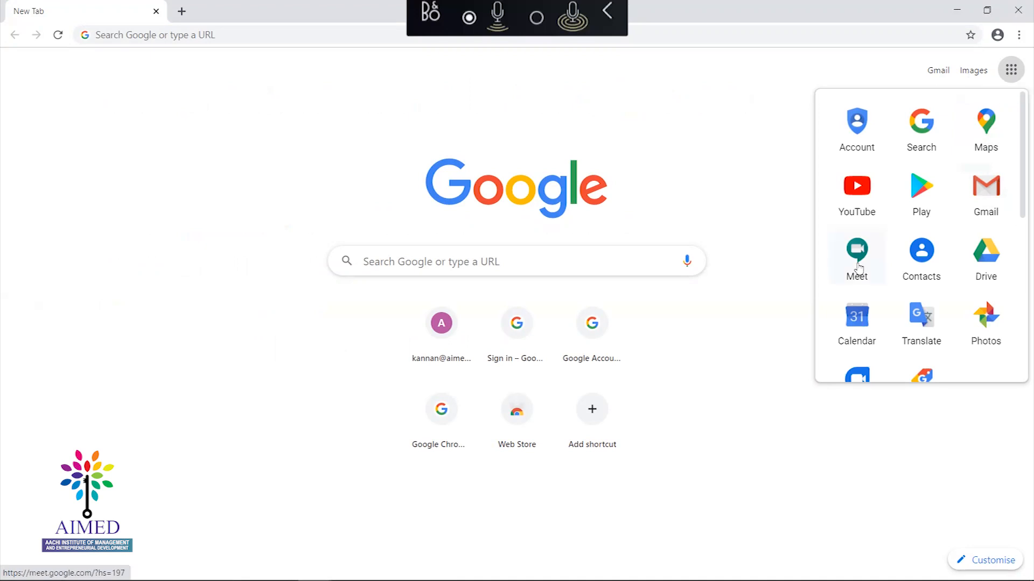
Launch Google Meet from the Google apps grid on the new tab
left_click(858, 259)
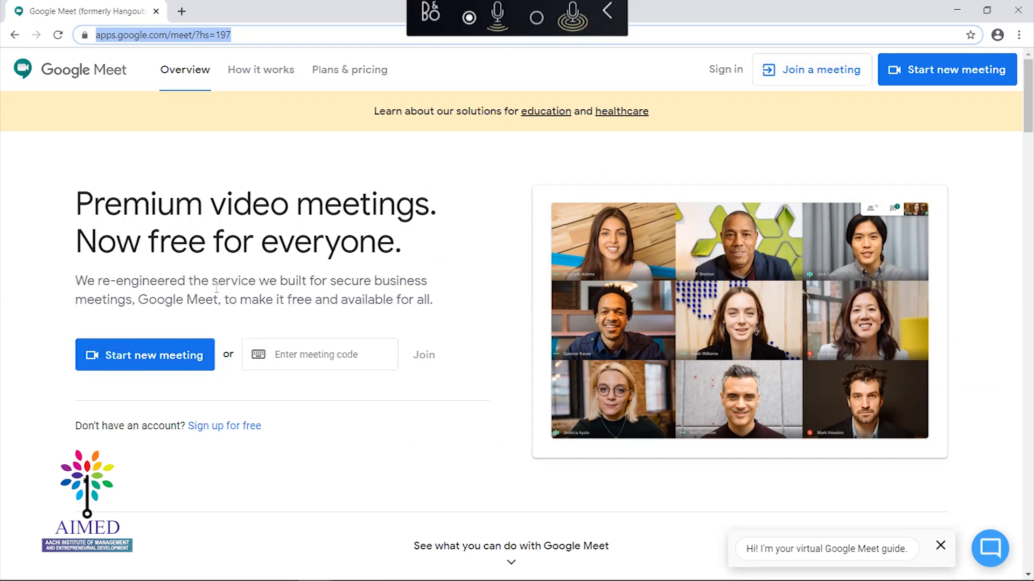
Start a new meeting and sign in with the suggested account e-mail and its password
left_click(135, 363)
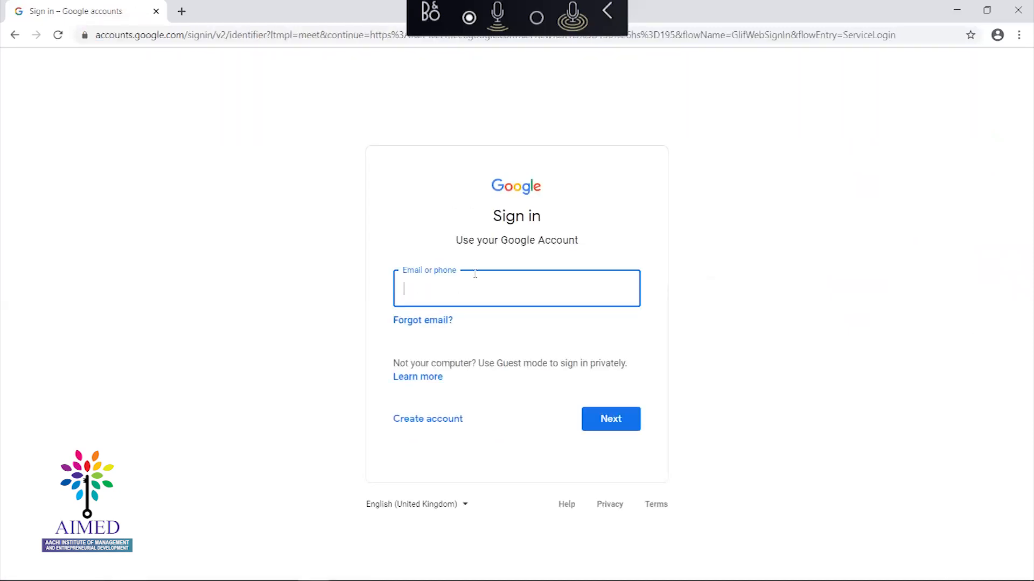
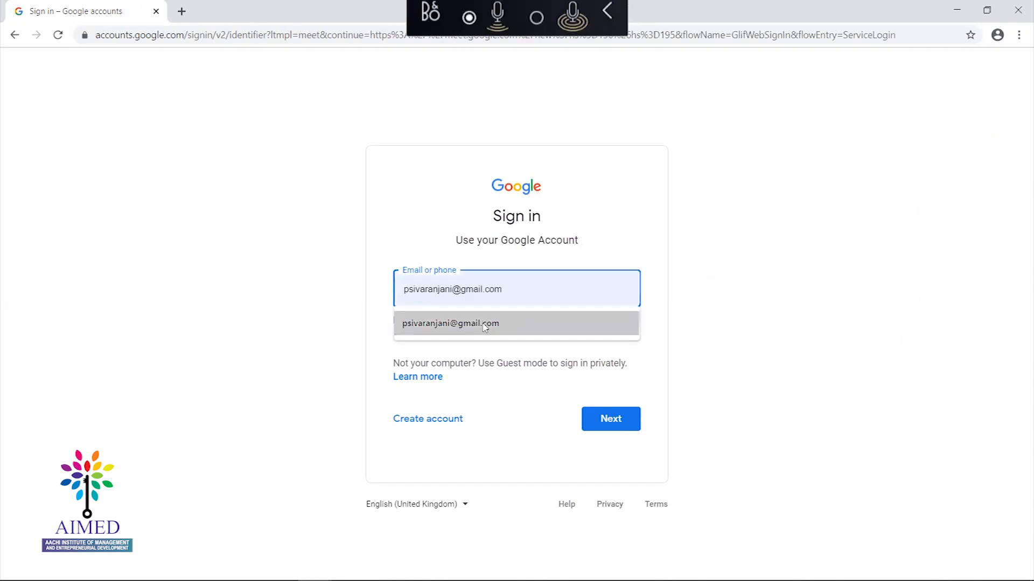
left_click(486, 323)
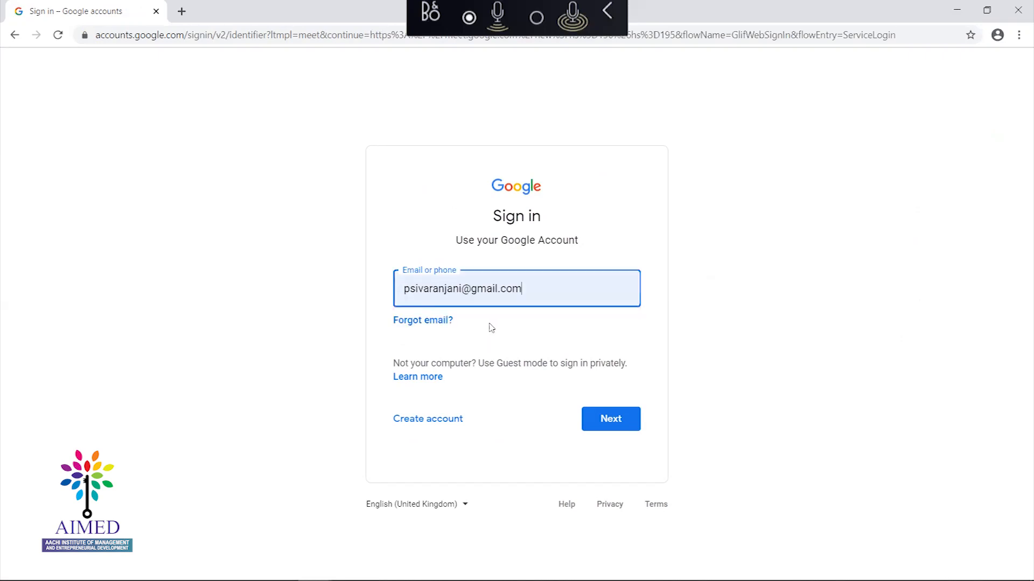
left_click(621, 426)
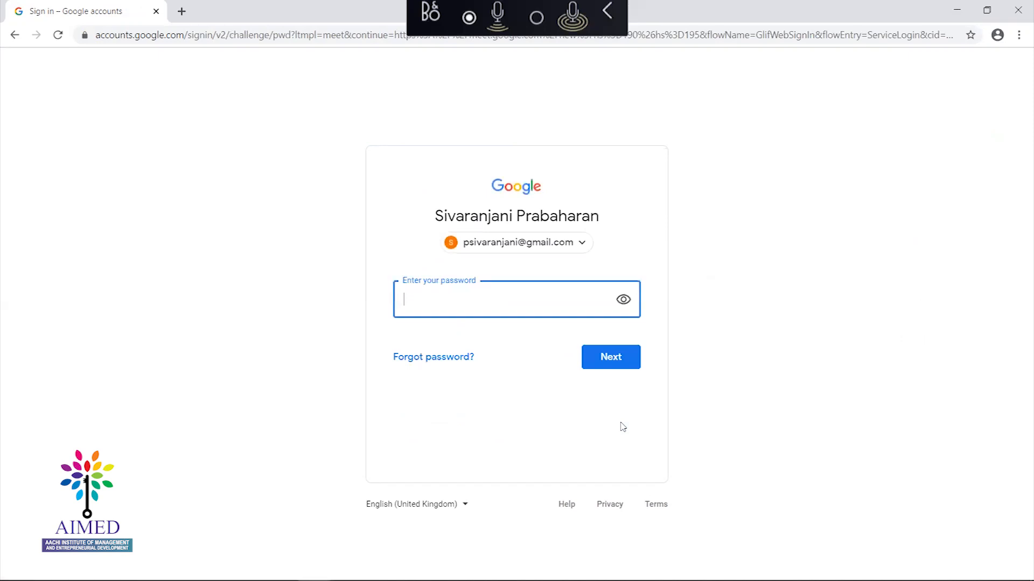
type("••••••••")
left_click(627, 361)
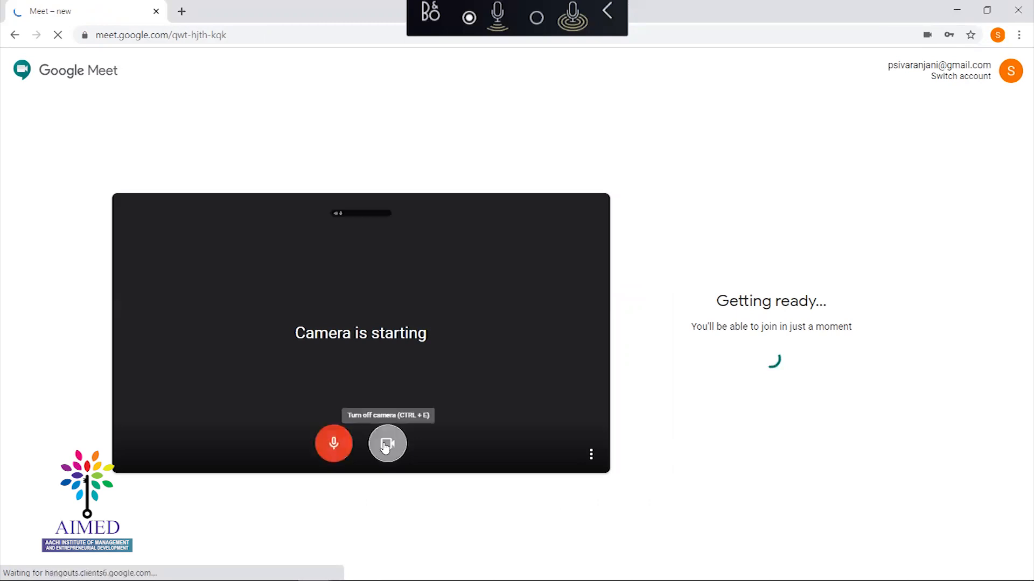
Turn the camera off in the preview and join the meeting
left_click(386, 446)
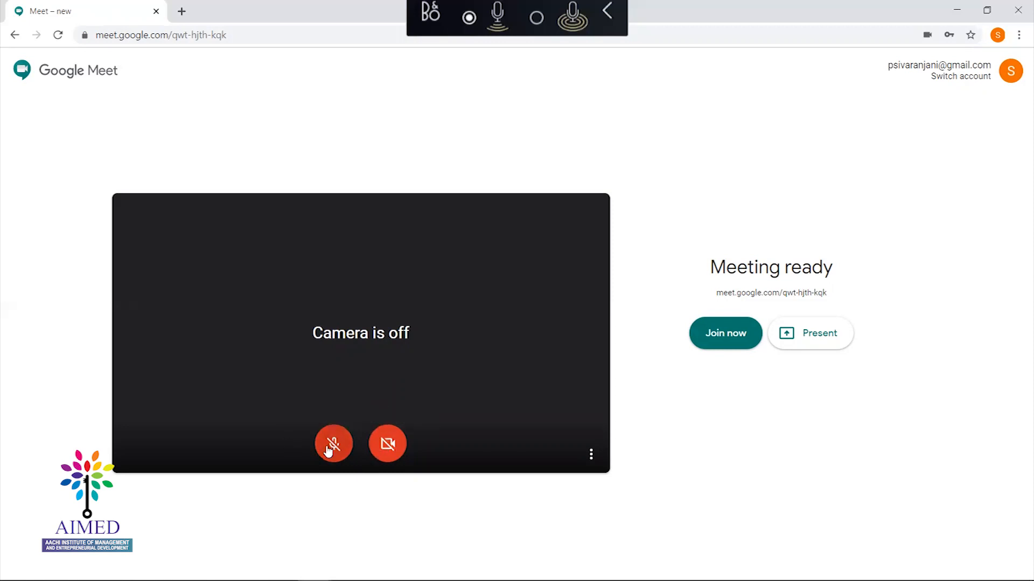
left_click(717, 343)
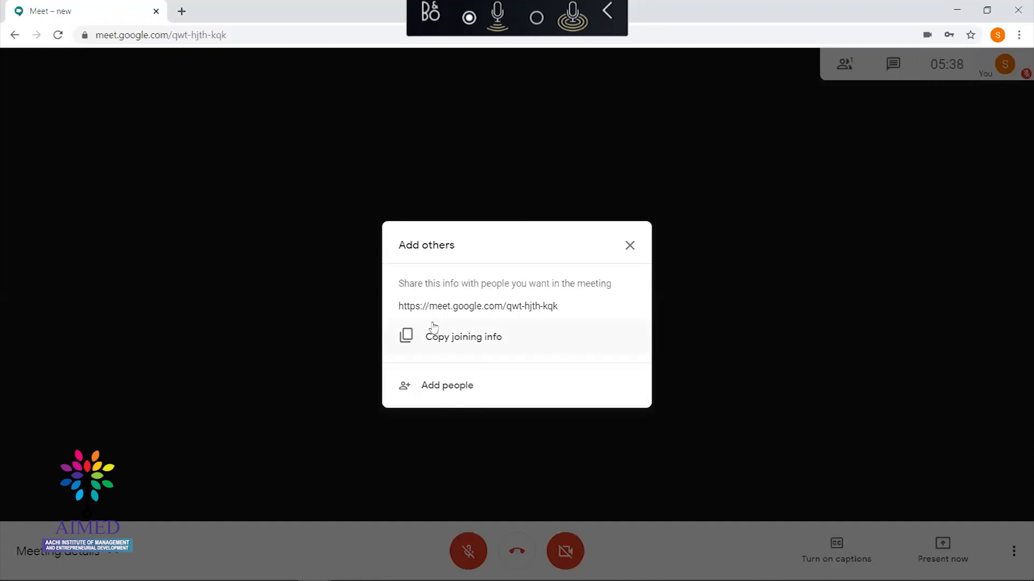
Copy the meeting's joining info and begin adding an invitee in the Add people dialog
left_click(466, 341)
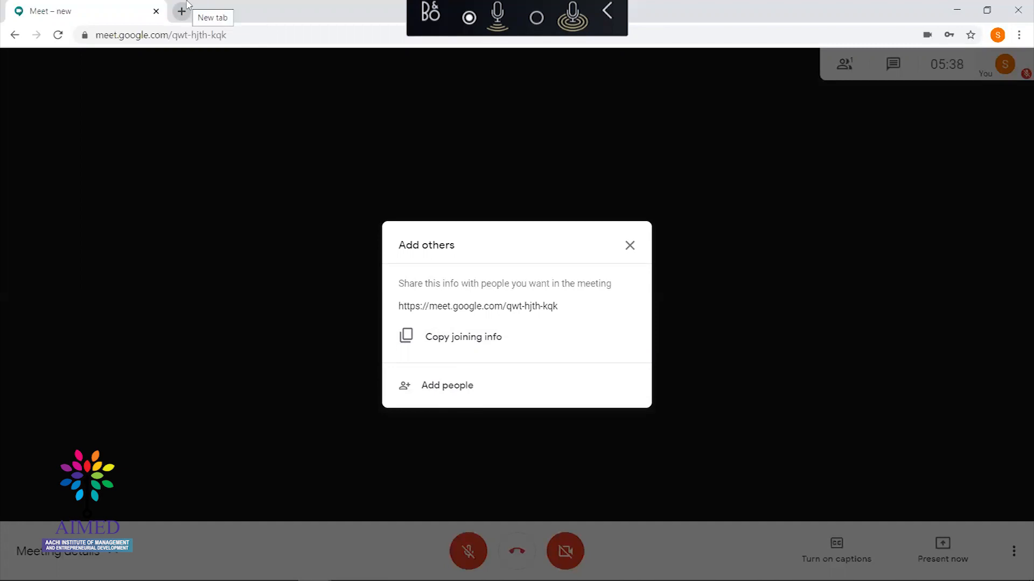
left_click(430, 388)
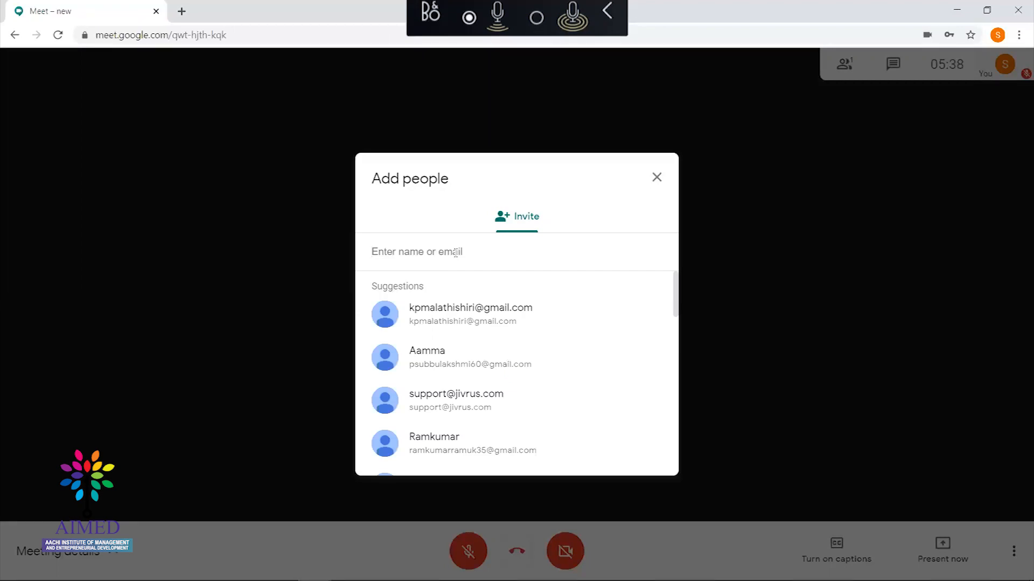
type("psu")
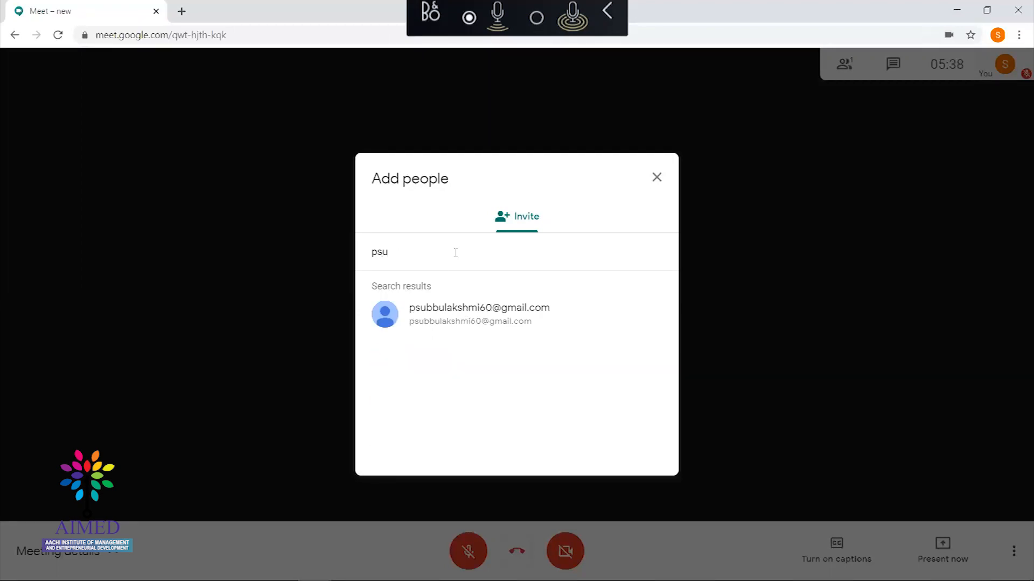
key("Return")
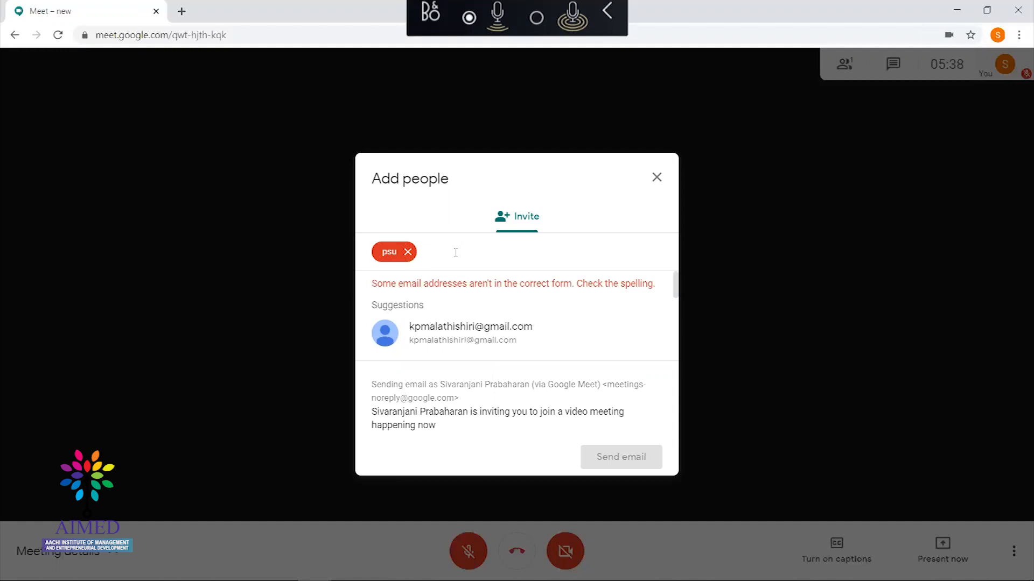
key("BackSpace")
type("p")
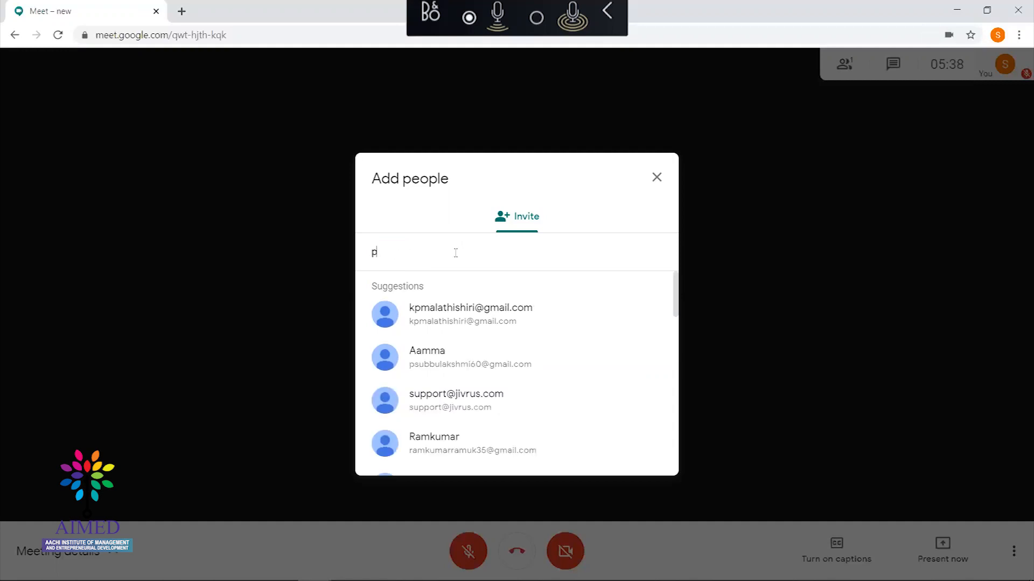
type("su")
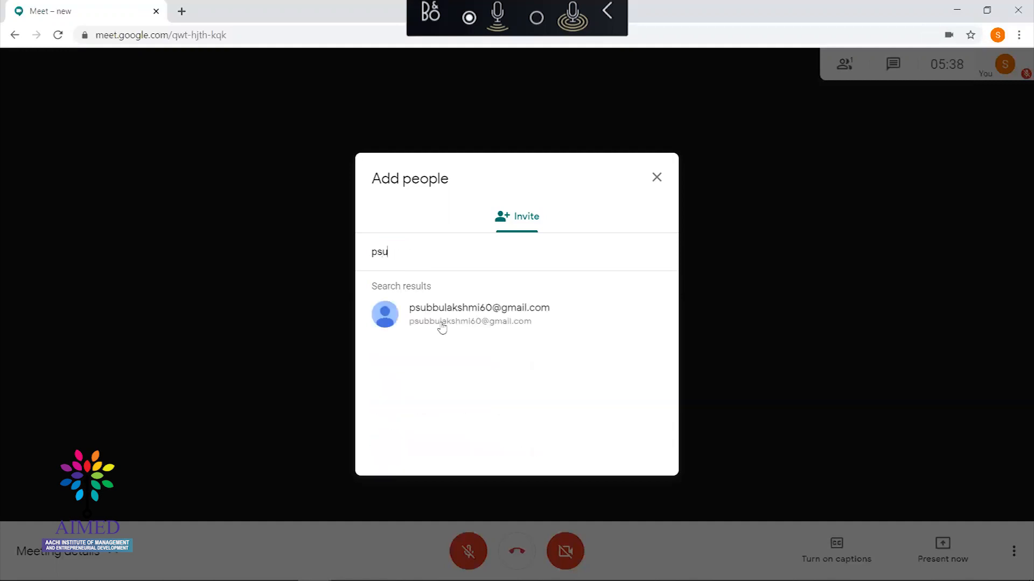
Add three contacts from the search results as invitees and send the email invitations
left_click(456, 318)
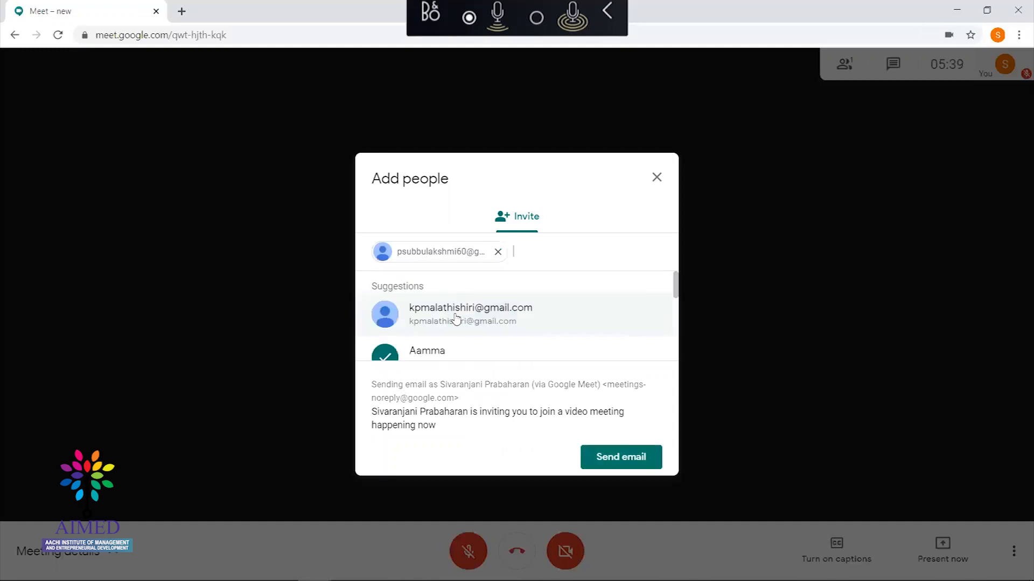
type("kann")
left_click(456, 318)
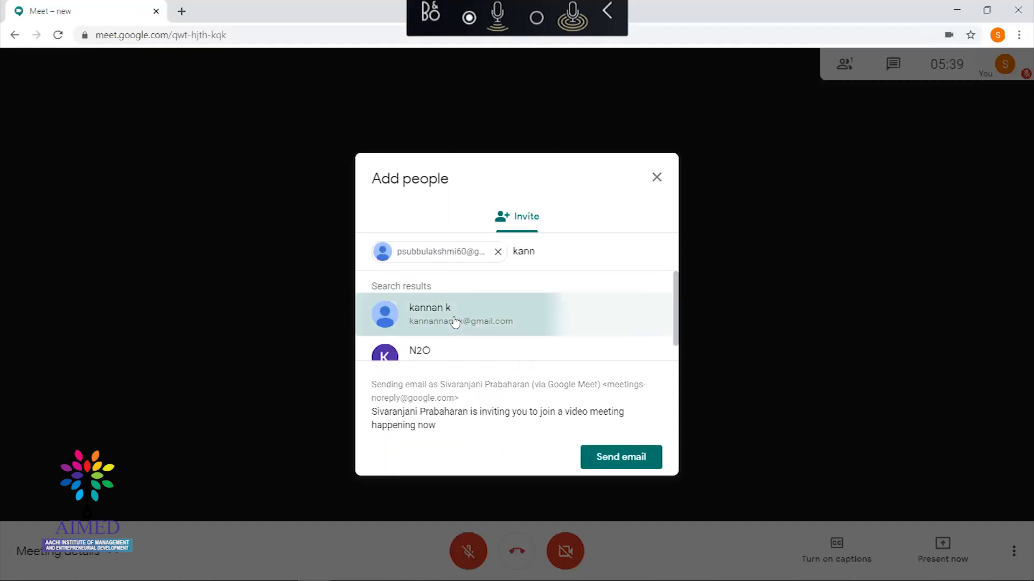
type("ramkuma")
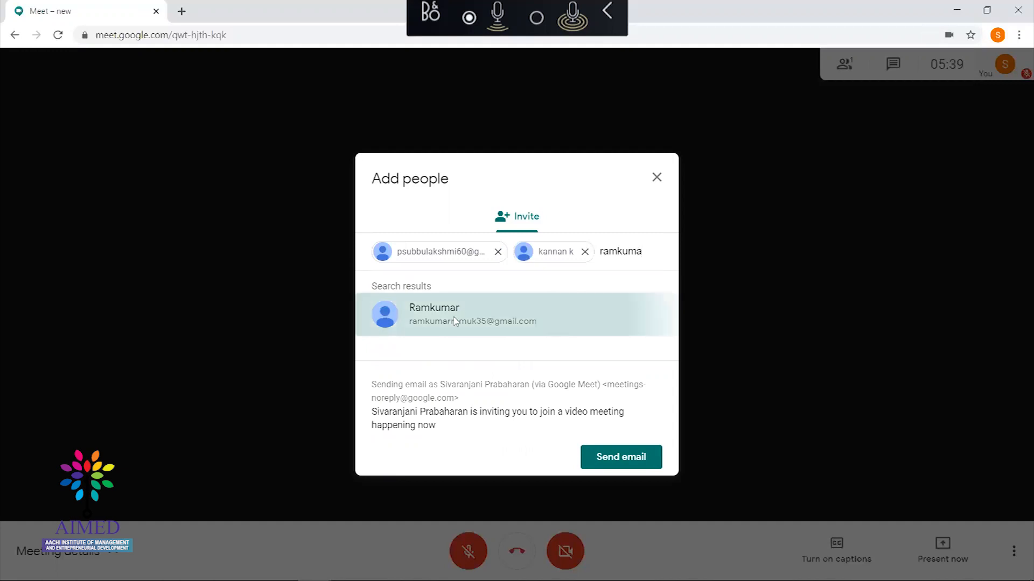
left_click(456, 321)
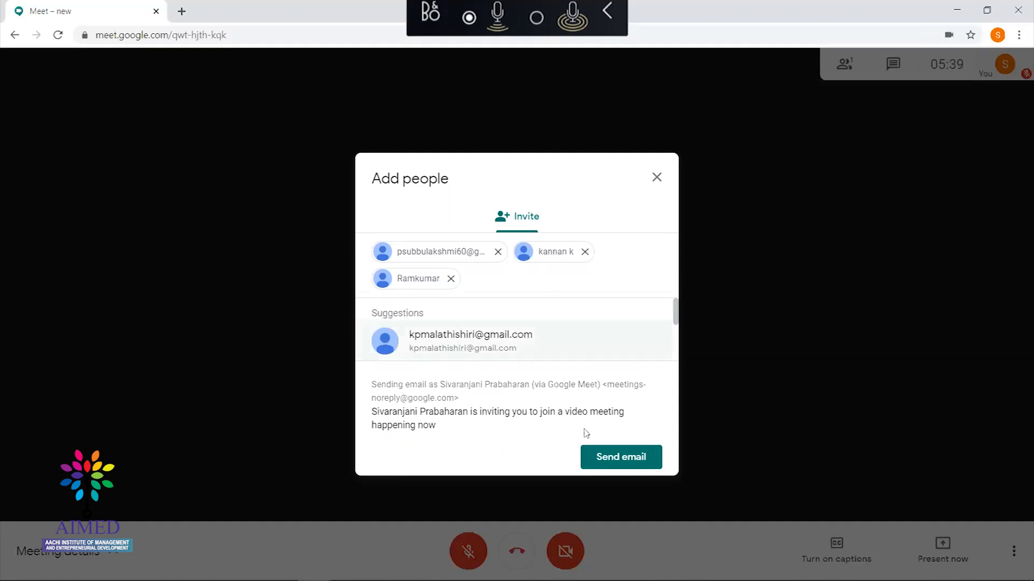
left_click(615, 459)
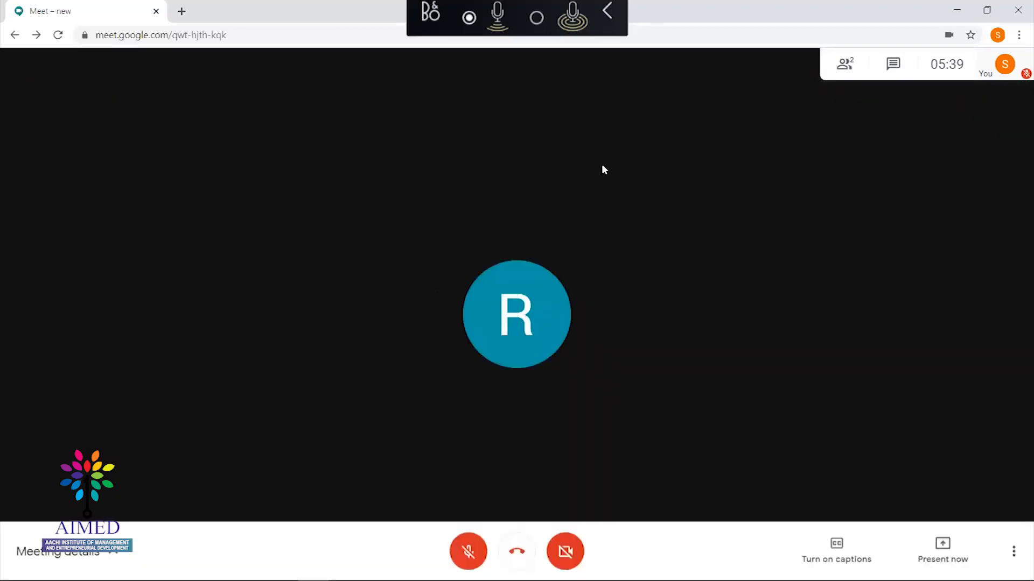
Review the Meeting details and its Attachments tab, then close the details panel
left_click(119, 563)
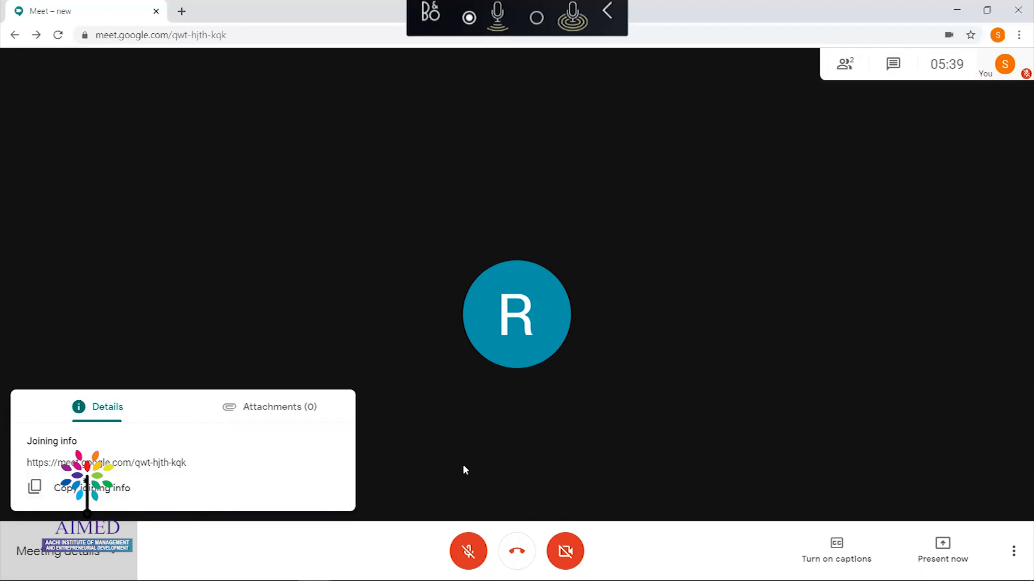
left_click(281, 414)
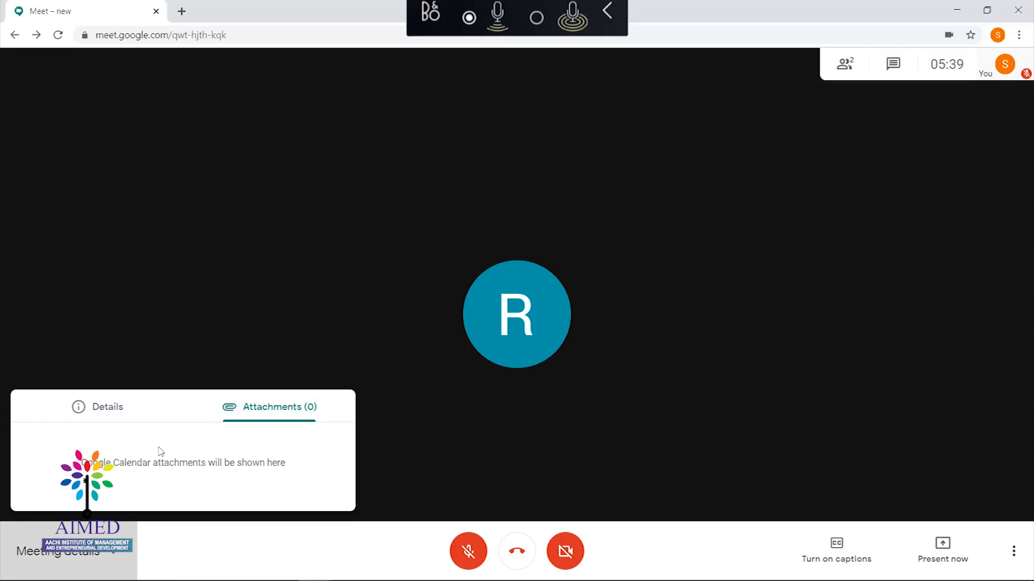
left_click(417, 453)
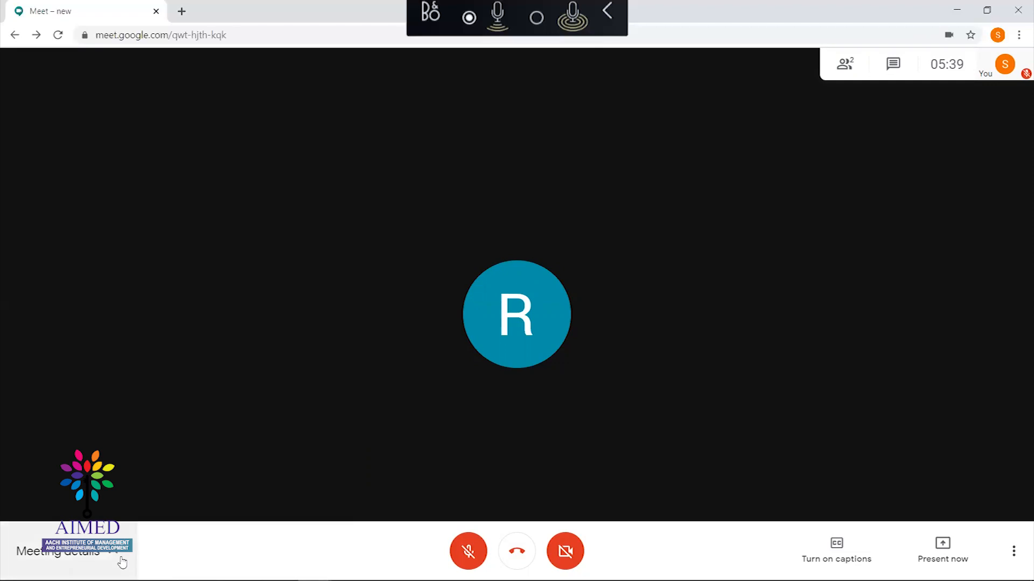
left_click(123, 562)
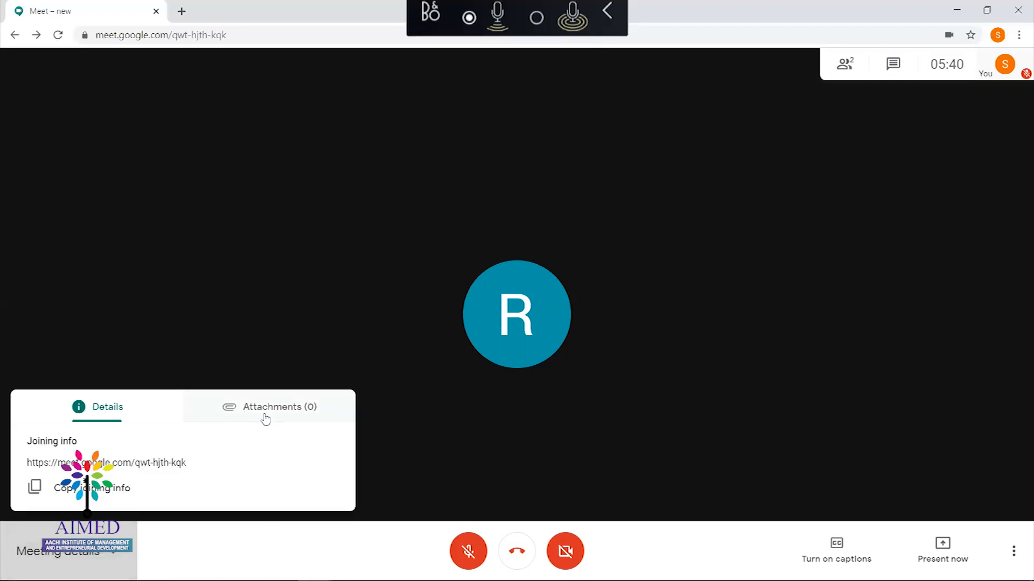
left_click(398, 457)
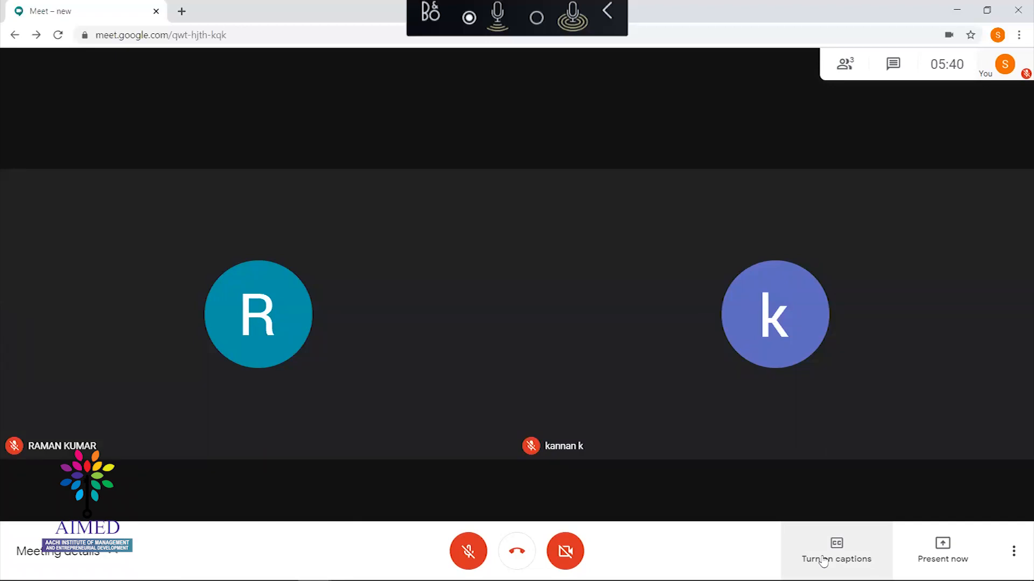
left_click(823, 561)
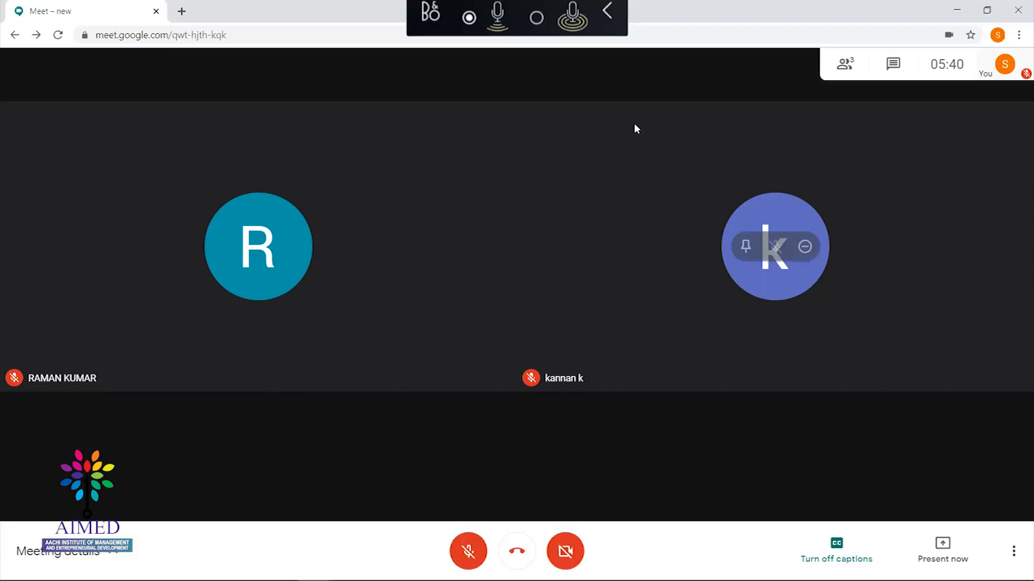
left_click(846, 65)
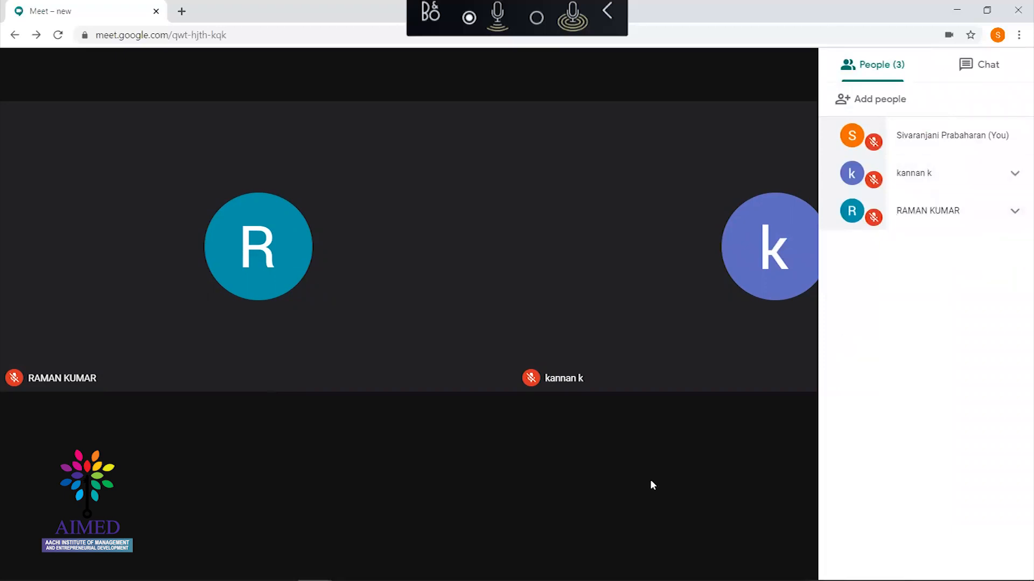
left_click(632, 479)
mouse_move(789, 393)
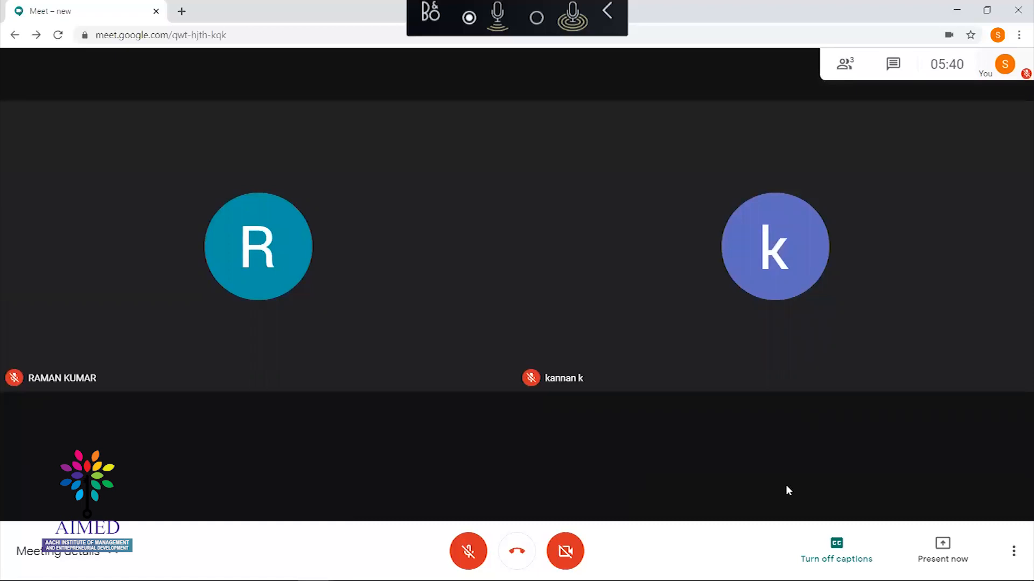
left_click(814, 534)
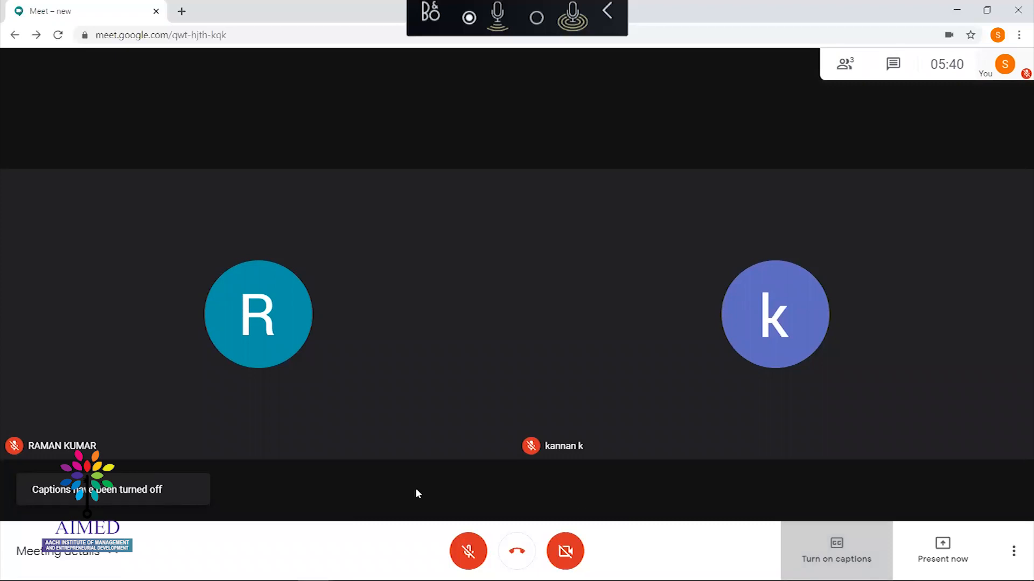
Preview the Change layout options, then open Meet settings on the Audio tab
left_click(1013, 551)
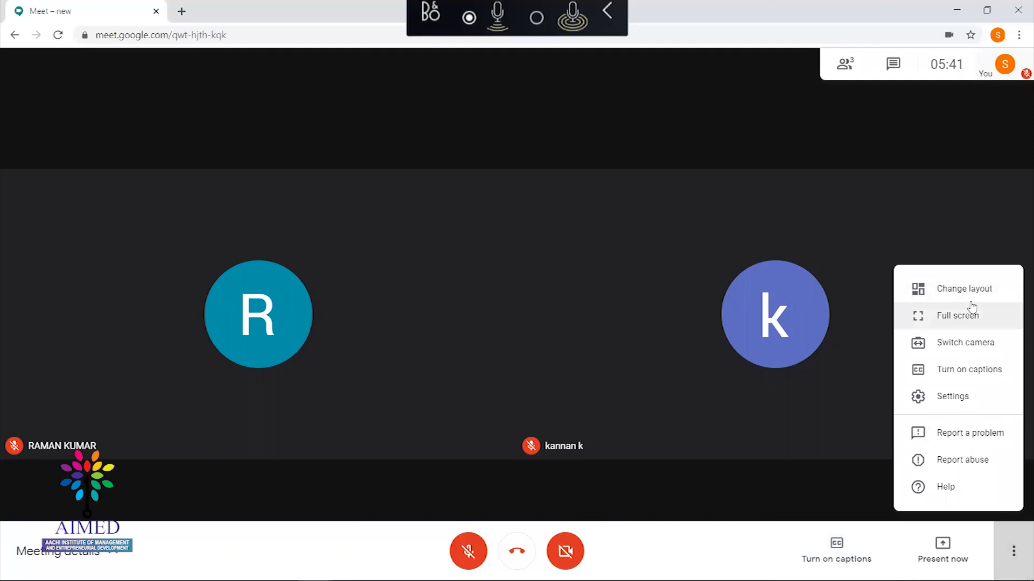
left_click(958, 291)
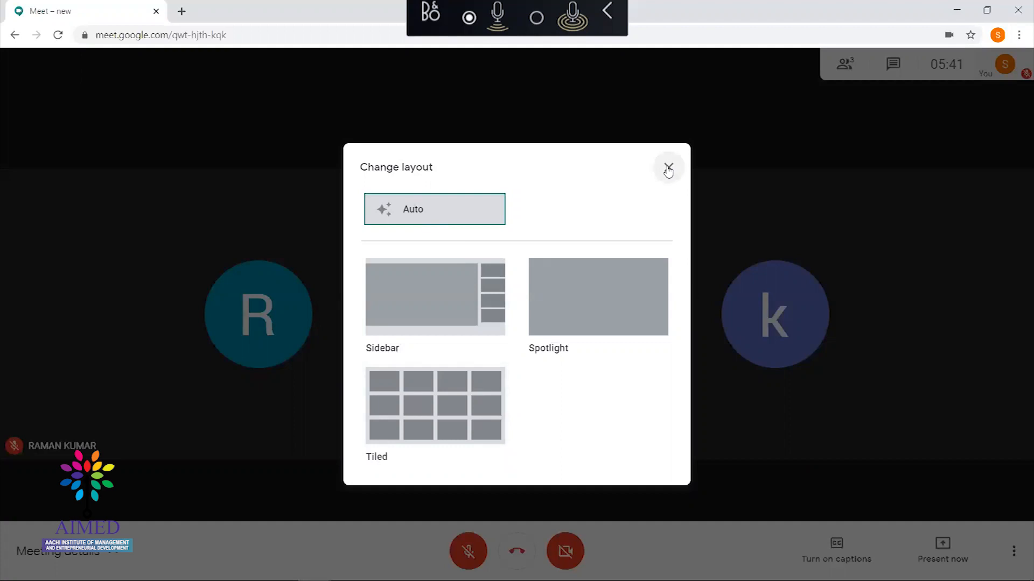
left_click(435, 327)
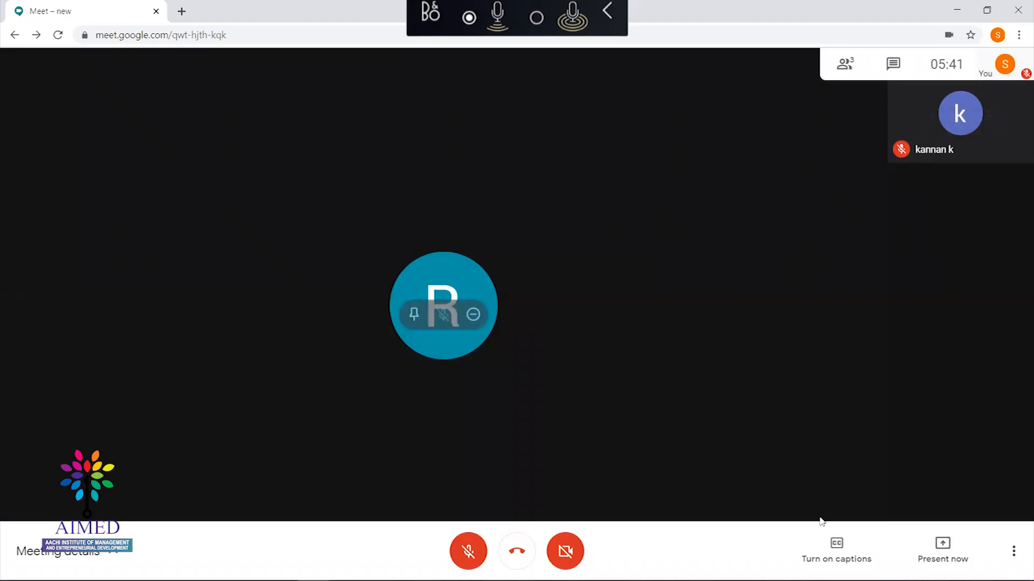
left_click(1015, 552)
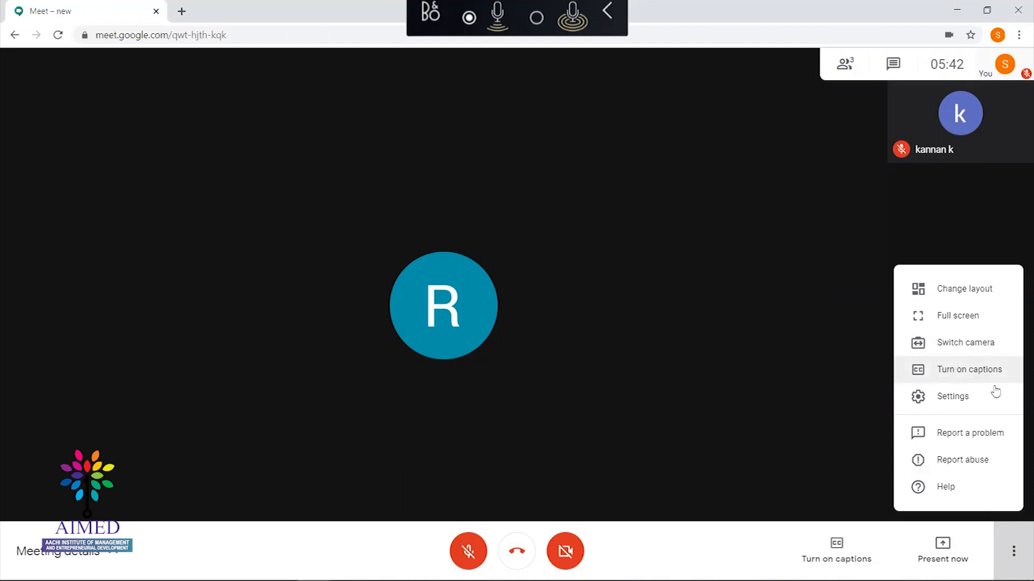
left_click(970, 403)
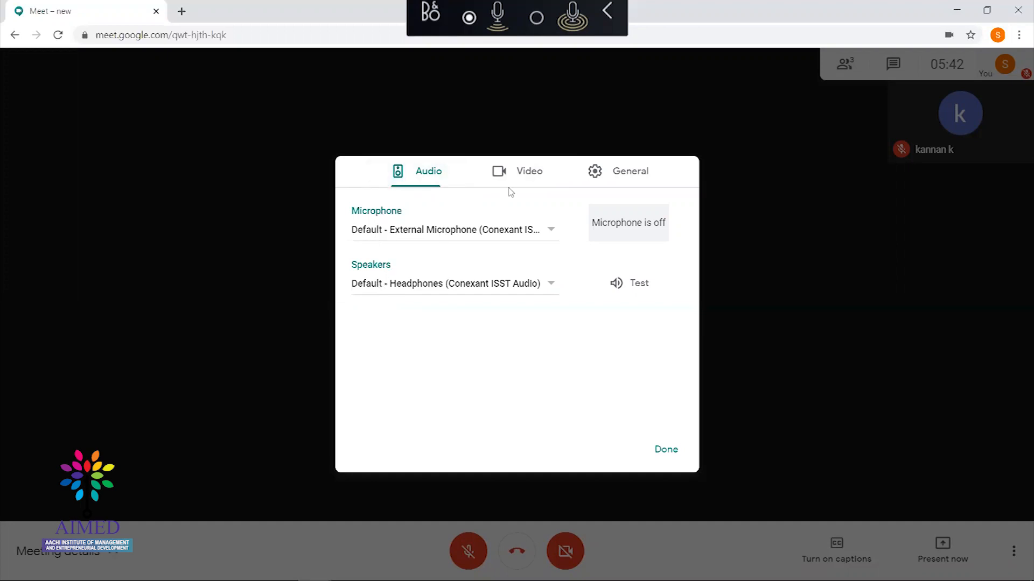
left_click(529, 172)
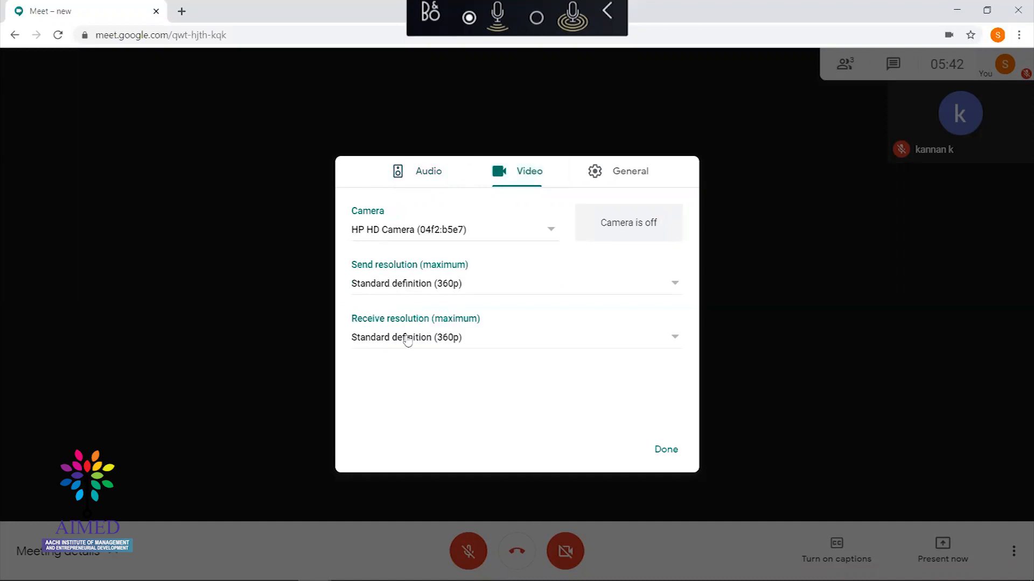
left_click(618, 176)
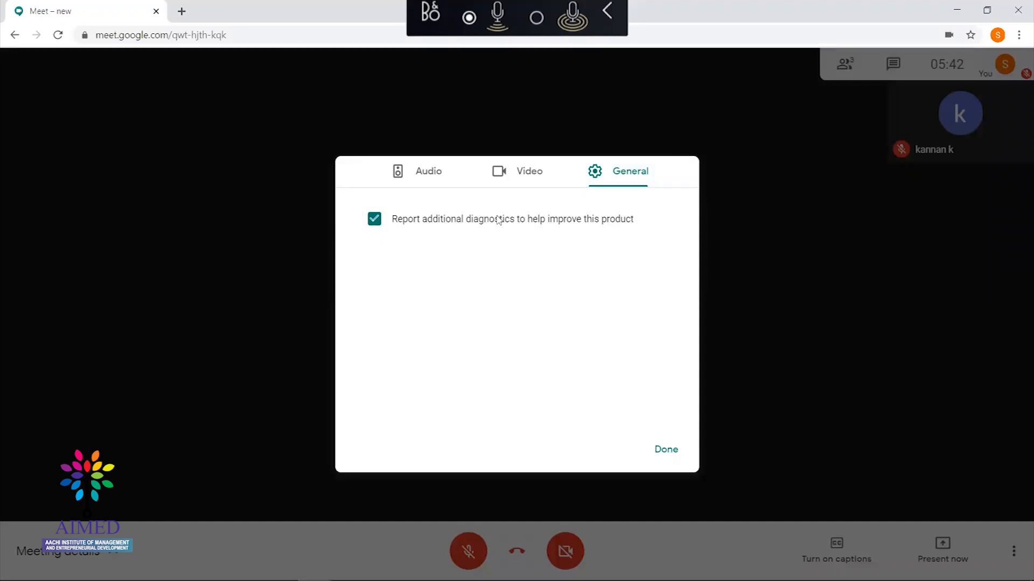
left_click(666, 451)
left_click(1015, 552)
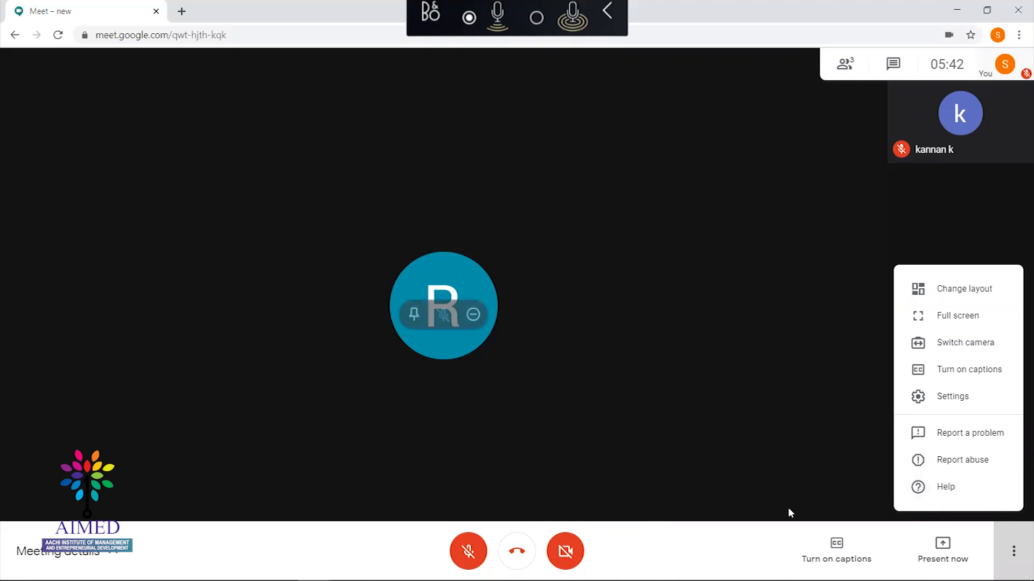
Dismiss the extra options, view the Present now choices, and open a new browser tab
left_click(937, 561)
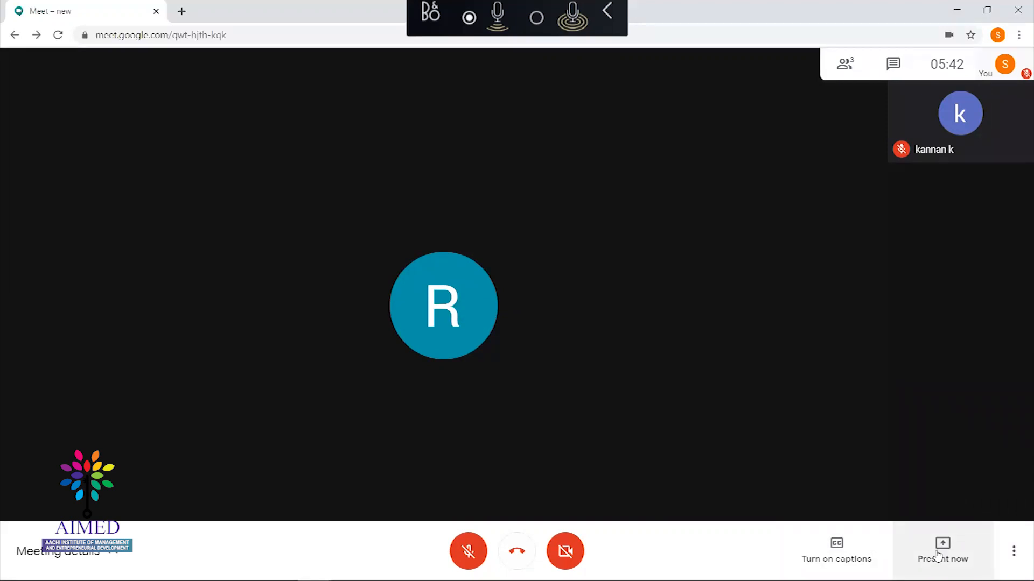
left_click(938, 555)
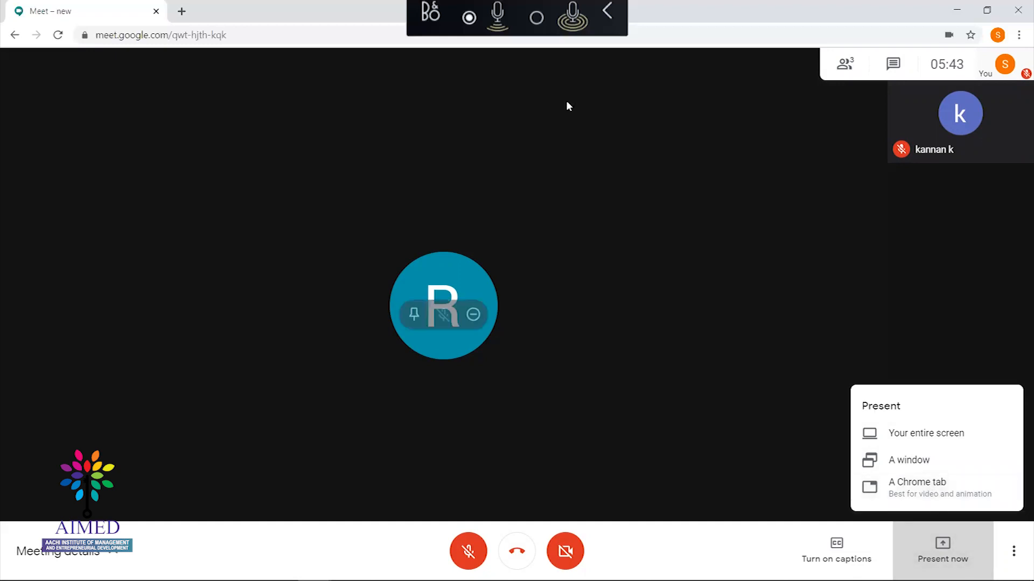
left_click(182, 11)
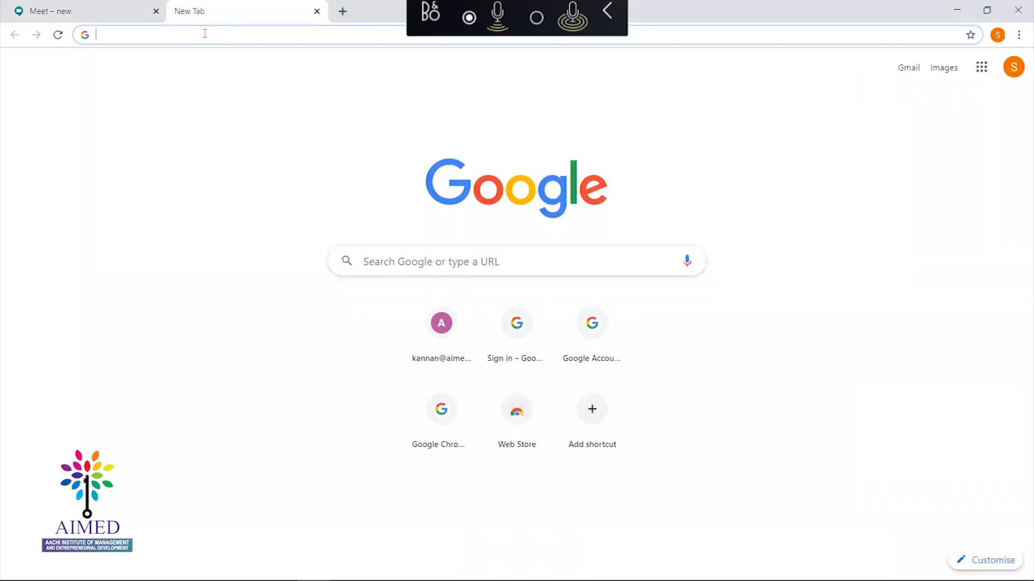
Search Google for 'explore google meet', then go back to the meeting tab
left_click(384, 262)
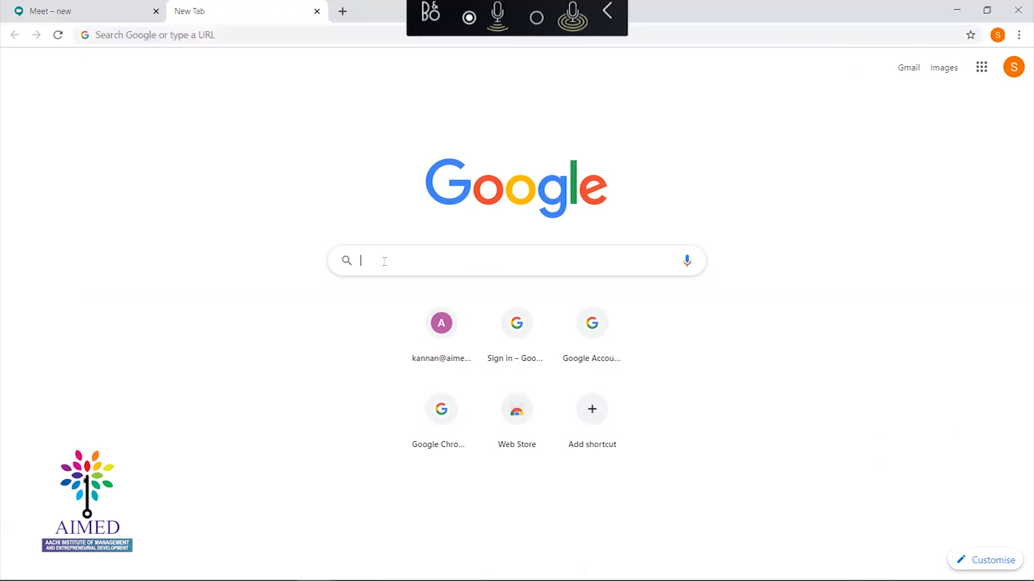
type("go")
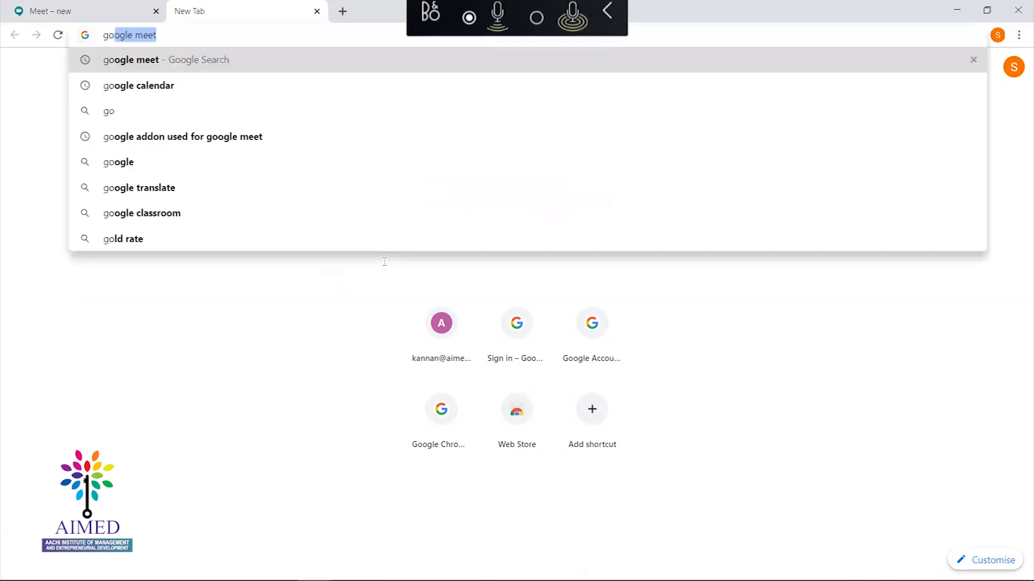
key("BackSpace")
key("BackSpace")
key("BackSpace")
type("expla")
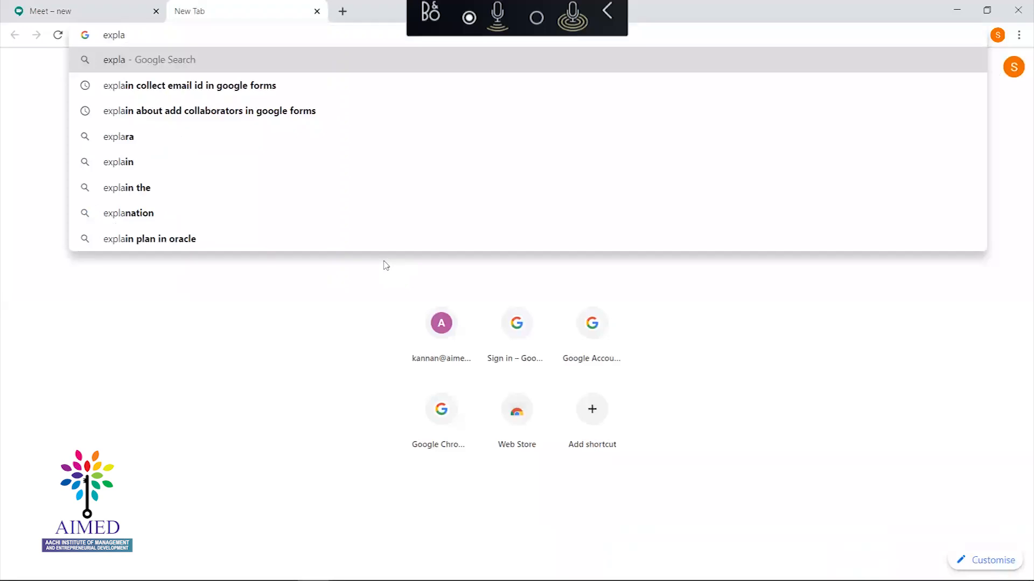
key("BackSpace")
type("o")
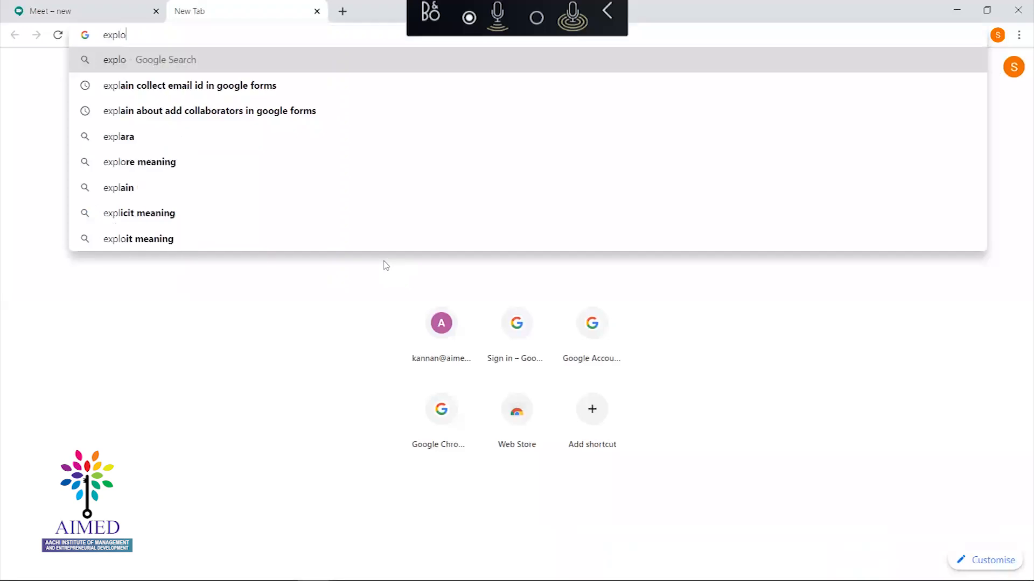
type("re google meet")
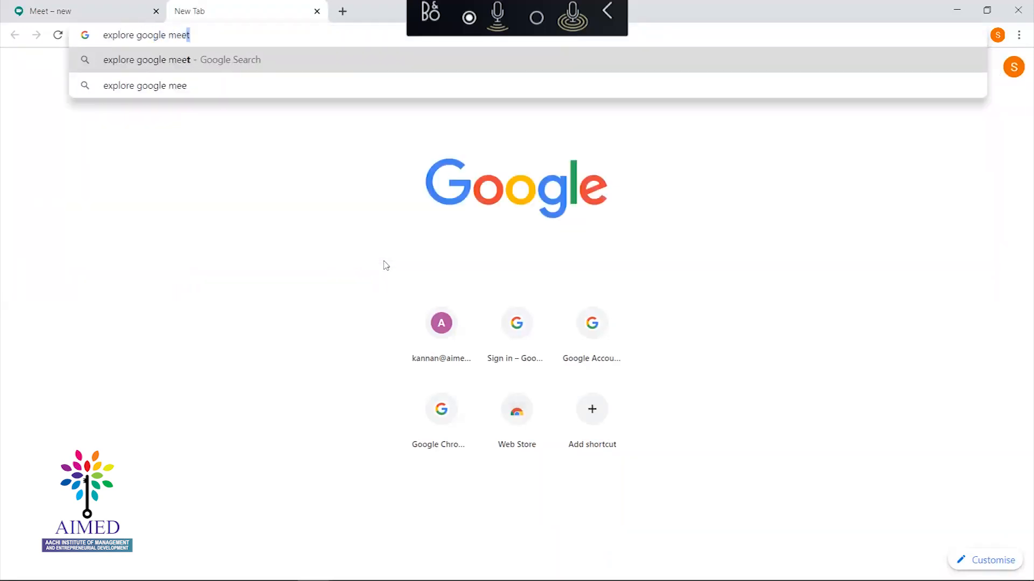
key("Return")
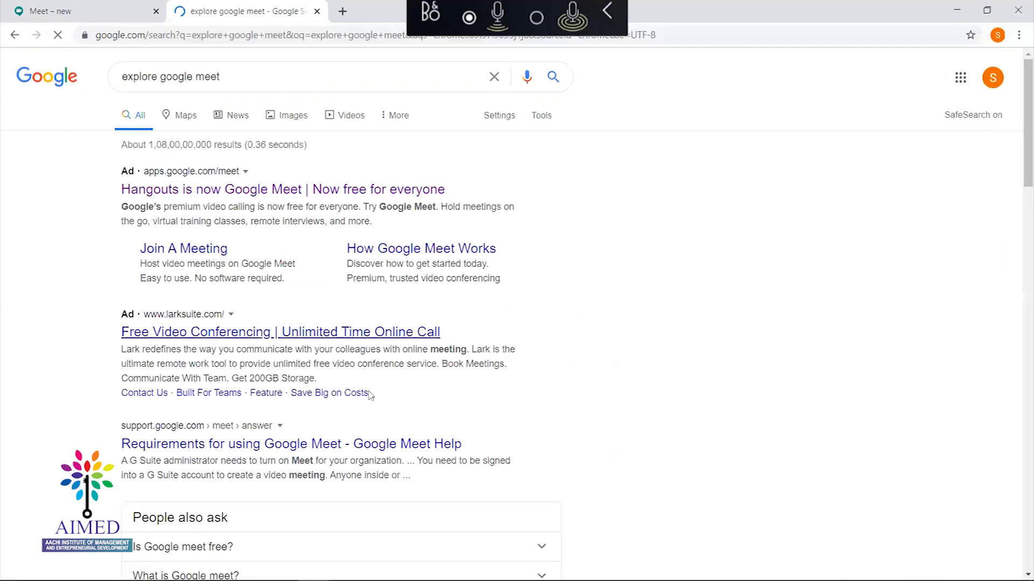
left_click(93, 14)
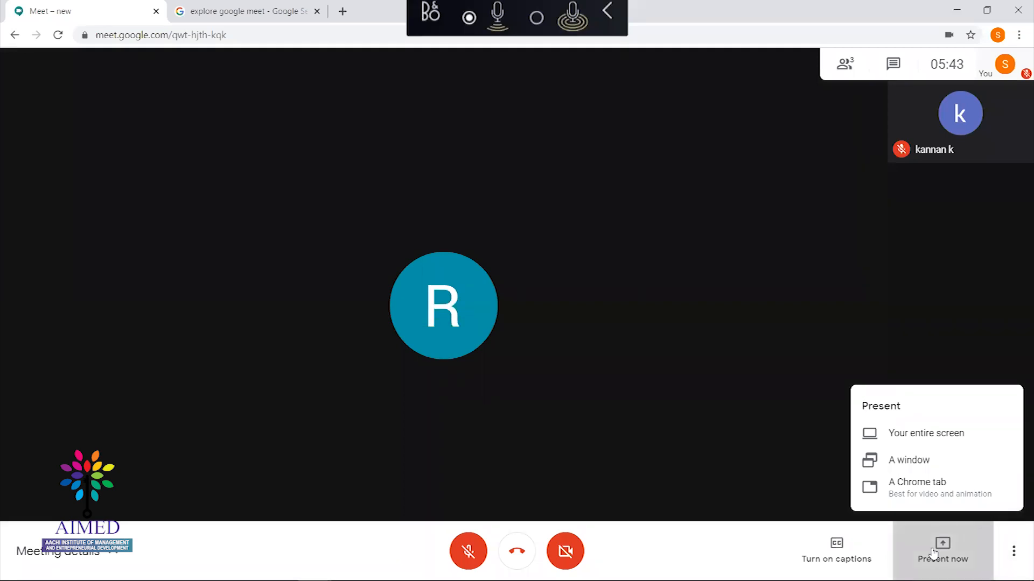
Present the 'explore google meet' search results Chrome tab to the call
left_click(903, 490)
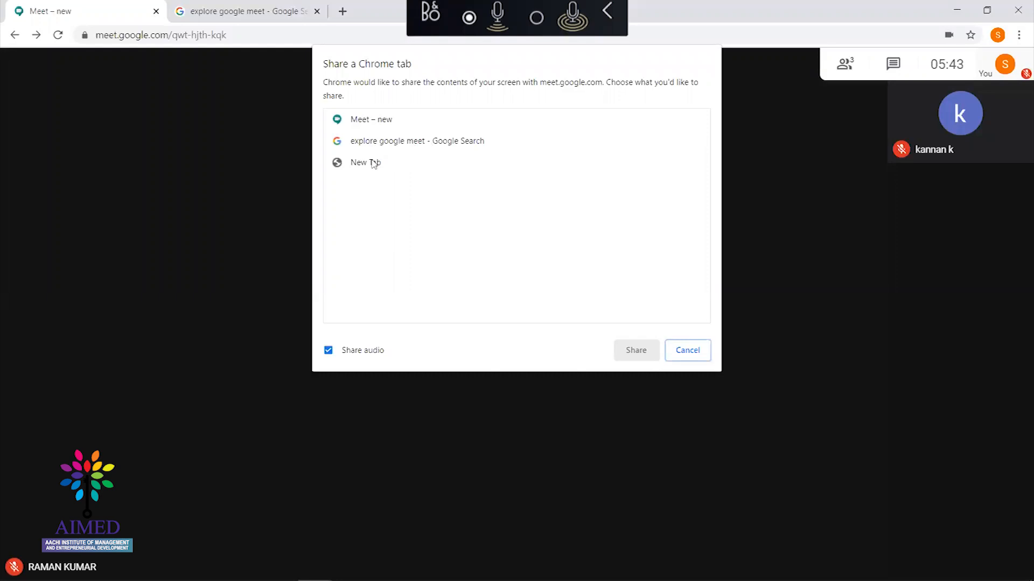
left_click(381, 146)
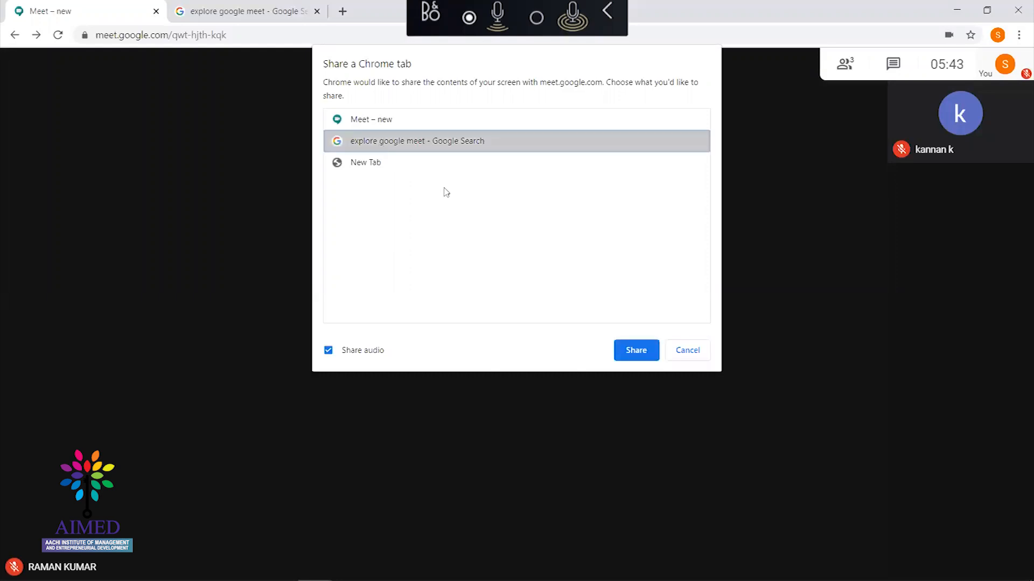
left_click(636, 351)
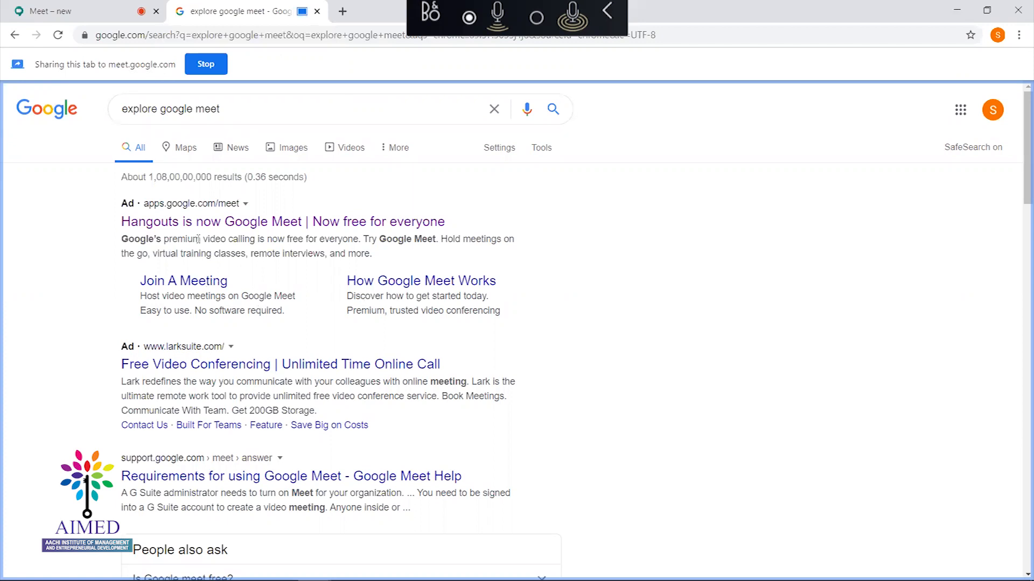
Scroll the shared results, switch to the slide show and back, then close the shared tab
left_click_drag(1019, 153, 1019, 282)
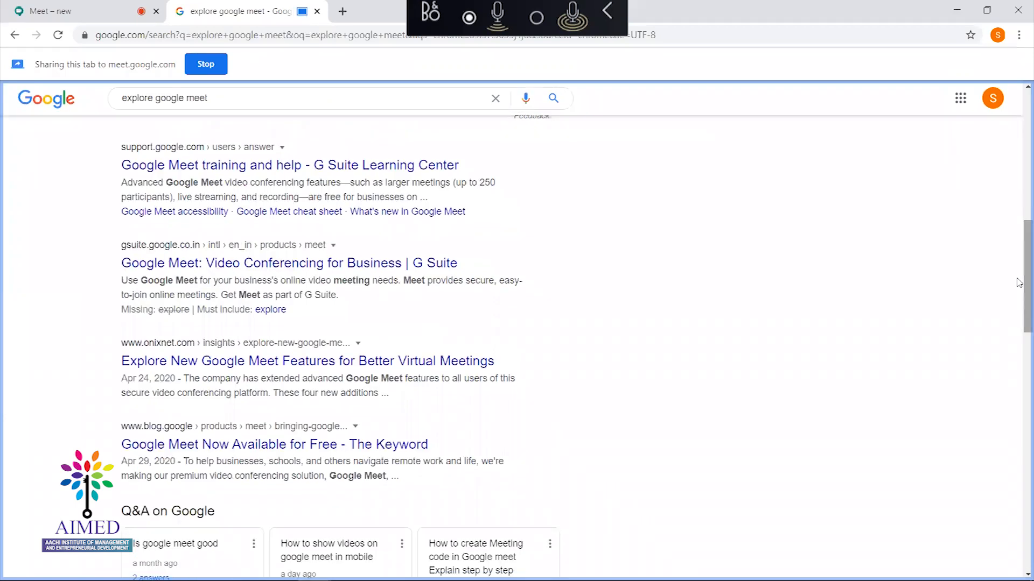
key("alt+Tab")
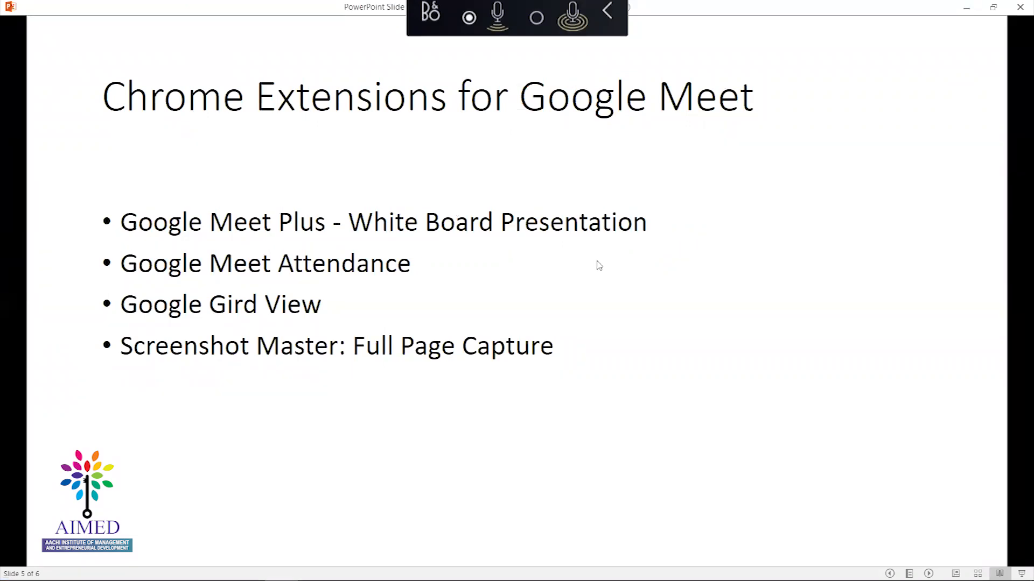
key("alt+Tab")
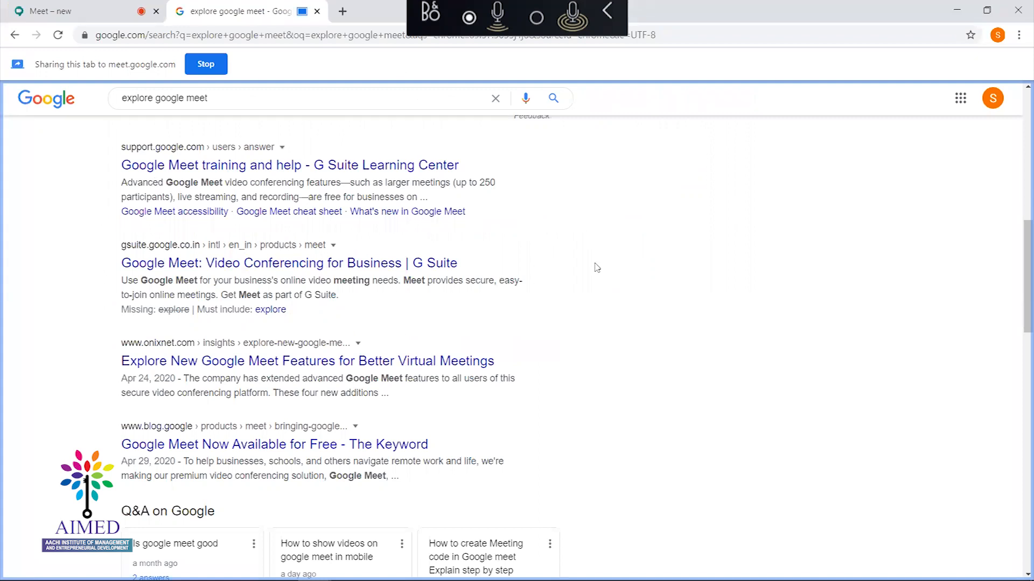
left_click(316, 11)
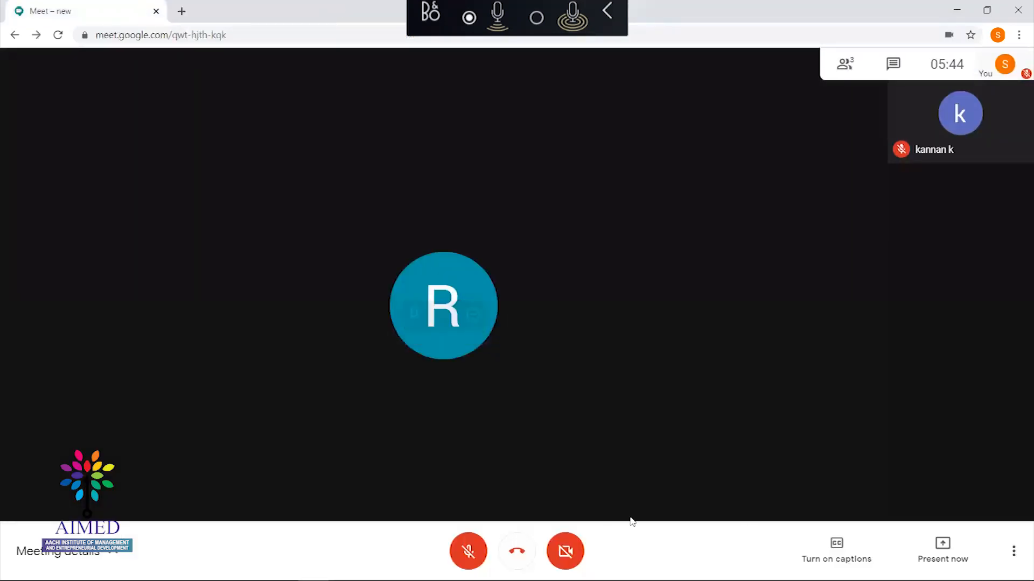
Present the PowerPoint Slide Show window to everyone via Present now > A window
left_click(946, 549)
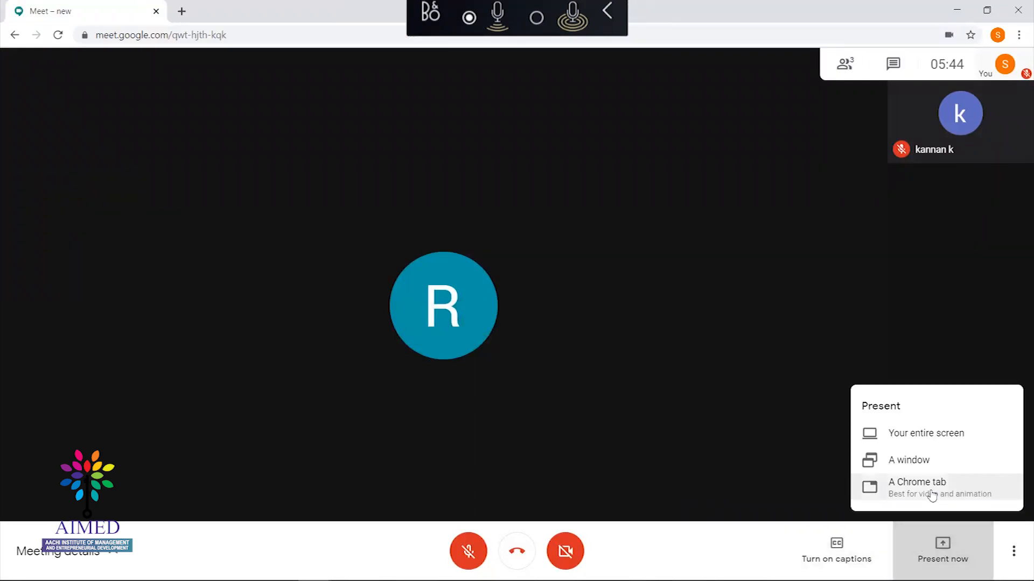
left_click(923, 462)
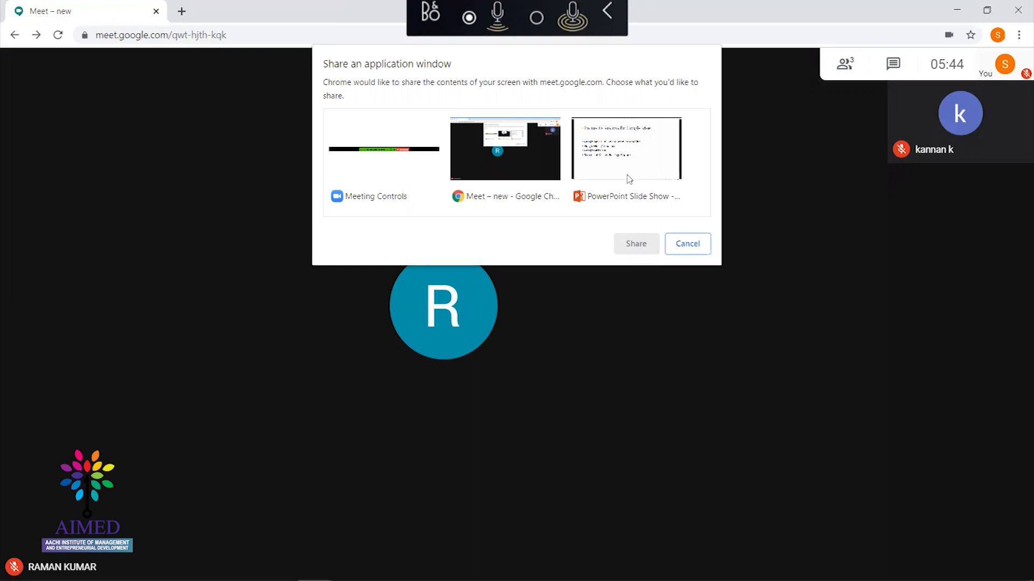
left_click(603, 160)
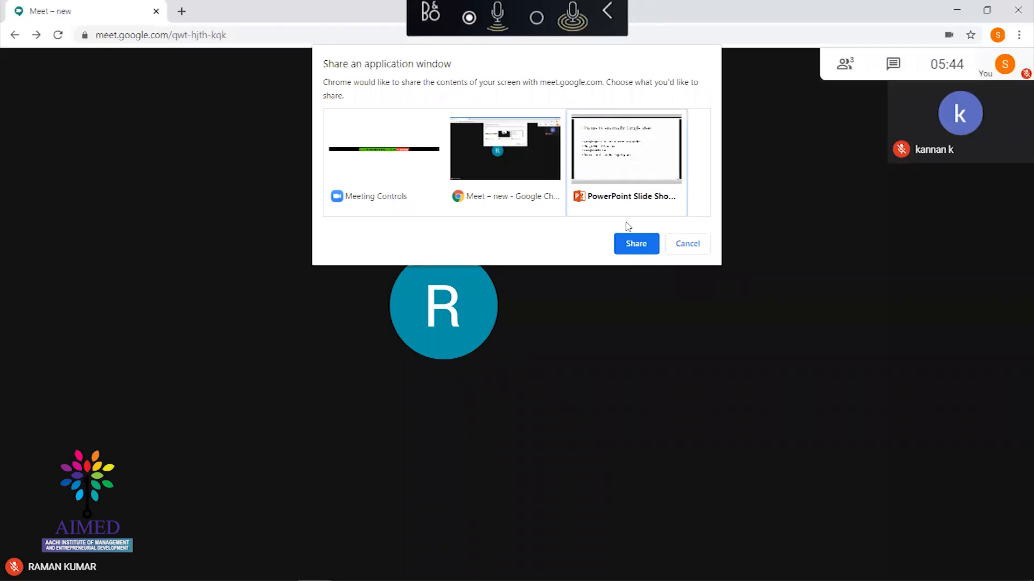
left_click(632, 246)
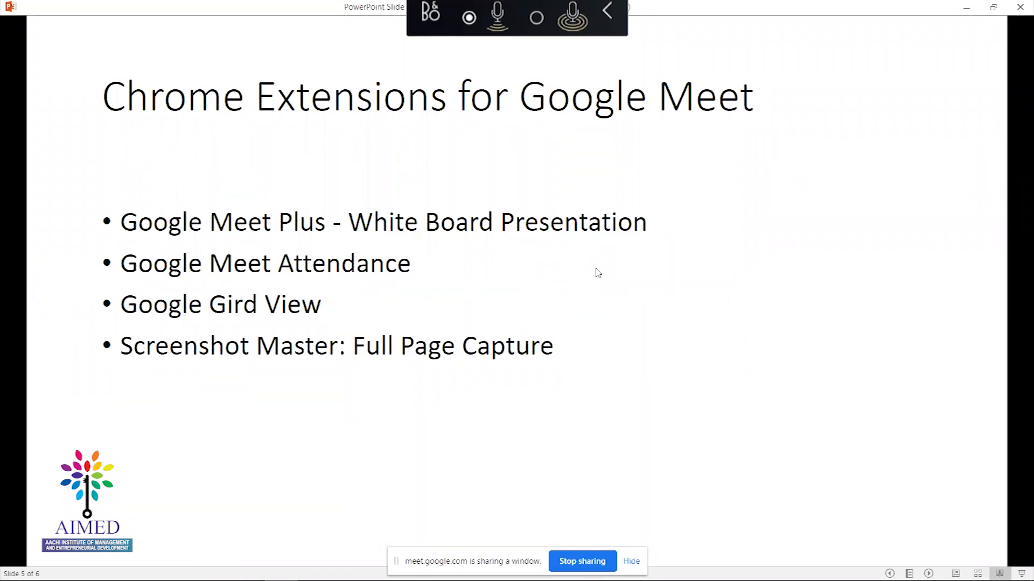
Stop sharing the PowerPoint slide show window and switch back to the Meet Chrome window
key("alt+Tab")
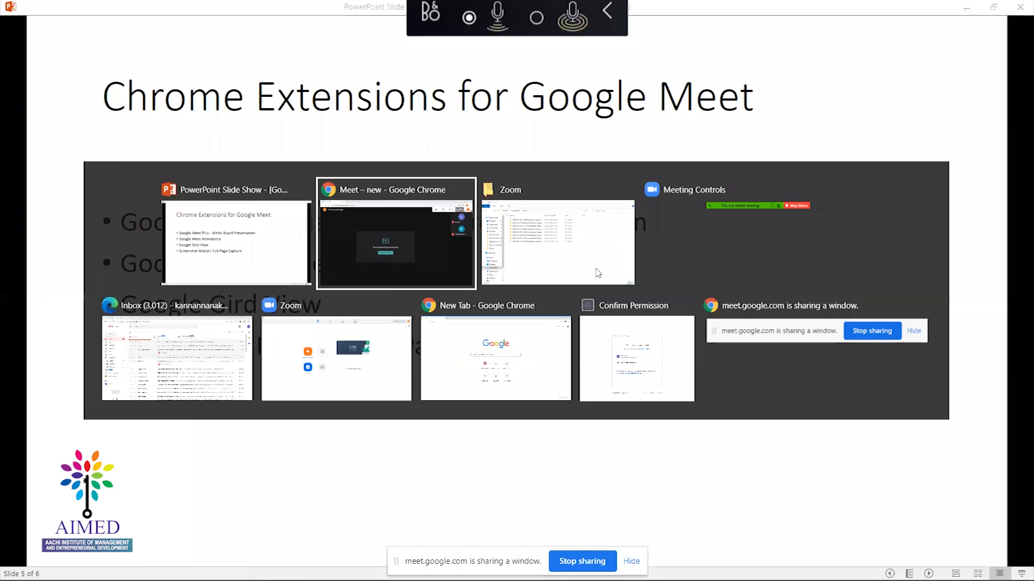
key("Tab")
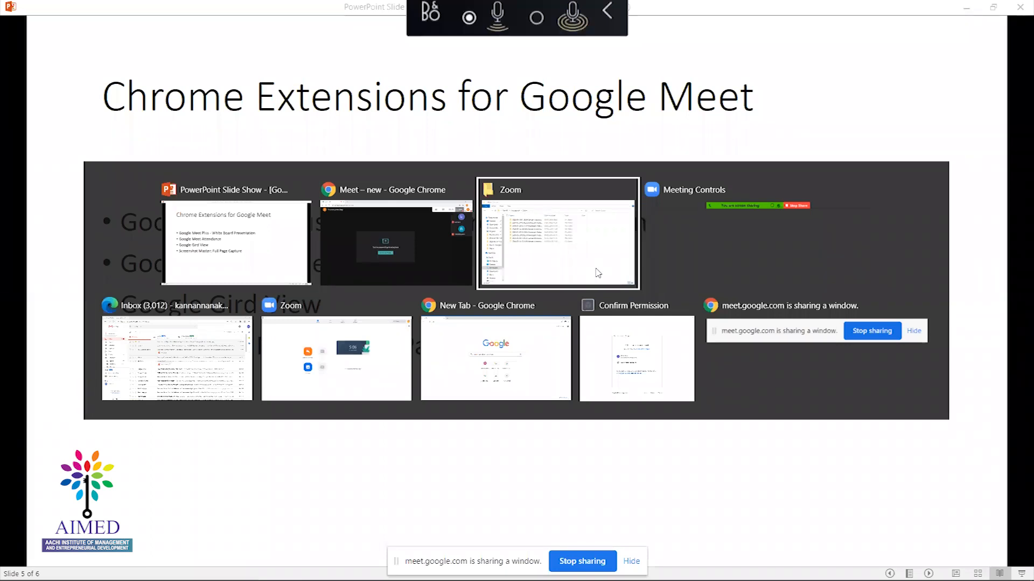
key("Tab")
key("Tab")
key("Tab")
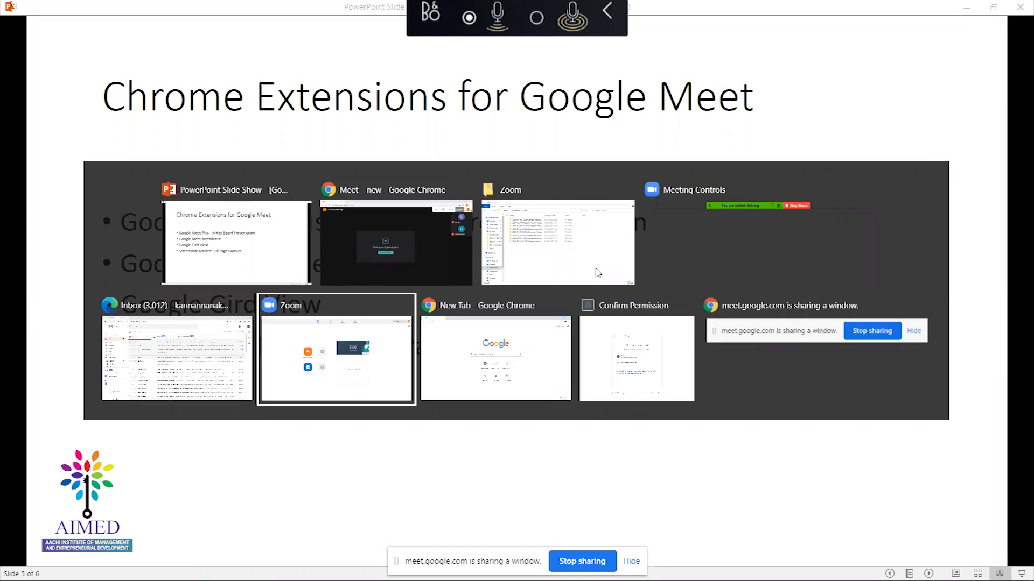
key("Escape")
key("alt+Tab")
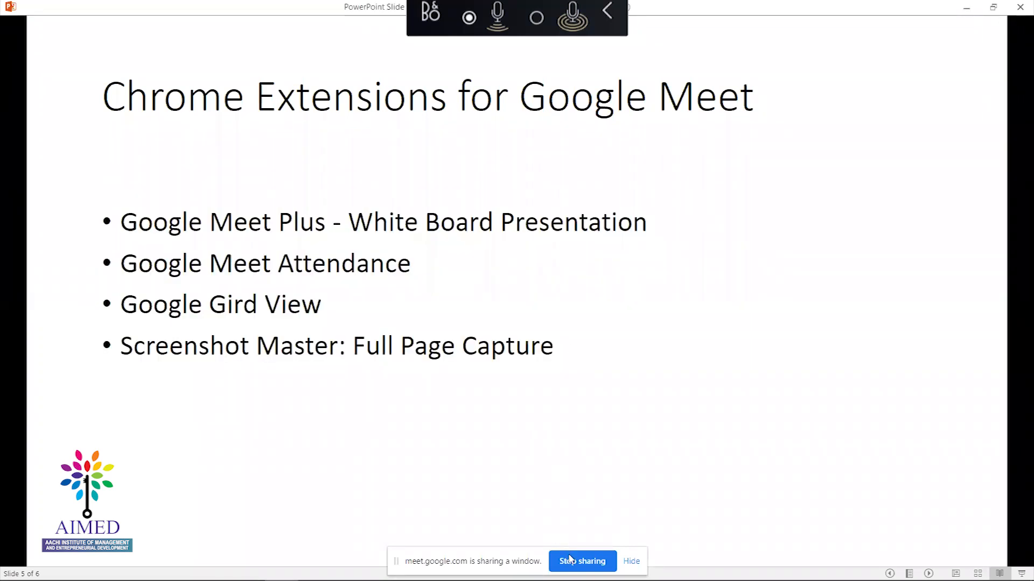
left_click(569, 560)
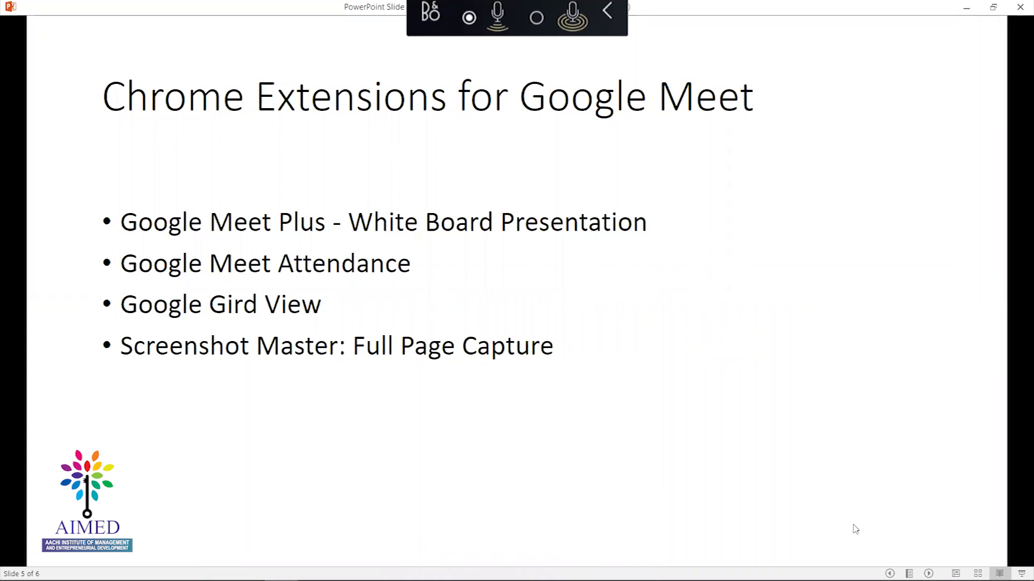
key("alt+Tab")
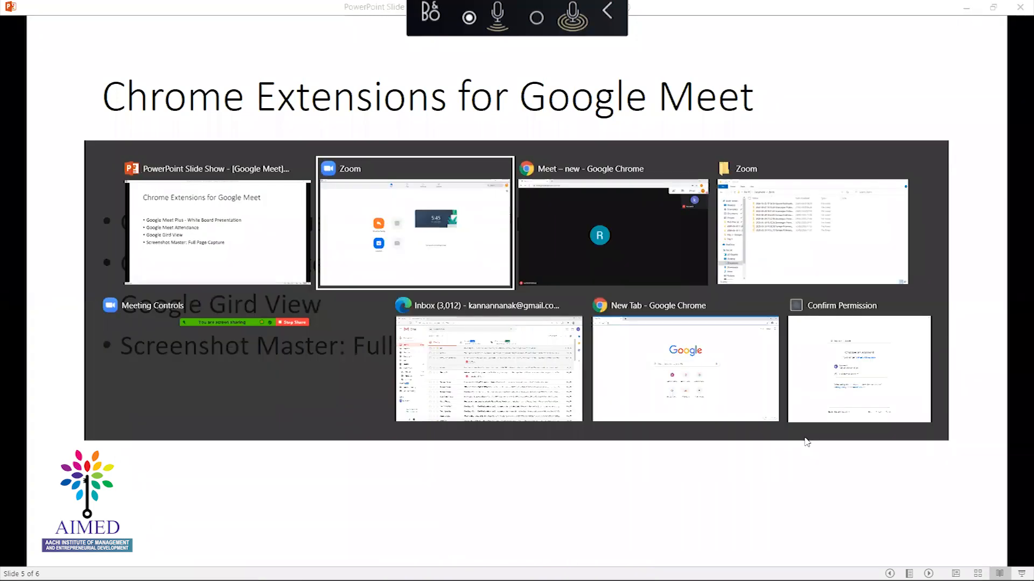
key("alt+Tab")
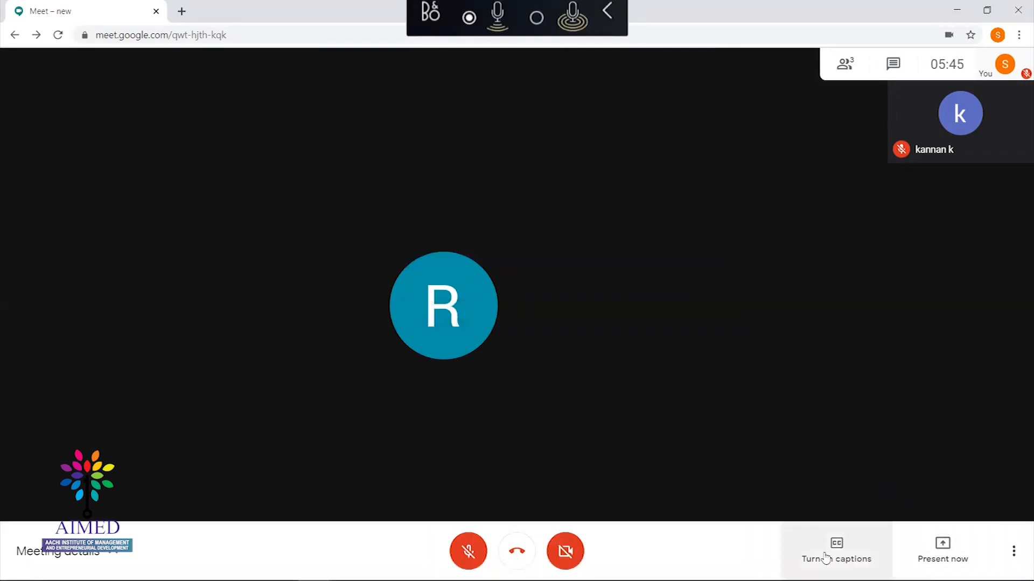
Share your entire screen with the meeting, selecting the screen thumbnail in Chrome's dialog
left_click(948, 538)
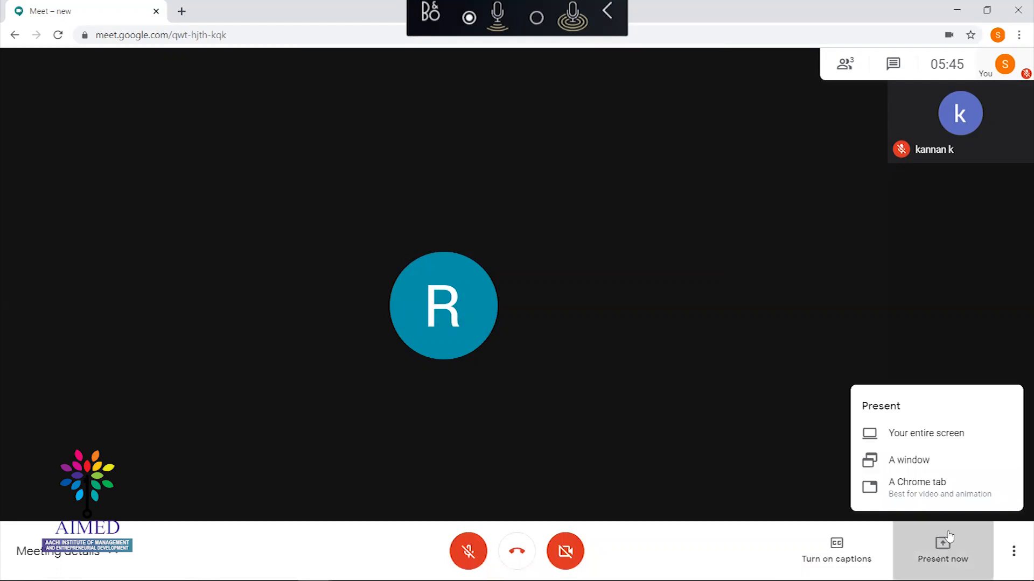
left_click(920, 441)
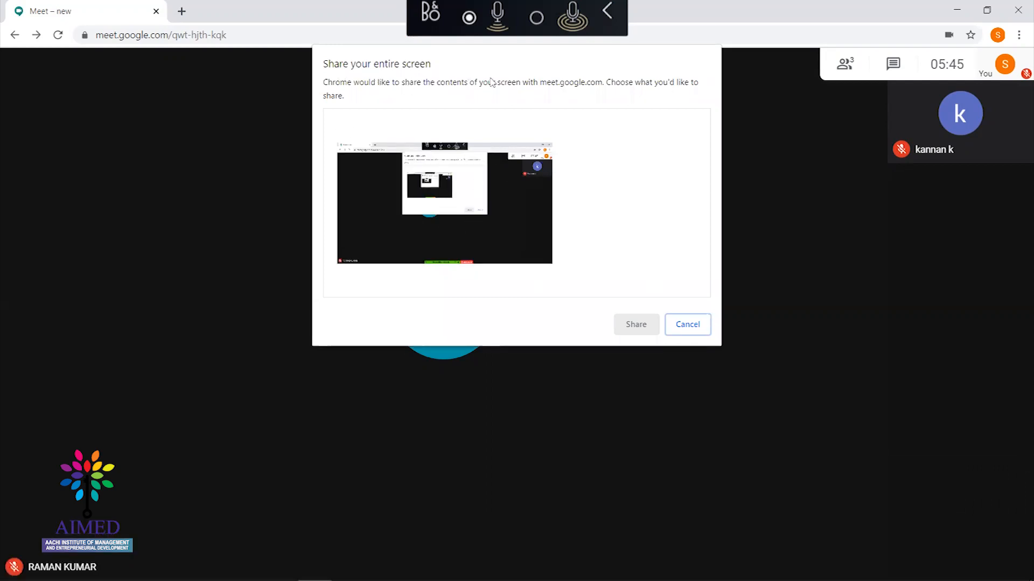
left_click(515, 199)
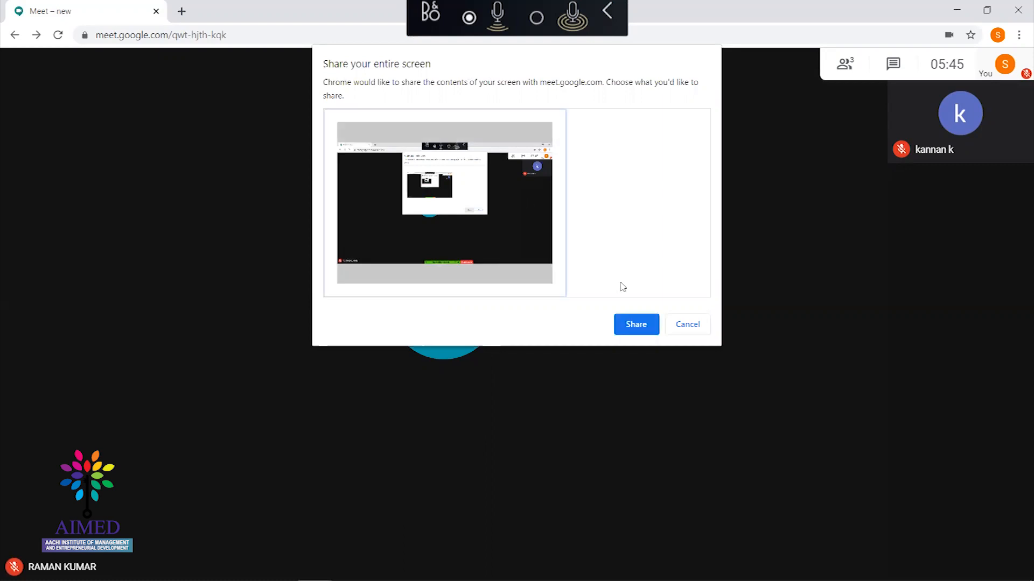
left_click(636, 325)
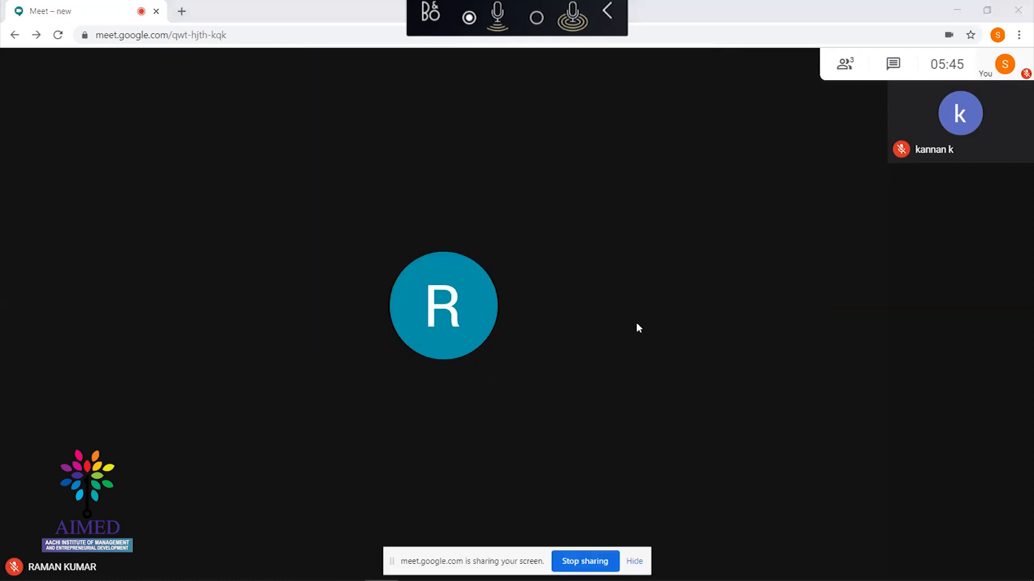
Show the PowerPoint extensions slide, then return to Chrome and stop presenting the screen
key("alt+Tab")
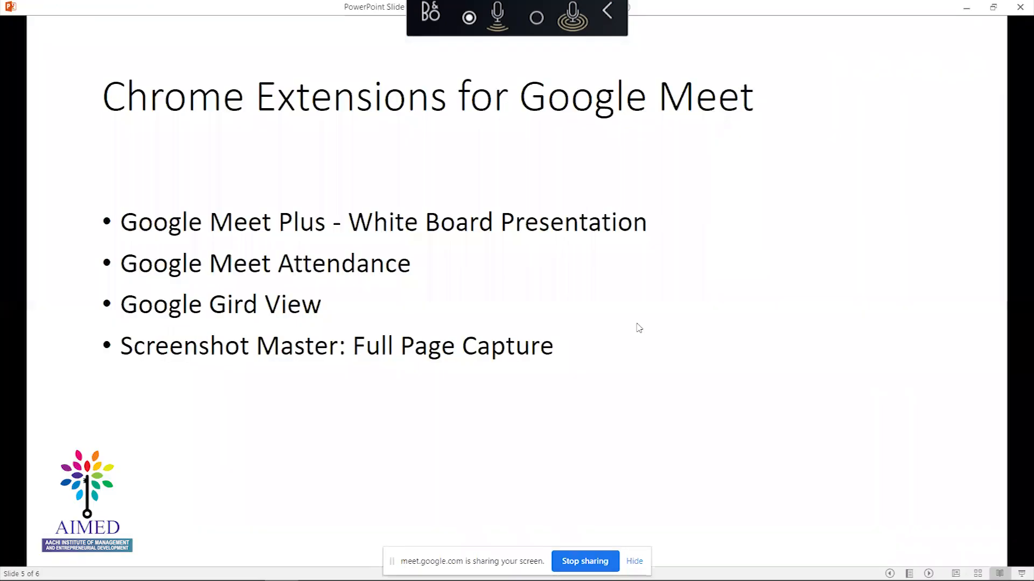
key("alt+Tab")
key("alt+Tab")
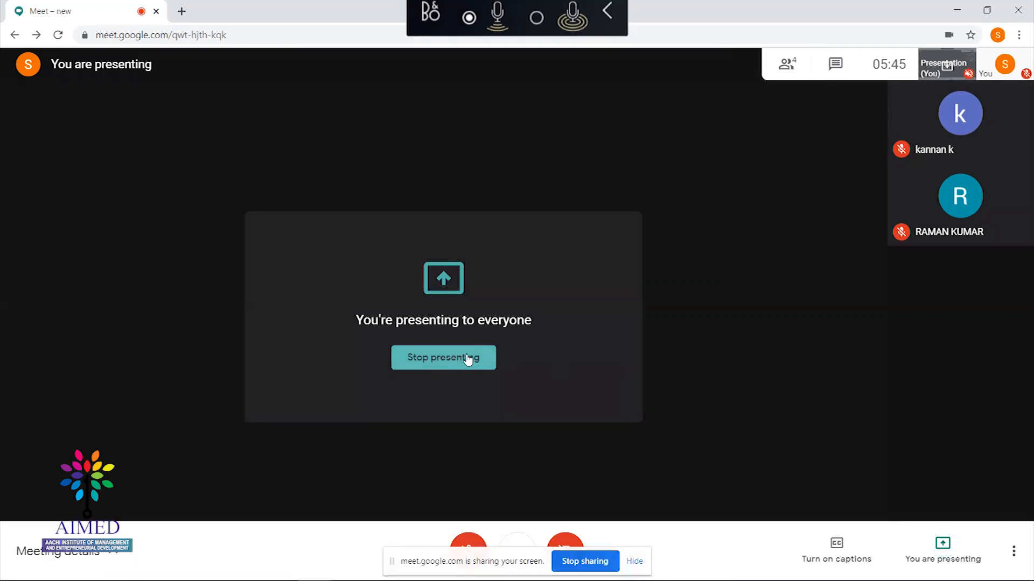
left_click(468, 359)
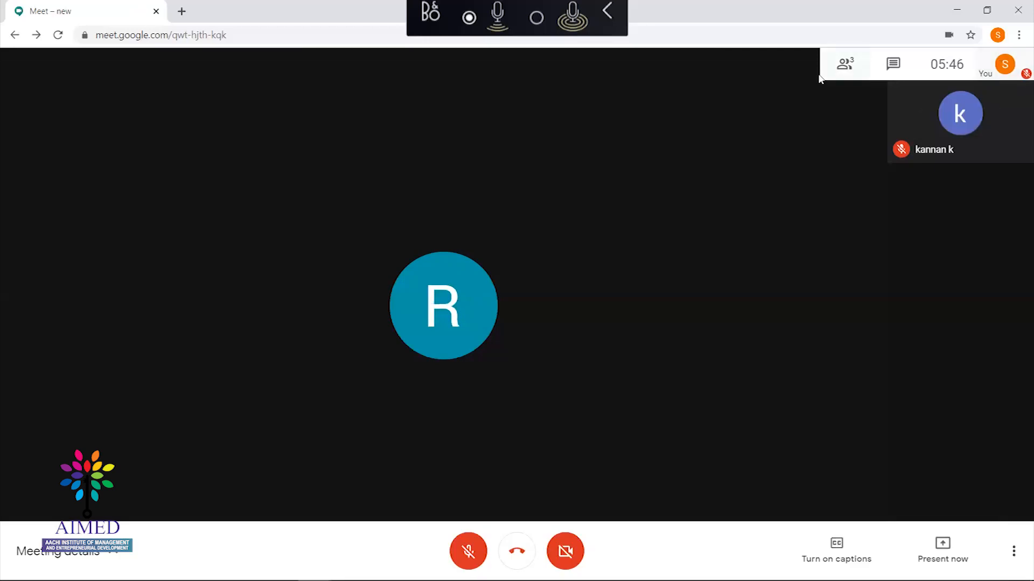
Open the People list, pin the second participant, and request their removal from the call
left_click(843, 65)
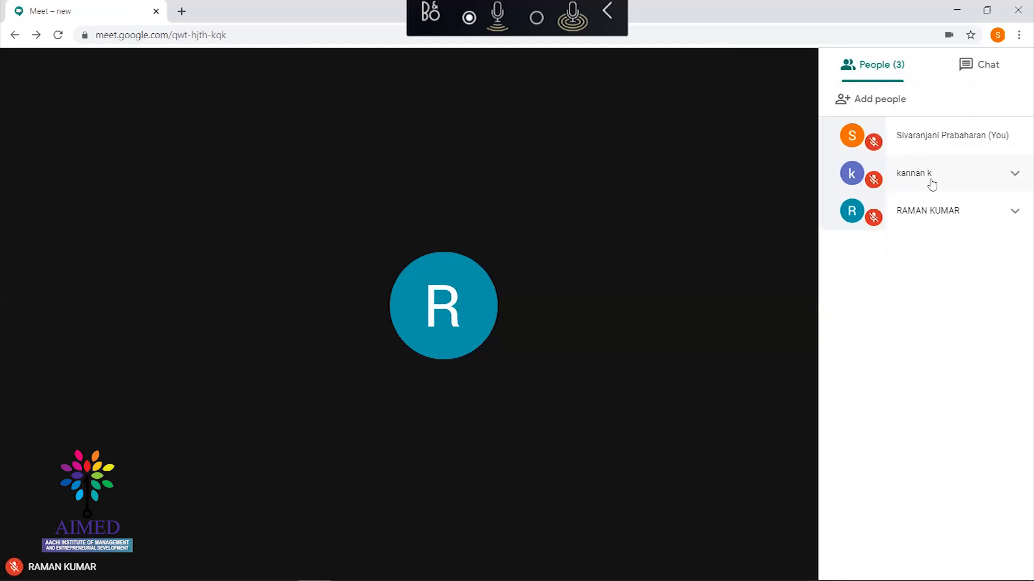
left_click(1017, 175)
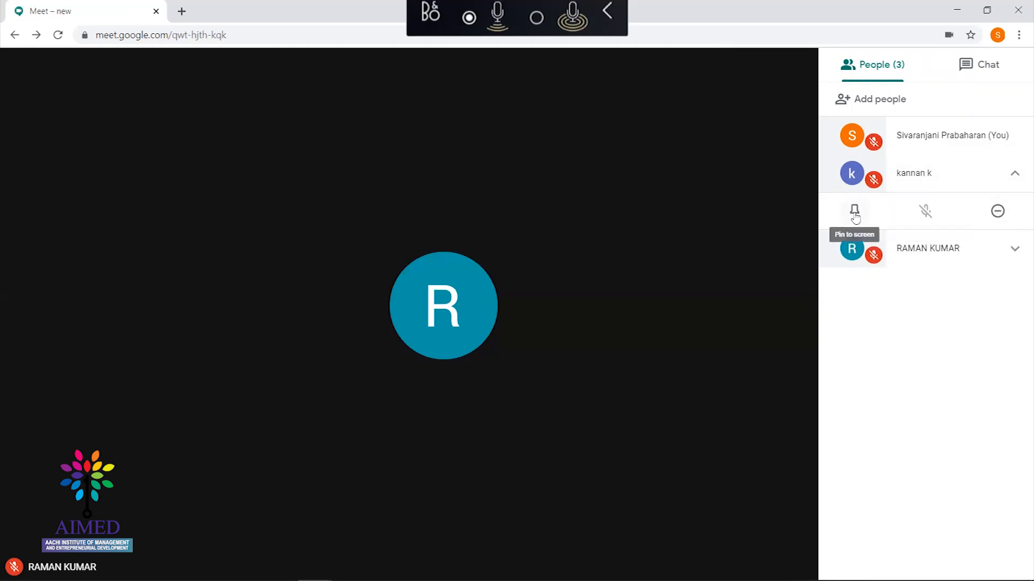
left_click(855, 216)
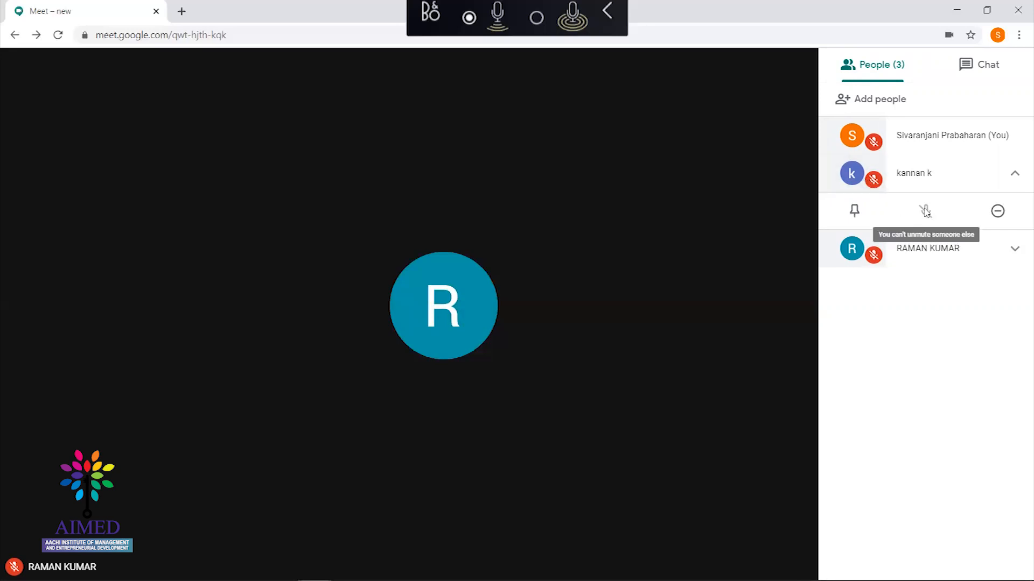
left_click(999, 212)
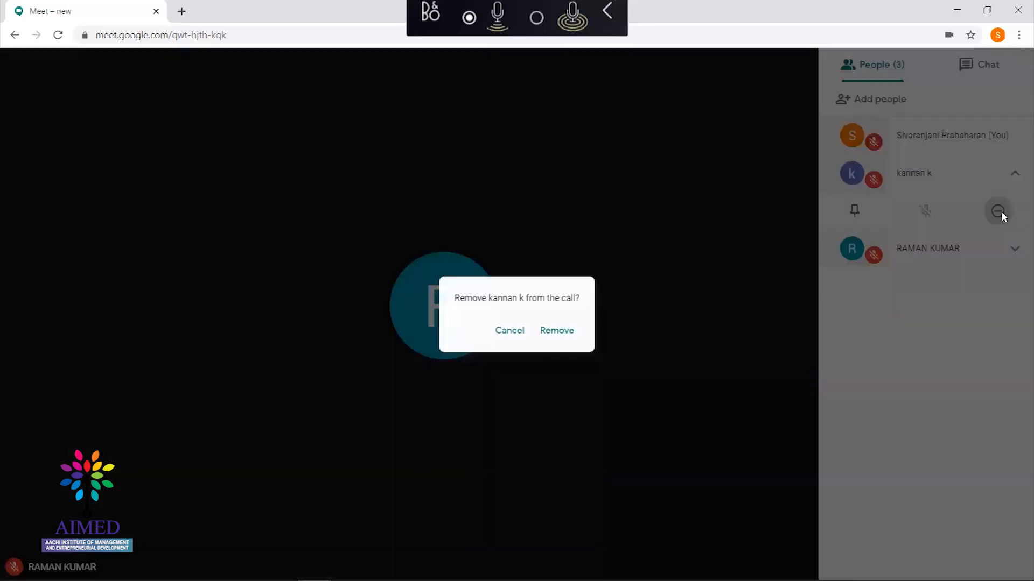
Confirm removing the second participant, expand the remaining participant's row, and open Add people
left_click(560, 331)
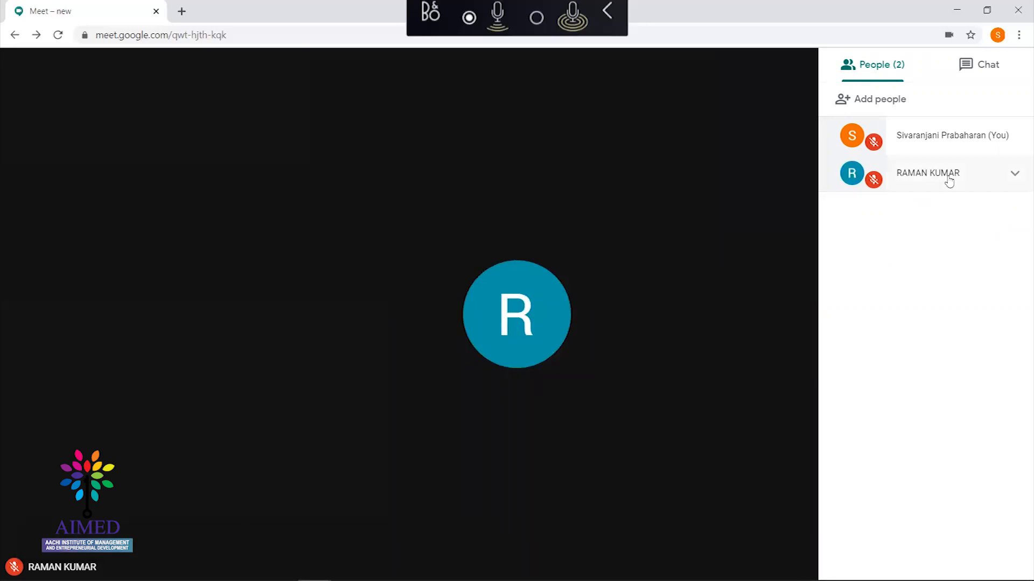
left_click(1014, 174)
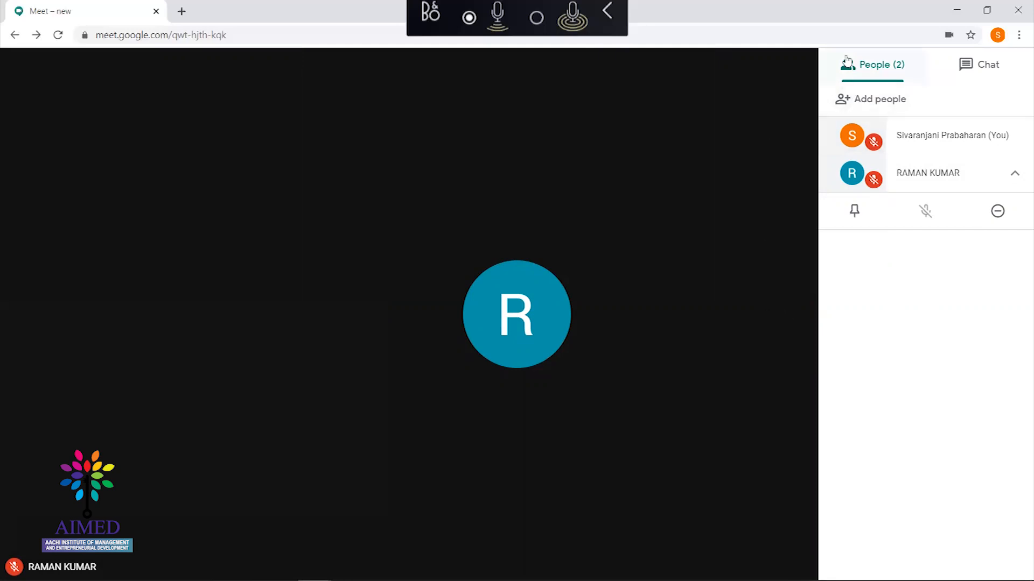
left_click(872, 100)
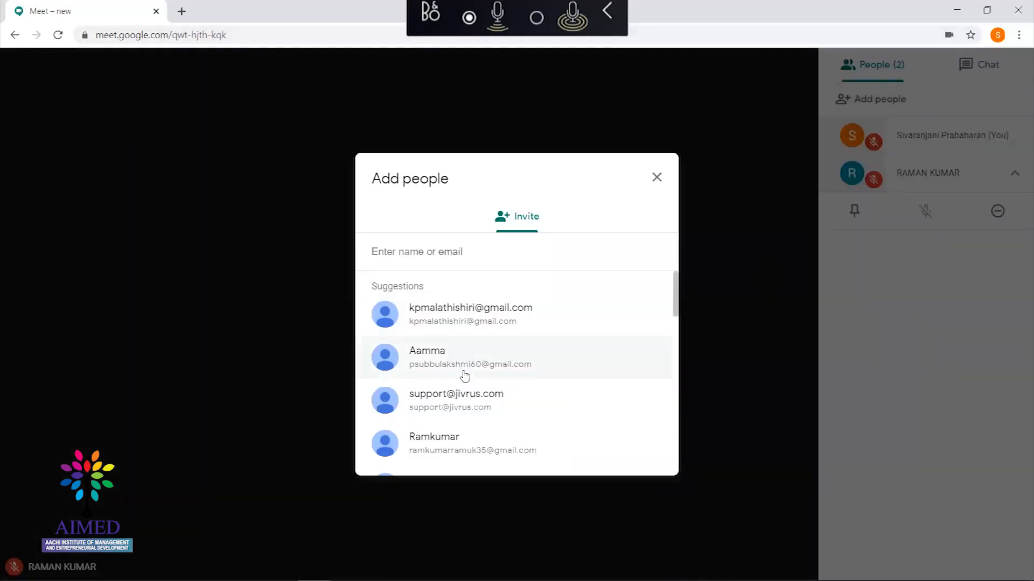
Dismiss the invite dialog, view the meeting chat briefly, then close the side panel
left_click(656, 179)
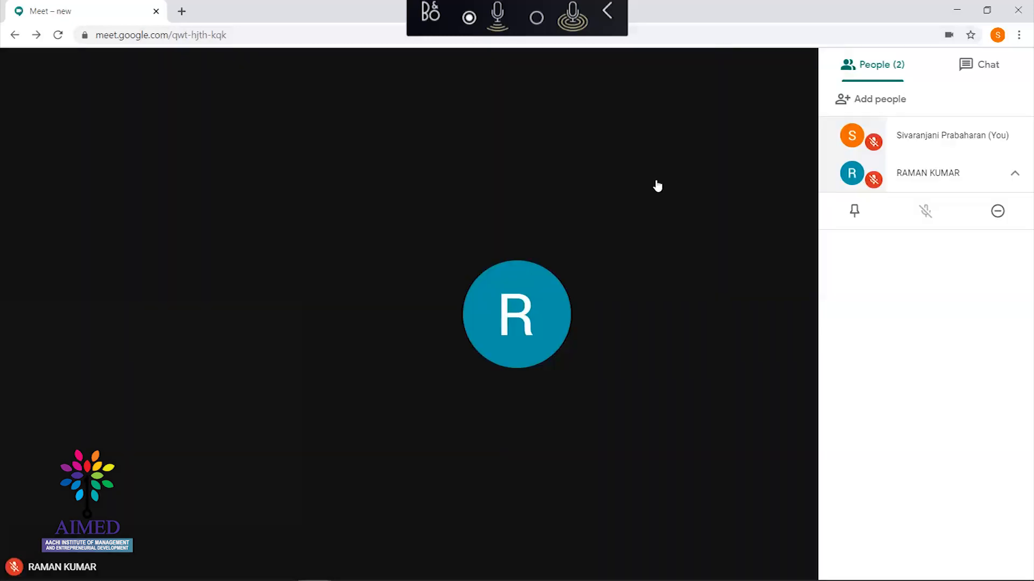
left_click(961, 69)
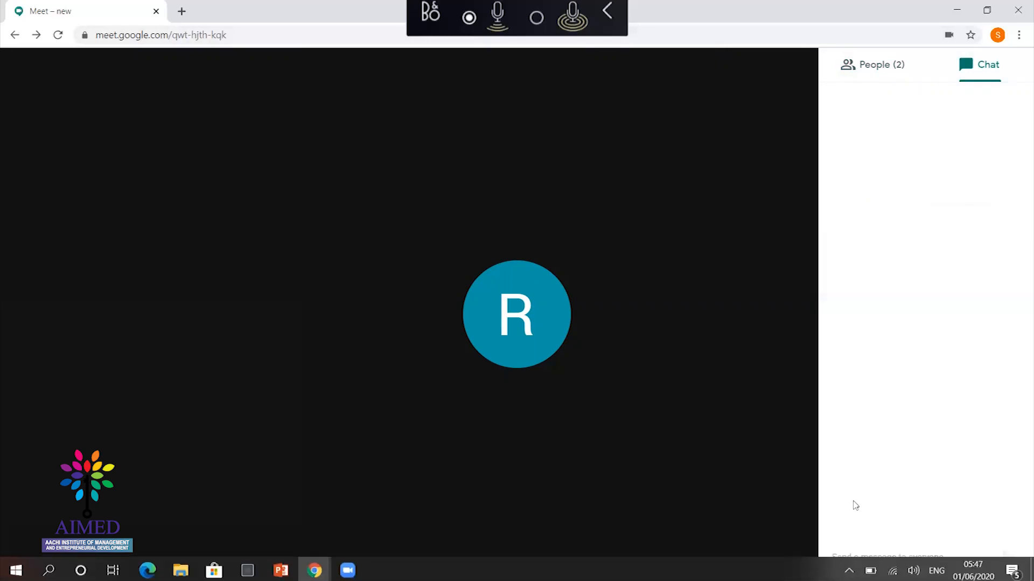
left_click(872, 557)
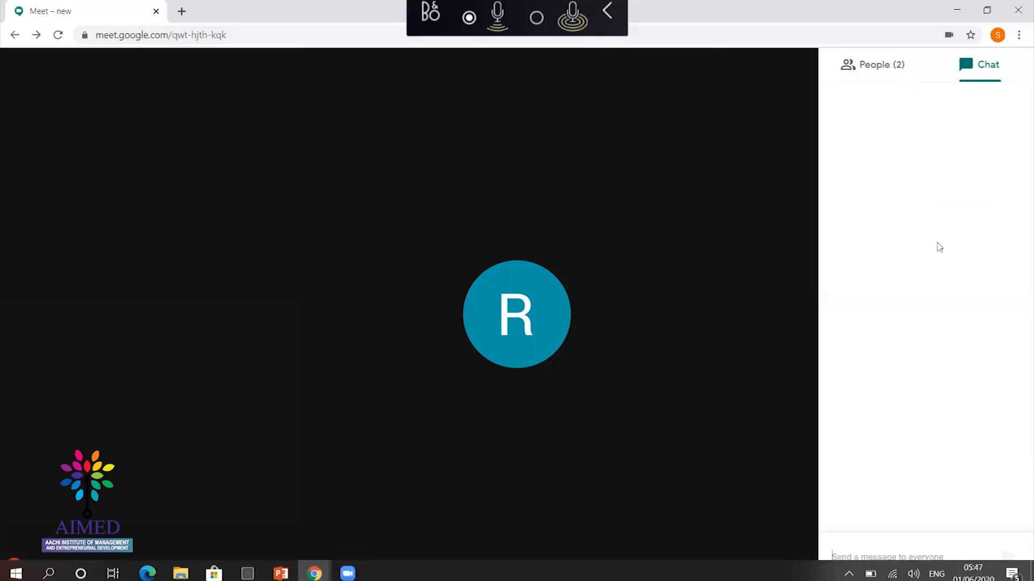
left_click(679, 113)
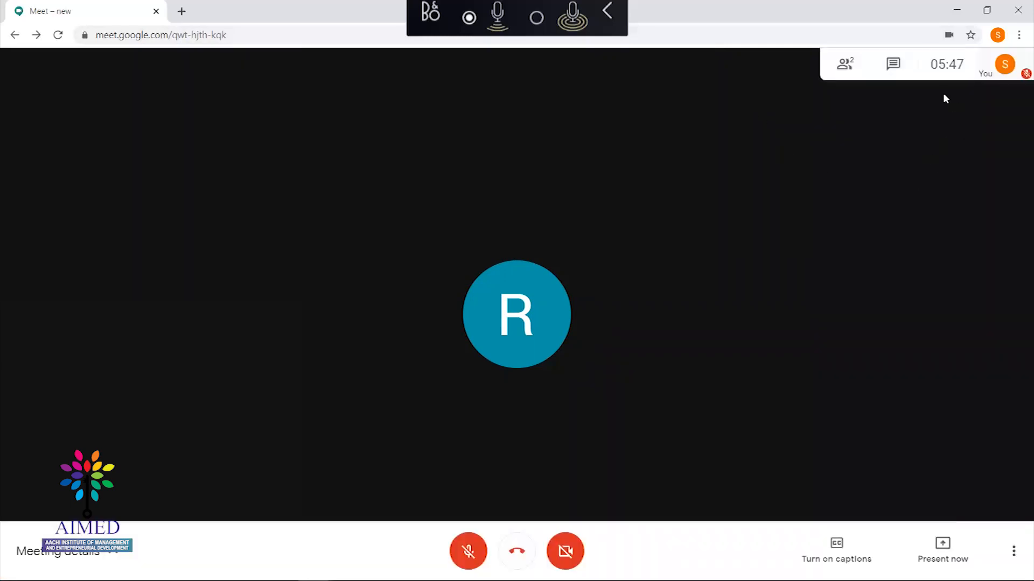
Pin your own tile, then remove the last other participant from the call via People
left_click(997, 69)
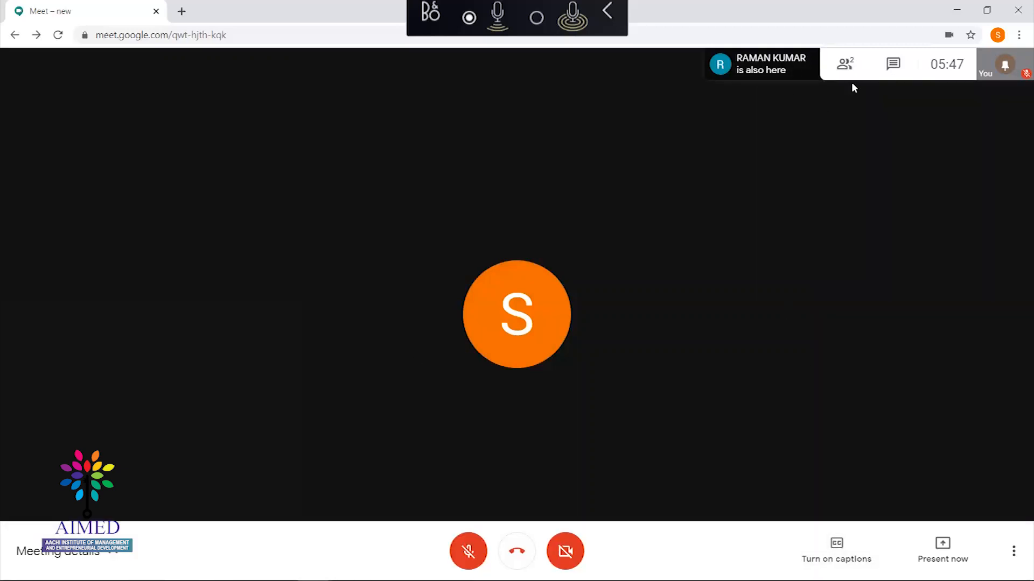
left_click(850, 67)
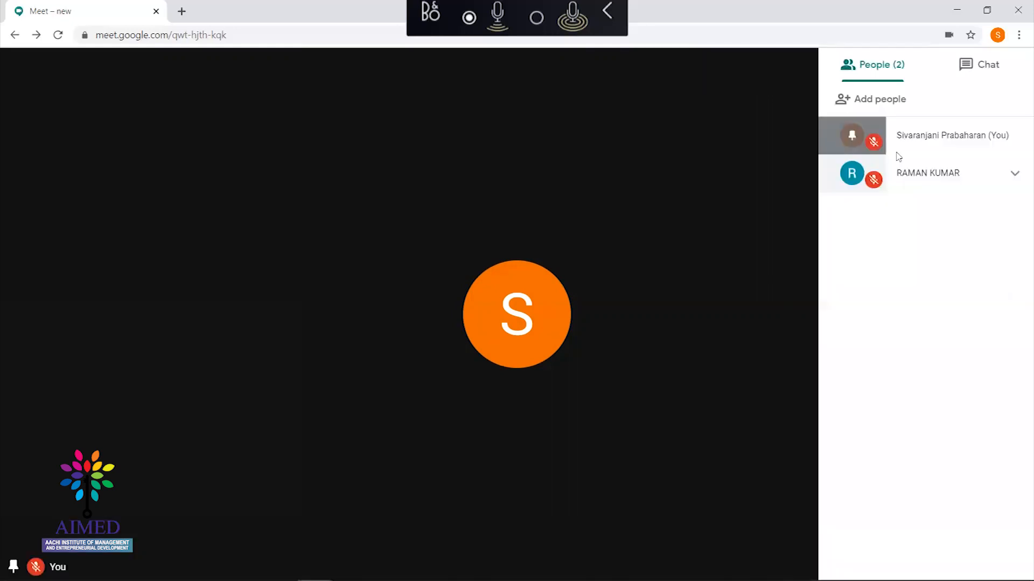
left_click(935, 178)
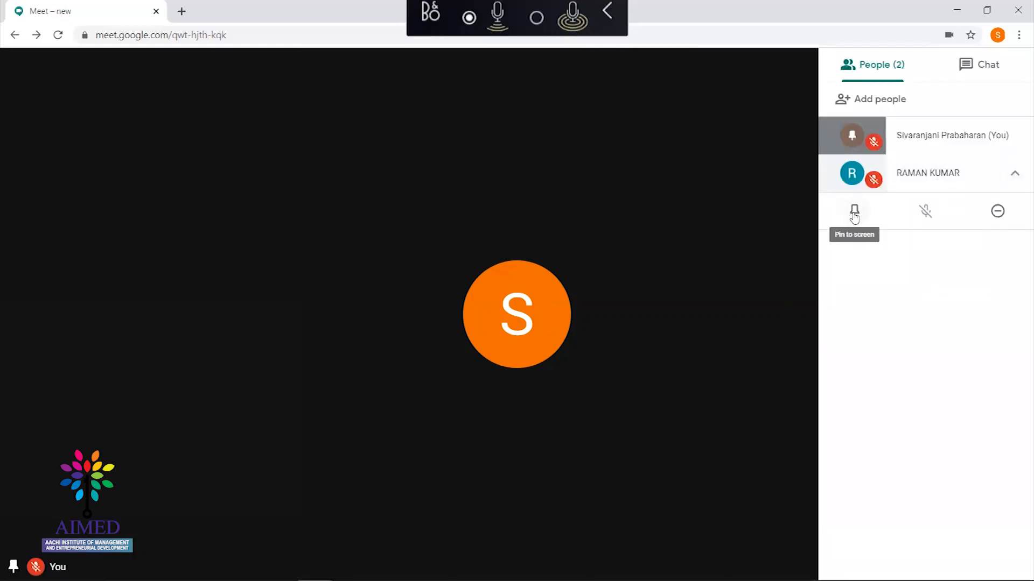
left_click(997, 211)
left_click(574, 337)
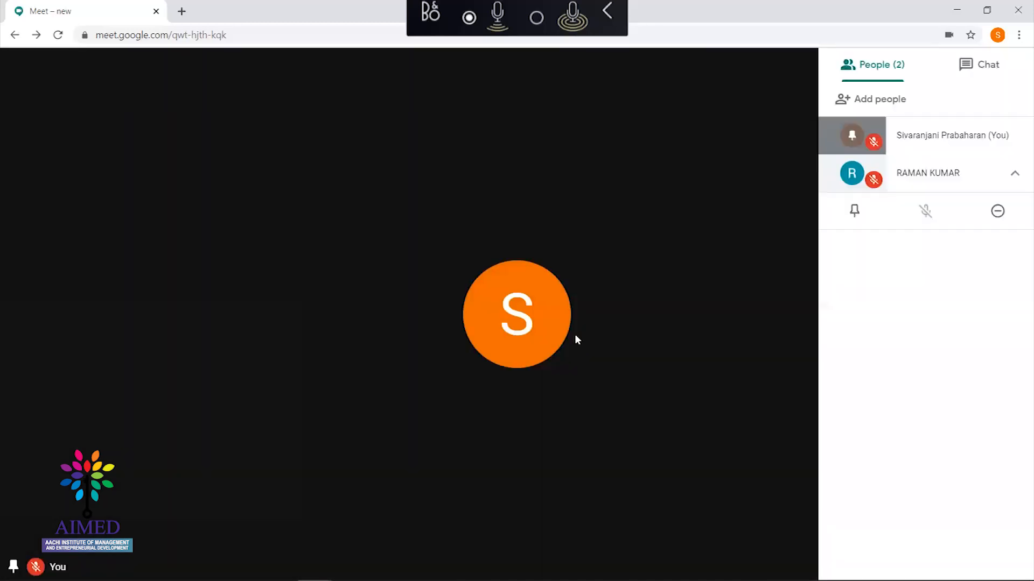
Double-click the video area to go full screen and switch on live captions
double_click(667, 229)
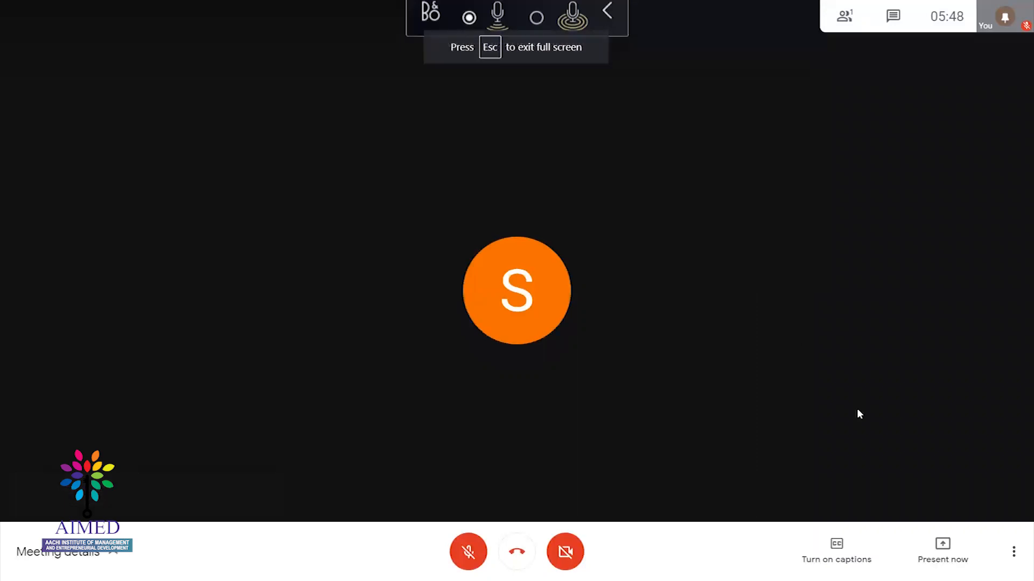
left_click(838, 555)
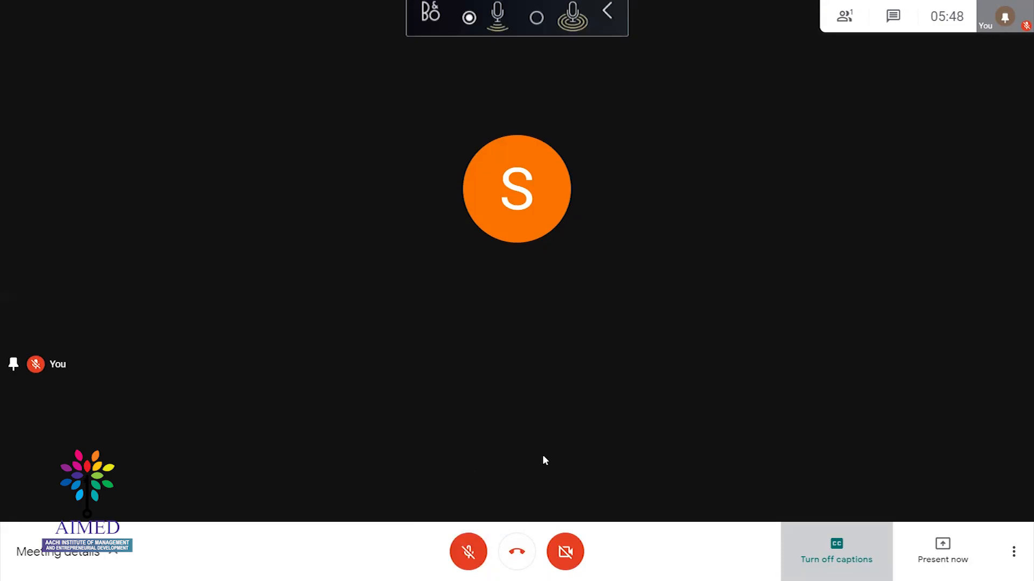
left_click(468, 552)
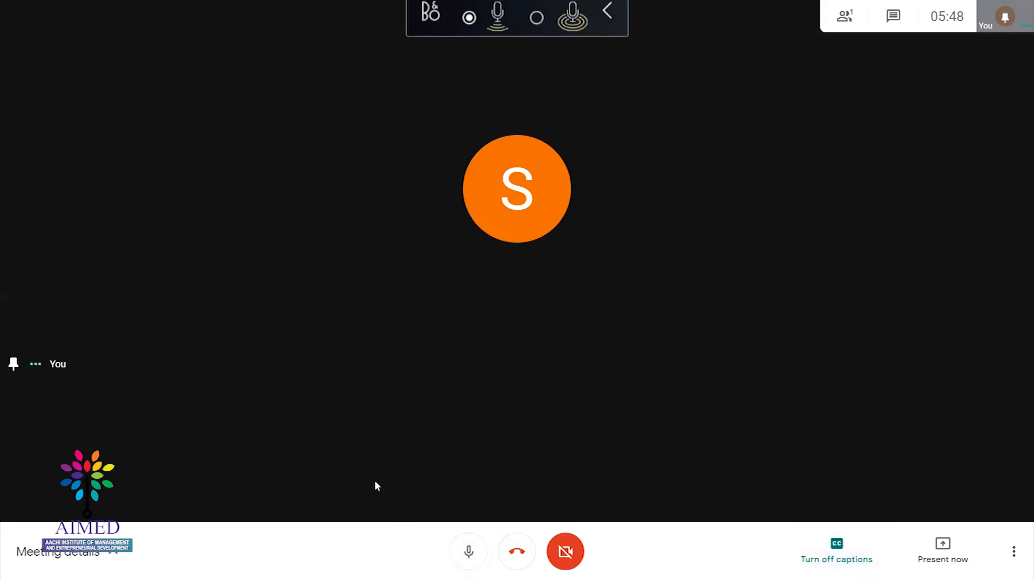
key("ctrl+d")
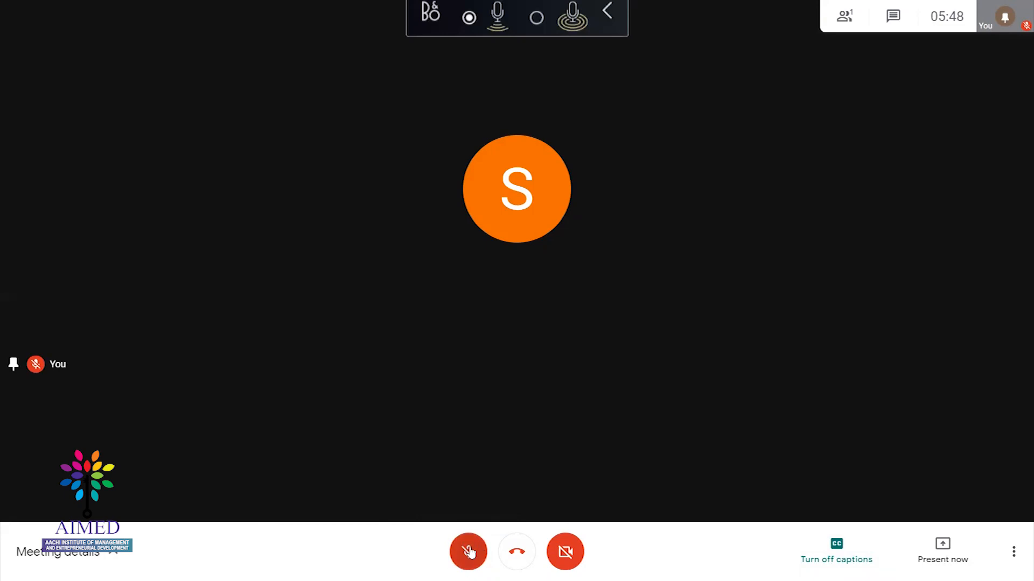
left_click(480, 551)
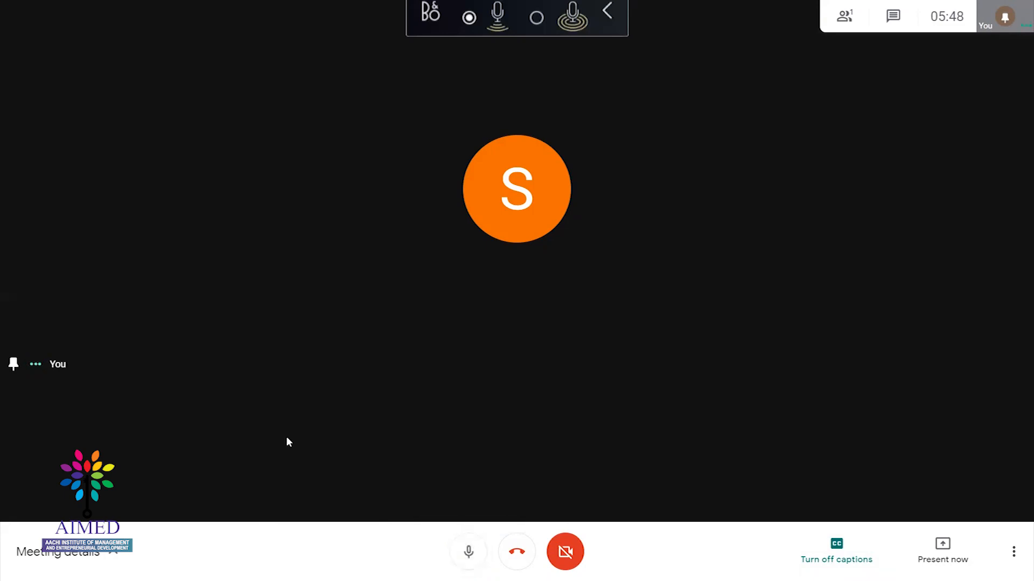
key("ctrl+d")
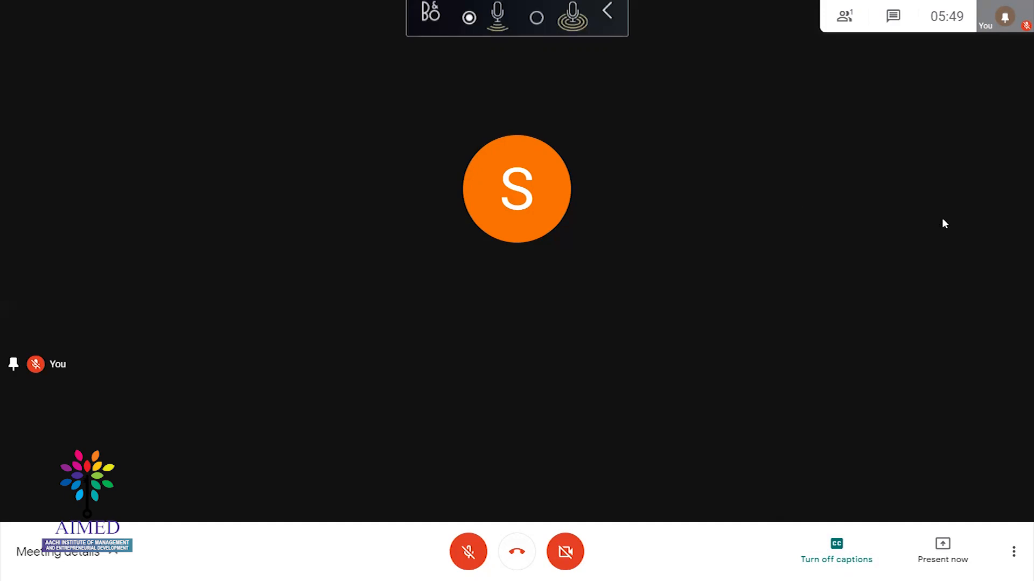
key("alt+Tab")
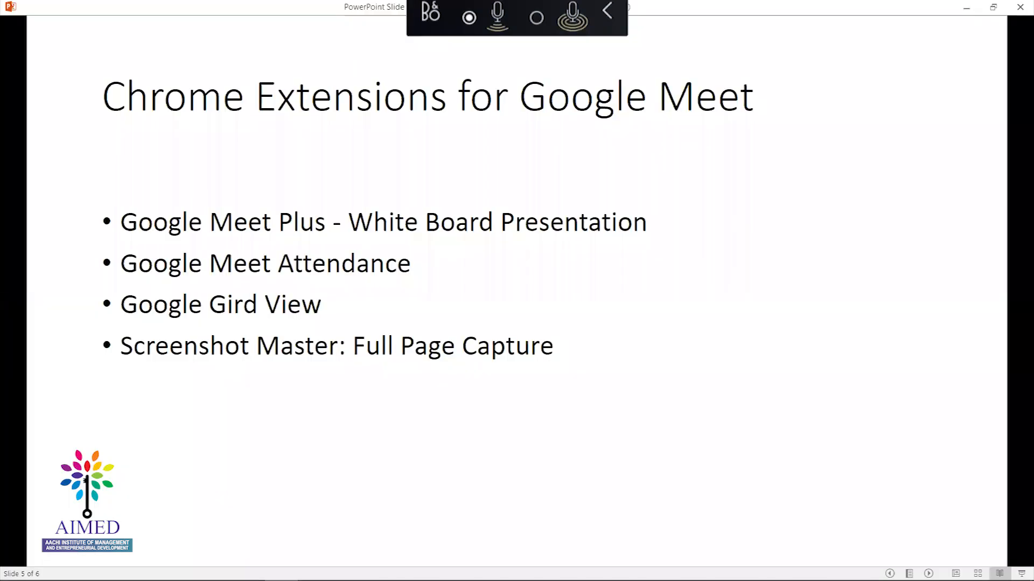
key("alt+Tab")
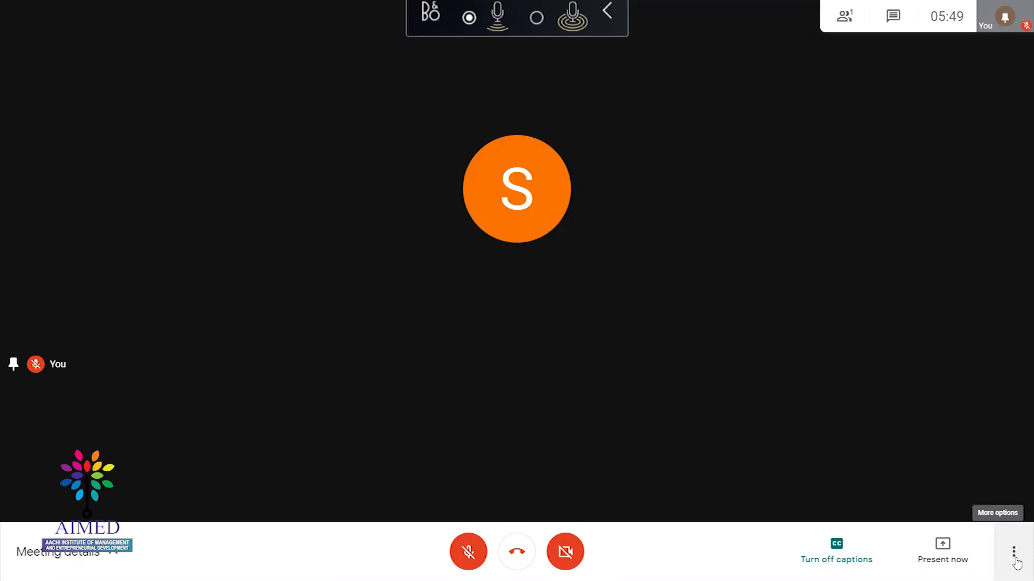
key("alt+Tab")
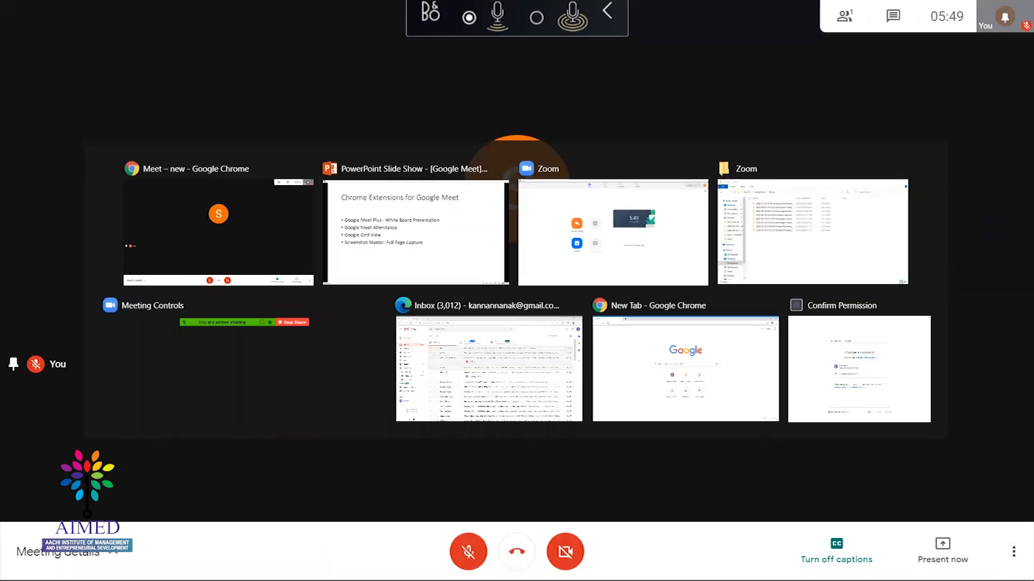
Return to the Meet call, exit full screen, and open a new Chrome tab beside it
key("alt+Tab")
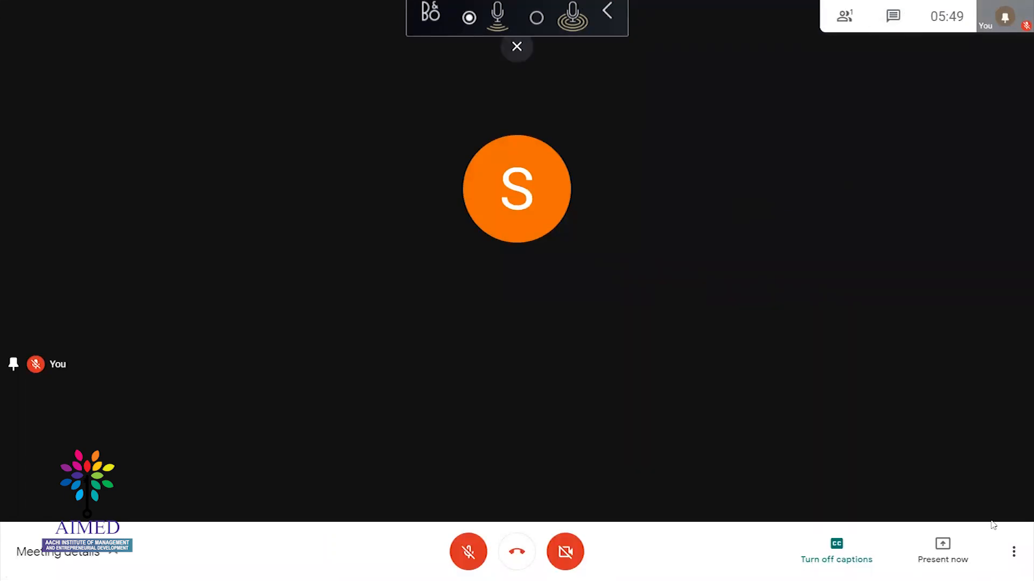
key("Escape")
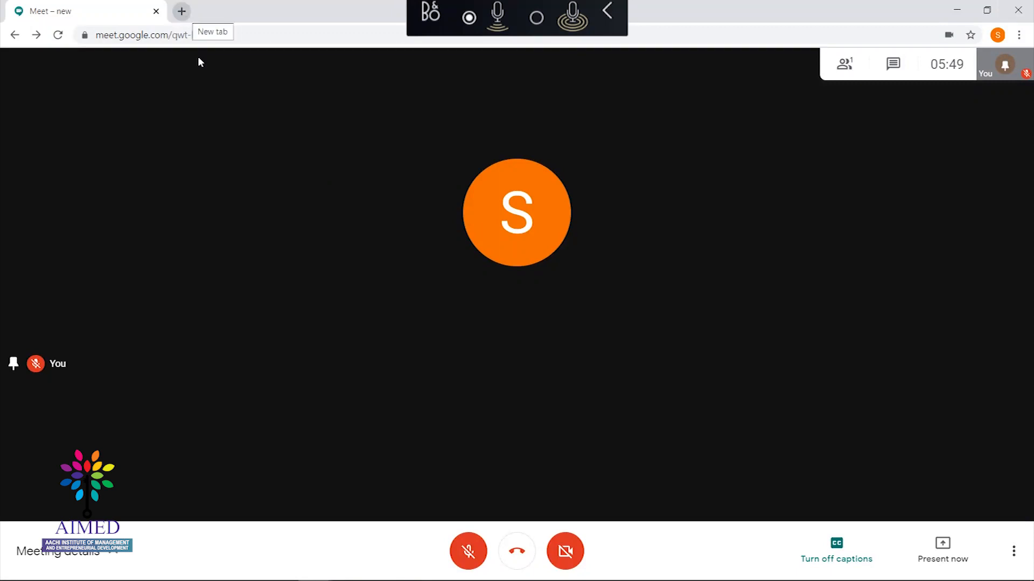
left_click(182, 11)
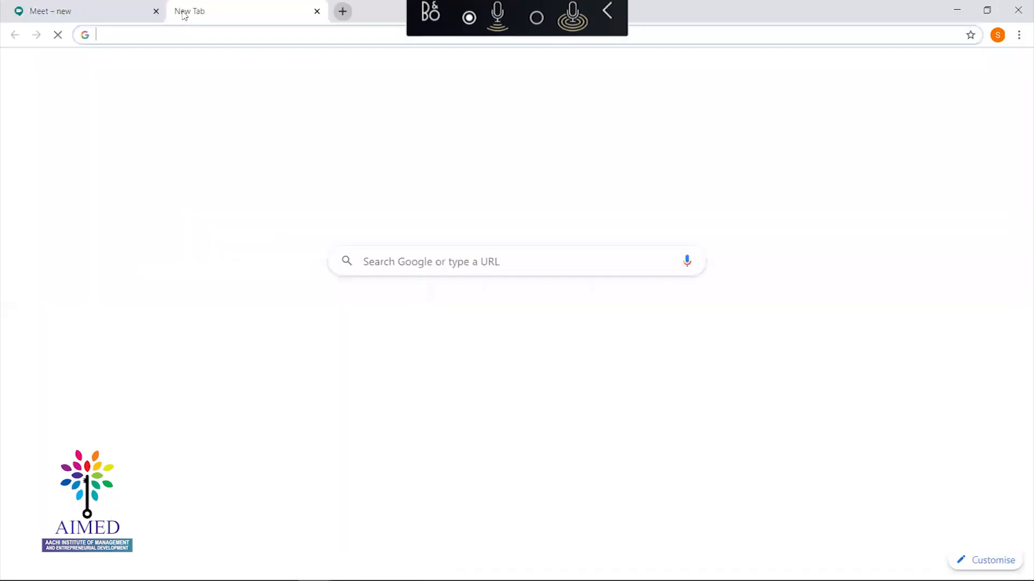
Search Google for 'chrome extentions' and open the Chrome Web Store result
left_click(423, 261)
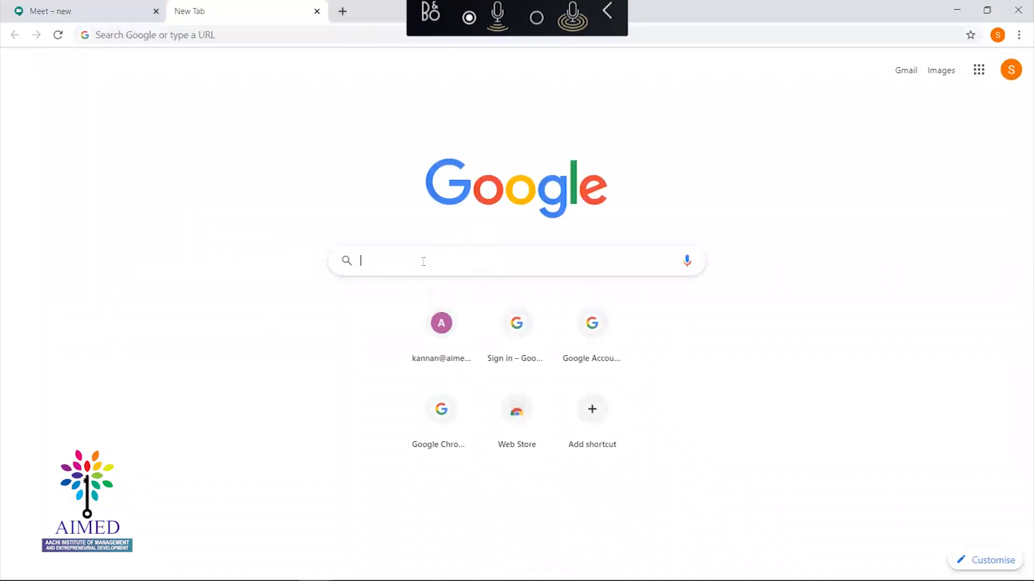
type("ch")
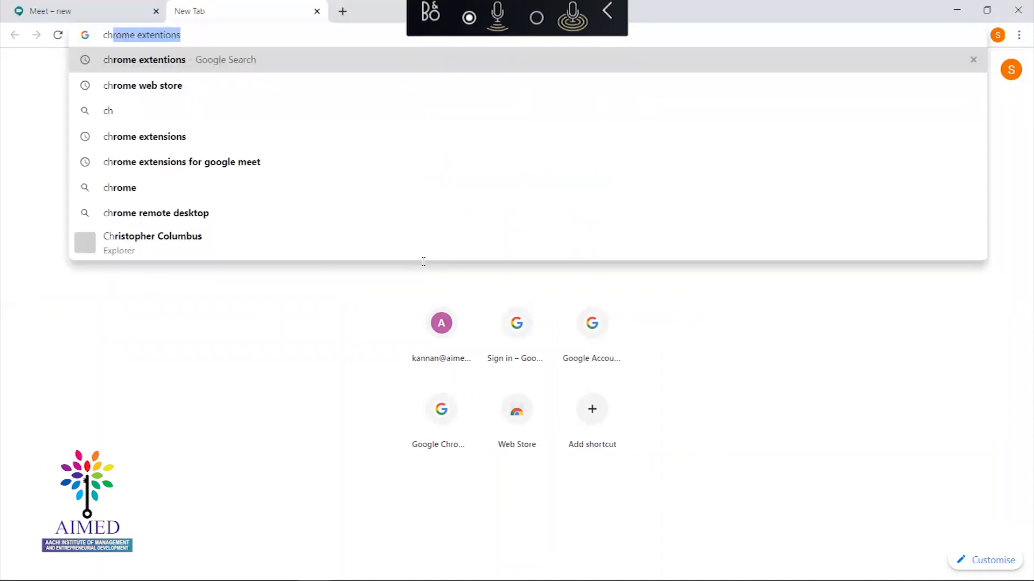
type("rome")
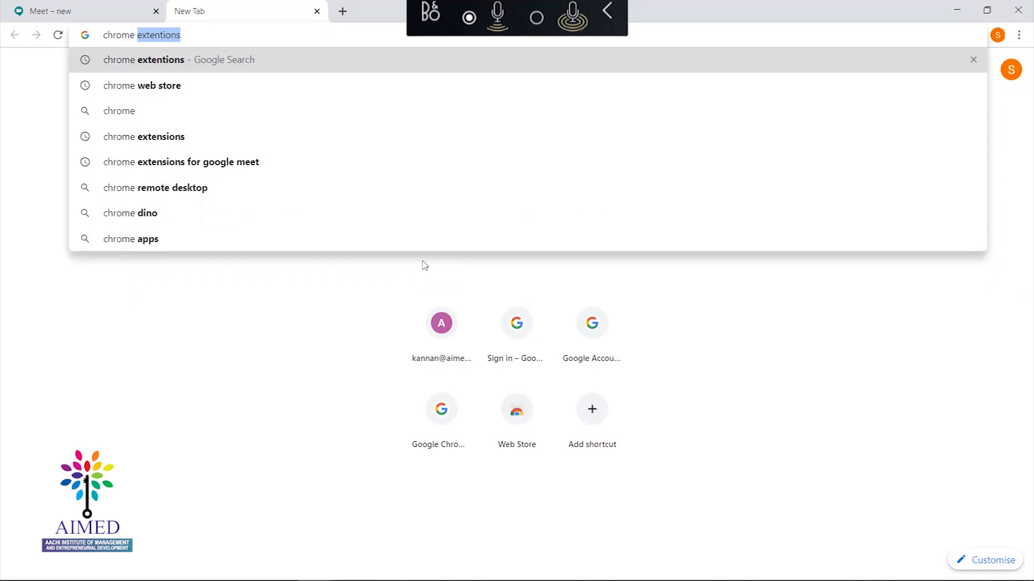
type(" exten")
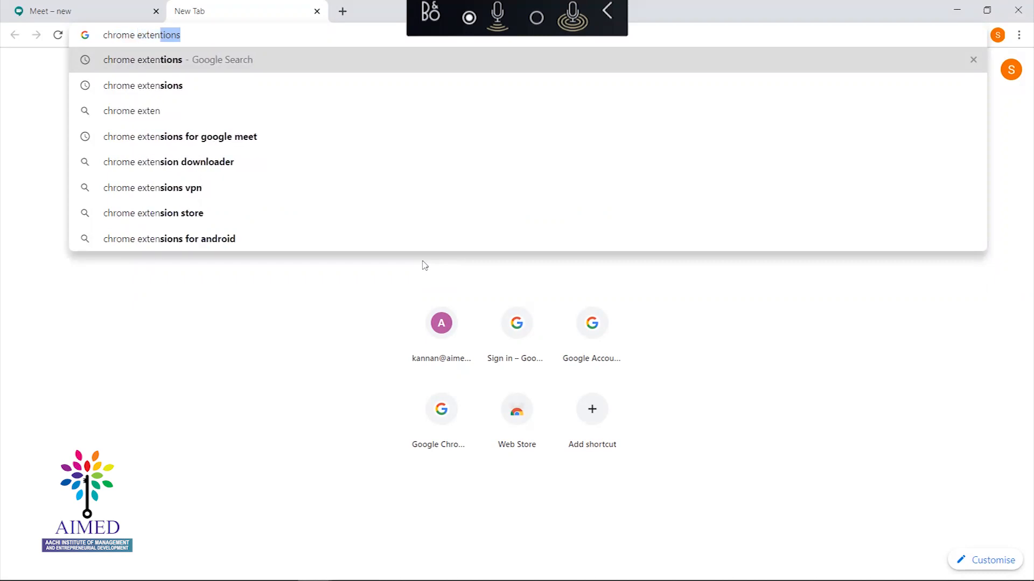
type("tions")
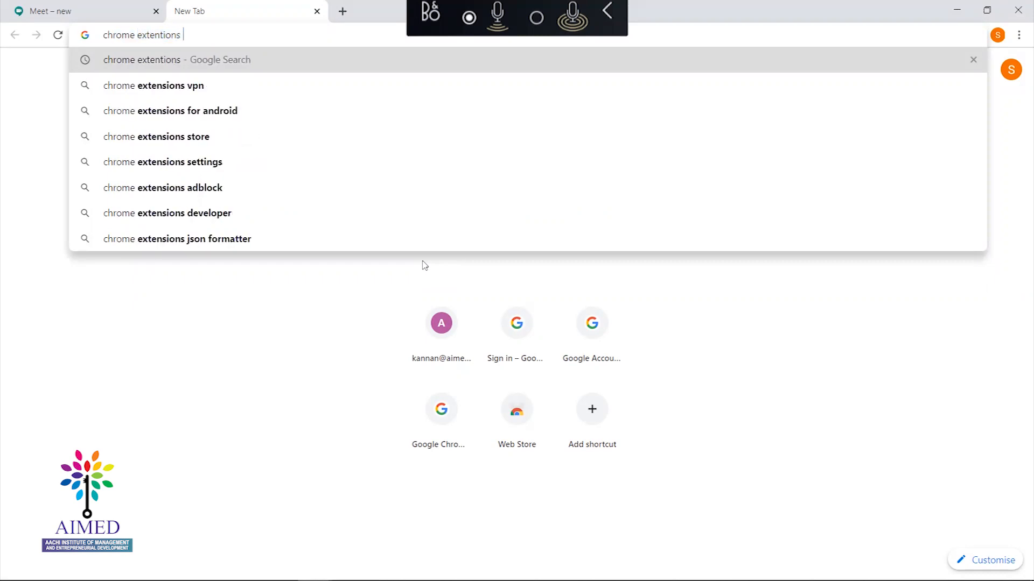
key("Return")
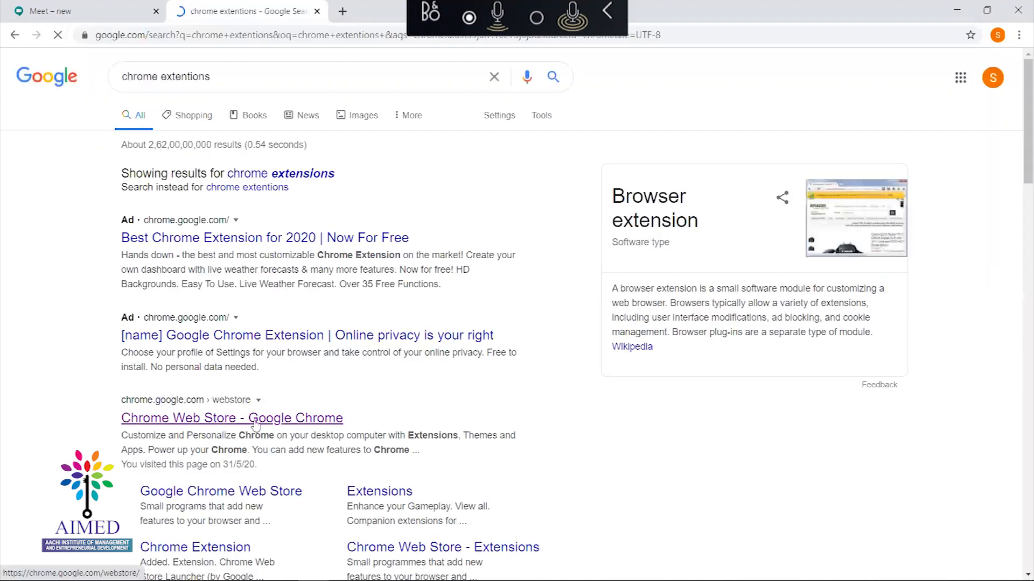
left_click(246, 416)
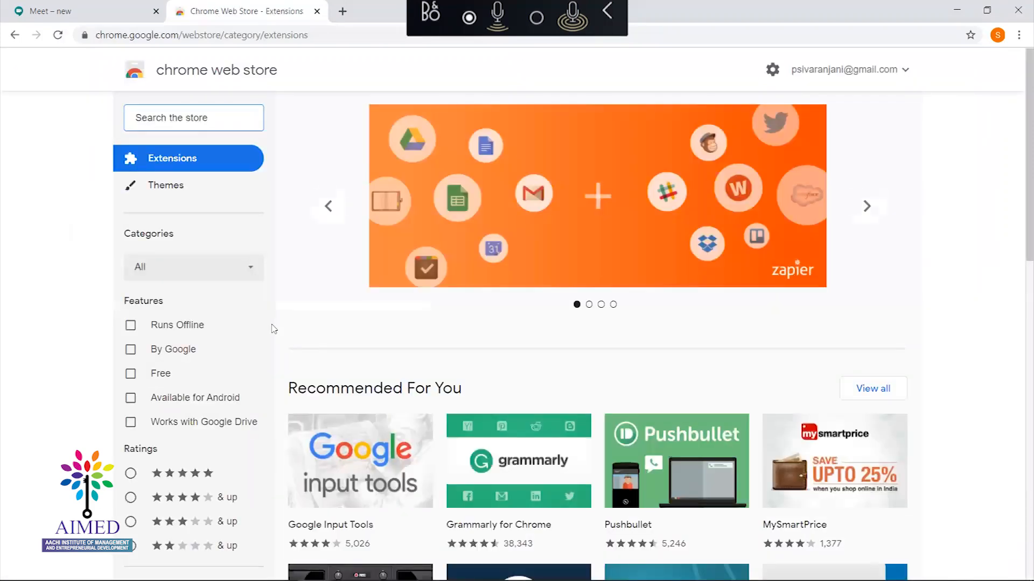
Check the slide listing Meet extensions, then scroll through the Web Store Extensions page
key("alt+Tab")
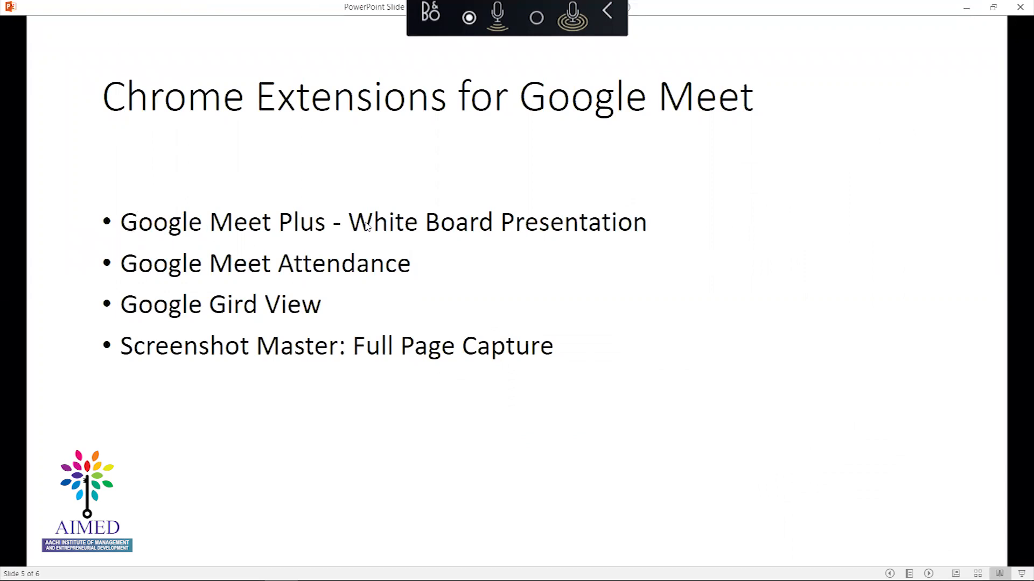
key("alt+Tab")
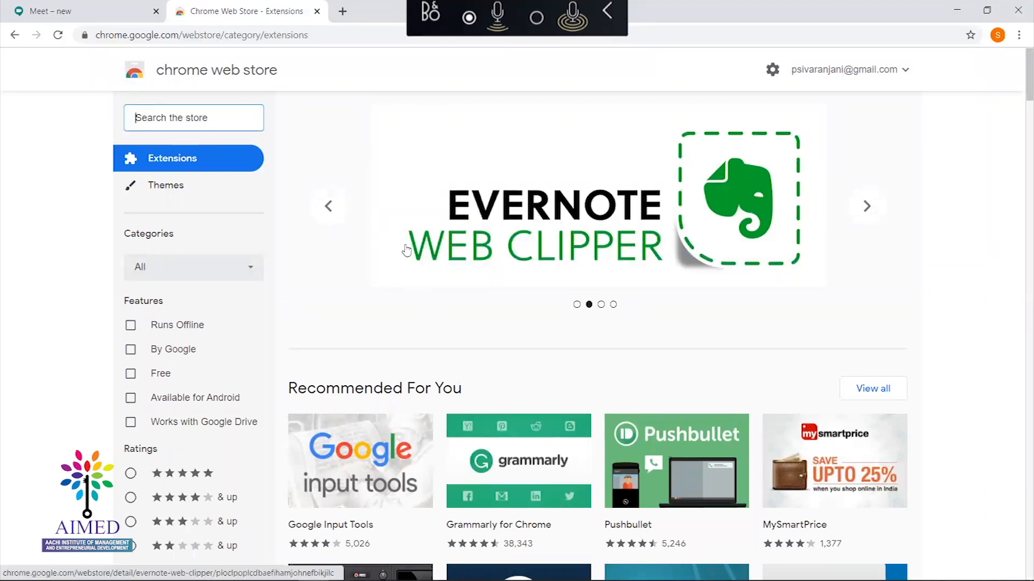
left_click_drag(1019, 86, 1019, 204)
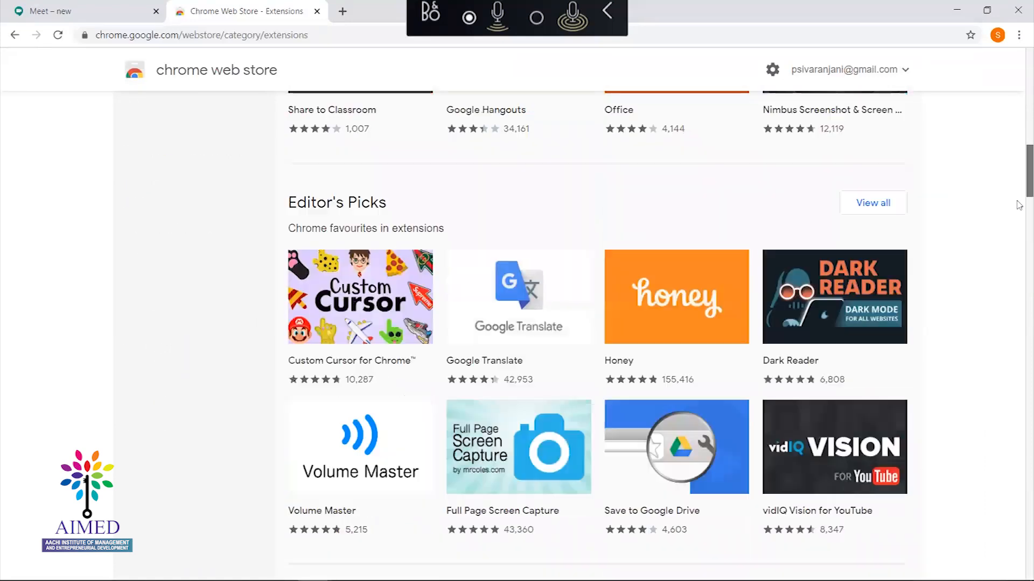
scroll(1018, 253, "down", 14)
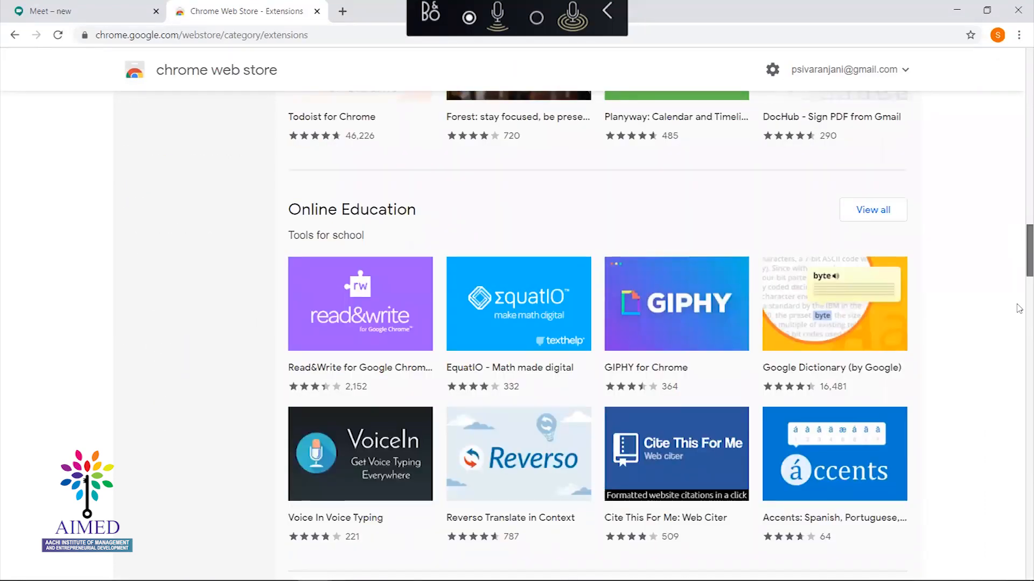
scroll(1018, 318, "down", 14)
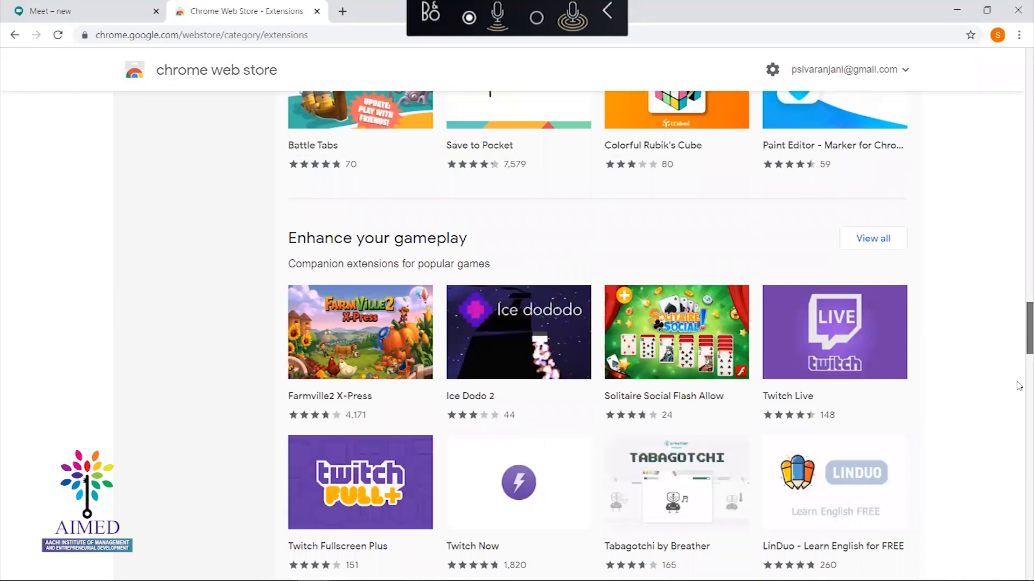
scroll(1019, 327, "down", 14)
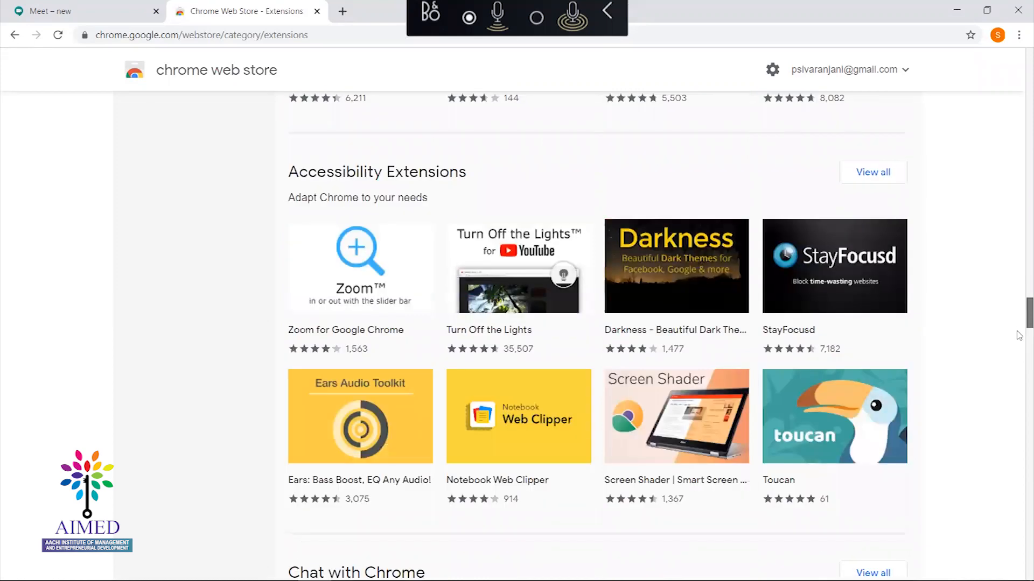
scroll(1019, 306, "up", 2)
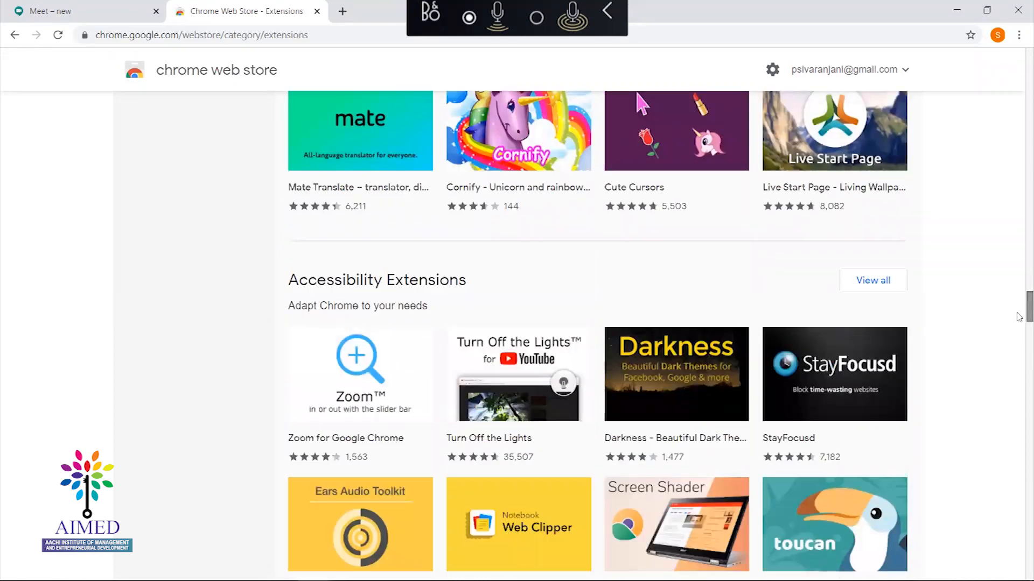
scroll(1018, 316, "up", 15)
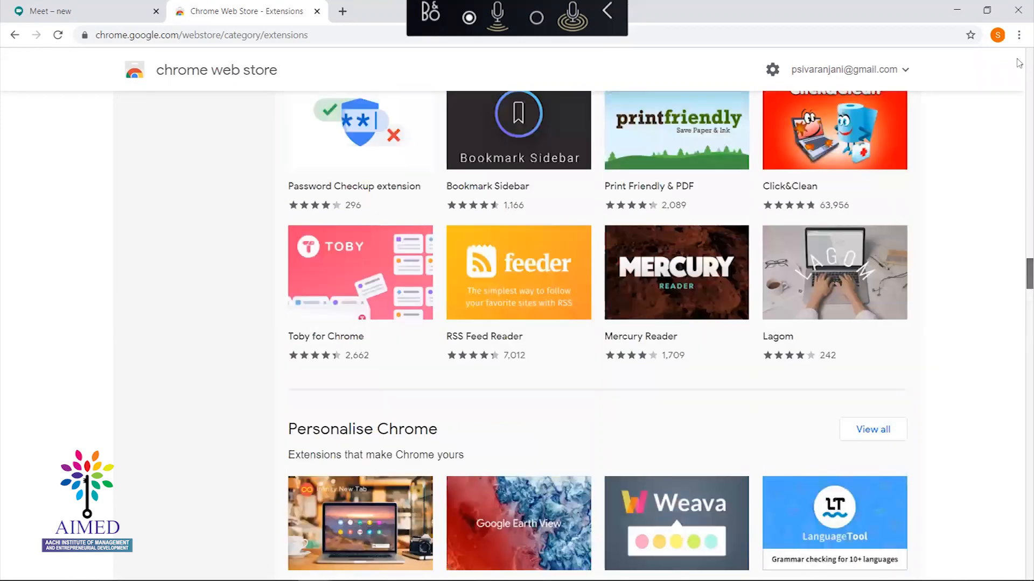
scroll(942, 95, "up", 10)
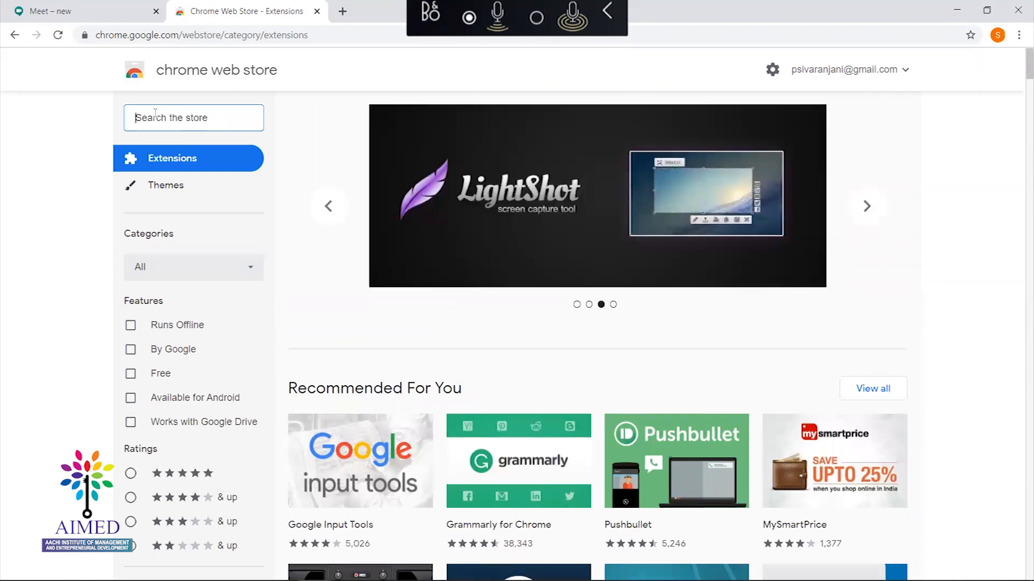
Search the Chrome Web Store for 'extensions for google meet', correcting the query's typos
type("Google meet plus")
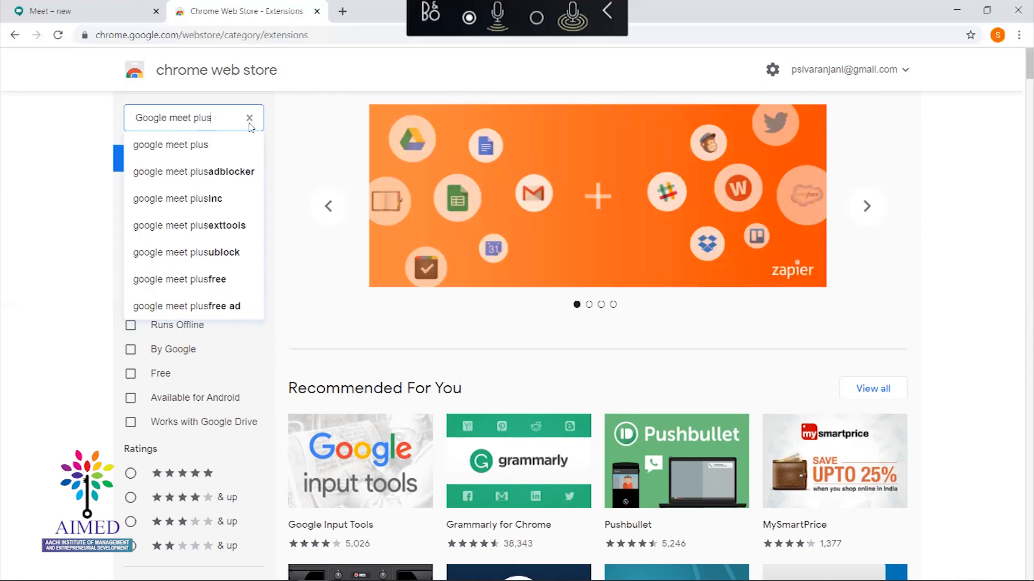
key("Return")
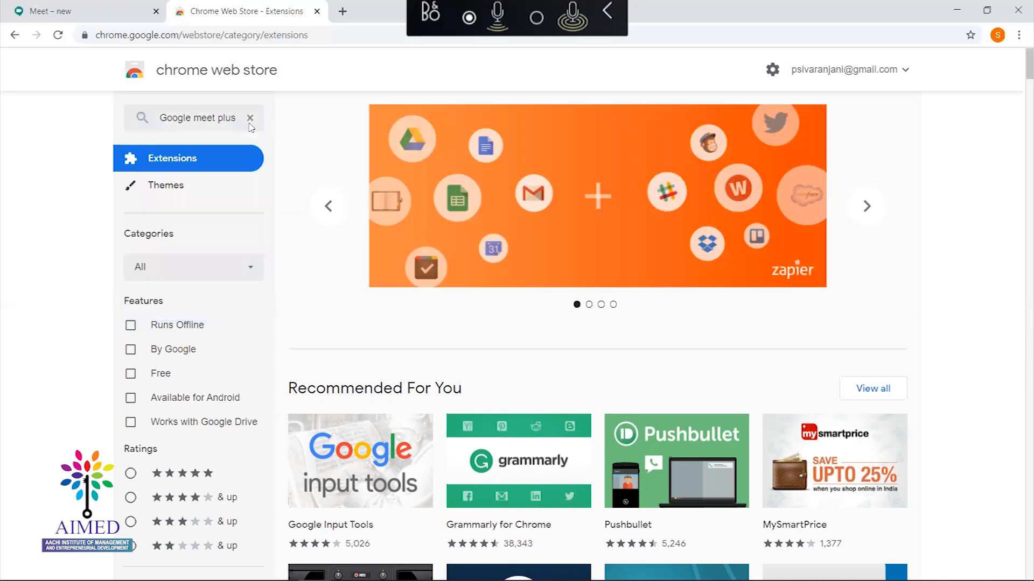
left_click(170, 123)
key("BackSpace")
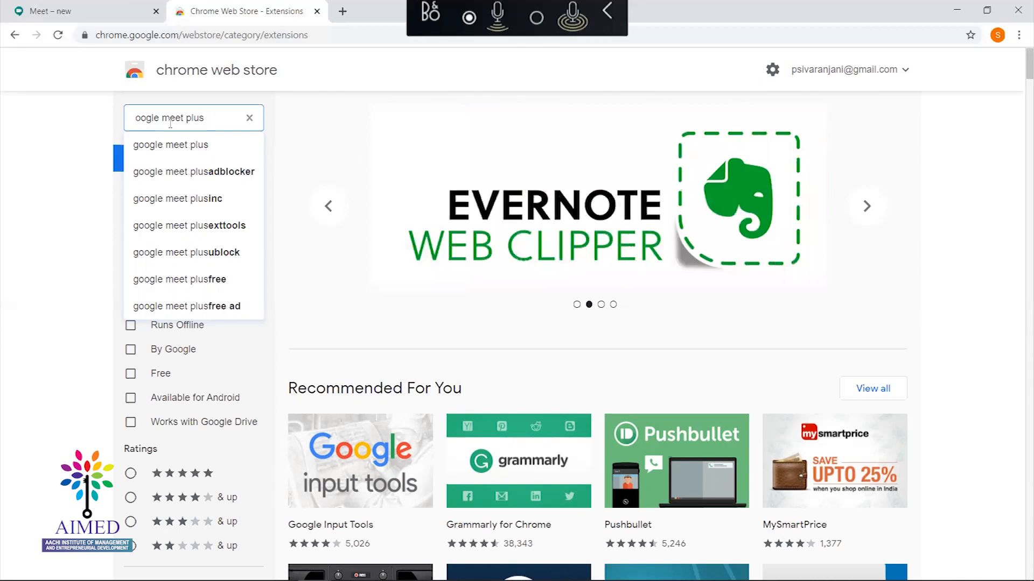
type("extensions")
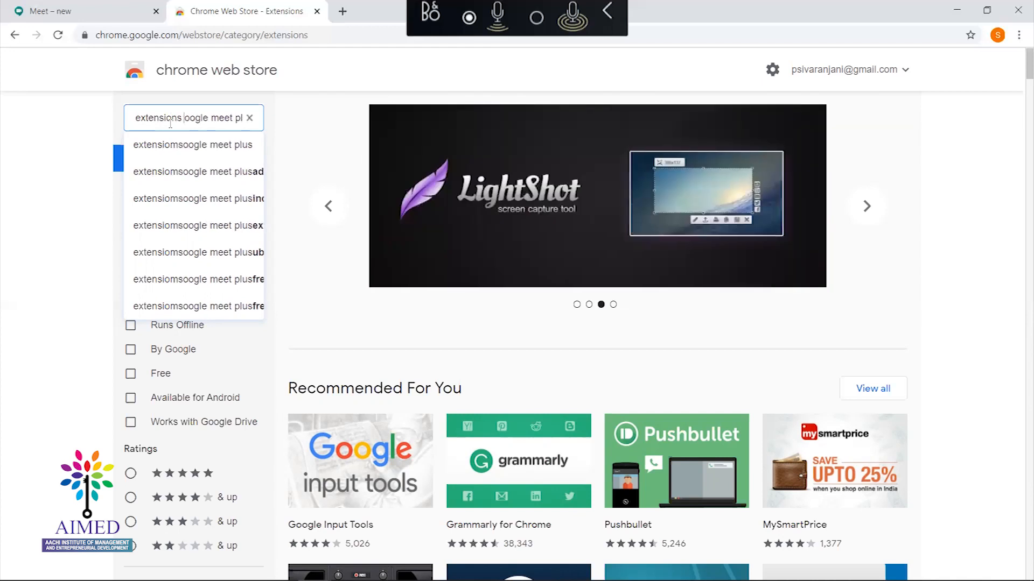
type(" fpr ")
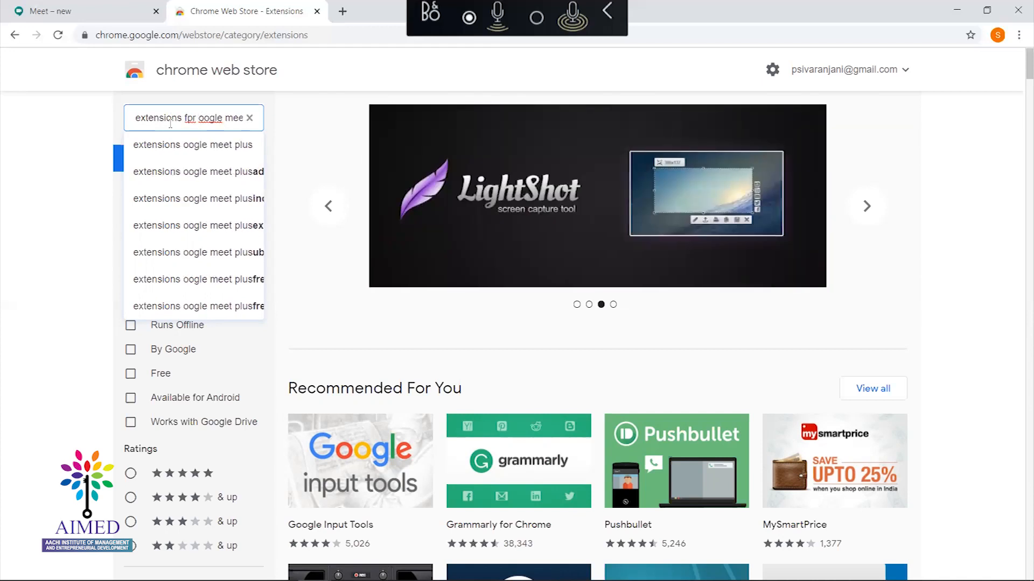
type("g")
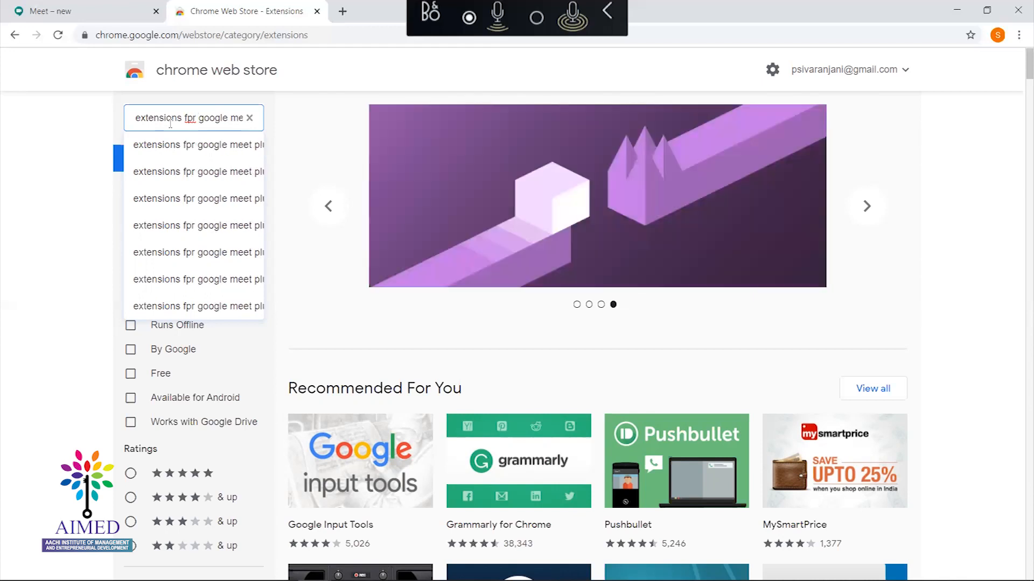
key("BackSpace")
type("o")
key("Right")
key("Right")
key("End")
key("BackSpace")
key("BackSpace")
key("BackSpace")
key("BackSpace")
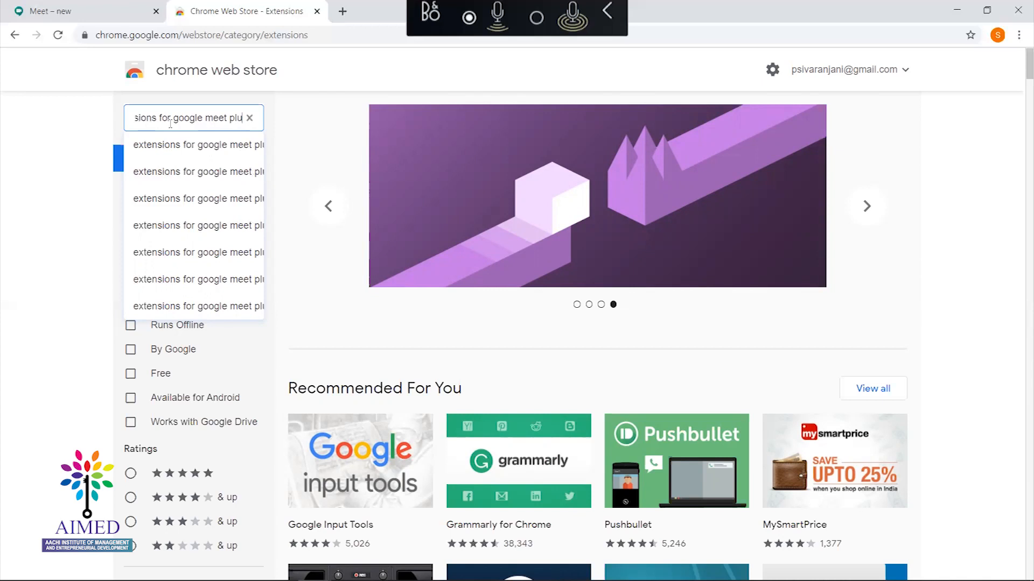
key("Return")
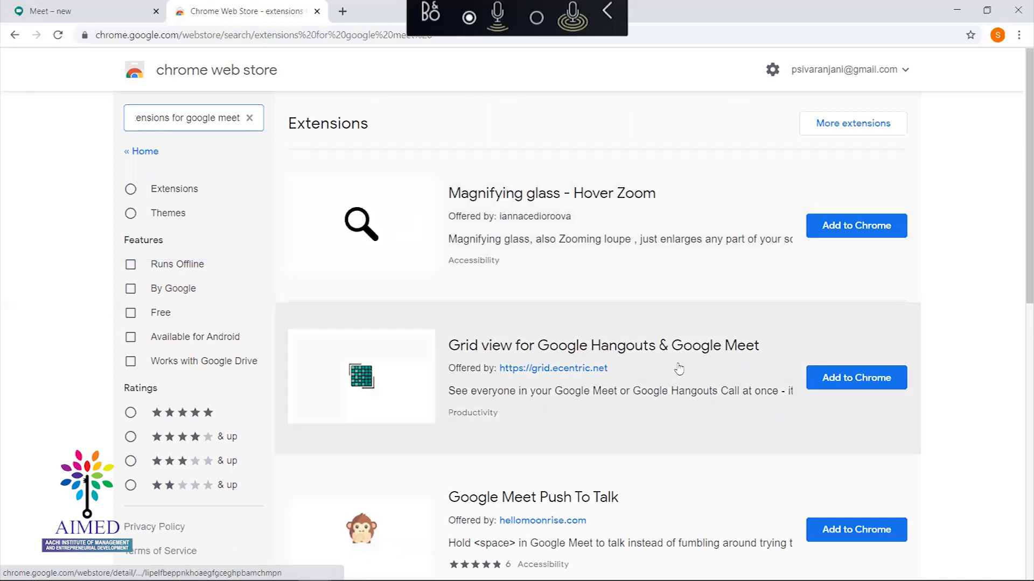
left_click_drag(1019, 173, 1019, 151)
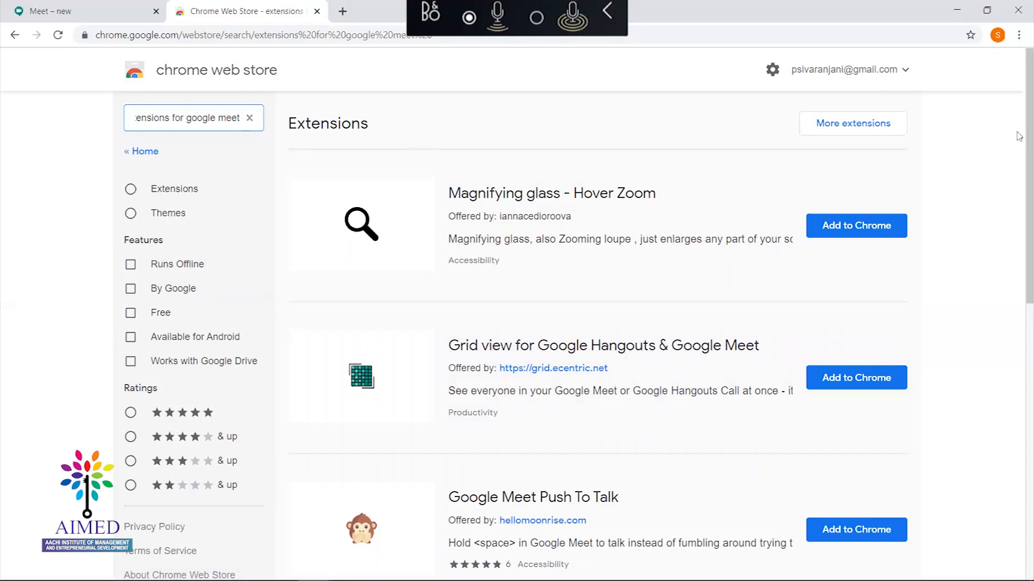
scroll(1017, 242, "down", 10)
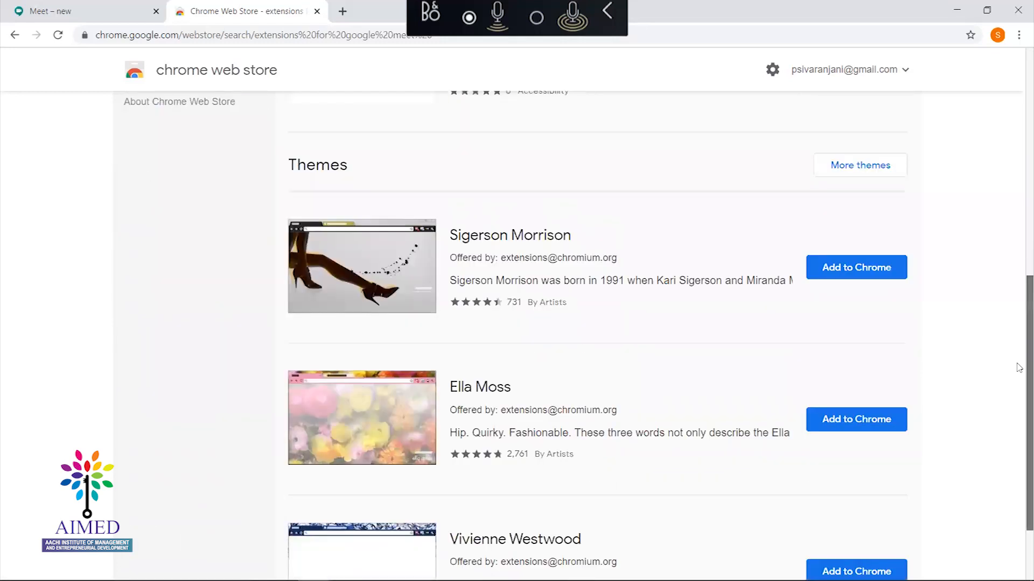
scroll(1008, 266, "up", 10)
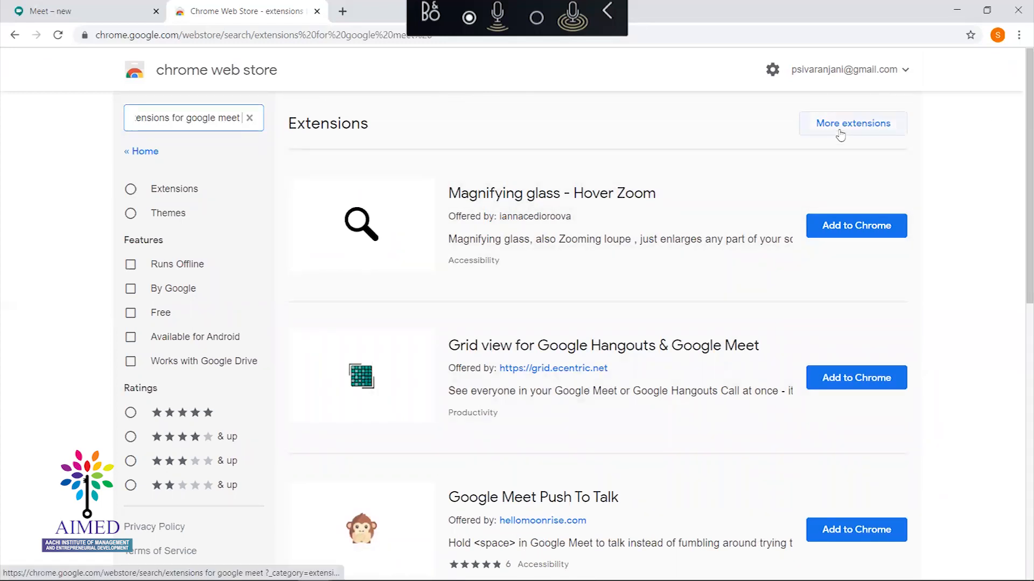
left_click(839, 134)
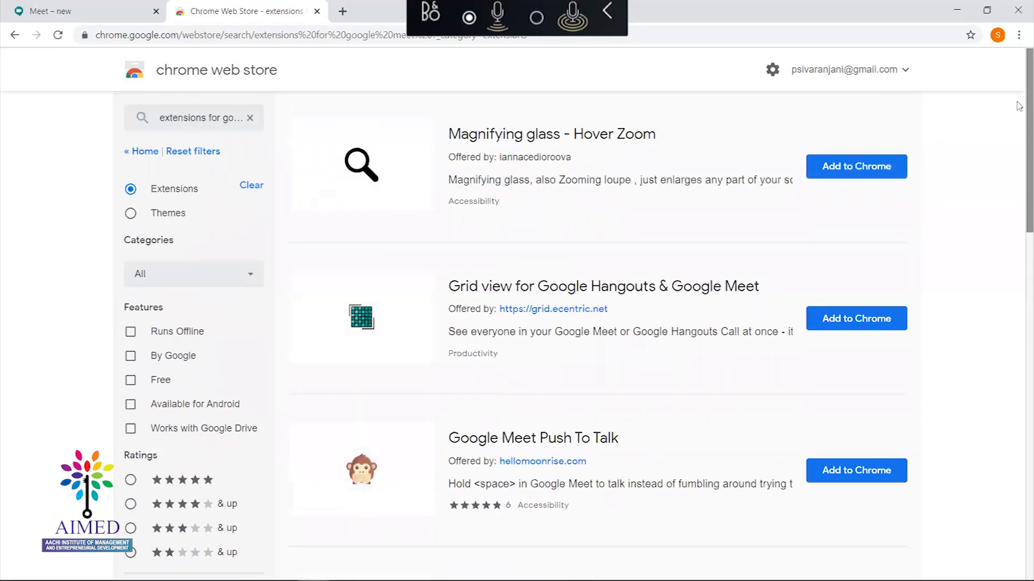
scroll(1019, 196, "down", 8)
scroll(1019, 196, "down", 9)
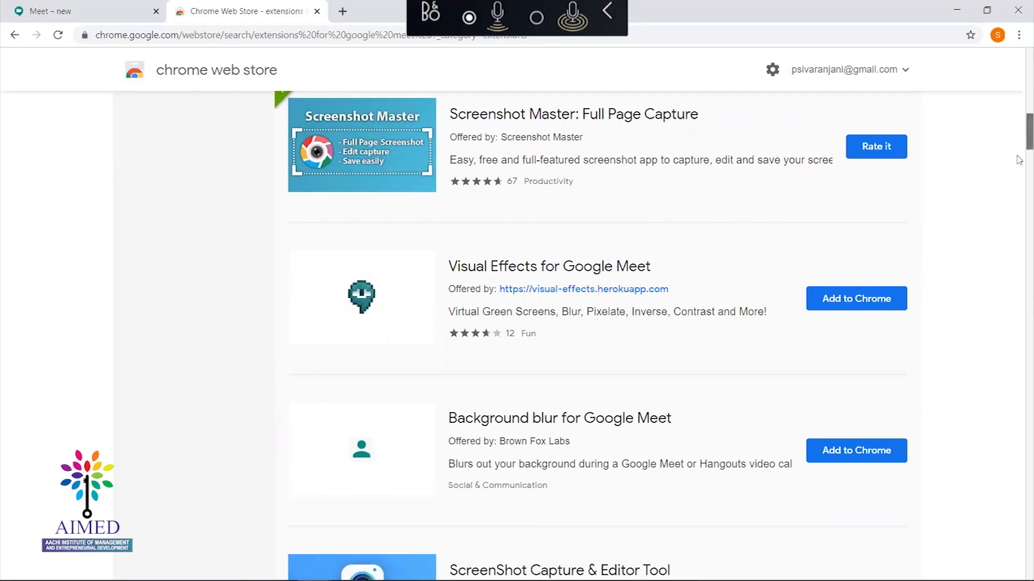
scroll(1019, 192, "down", 8)
scroll(1019, 192, "down", 20)
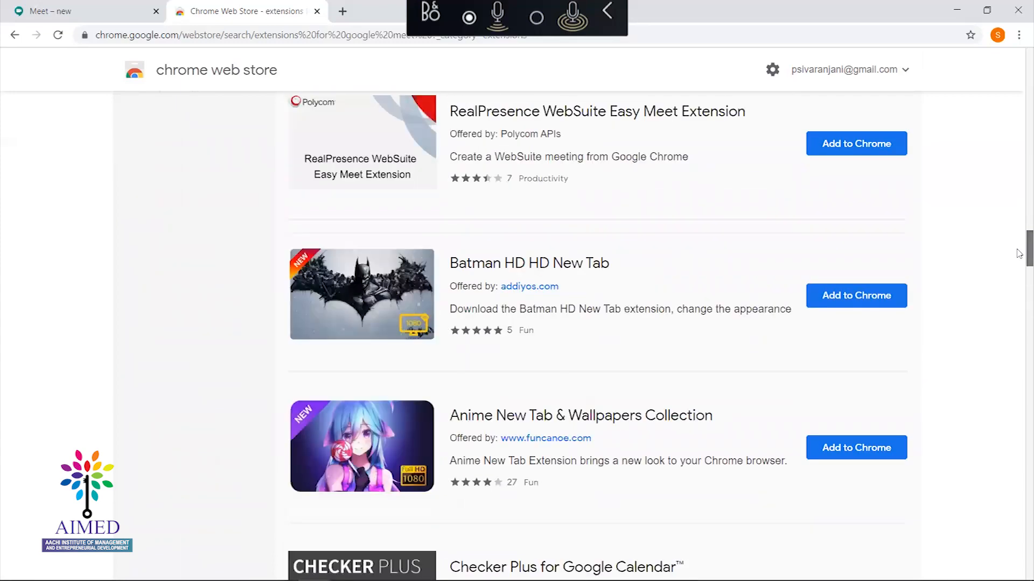
scroll(1019, 264, "down", 3)
scroll(1019, 231, "up", 20)
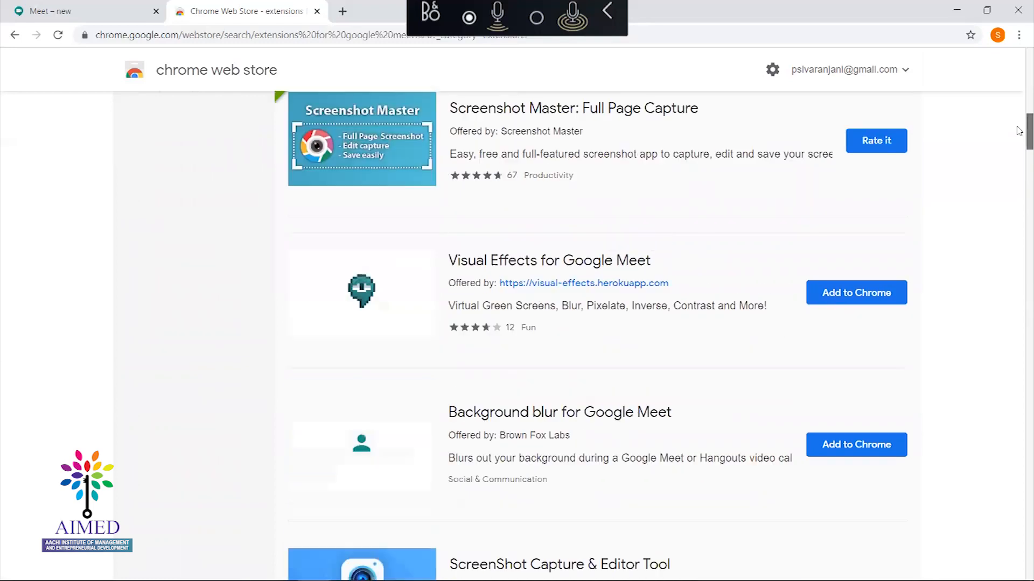
scroll(1019, 46, "up", 15)
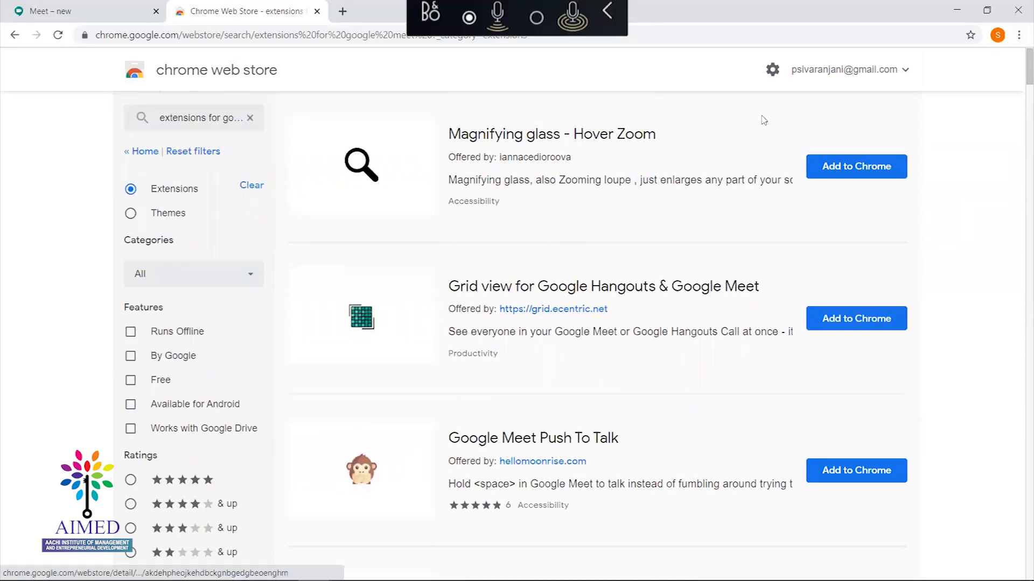
left_click_drag(1027, 71, 1027, 113)
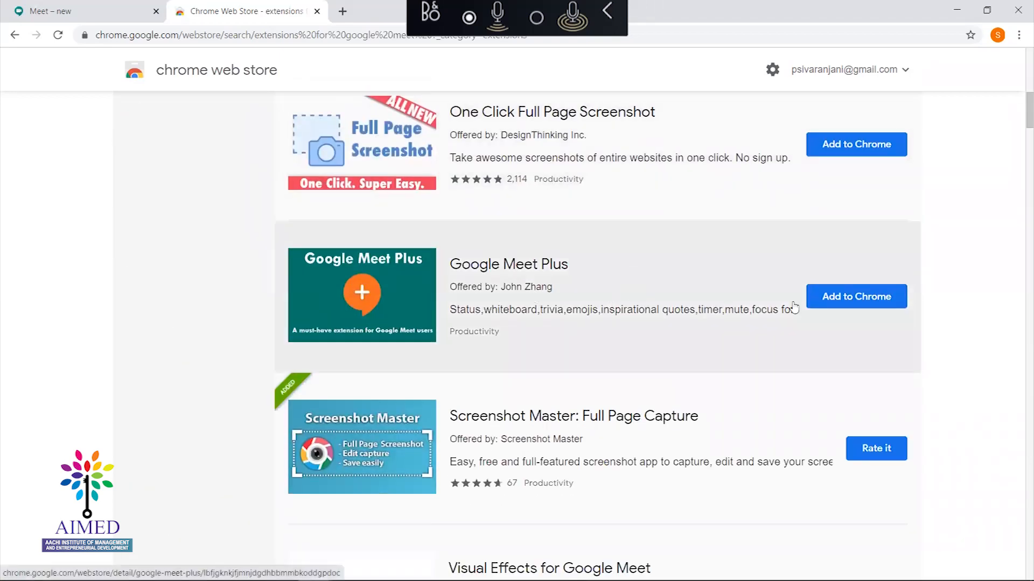
left_click(862, 297)
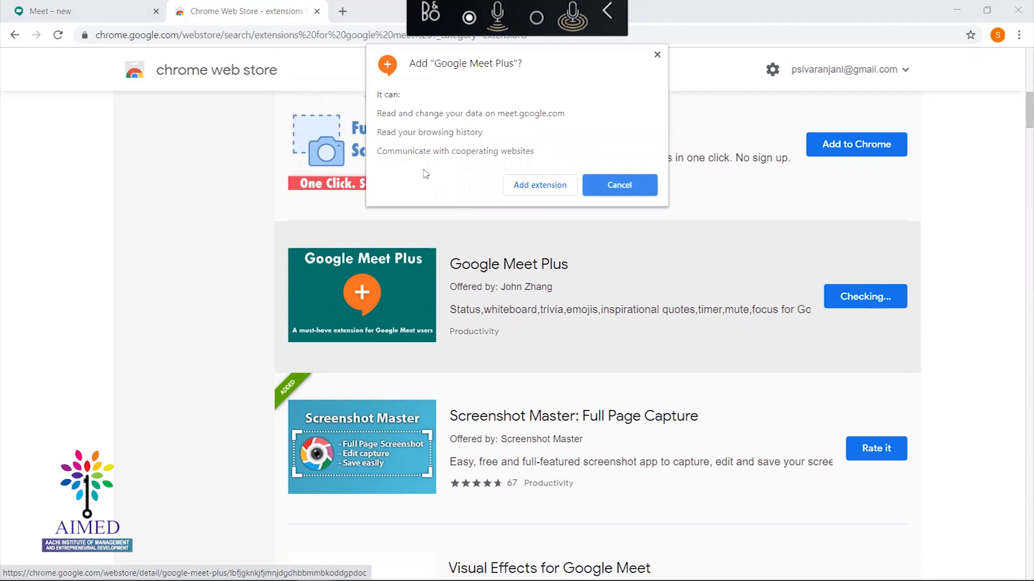
Confirm adding Google Meet Plus to Chrome and start turning on sync
left_click(525, 186)
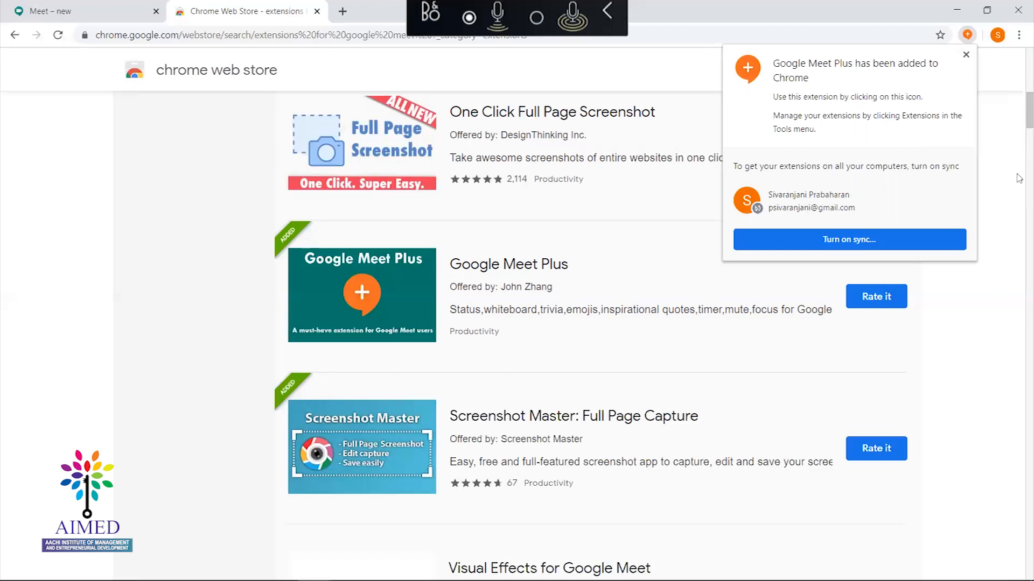
left_click(875, 245)
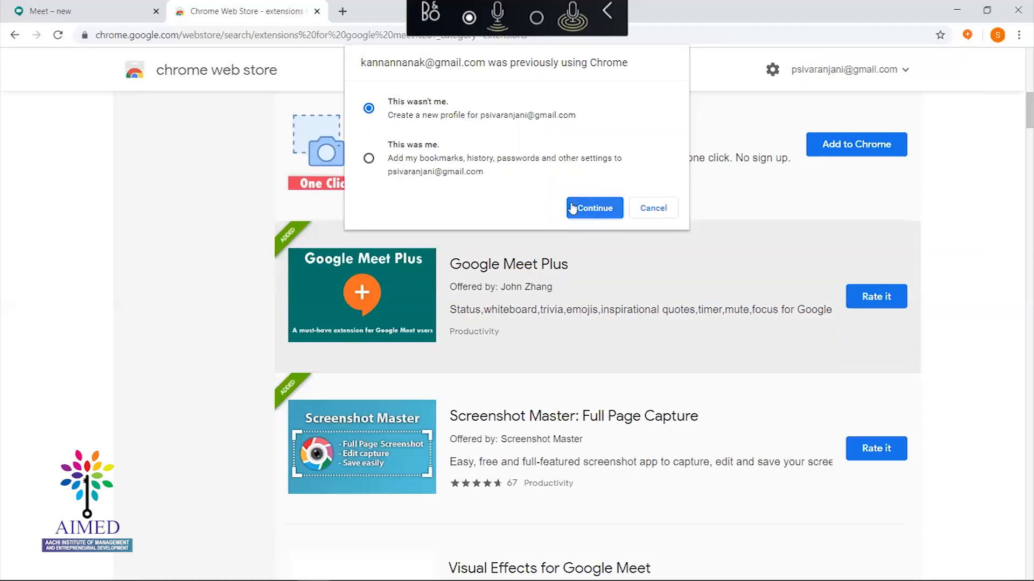
Create a new Chrome profile for this account and accept turning on sync
left_click(593, 204)
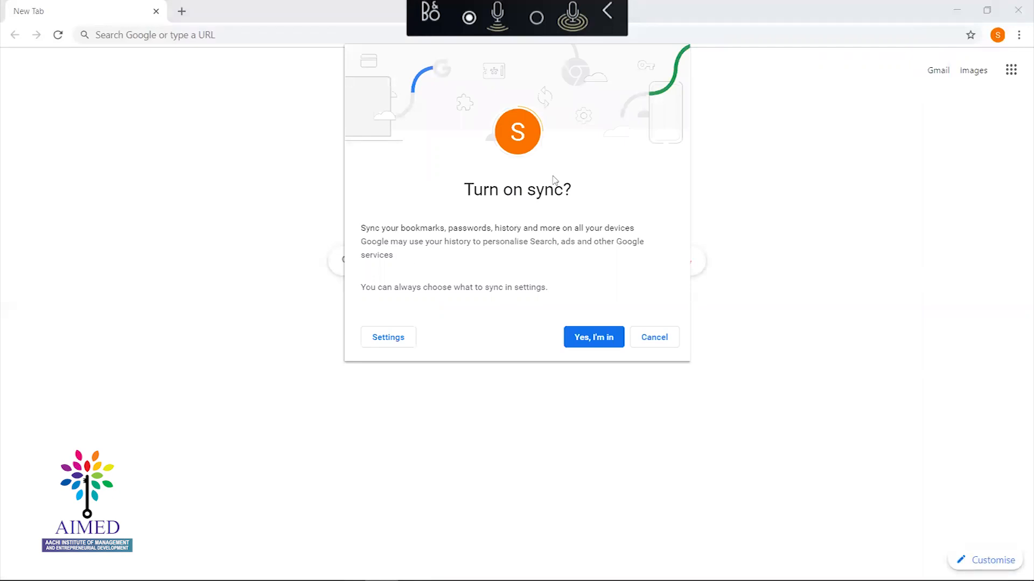
left_click_drag(477, 193, 545, 193)
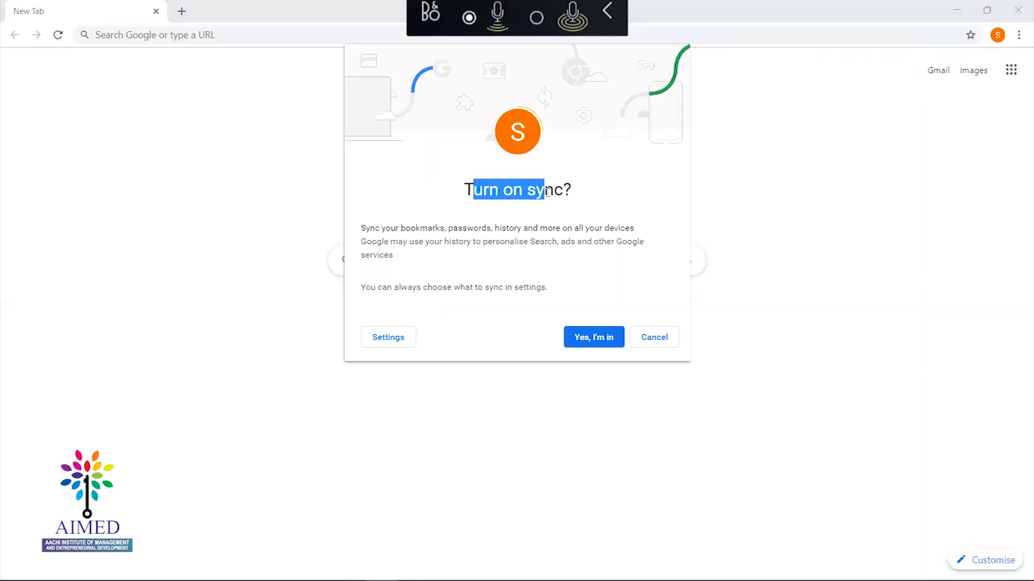
left_click(585, 338)
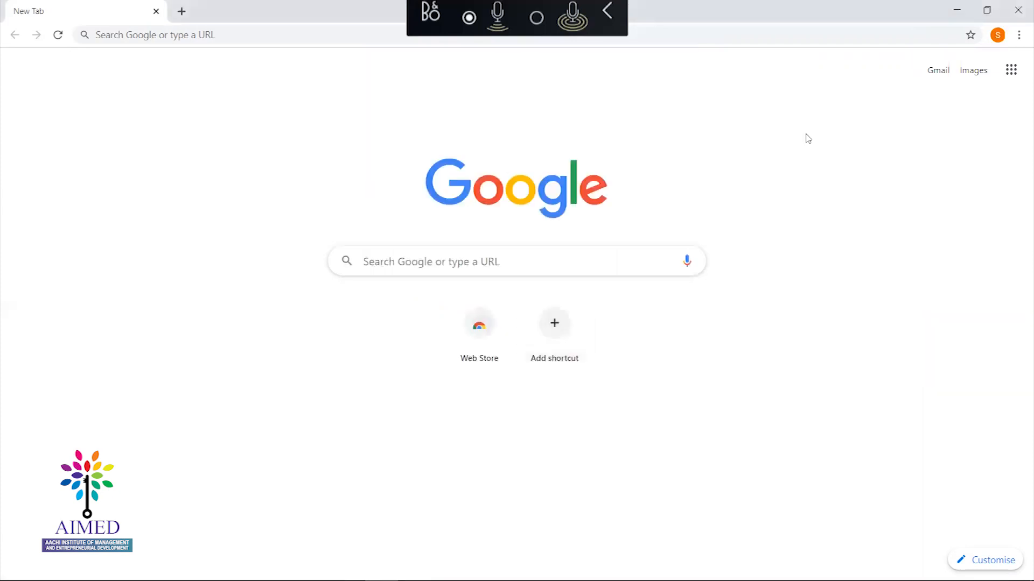
Minimize the new profile's window and reload the Meet tab
left_click(954, 9)
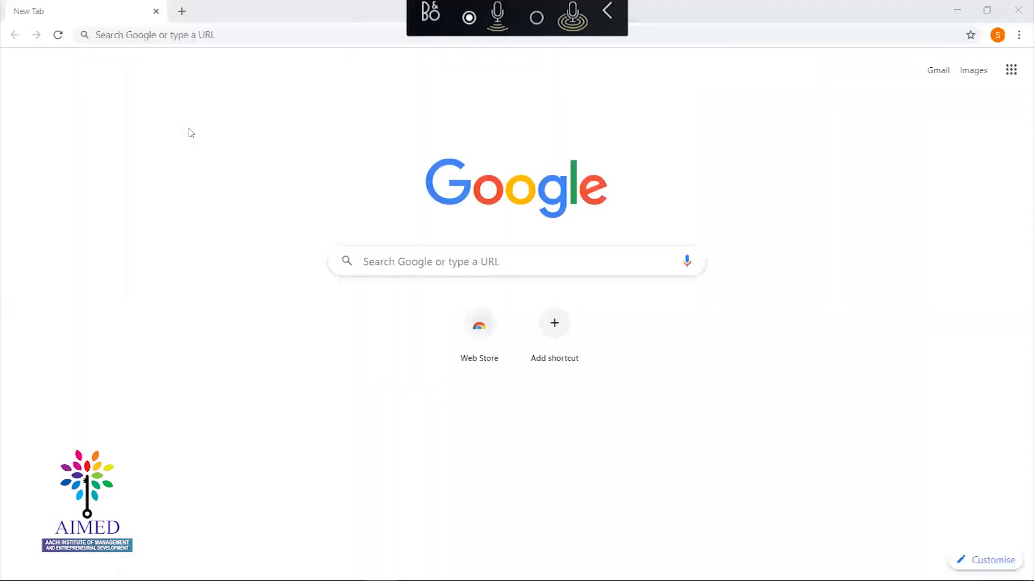
left_click(77, 20)
left_click(56, 39)
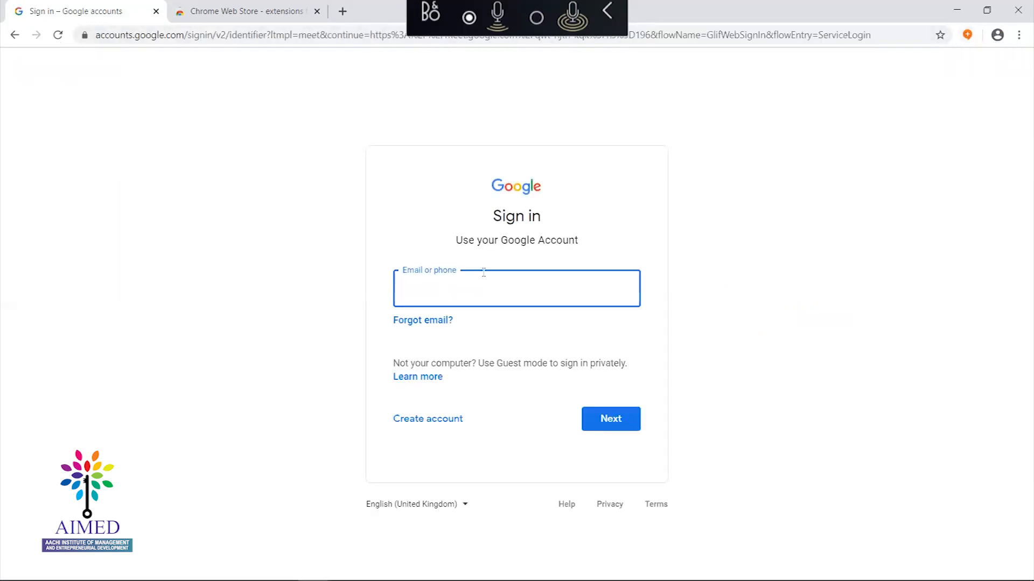
Sign in with the account's e-mail from the autofill suggestion and its password
type("psi")
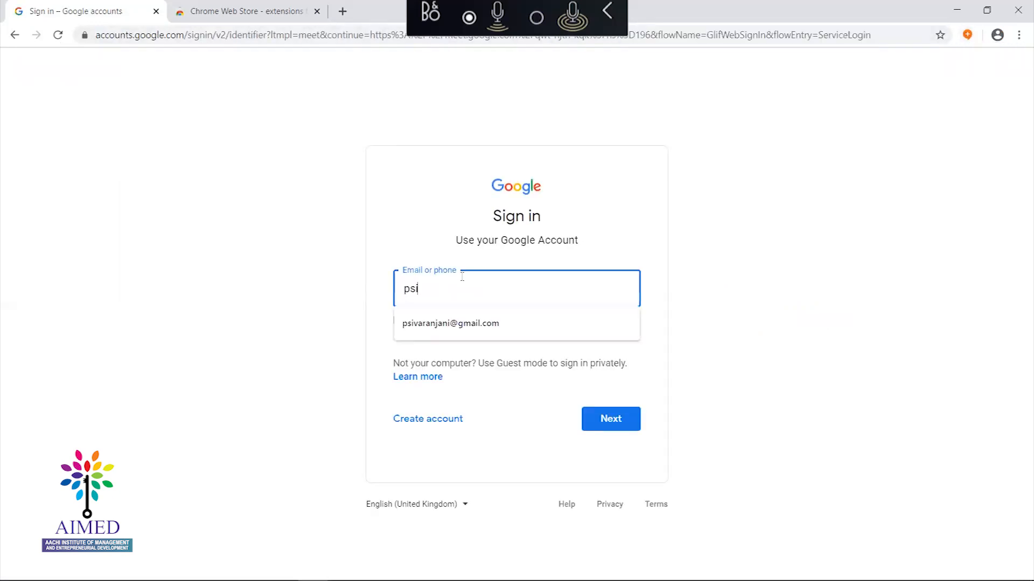
left_click(438, 326)
left_click(614, 422)
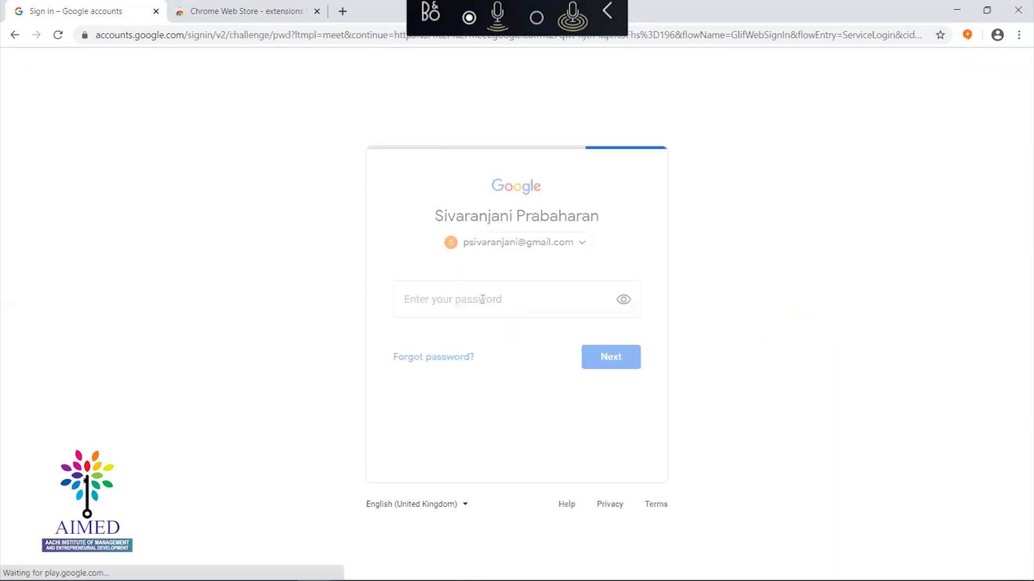
type("•")
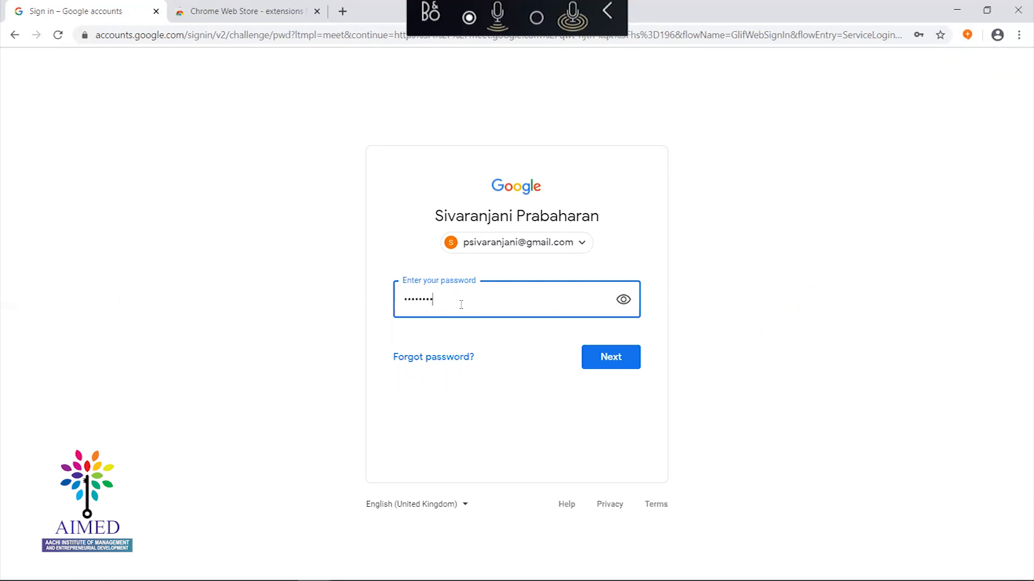
left_click(601, 357)
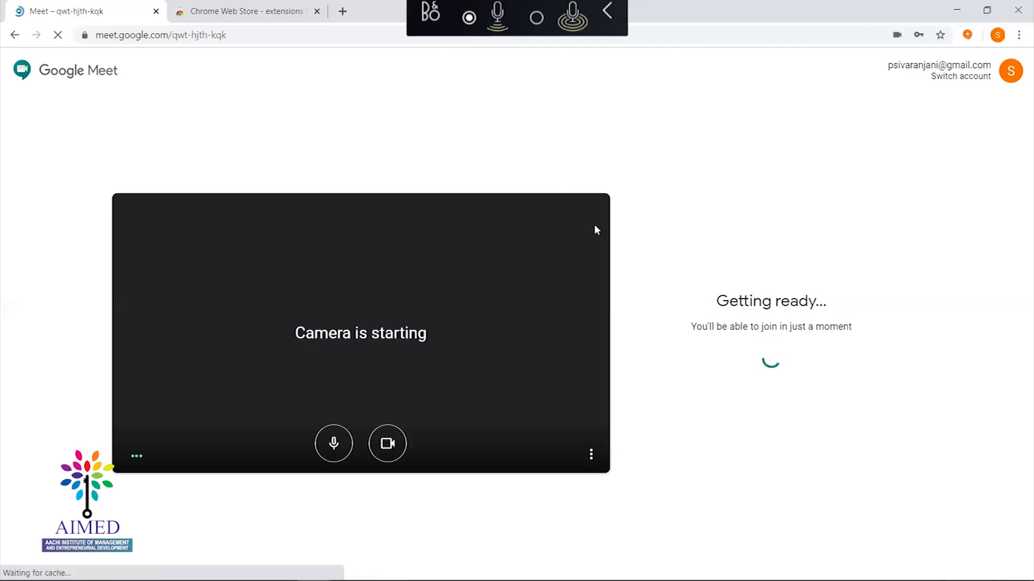
Join the Meet call with the camera off and the microphone muted
left_click(393, 450)
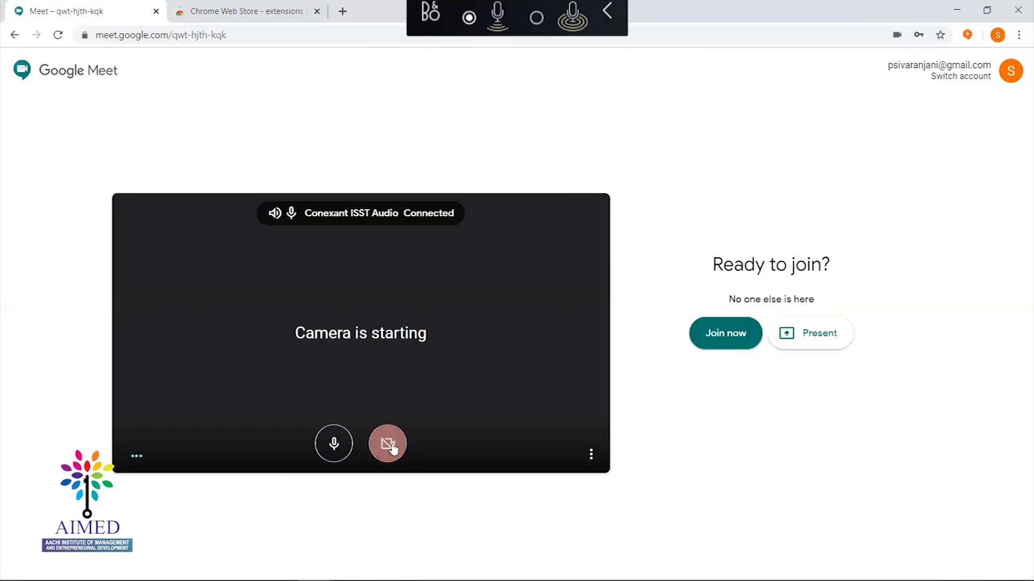
left_click(334, 442)
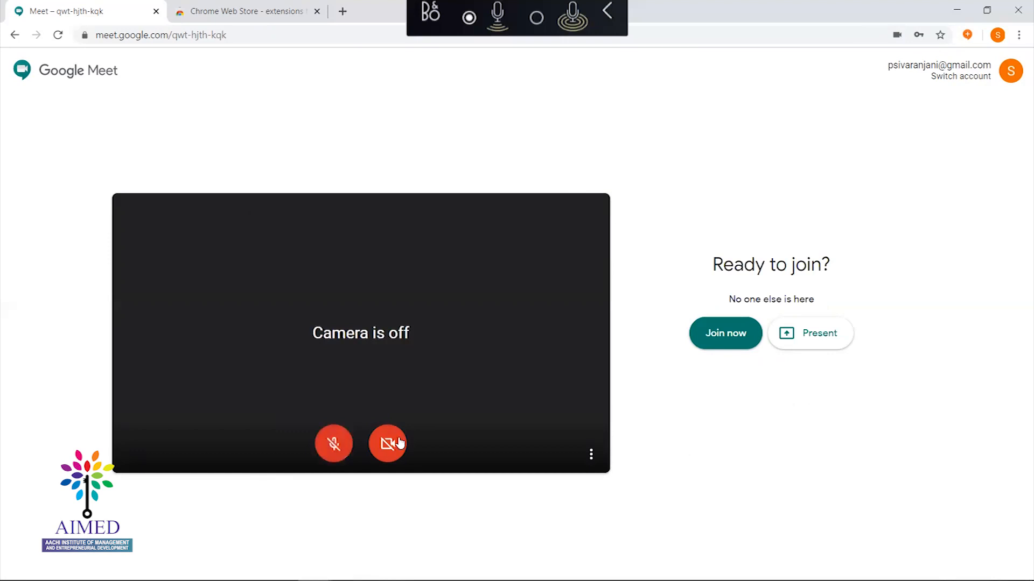
left_click(725, 345)
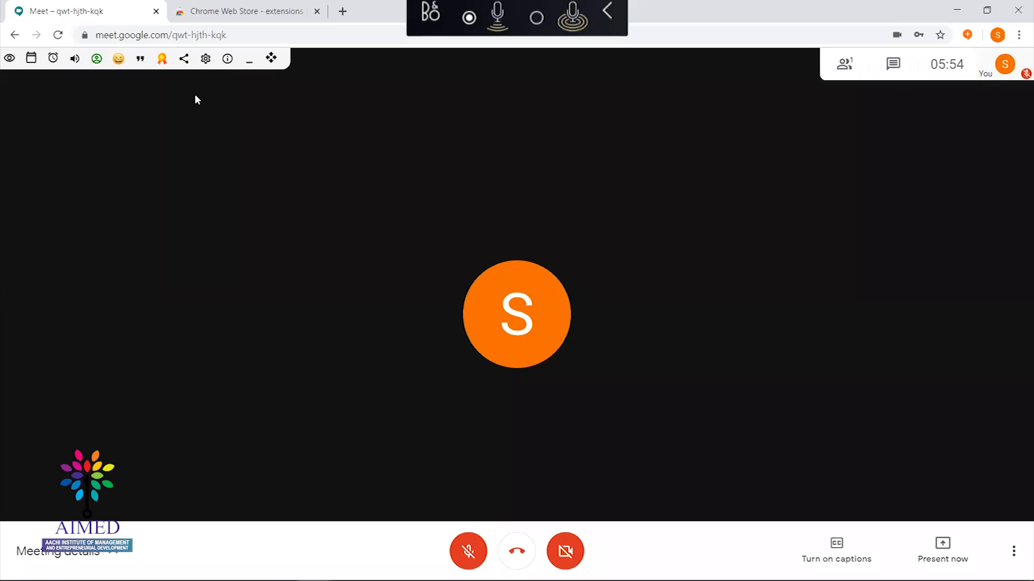
View participants from the Meet Plus toolbar, then open the blank whiteboard
left_click(10, 59)
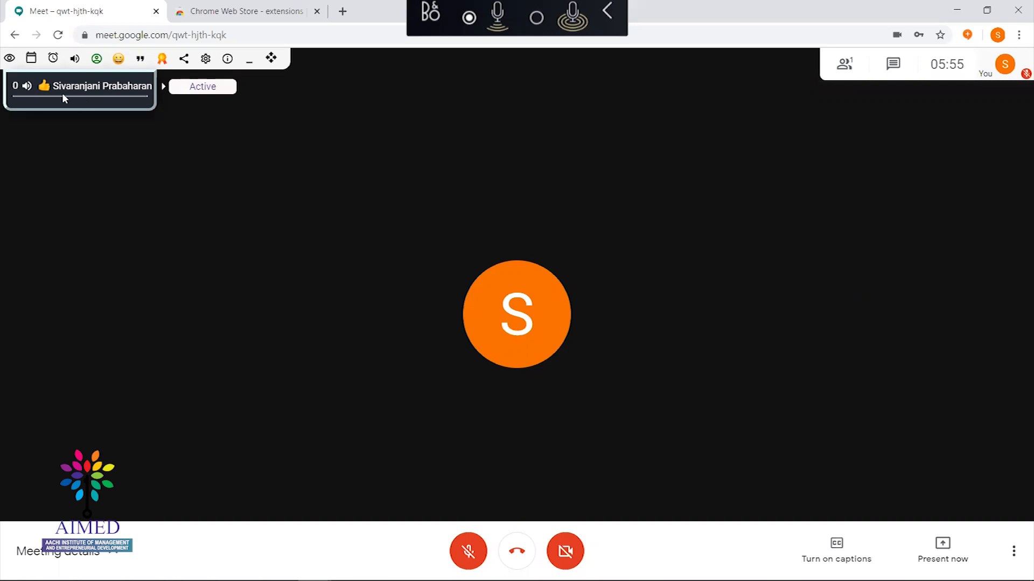
mouse_move(11, 60)
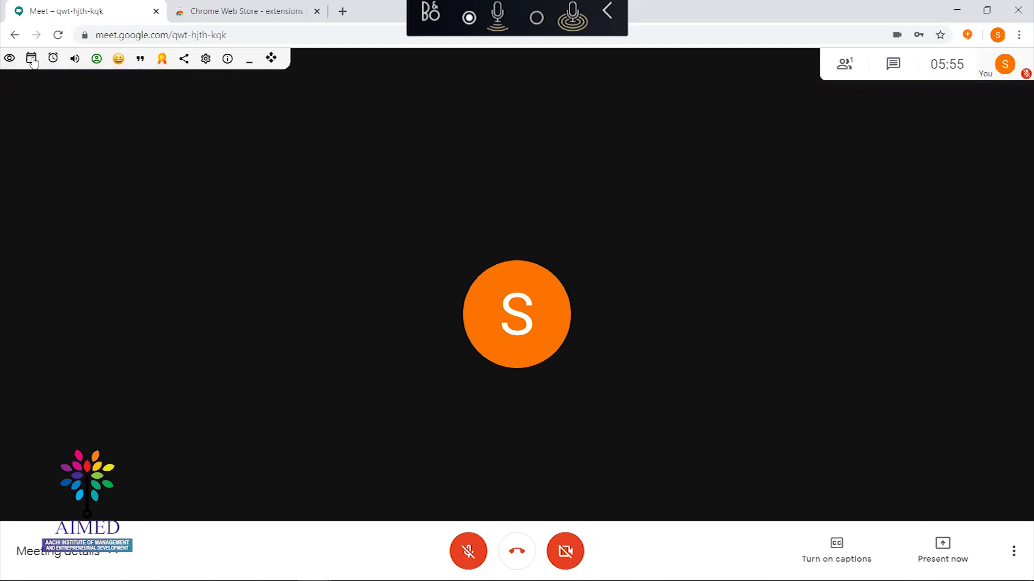
left_click(31, 59)
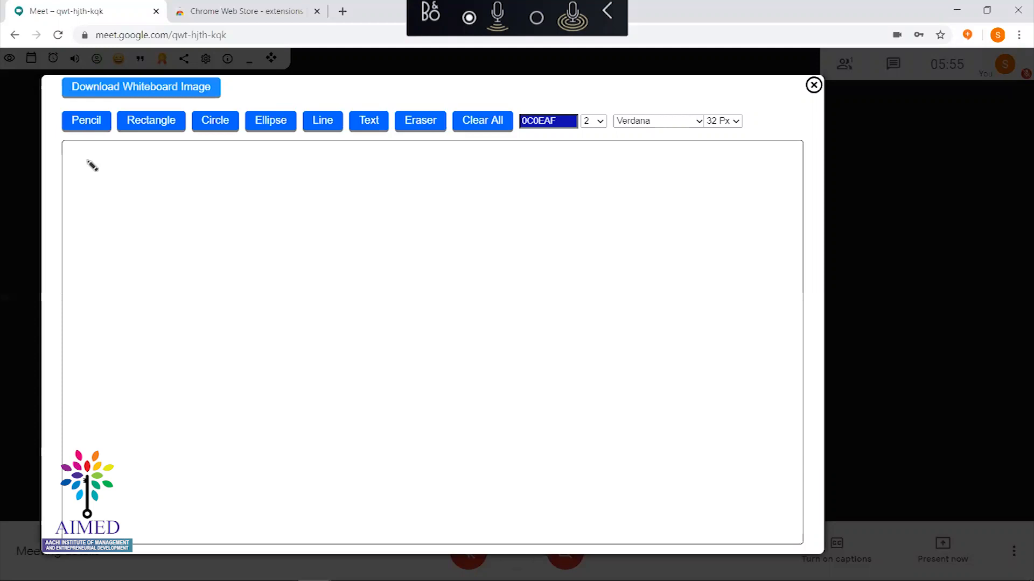
mouse_move(87, 155)
left_mouse_down()
mouse_move(94, 172)
mouse_move(81, 185)
mouse_move(114, 190)
left_mouse_up()
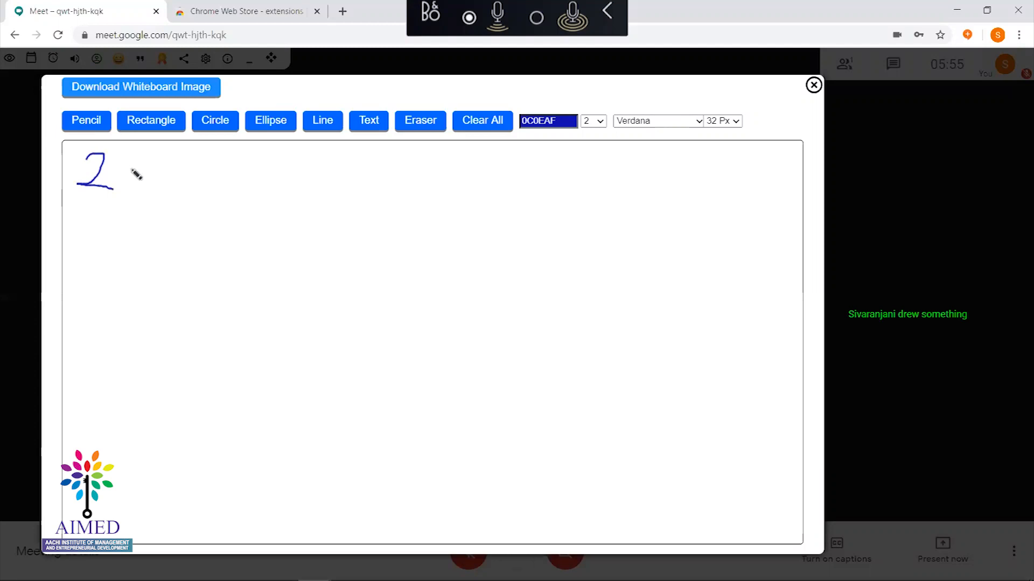
mouse_move(84, 216)
left_mouse_down()
mouse_move(119, 219)
mouse_move(101, 237)
mouse_move(103, 256)
left_mouse_up()
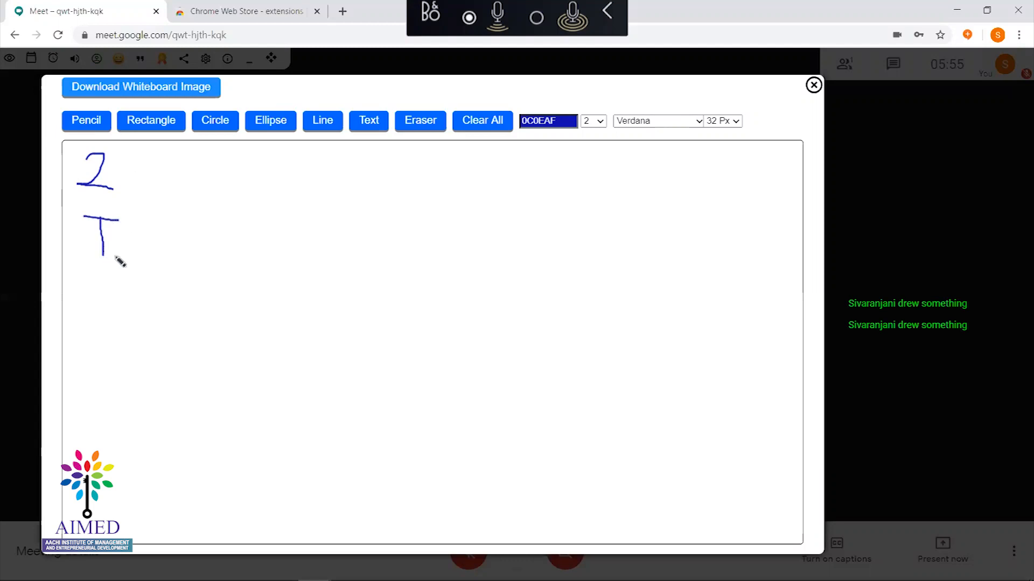
mouse_move(138, 222)
left_mouse_down()
mouse_move(98, 254)
mouse_move(143, 230)
mouse_move(166, 271)
left_mouse_up()
mouse_move(166, 228)
left_mouse_down()
mouse_move(195, 246)
mouse_move(170, 250)
mouse_move(211, 274)
left_mouse_up()
mouse_move(250, 229)
left_mouse_down()
mouse_move(229, 233)
mouse_move(228, 273)
mouse_move(243, 275)
left_mouse_up()
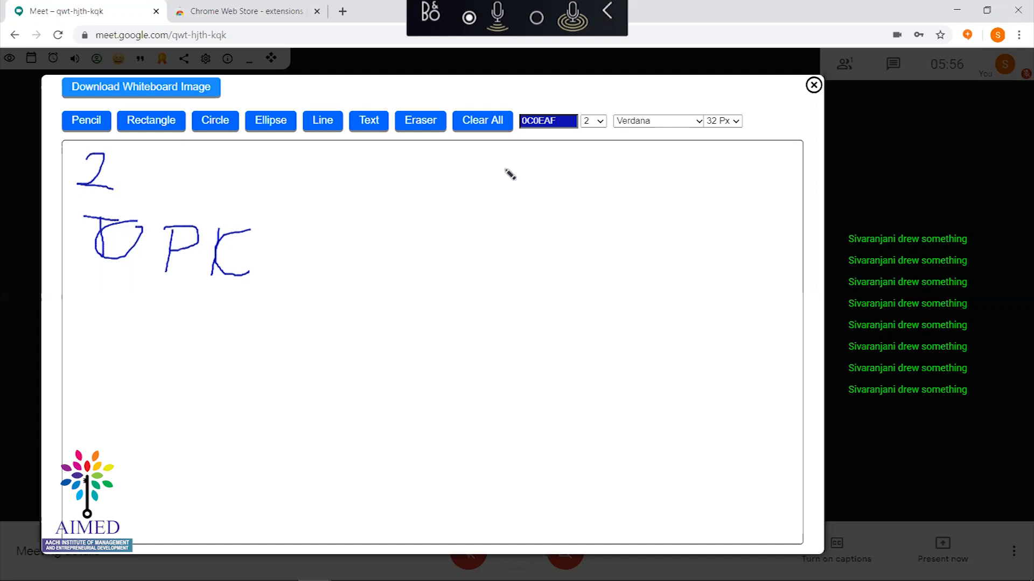
left_click(429, 131)
mouse_move(92, 165)
left_mouse_down()
mouse_move(116, 156)
mouse_move(81, 199)
mouse_move(104, 186)
left_mouse_up()
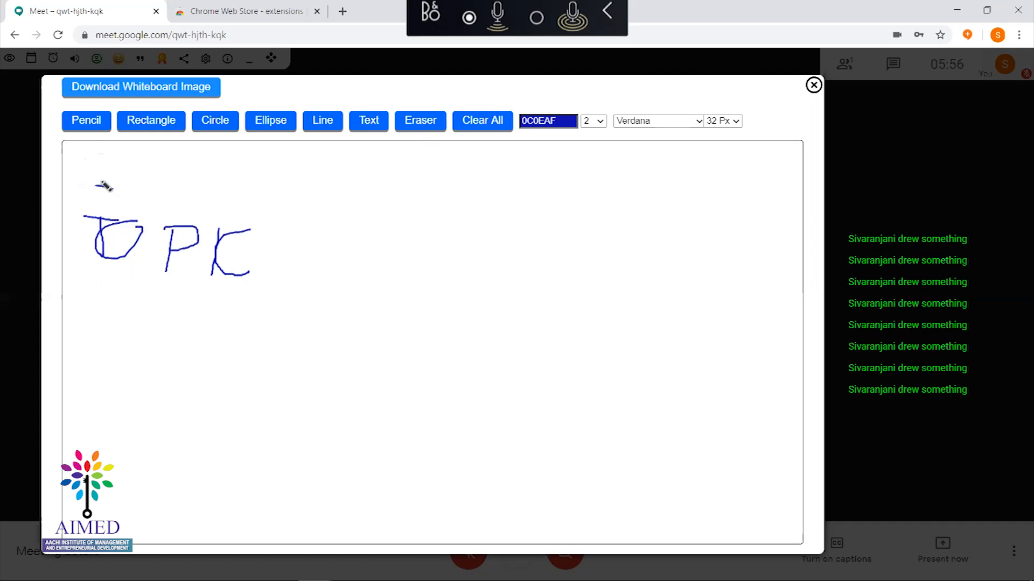
left_click(474, 123)
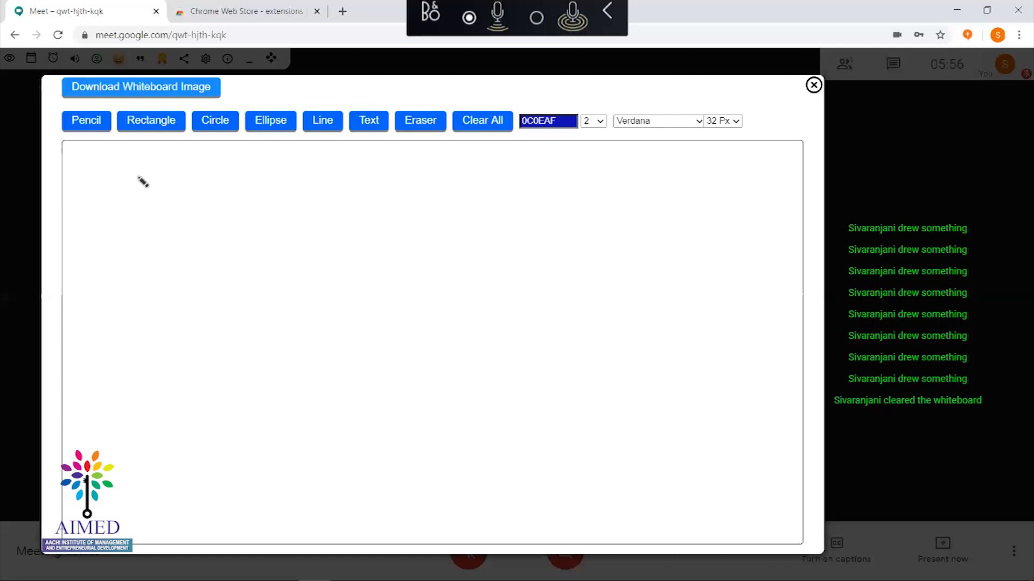
left_click_drag(142, 182, 439, 329)
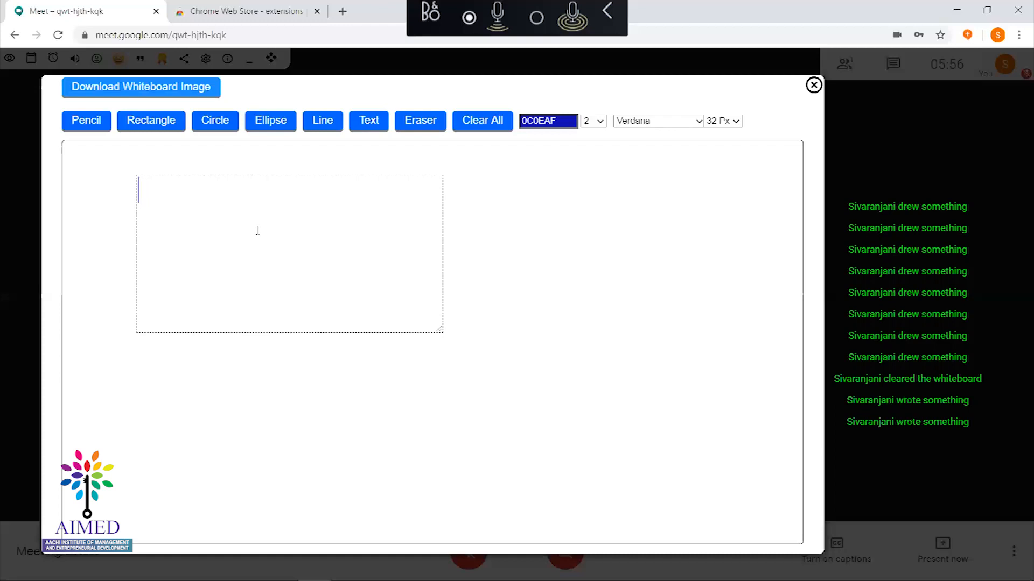
Write 'Topic is Google Meet' in the whiteboard text box and close the whiteboard
type("Topic is Google MEe")
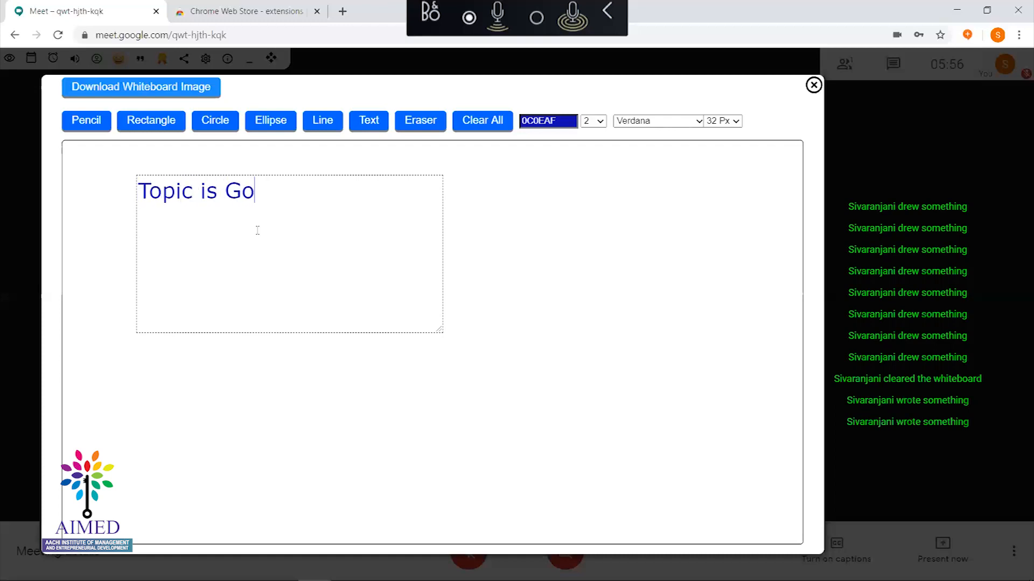
key("BackSpace")
key("BackSpace")
type("eet")
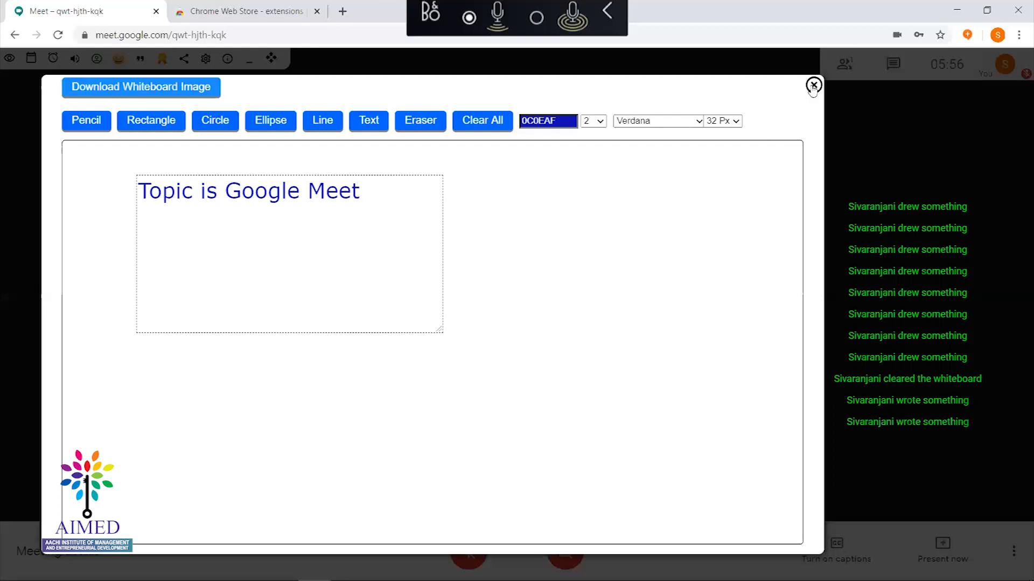
left_click(812, 86)
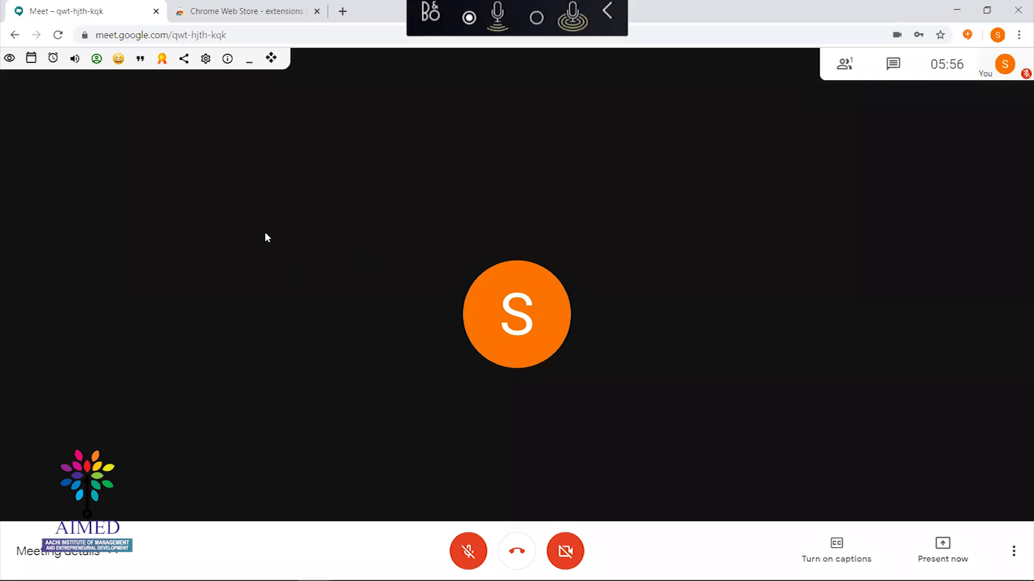
Run a 40-minute Meet Plus countdown timer, stop it, and bring up the emoji picker
left_click(52, 59)
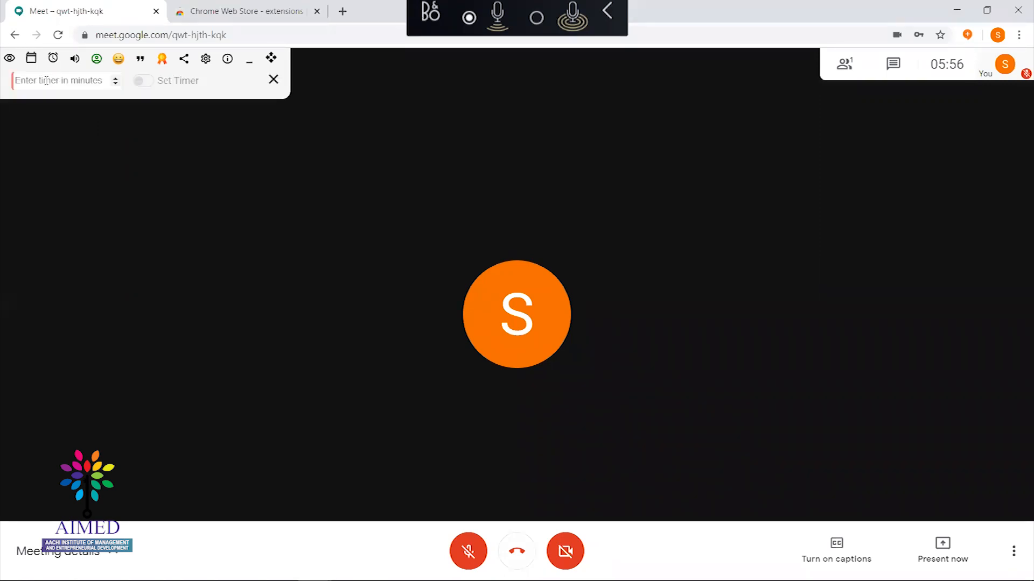
left_click(46, 81)
type("40")
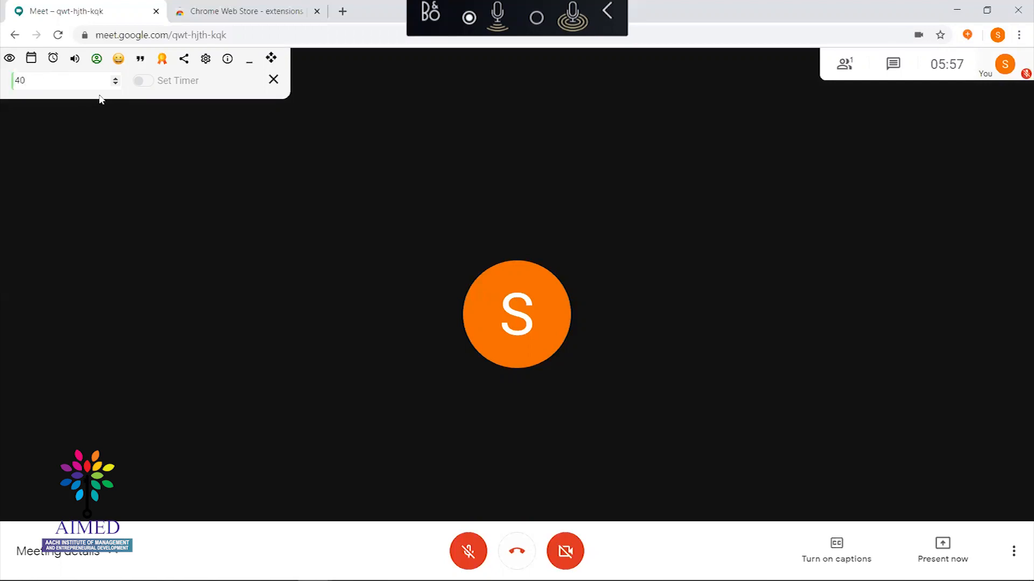
left_click(142, 81)
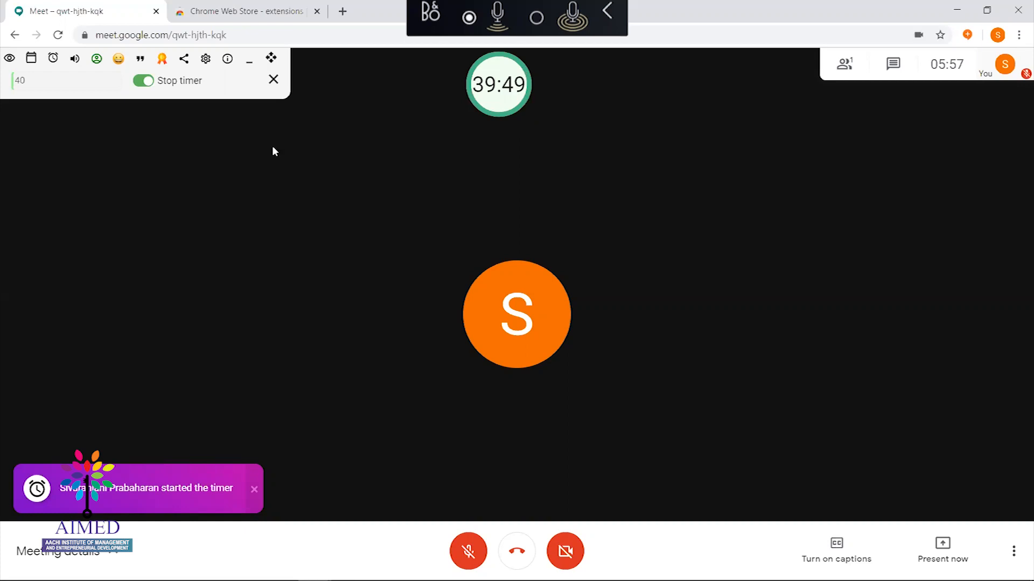
left_click(143, 80)
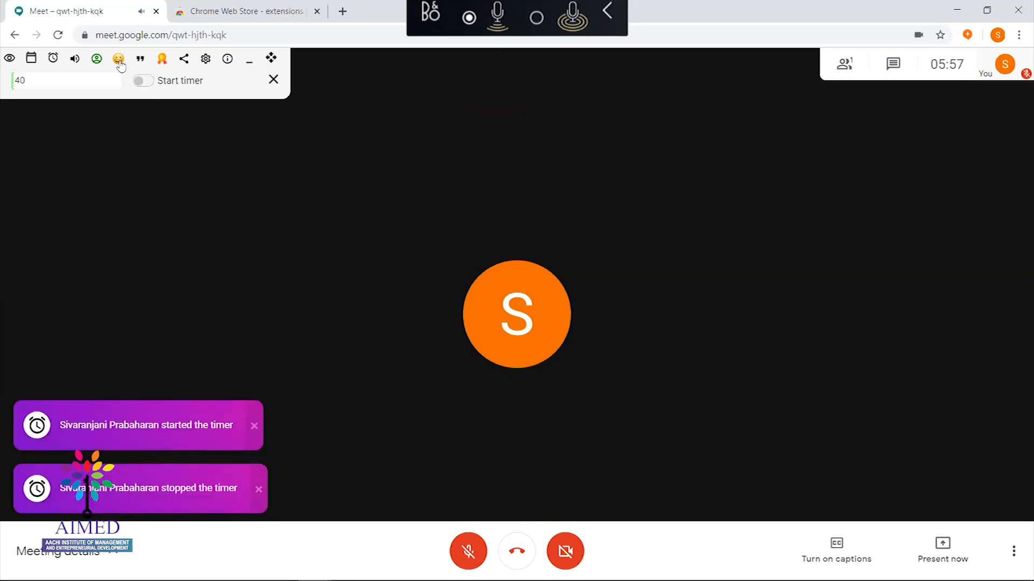
left_click(119, 60)
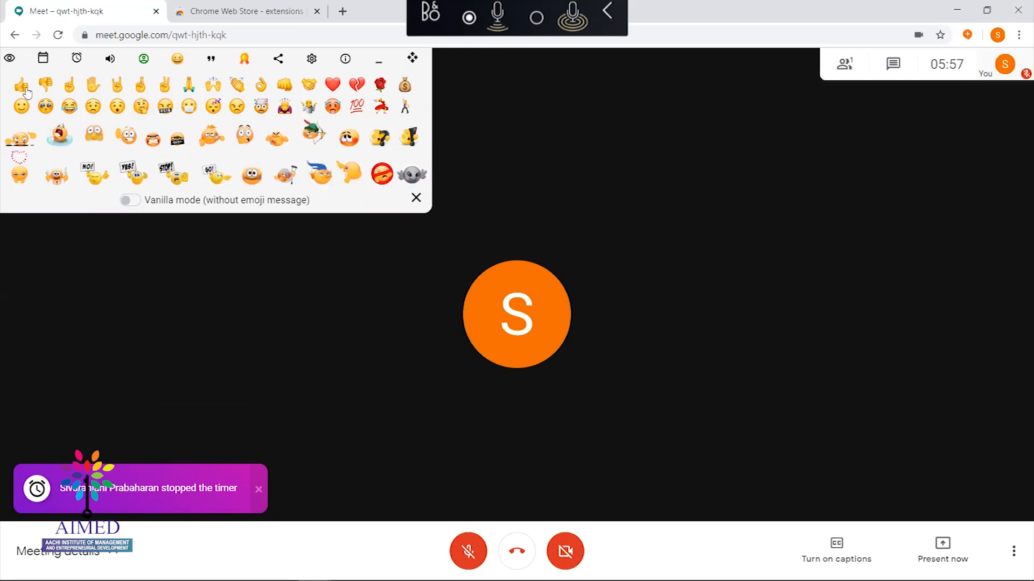
Close the emoji picker, share an inspirational quote, and bring up the trivia settings
left_click(179, 62)
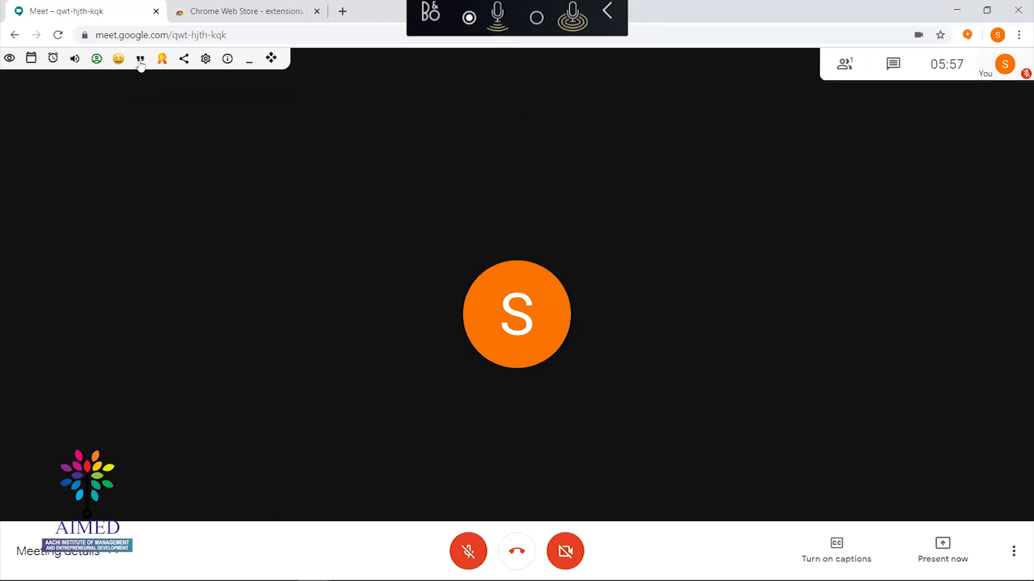
left_click(140, 62)
left_click(162, 59)
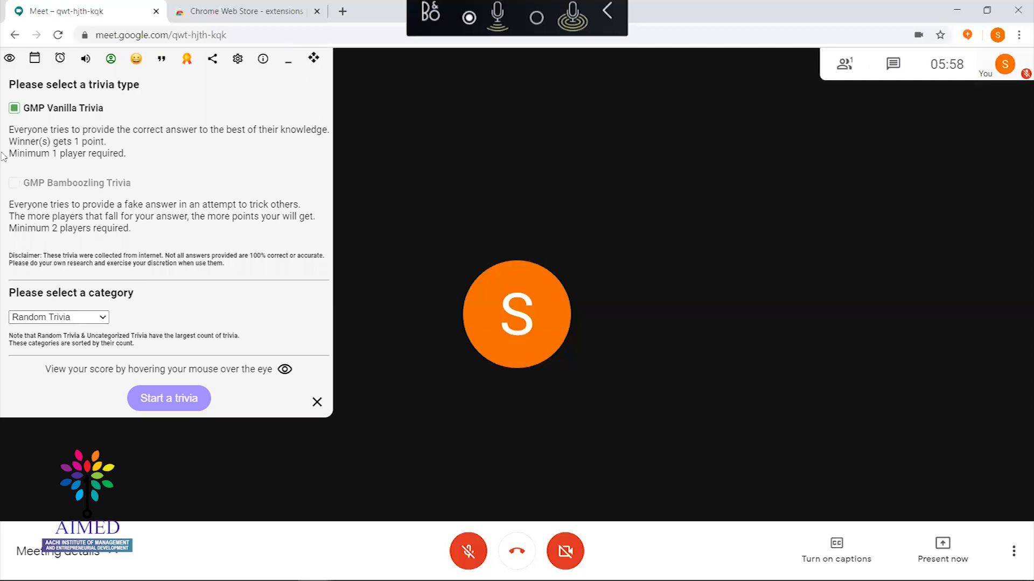
Switch the trivia category to Language and start a trivia round
left_click(78, 318)
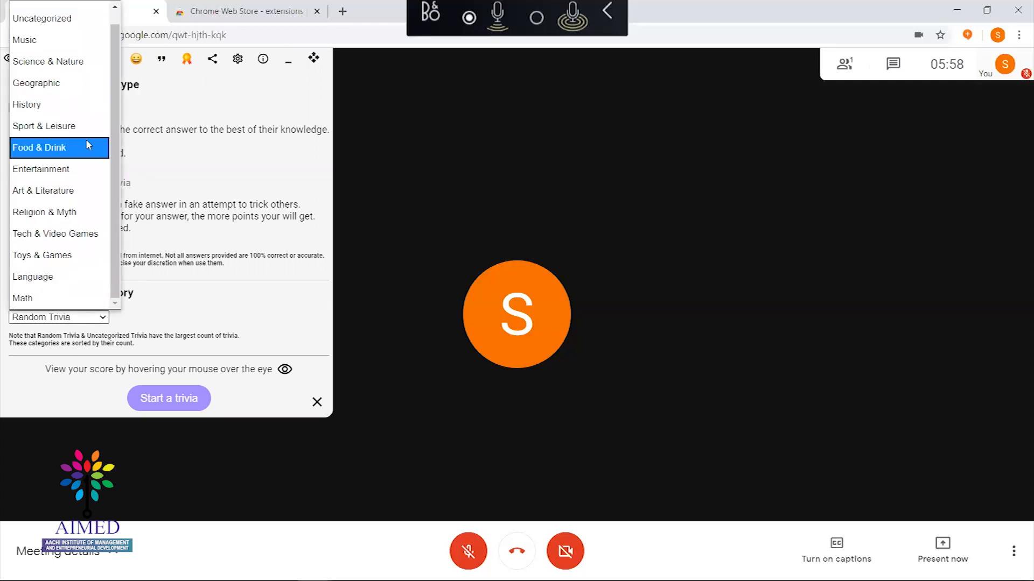
left_click_drag(112, 187, 115, 241)
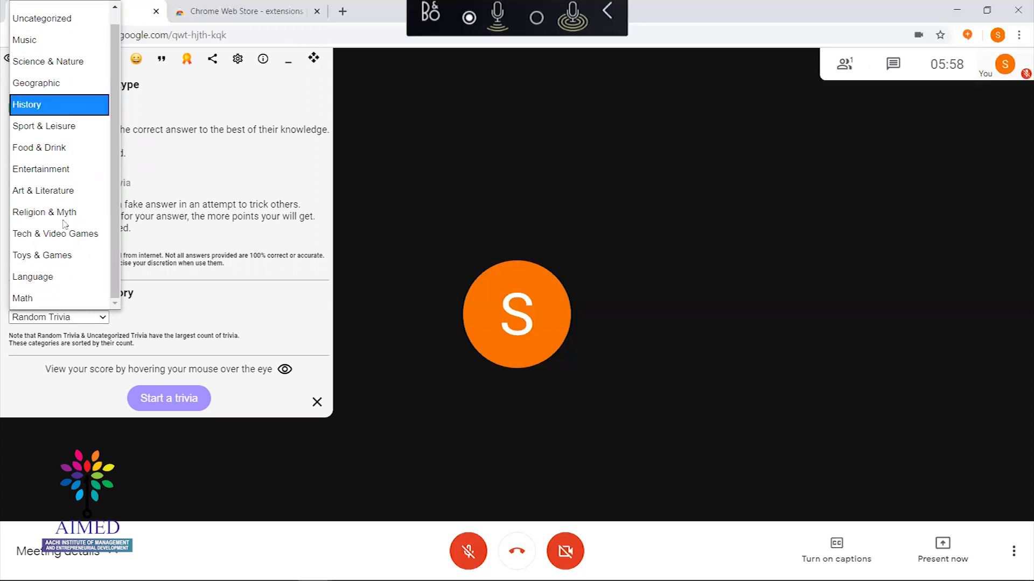
left_click(76, 277)
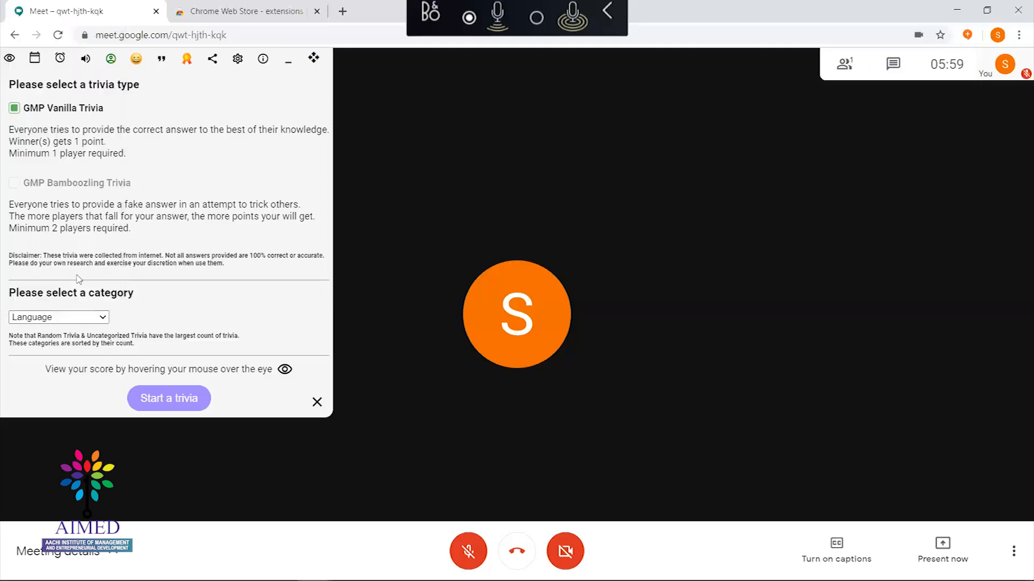
left_click(160, 404)
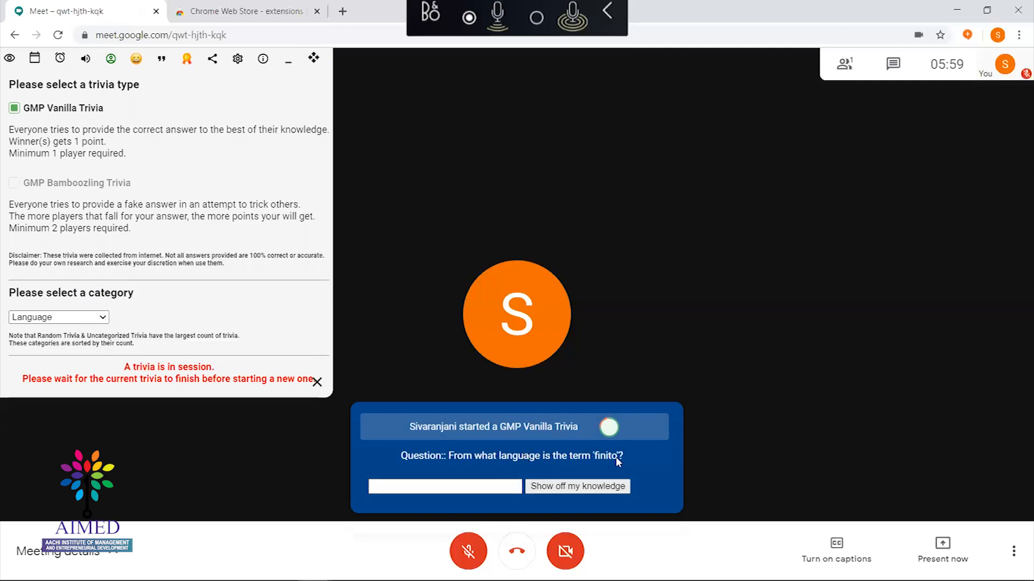
Answer the trivia question with 'English', submit it, and close the trivia settings
left_click(453, 490)
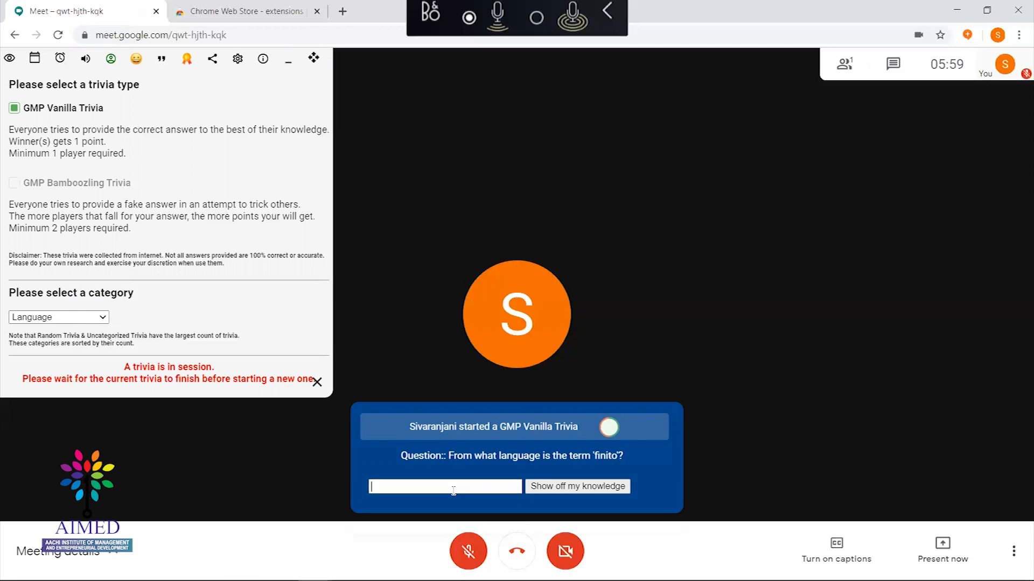
type("English")
left_click(561, 491)
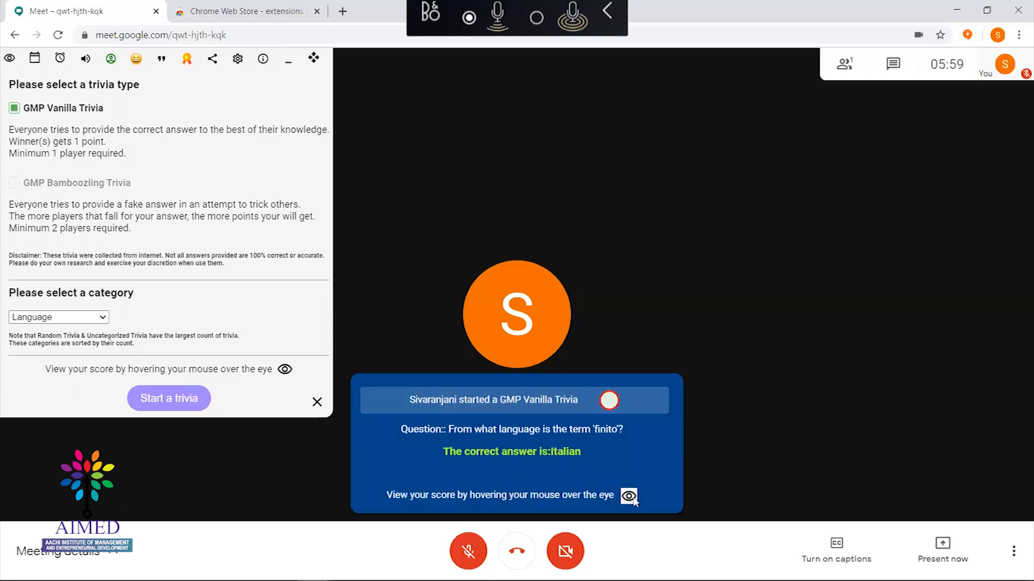
left_click(318, 403)
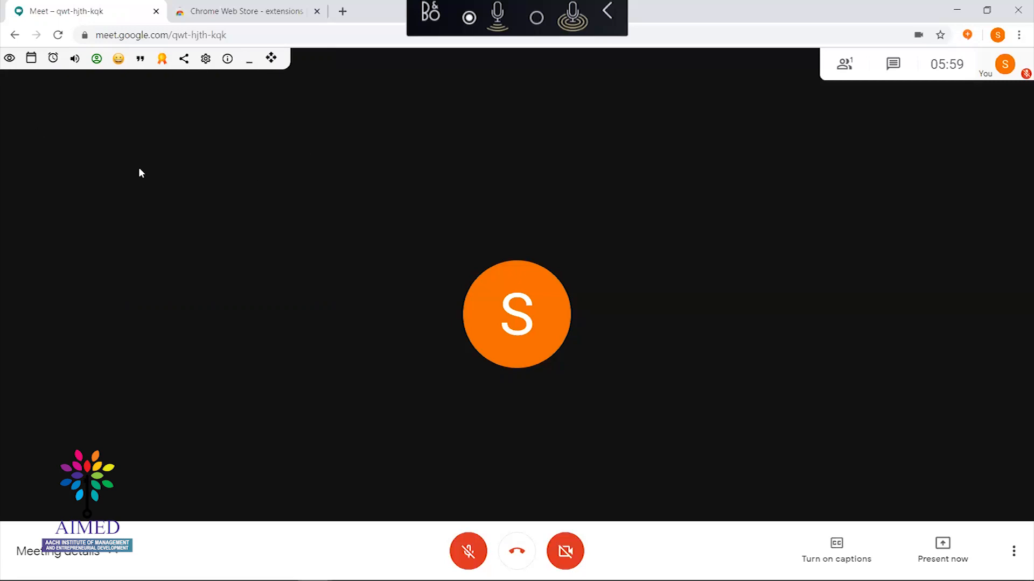
left_click(30, 60)
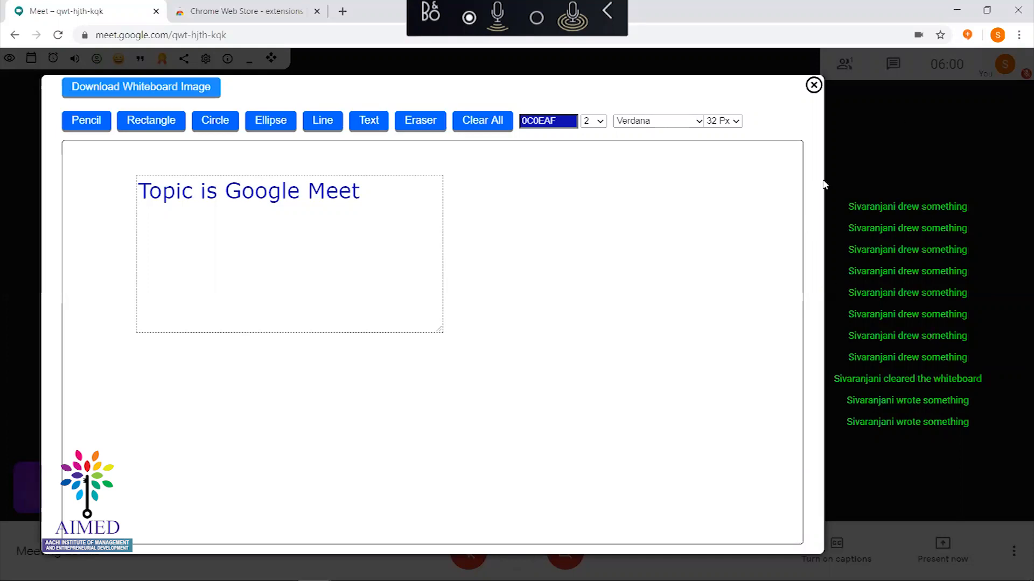
left_click(812, 85)
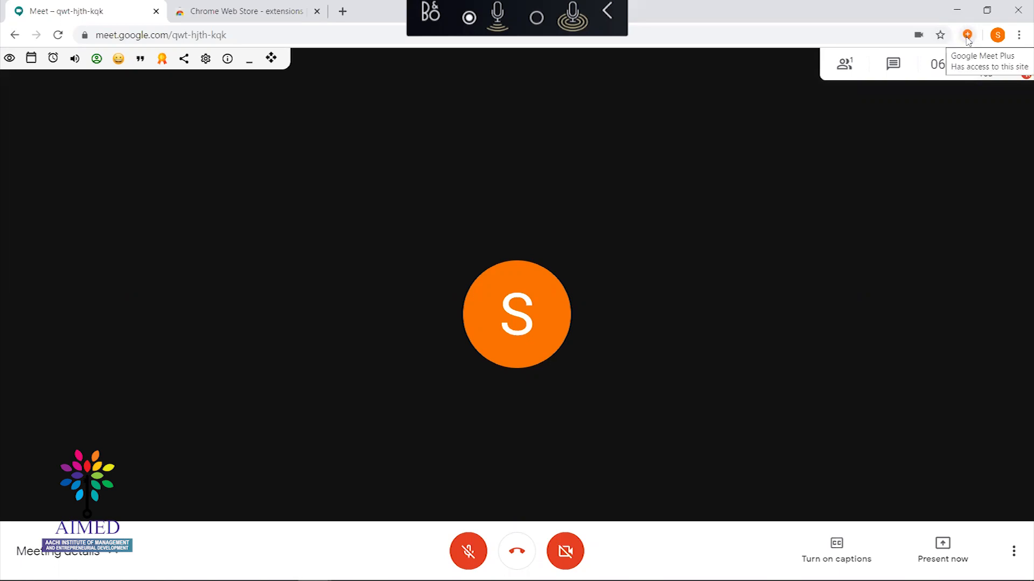
Reload the Web Store page and install the Grid view for Google Hangouts & Google Meet extension
left_click(256, 12)
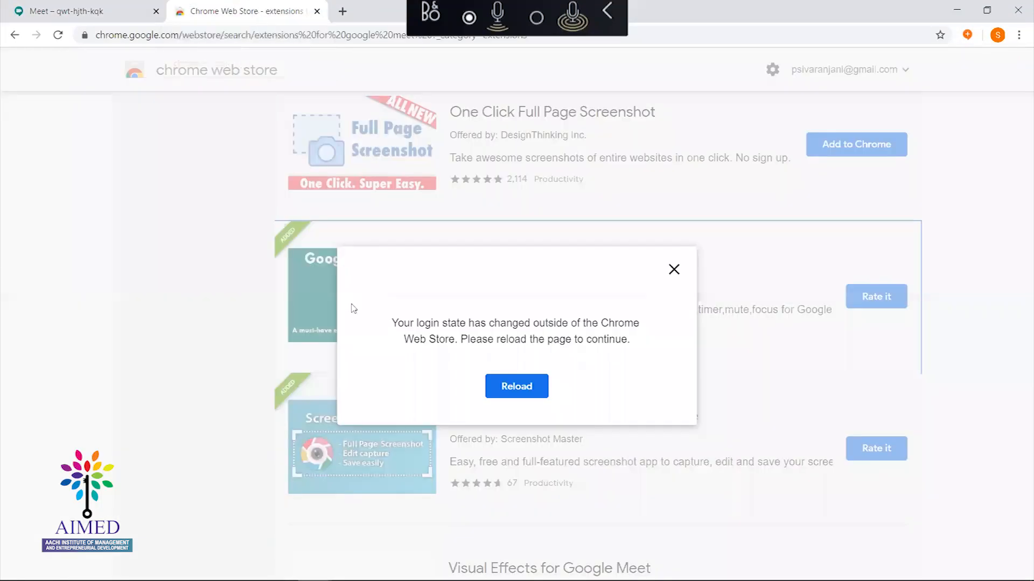
left_click(673, 271)
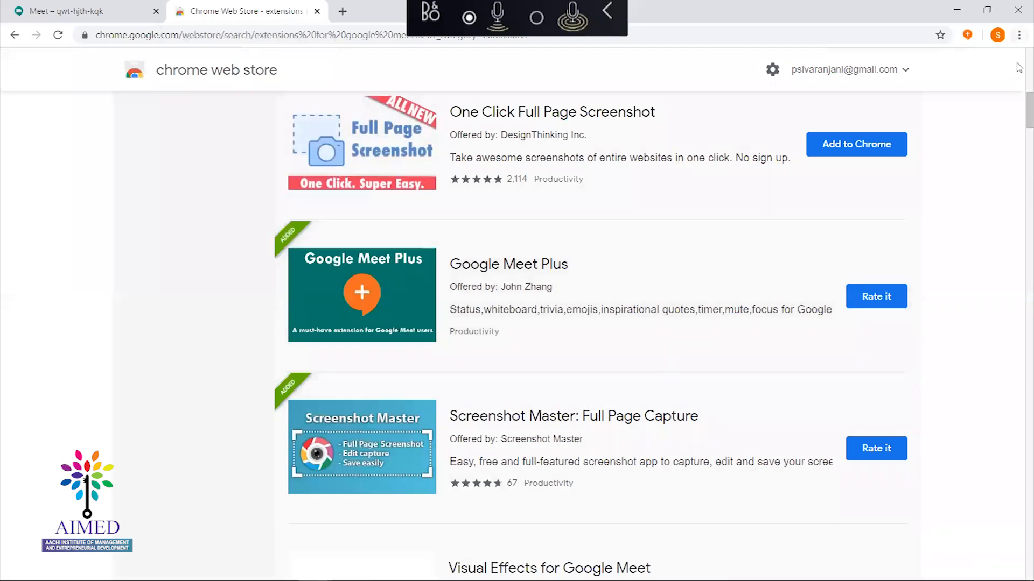
scroll(1019, 76, "up", 6)
scroll(1019, 76, "up", 4)
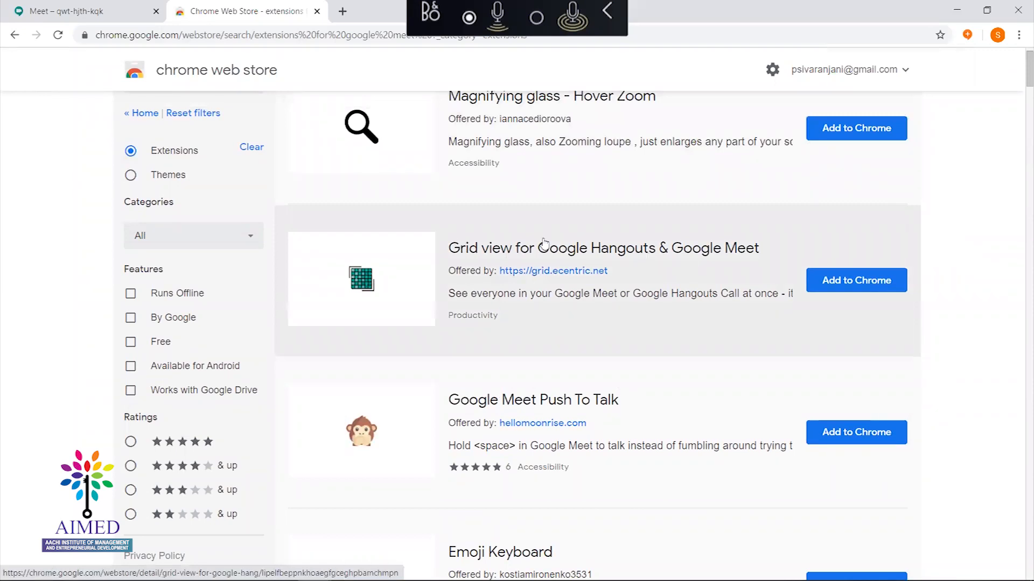
left_click(828, 286)
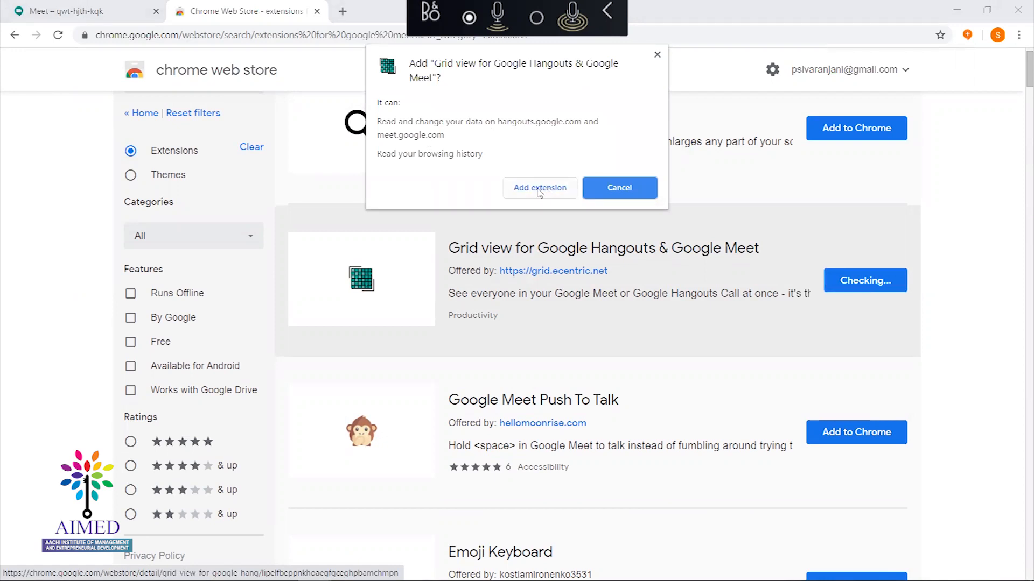
left_click(547, 187)
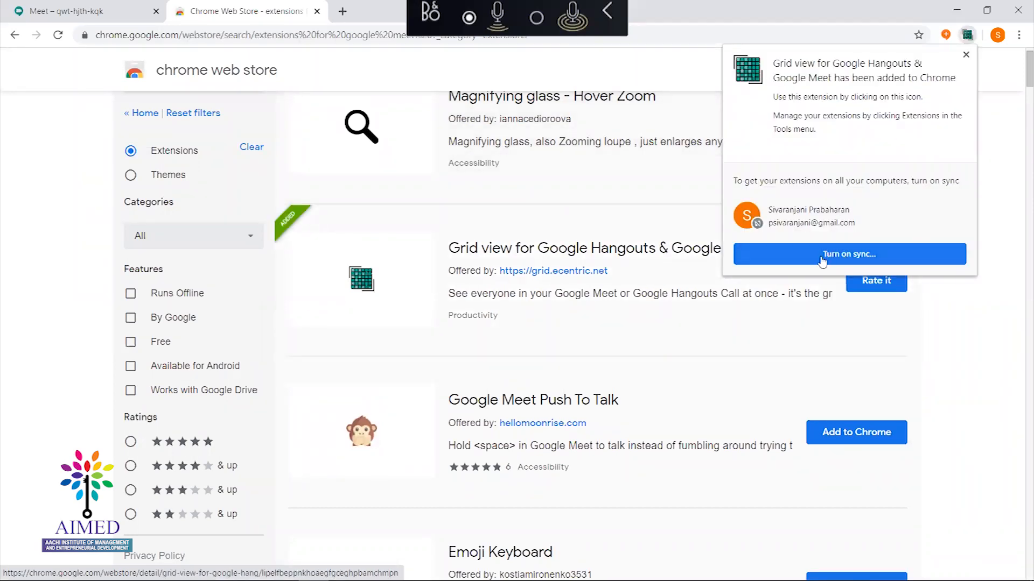
Try turning on extension sync via the other Chrome profile, then go back to the meeting
left_click(822, 261)
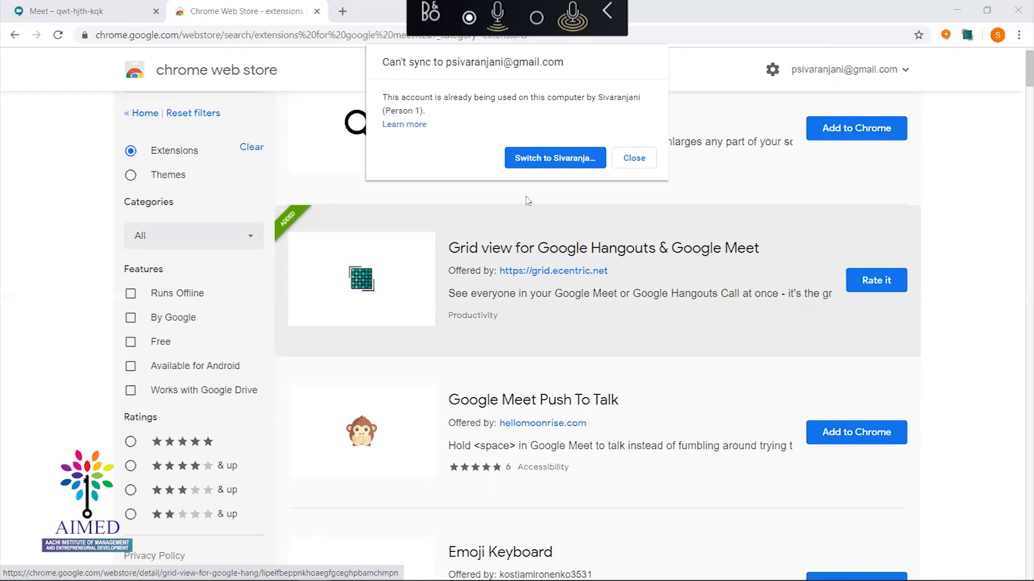
left_click(533, 157)
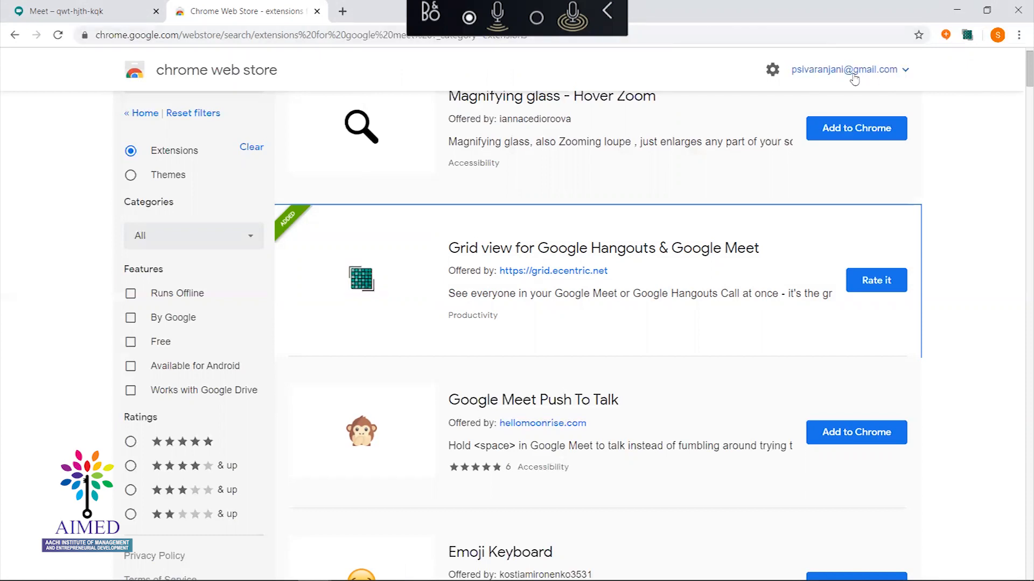
left_click(97, 13)
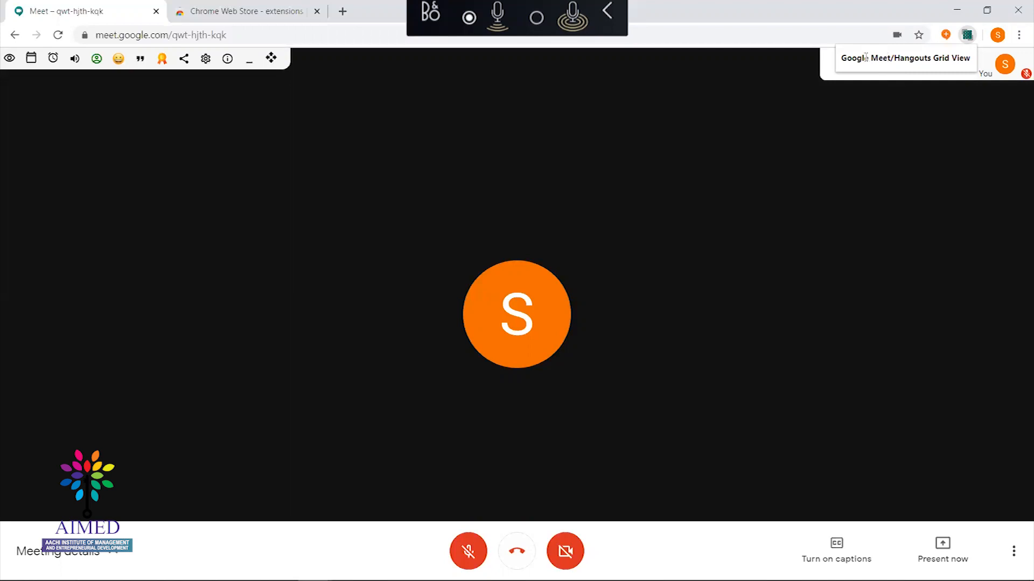
Check the Grid view extension's popup, then reload the meeting page
left_click(970, 39)
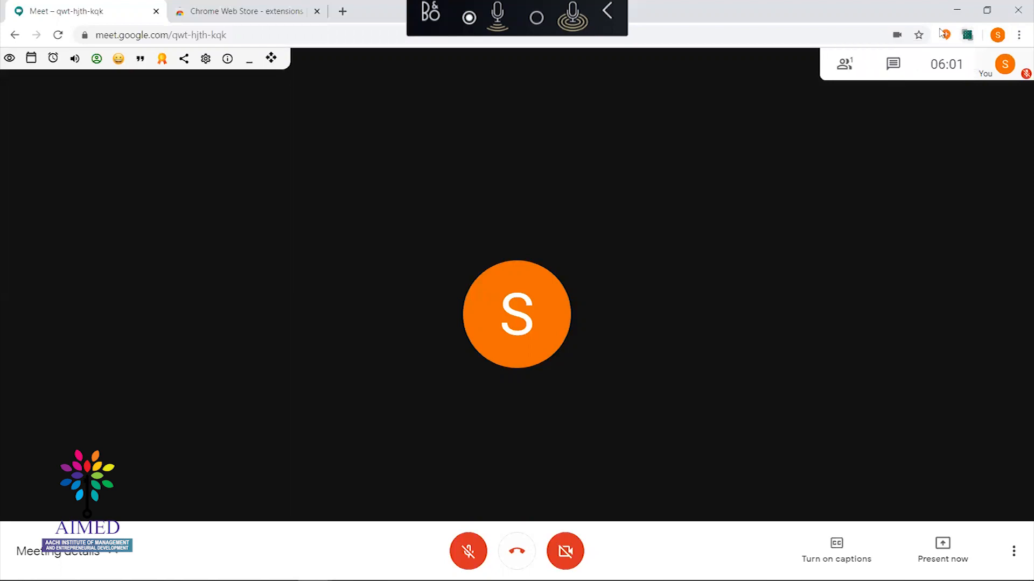
left_click(969, 40)
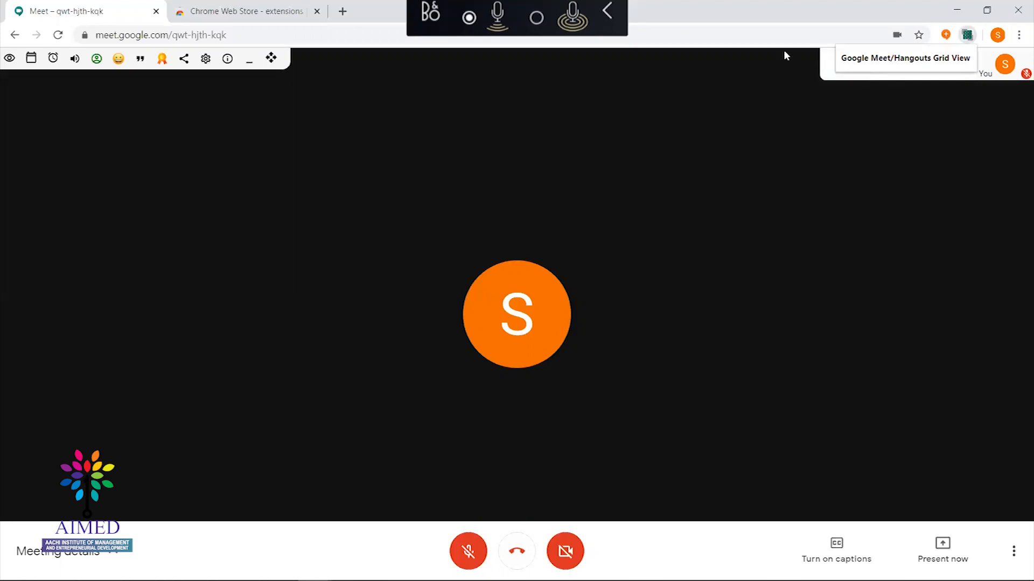
left_click(841, 164)
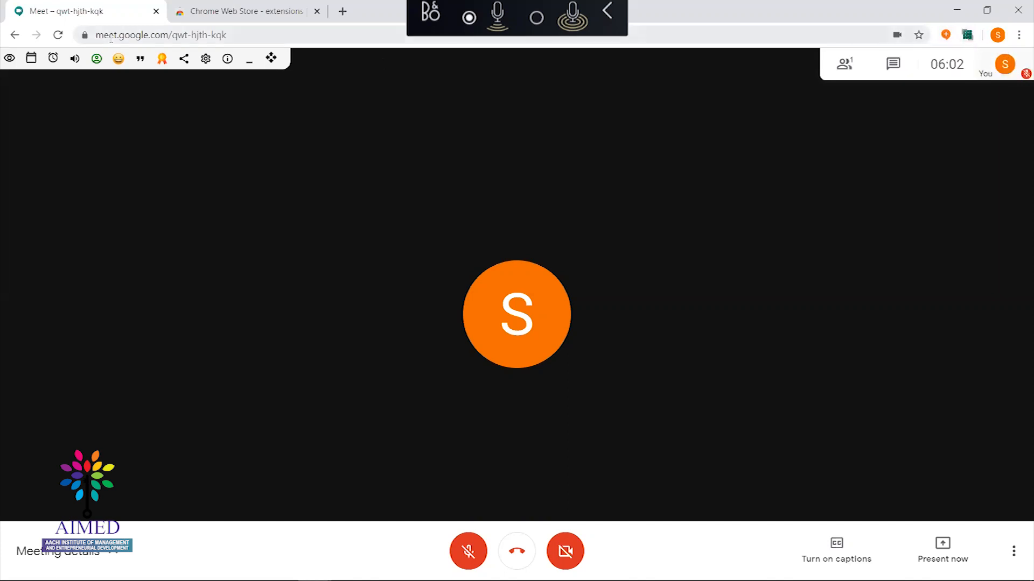
left_click(61, 35)
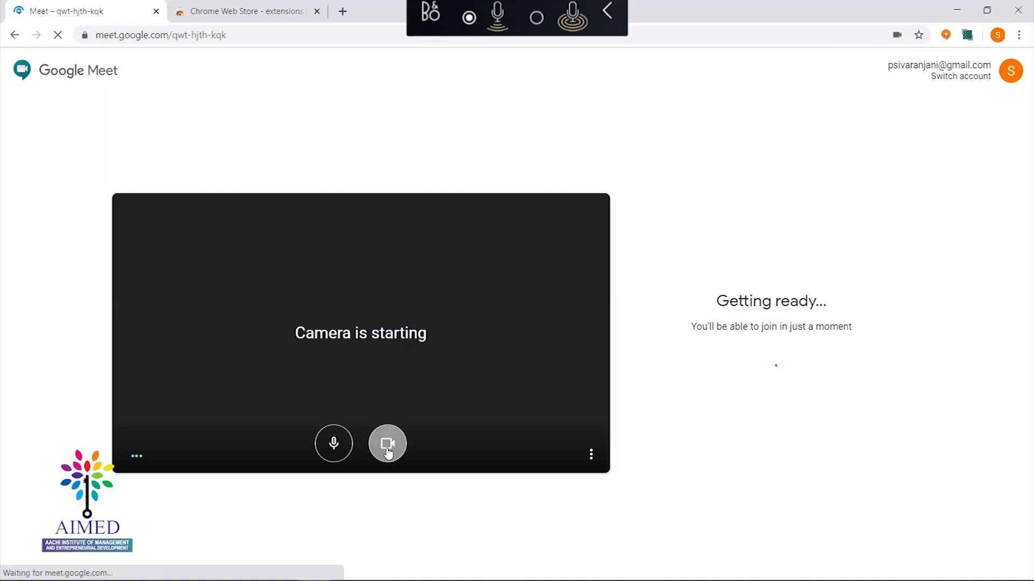
Turn off the camera and microphone, then join the meeting
left_click(387, 452)
key("ctrl+d")
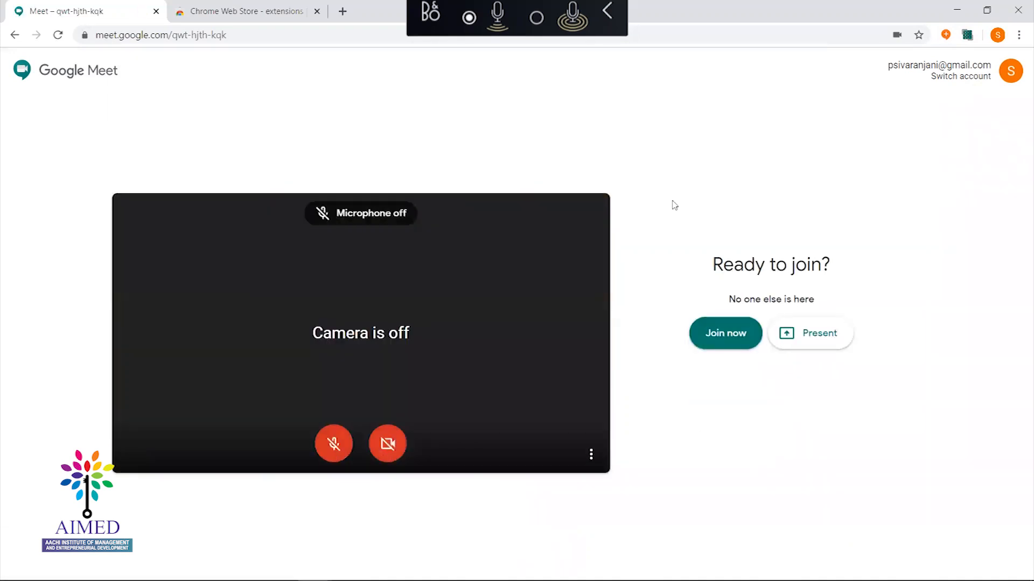
key("ctrl+d")
key("ctrl+d")
left_click(730, 338)
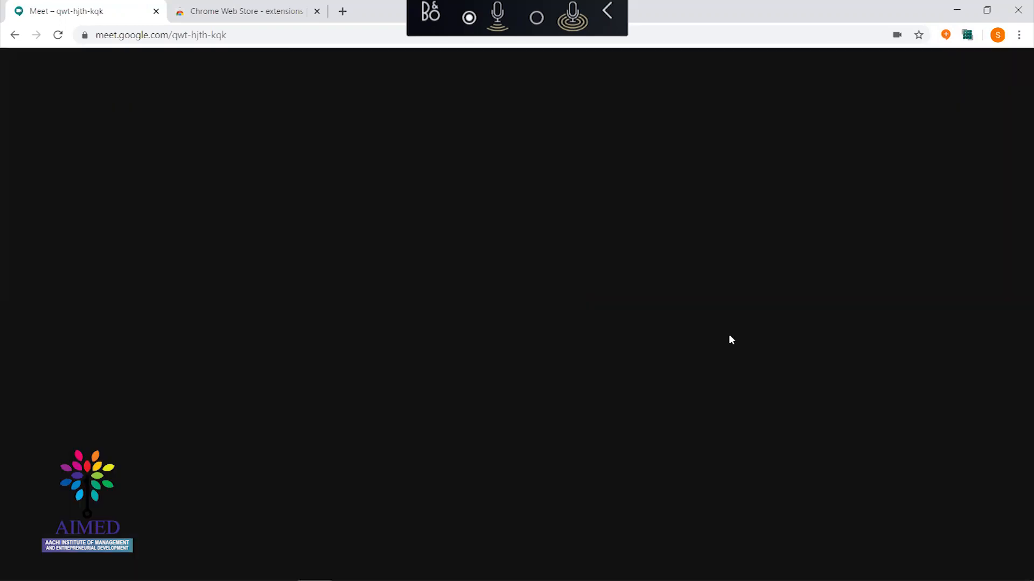
Keep the microphone muted in the call and open the extra meeting options
key("ctrl+d")
mouse_move(797, 64)
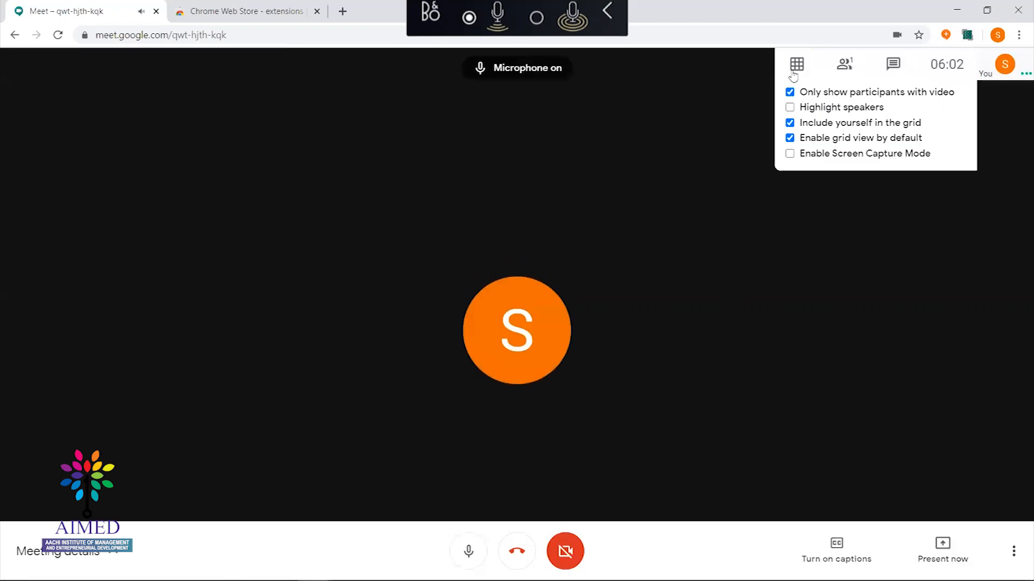
key("ctrl+d")
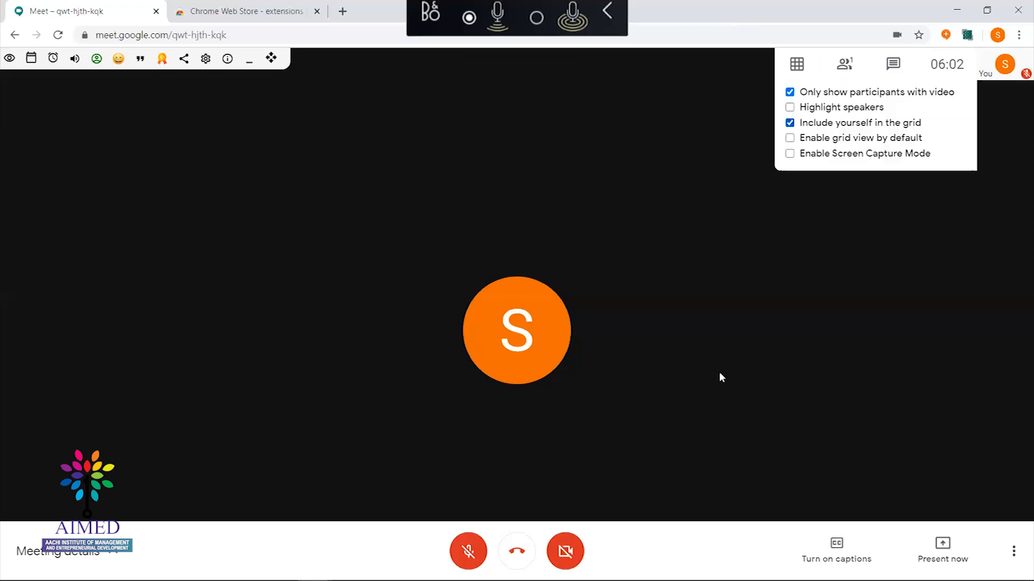
left_click(1015, 554)
left_click(979, 293)
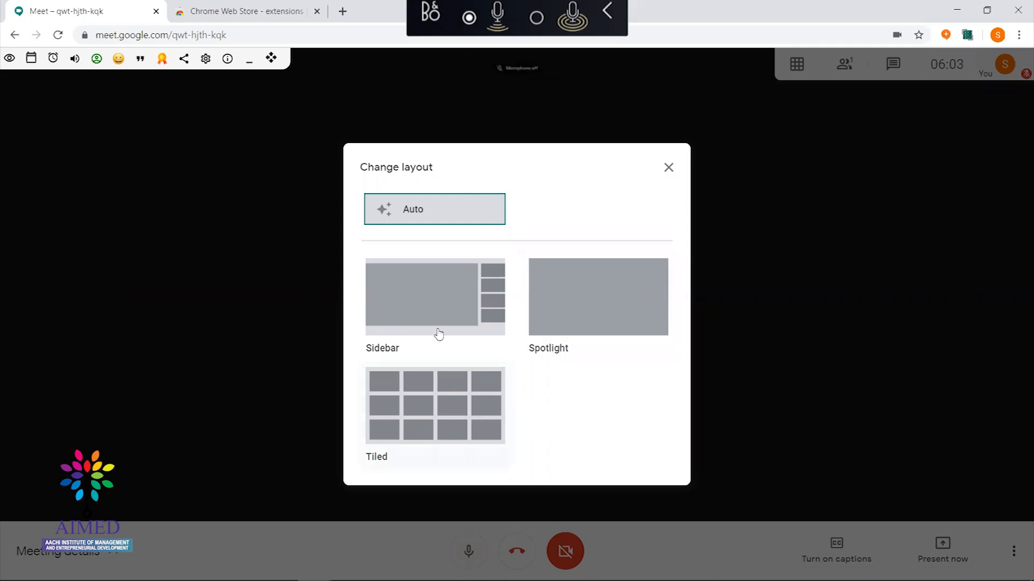
left_click(668, 170)
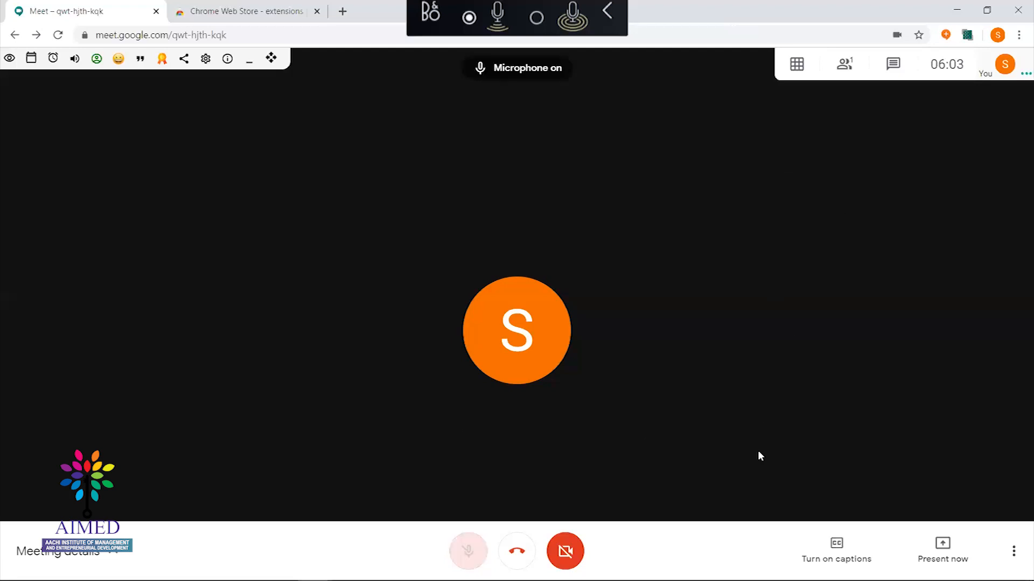
Use Ctrl+D push-to-talk several times to speak briefly, leaving the microphone muted
key("ctrl+d")
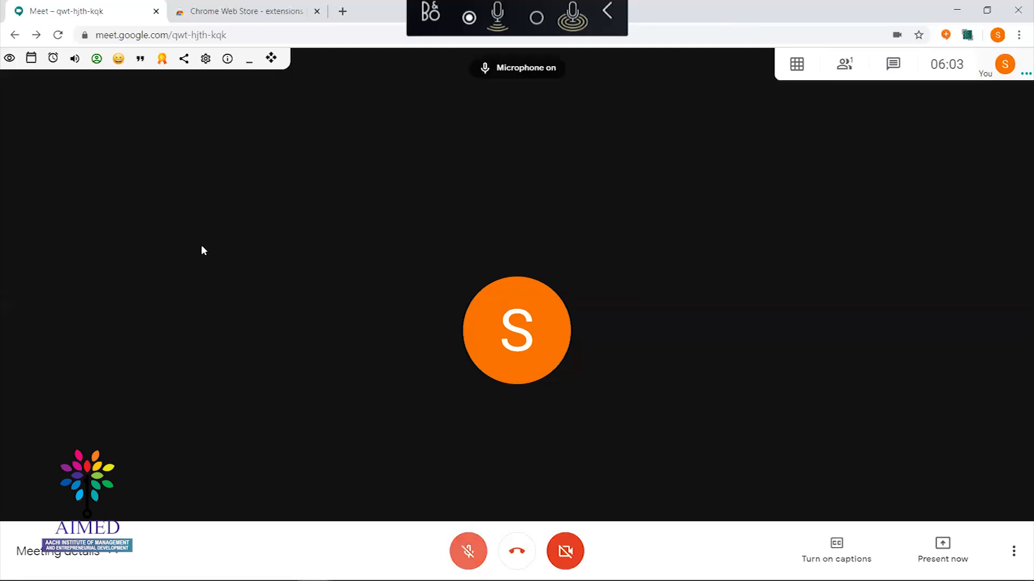
key("ctrl+d")
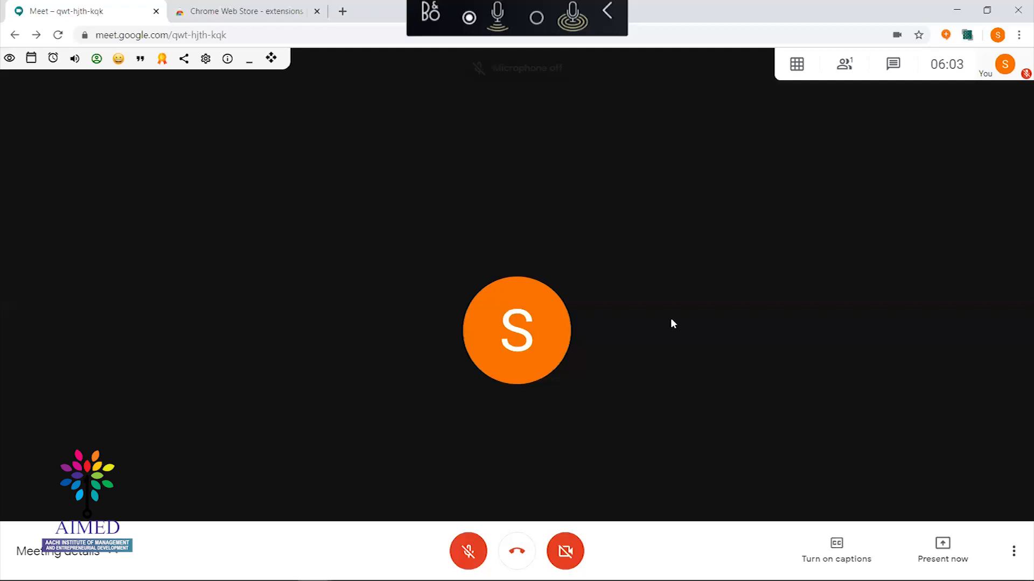
key("ctrl+d")
key("ctrl+d")
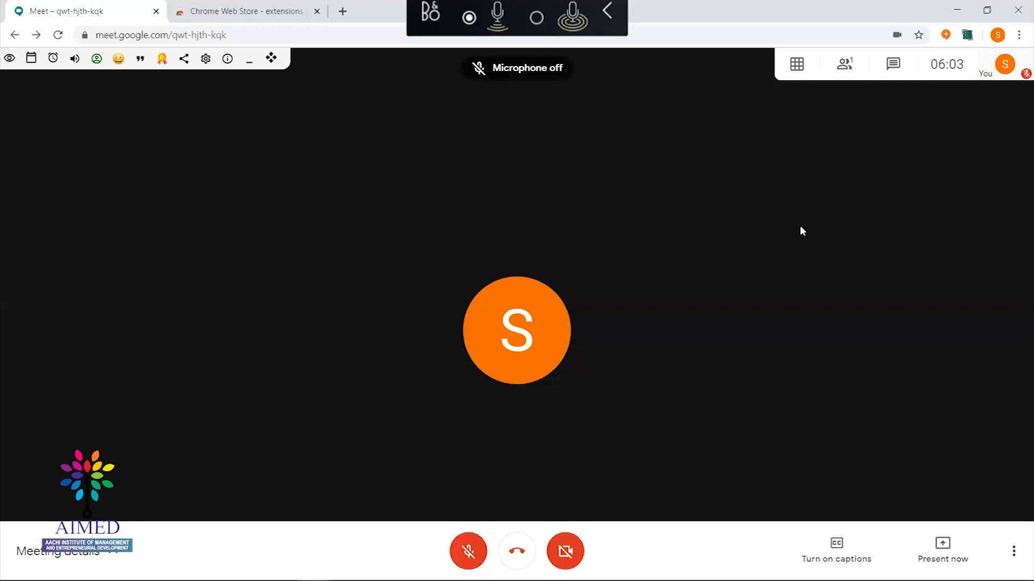
key("ctrl+d")
key("ctrl+d")
key("ctrl+d")
key("ctrl+d")
key("ctrl+d")
key("ctrl+d")
key("ctrl+d")
key("ctrl+d")
key("ctrl+d")
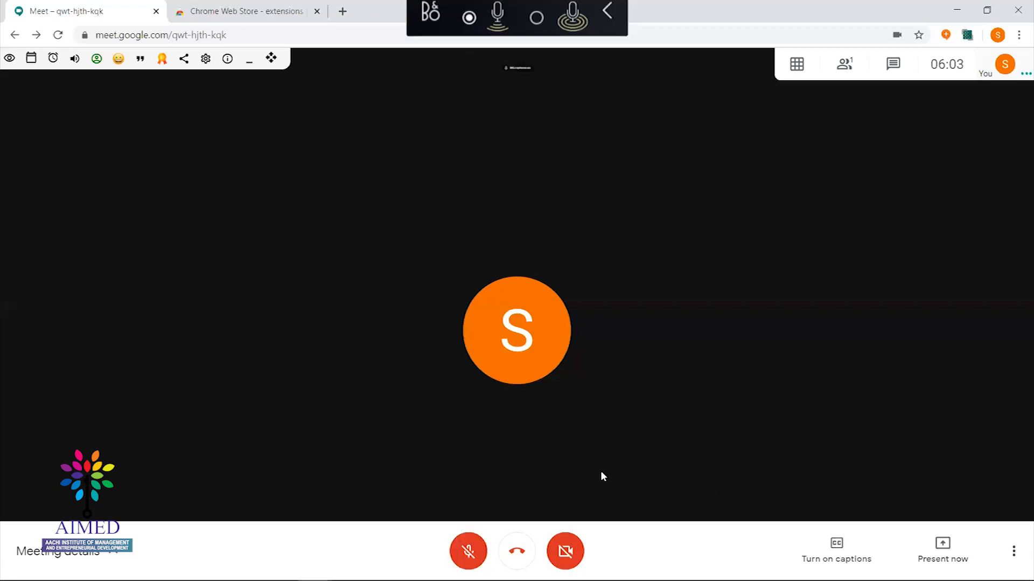
key("ctrl+d")
key("ctrl+d")
key("ctrl+d")
key("ctrl+d")
key("ctrl+d")
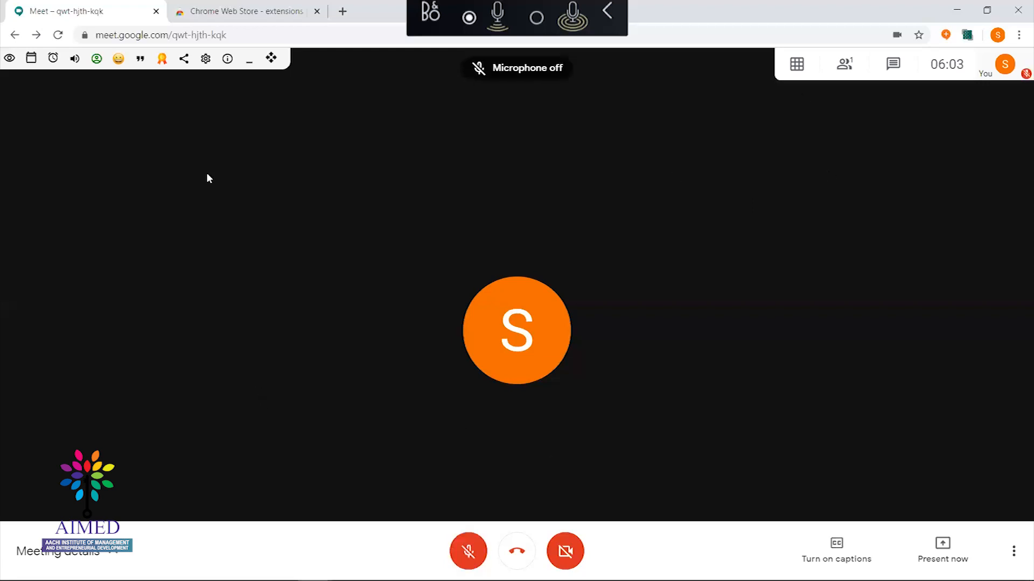
key("ctrl+d")
key("ctrl+d")
key("ctrl+d")
key("ctrl+d")
mouse_move(789, 69)
Open the Change layout choices from More options while using Ctrl+D push-to-talk
key("ctrl+d")
key("ctrl+d")
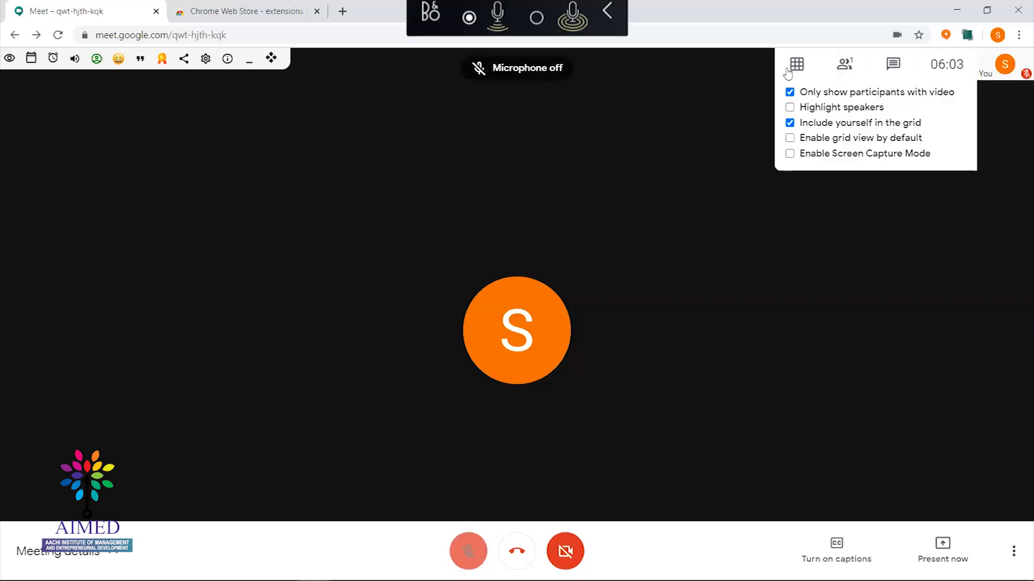
key("ctrl+d")
key("ctrl+d")
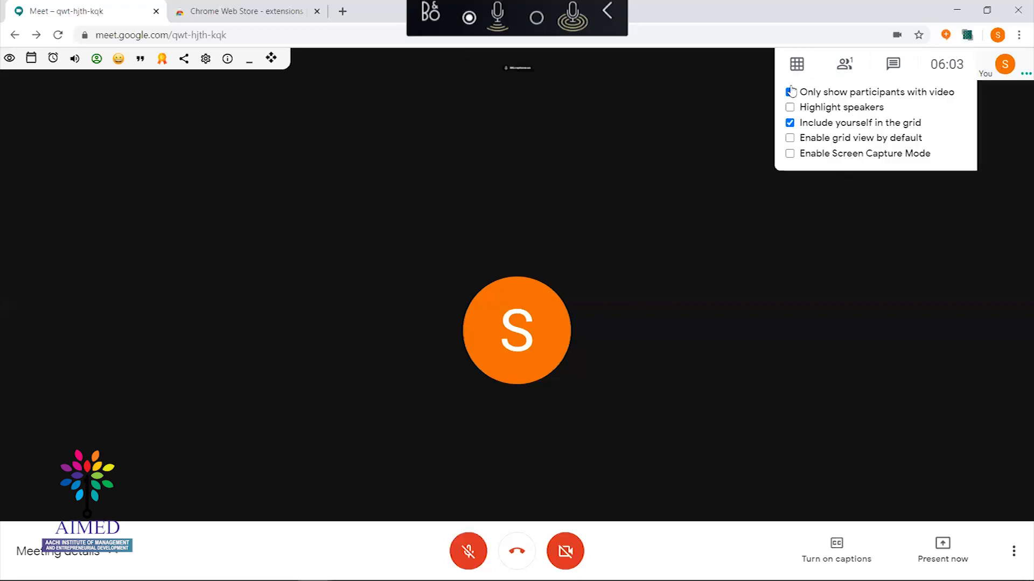
key("ctrl+d")
key("ctrl+d")
key("ctrl+d")
key("ctrl+d")
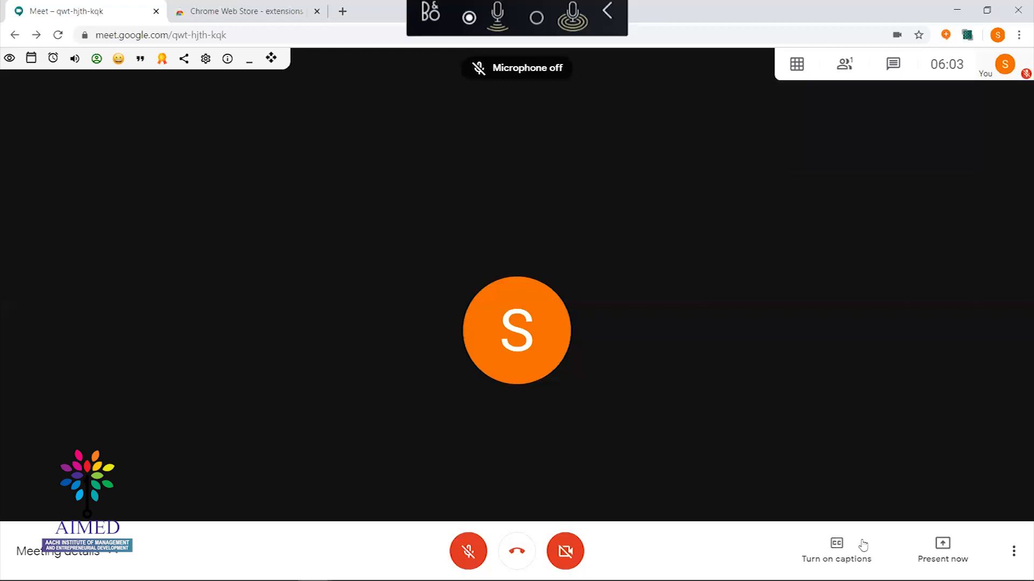
key("ctrl+d")
left_click(1014, 552)
key("ctrl+d")
left_click(967, 294)
Review the Auto, Sidebar, Spotlight and Tiled layouts, then close the dialog unchanged
key("ctrl+d")
key("ctrl+d")
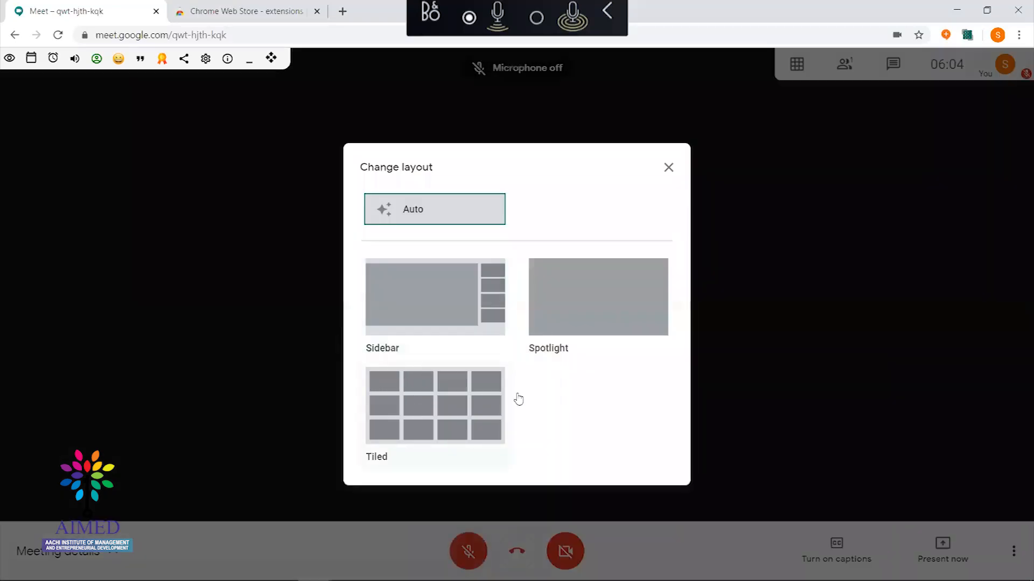
key("ctrl+d")
key("ctrl+d")
key("ctrl+d")
key("ctrl+d")
key("ctrl+d")
key("ctrl+d")
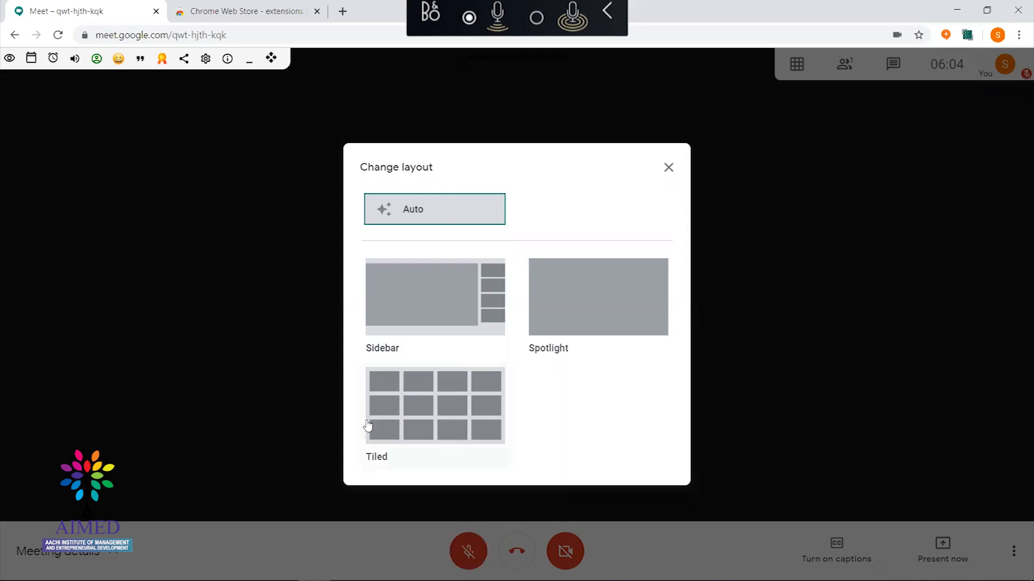
key("ctrl+d")
key("ctrl+d")
key("ctrl+d")
key("ctrl+d")
left_click(668, 167)
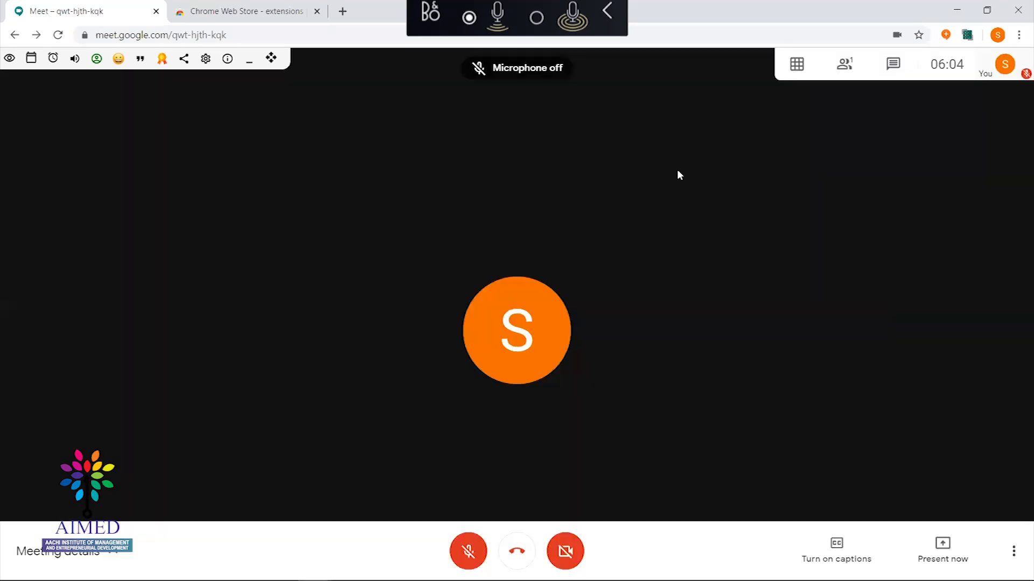
key("ctrl+d")
key("ctrl+d")
key("ctrl+d")
key("ctrl+d")
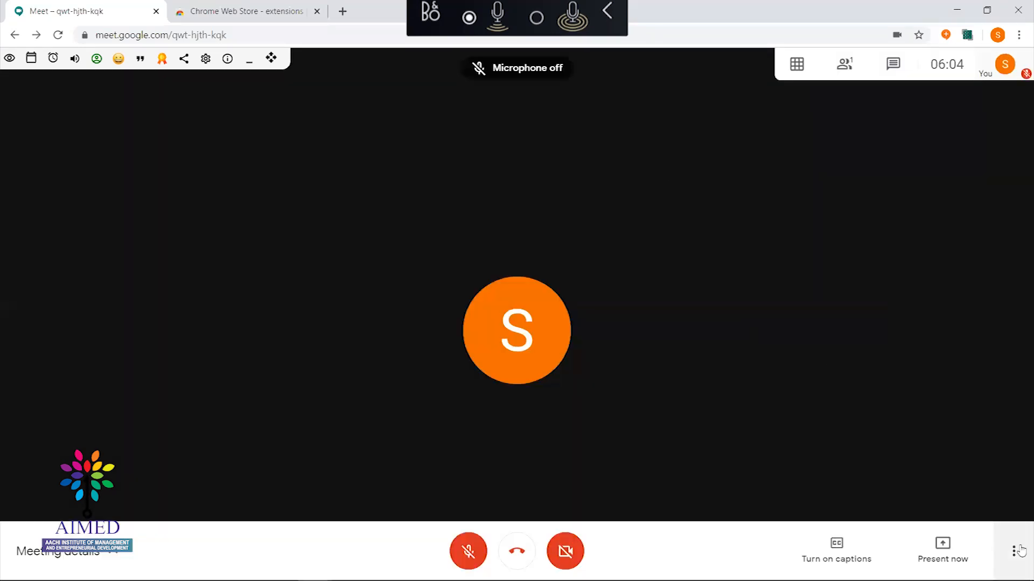
key("ctrl+d")
key("ctrl+d")
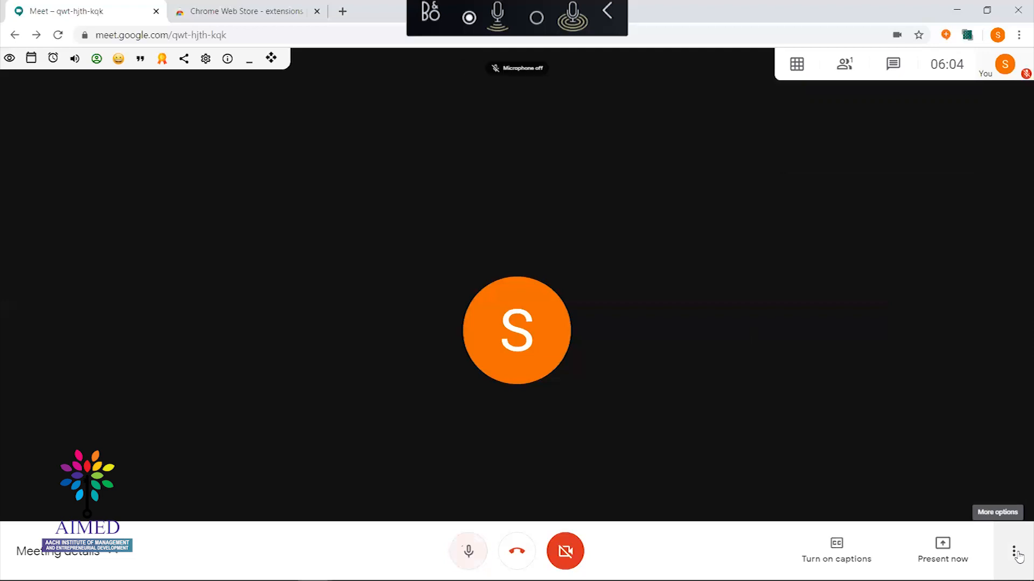
key("ctrl+d")
key("ctrl+d")
key("ctrl+d")
key("ctrl+d")
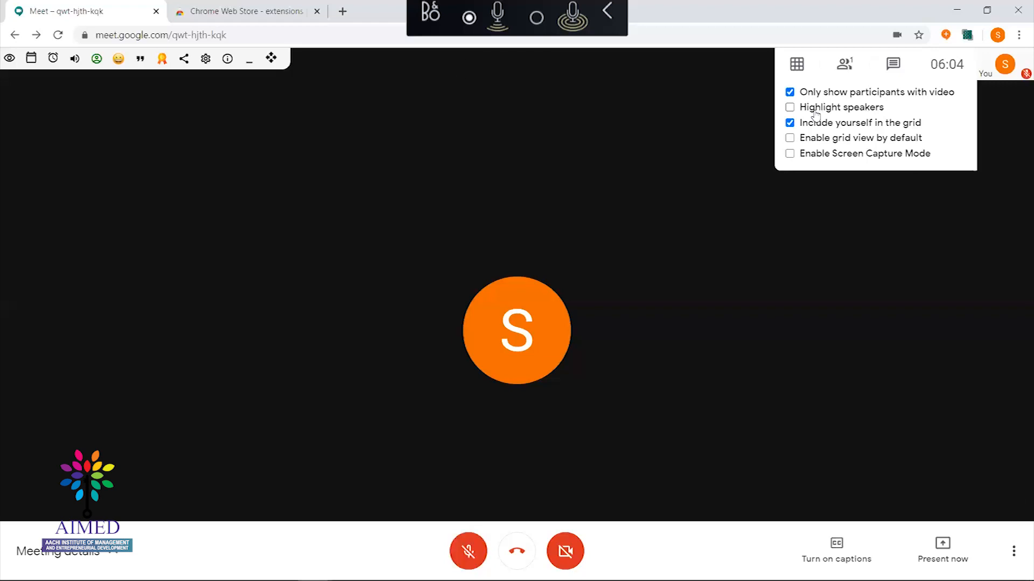
Tick Highlight speakers in the grid view options, speaking via Ctrl+D push-to-talk
key("ctrl+d")
key("ctrl+d")
left_click(815, 111)
key("ctrl+d")
key("ctrl+d")
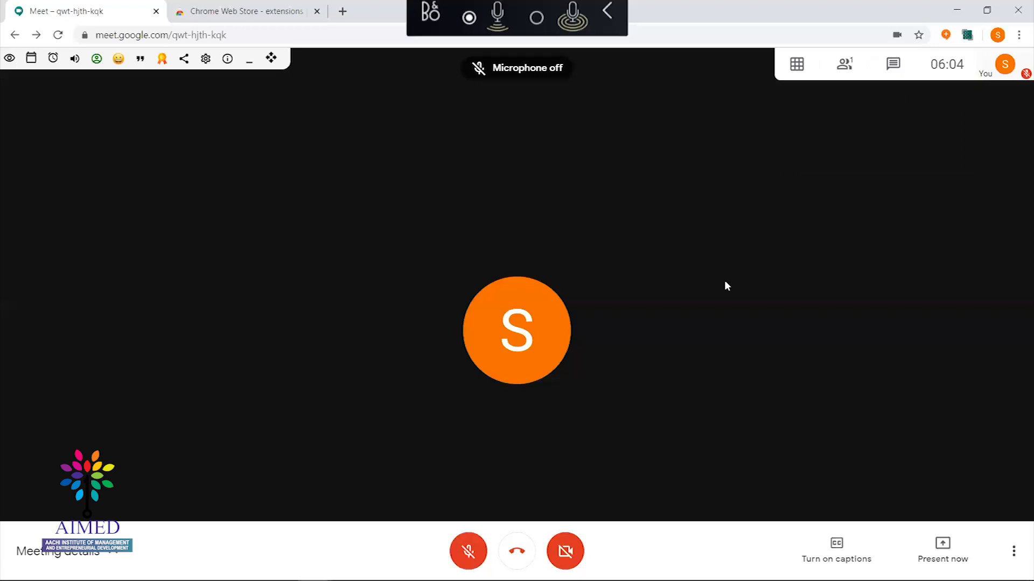
key("ctrl+d")
key("ctrl+d")
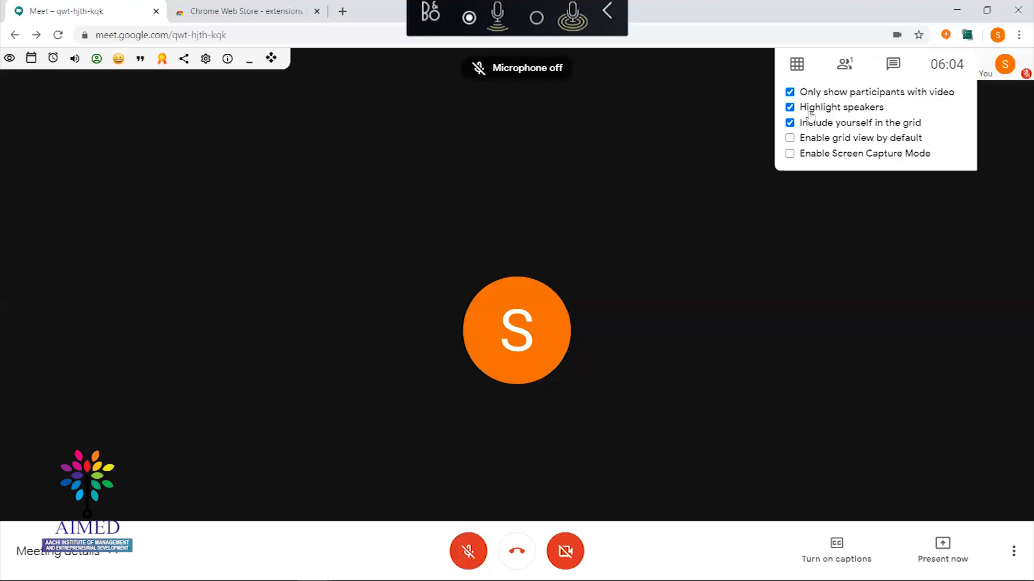
key("ctrl+d")
key("ctrl+d")
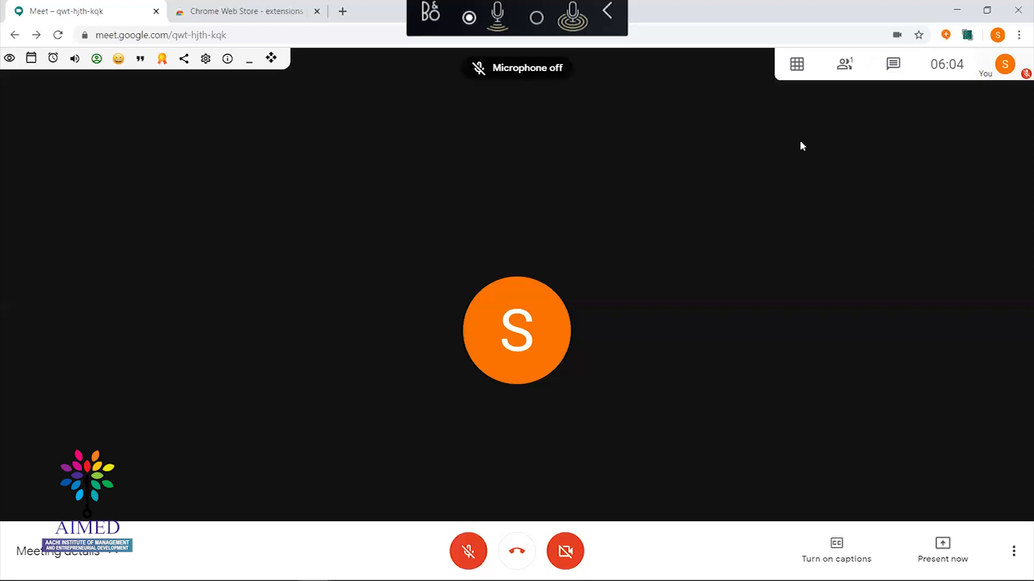
key("ctrl+d")
key("ctrl+d")
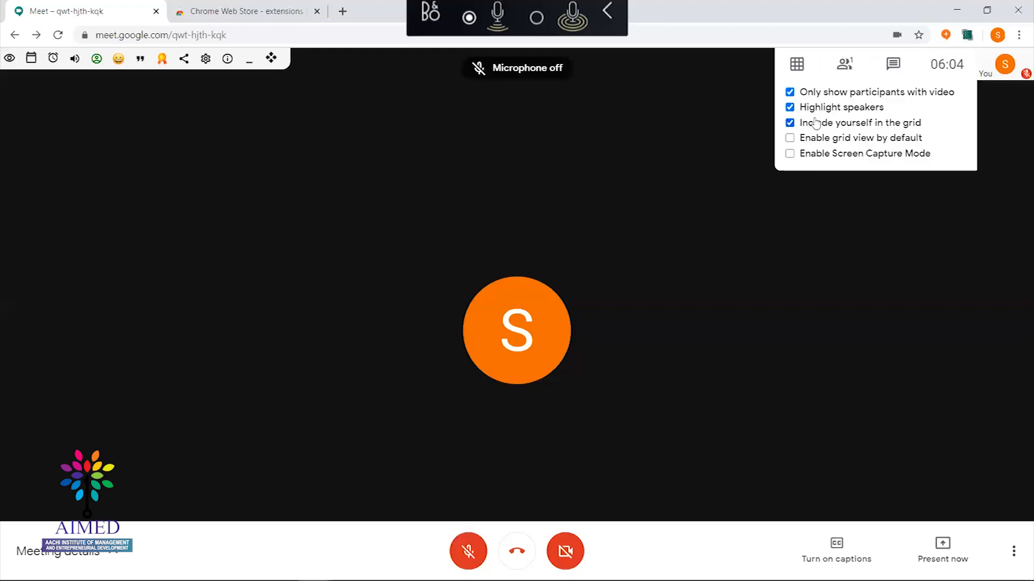
key("ctrl+d")
key("ctrl+d")
key("ctrl+d")
key("ctrl+d")
key("ctrl+d")
key("ctrl+d")
key("ctrl+d")
key("ctrl+d")
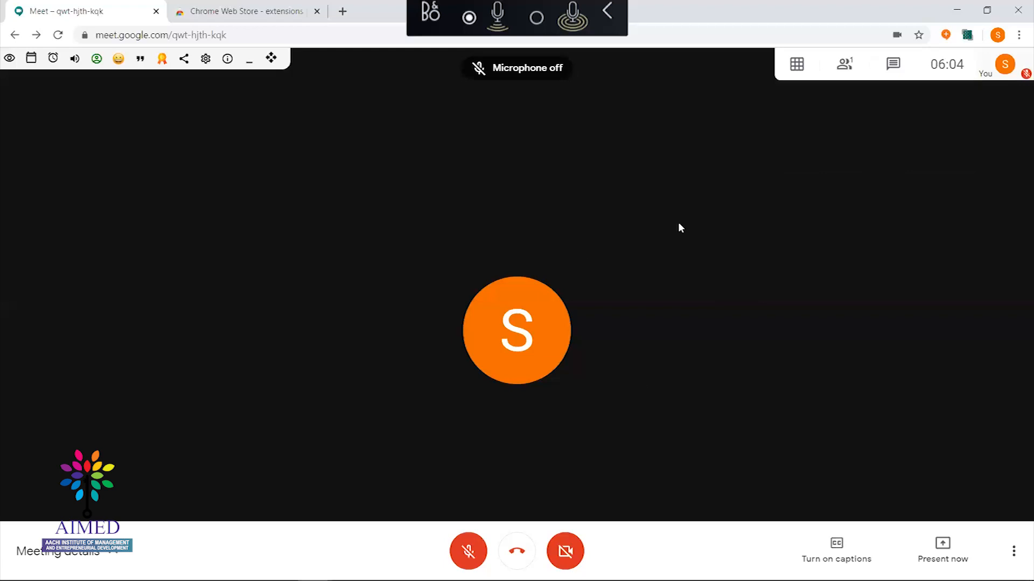
key("ctrl+d")
key("ctrl+d")
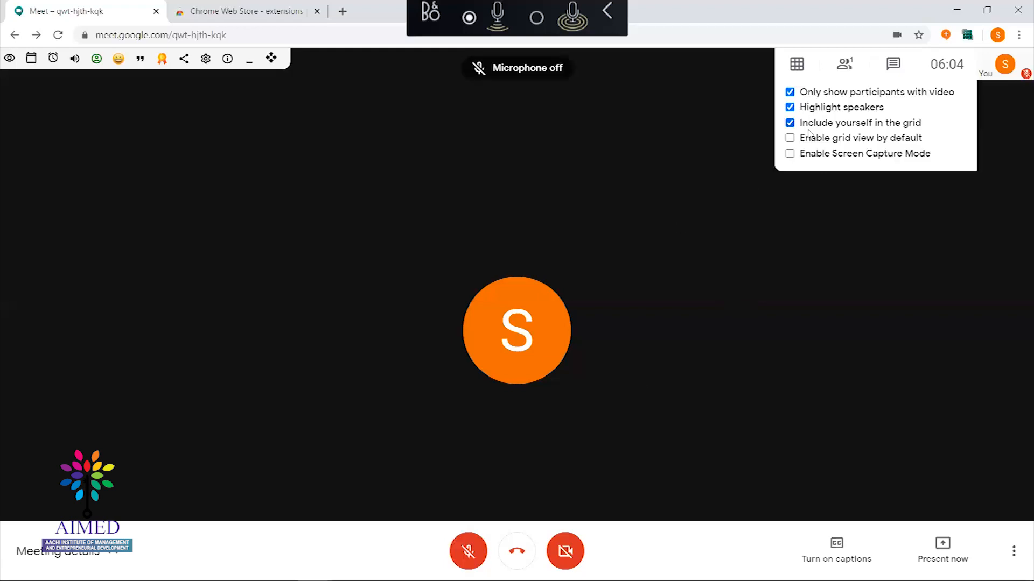
key("ctrl+d")
key("ctrl+d")
Keep speaking briefly with push-to-talk and bring up the People panel
key("ctrl+d")
key("ctrl+d")
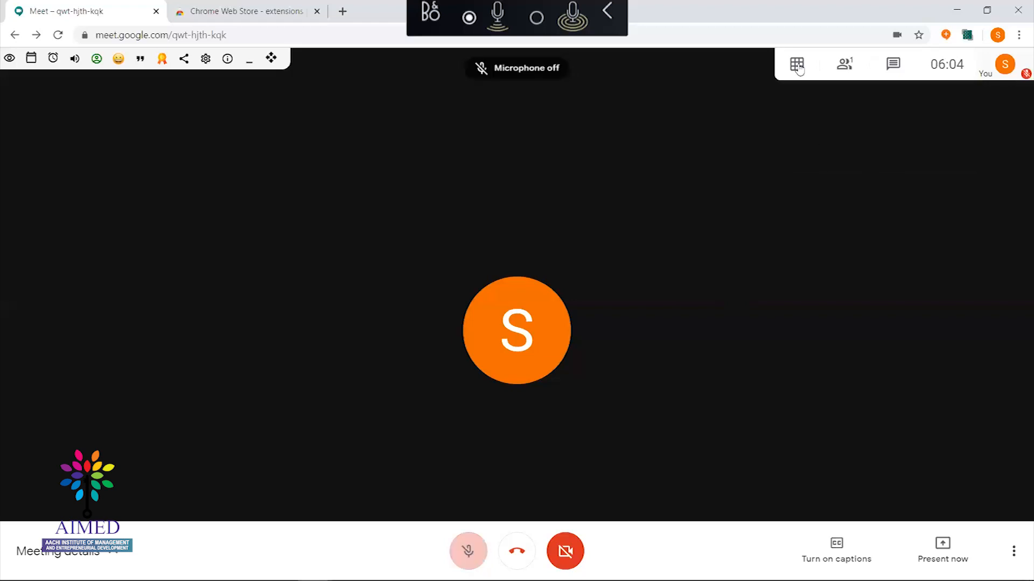
key("ctrl+d")
key("ctrl+d")
key("ctrl+d")
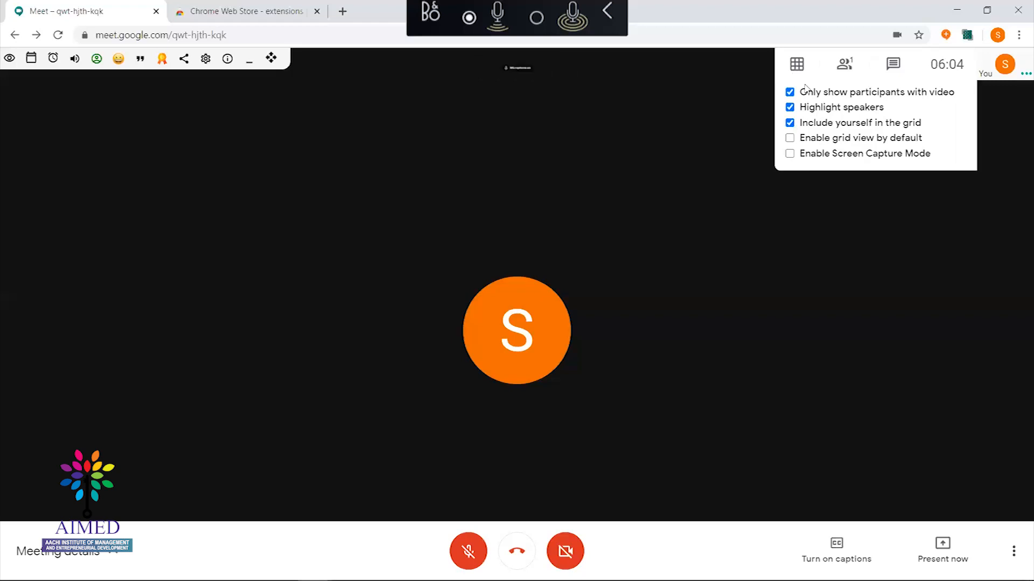
key("ctrl+d")
key("ctrl+d")
key("ctrl+d")
key("ctrl+d")
key("ctrl+d")
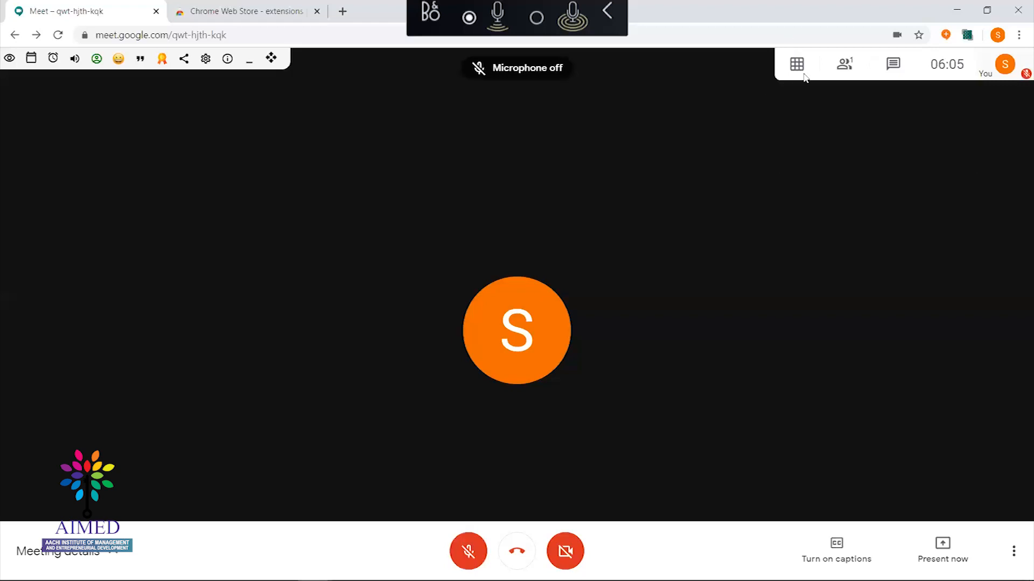
key("ctrl+d")
key("ctrl+d")
key("ctrl+d")
key("ctrl+d")
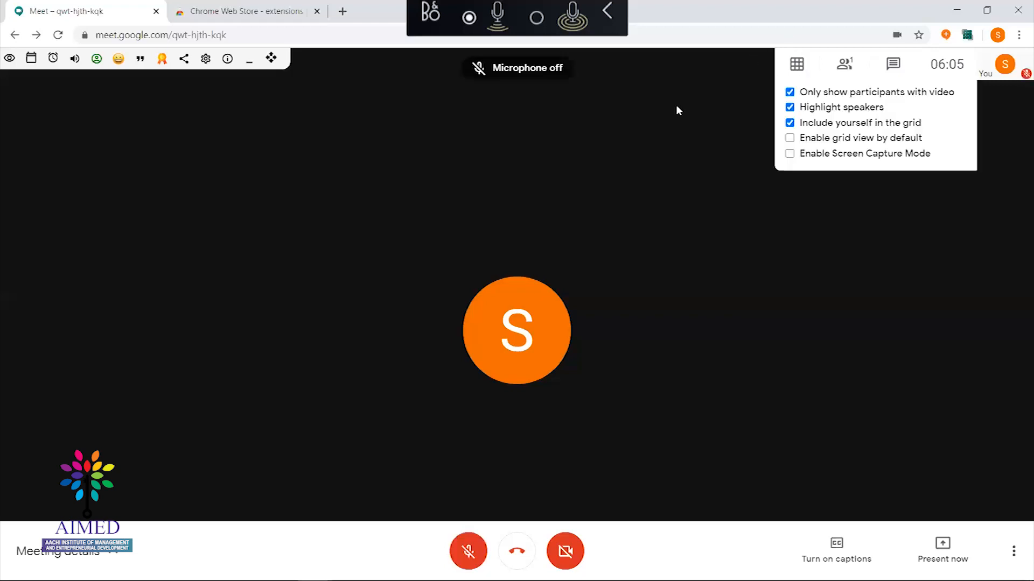
key("ctrl+d")
key("ctrl+d")
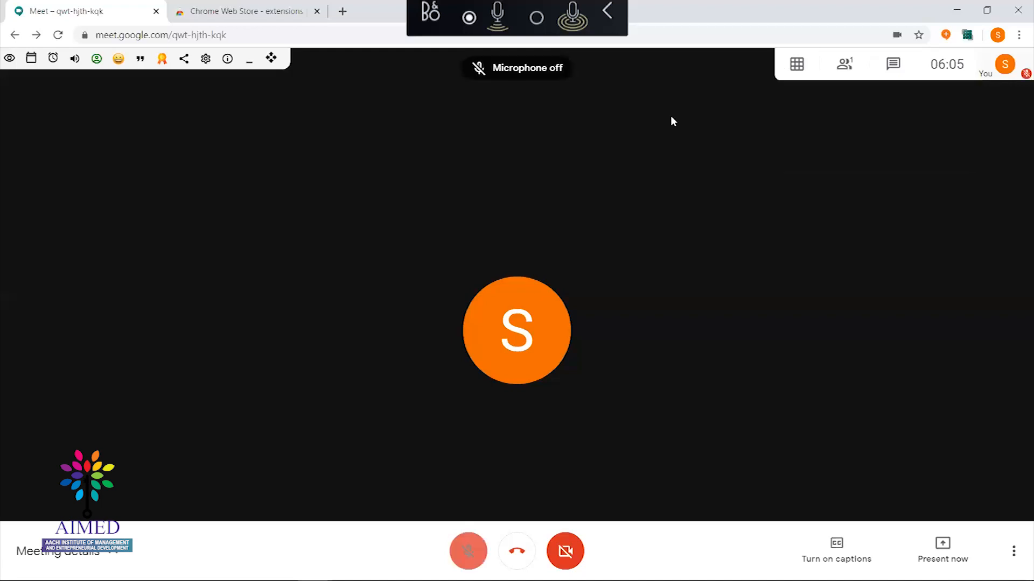
key("ctrl+d")
key("ctrl+d")
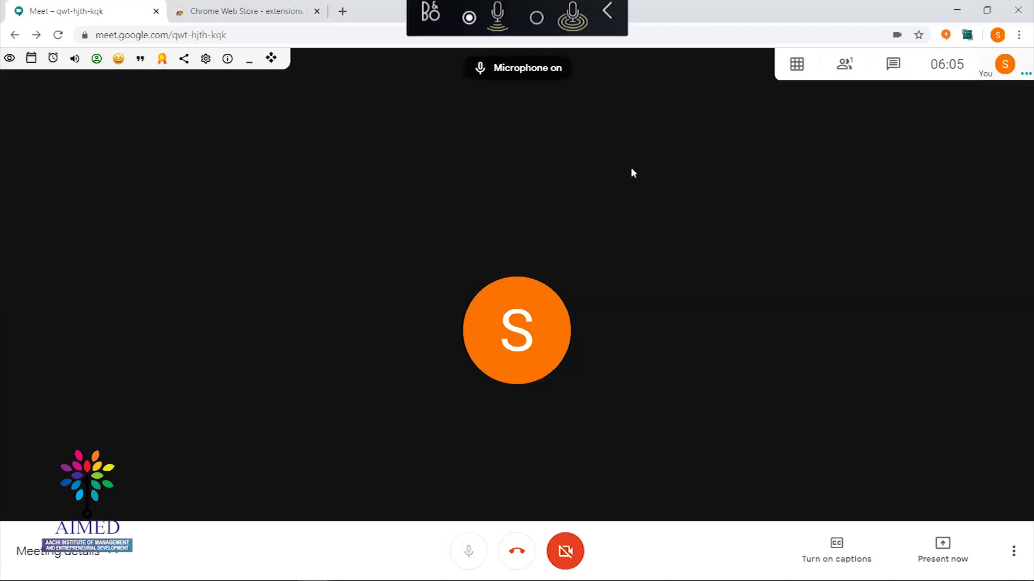
key("ctrl+d")
key("ctrl+d")
key("ctrl+d")
key("ctrl+d")
key("ctrl+d")
left_click(844, 64)
key("ctrl+d")
Email-invite the two contacts found by searching 'kan' and 'ramk' in Add people
left_click(881, 99)
key("ctrl+d")
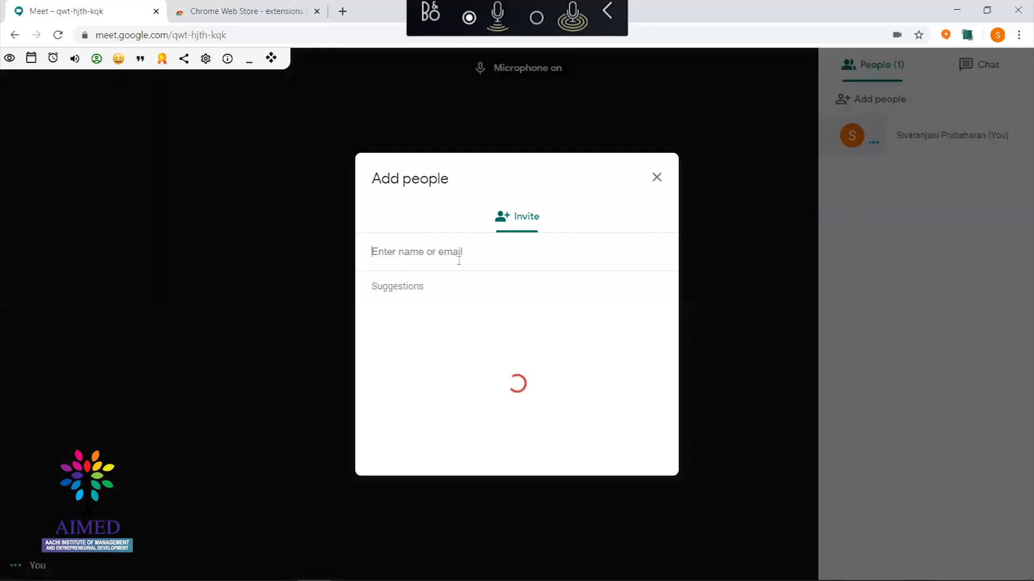
type("ps")
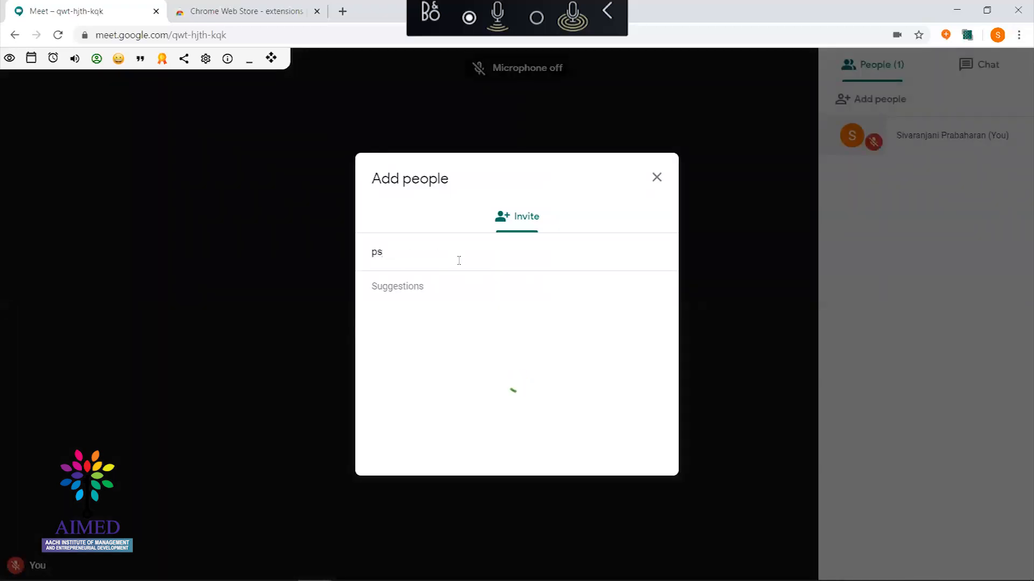
key("BackSpace")
key("BackSpace")
type("kan")
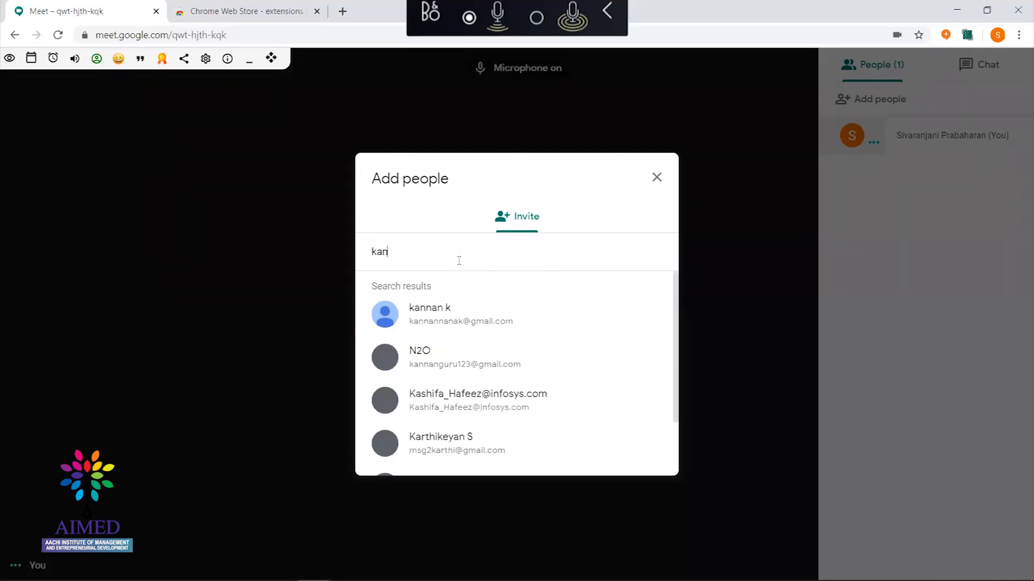
key("ctrl+d")
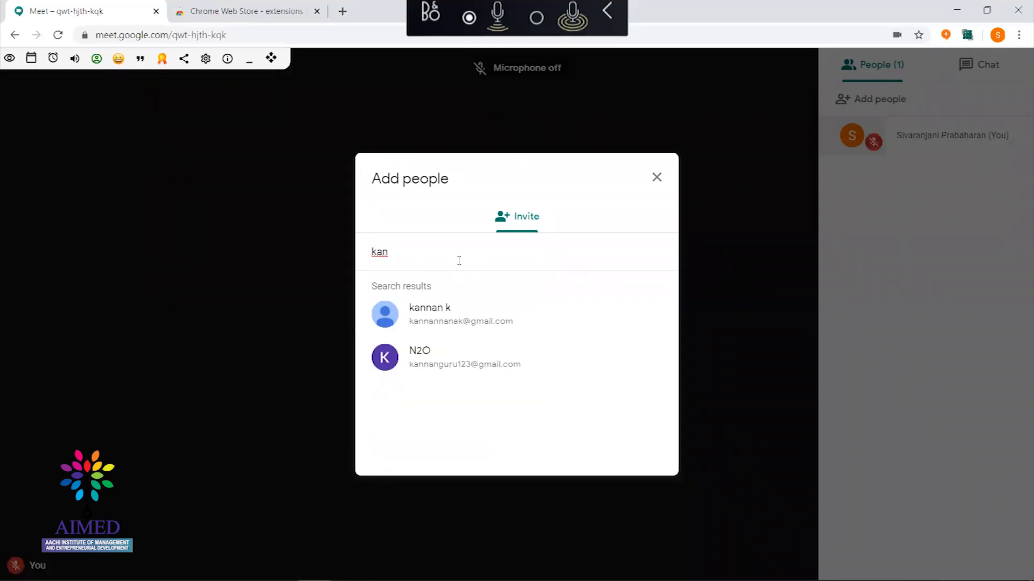
left_click(459, 323)
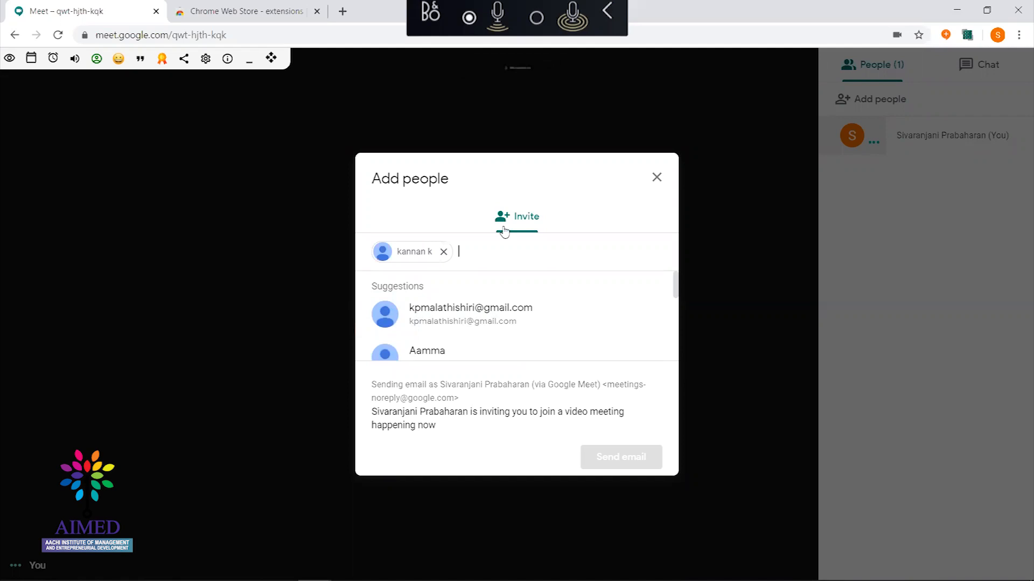
type("ramk")
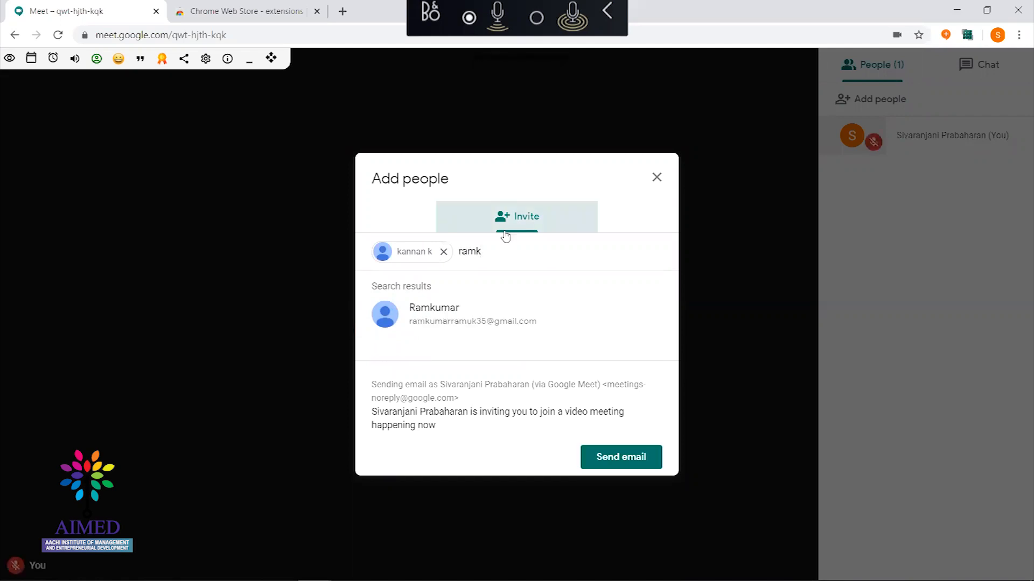
left_click(485, 318)
left_click(620, 460)
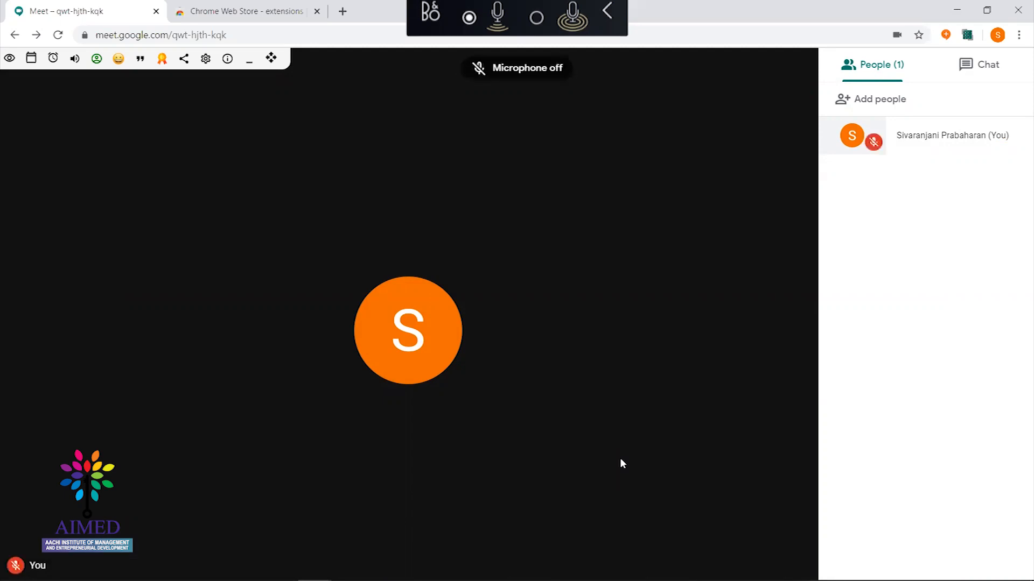
key("space")
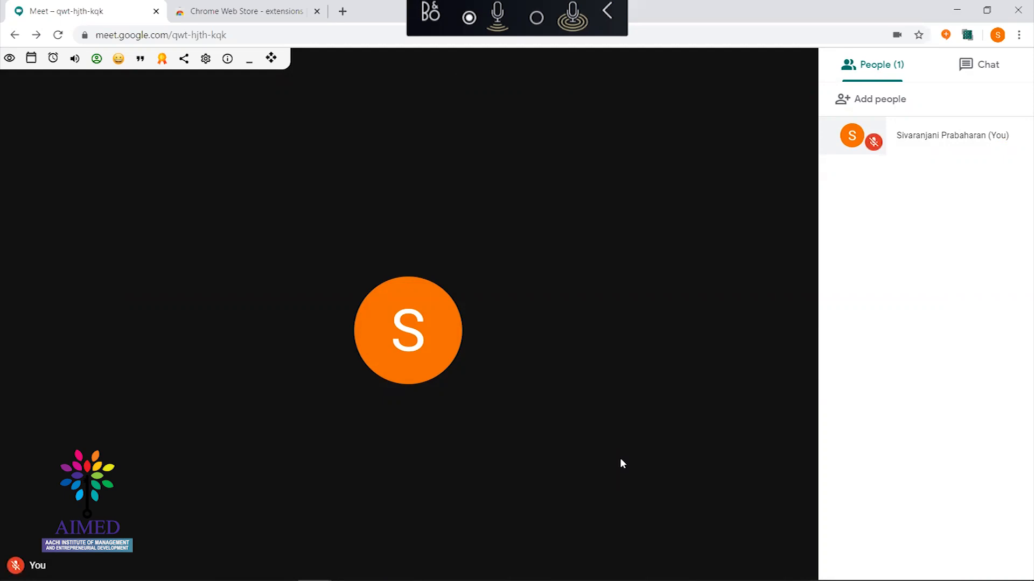
key("space")
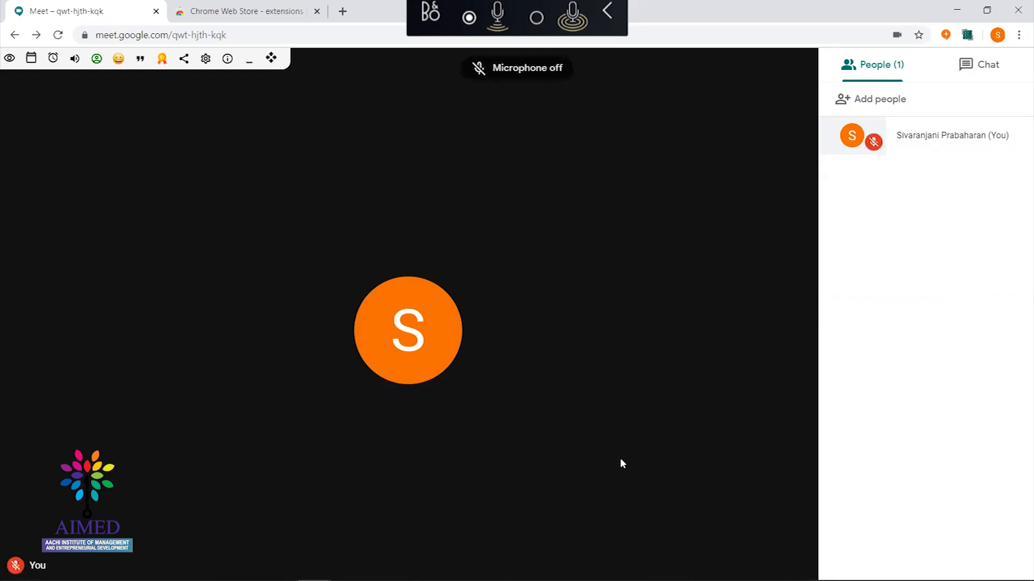
key("space")
key("space")
key("space")
key("space")
key("space")
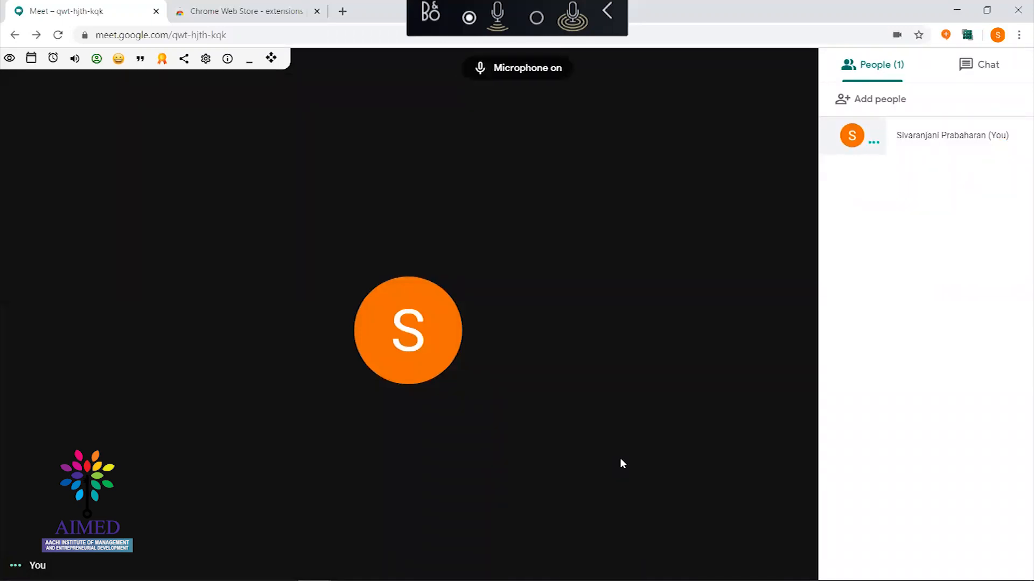
key("space")
key("space")
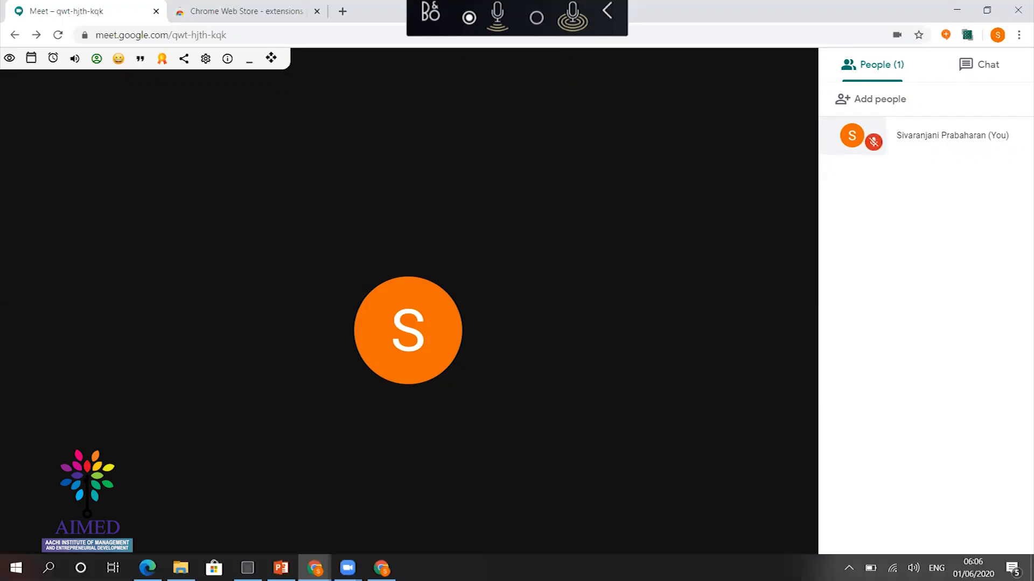
key("alt+Tab")
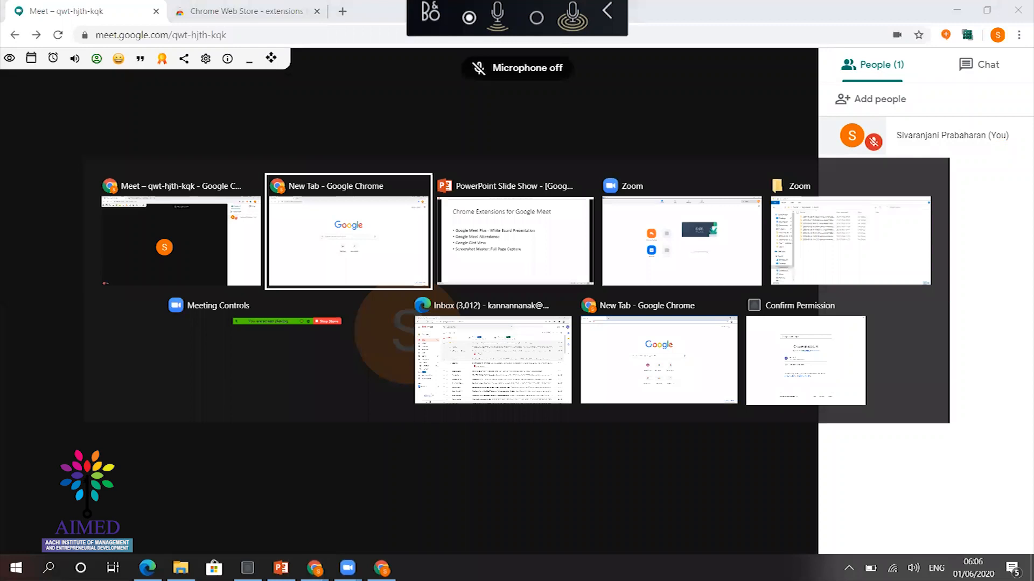
Refresh the Gmail inbox three times for the invitation, briefly checking the Meet call between
key("Tab")
key("Tab")
key("Tab")
key("Tab")
key("Tab")
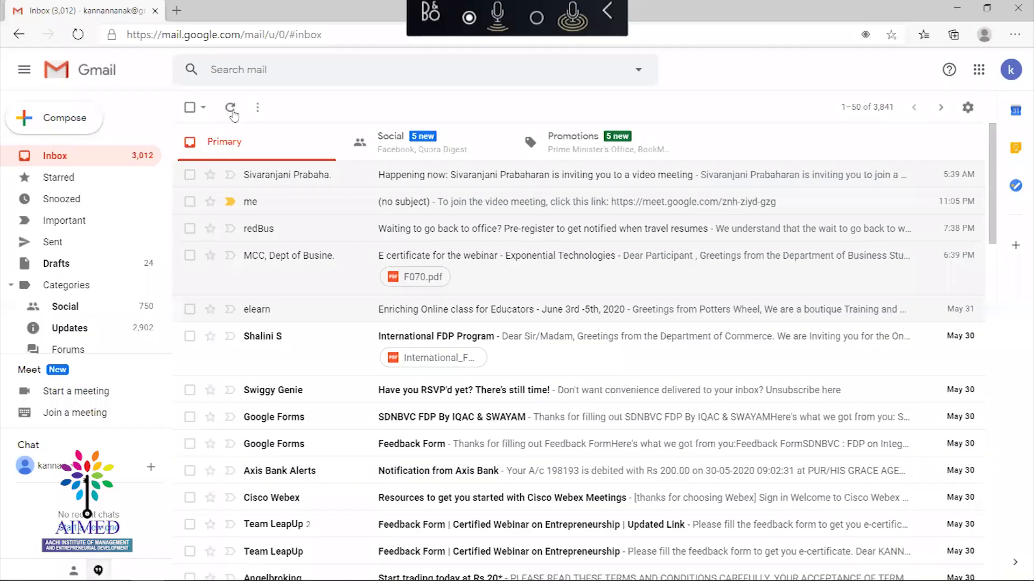
left_click(232, 111)
left_click(232, 110)
key("alt+Tab")
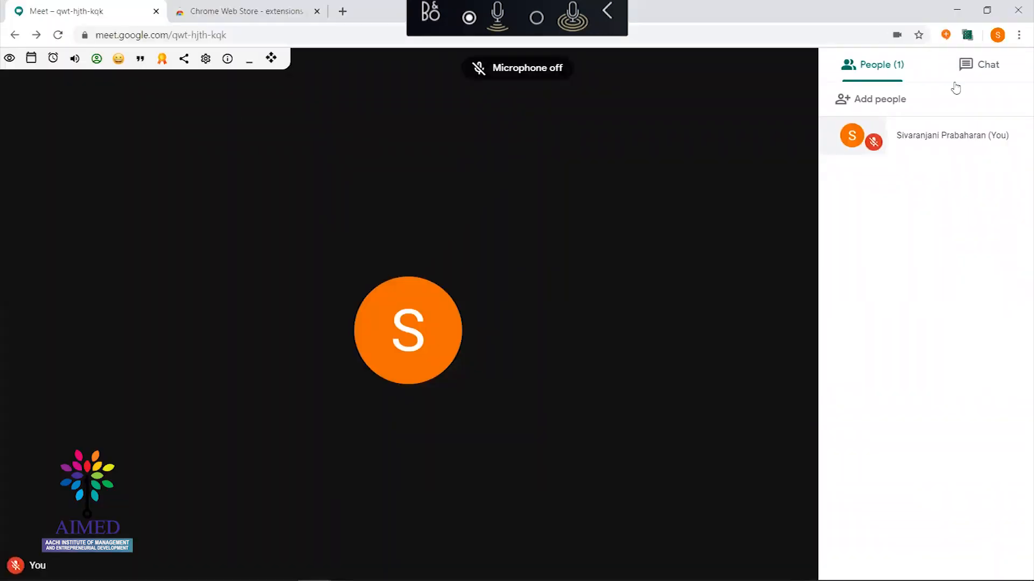
key("ctrl+d")
key("ctrl+d")
key("alt+Tab")
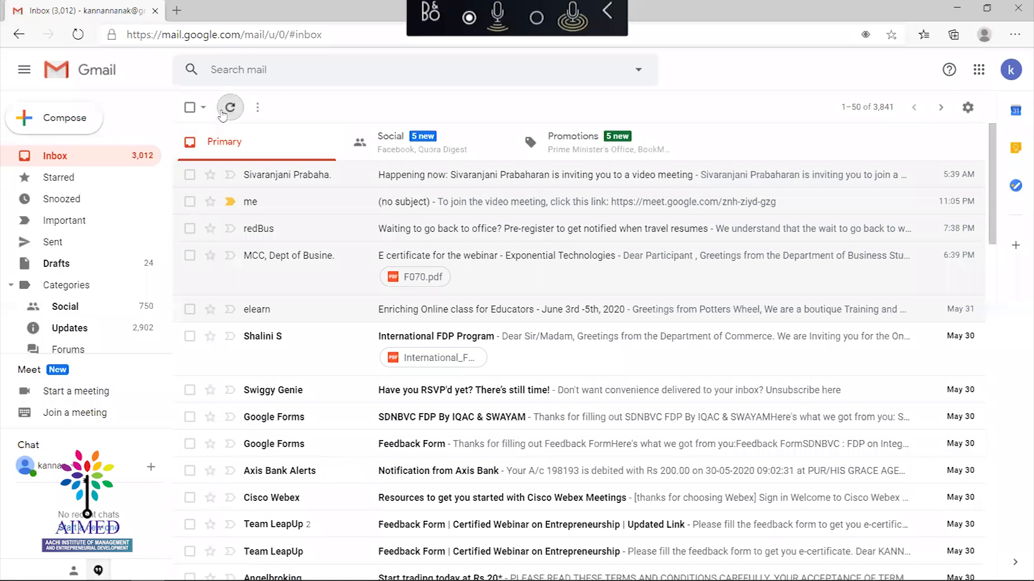
left_click(231, 107)
Return to the Meet call, speak briefly, and show the meeting's joining details
key("alt+Tab")
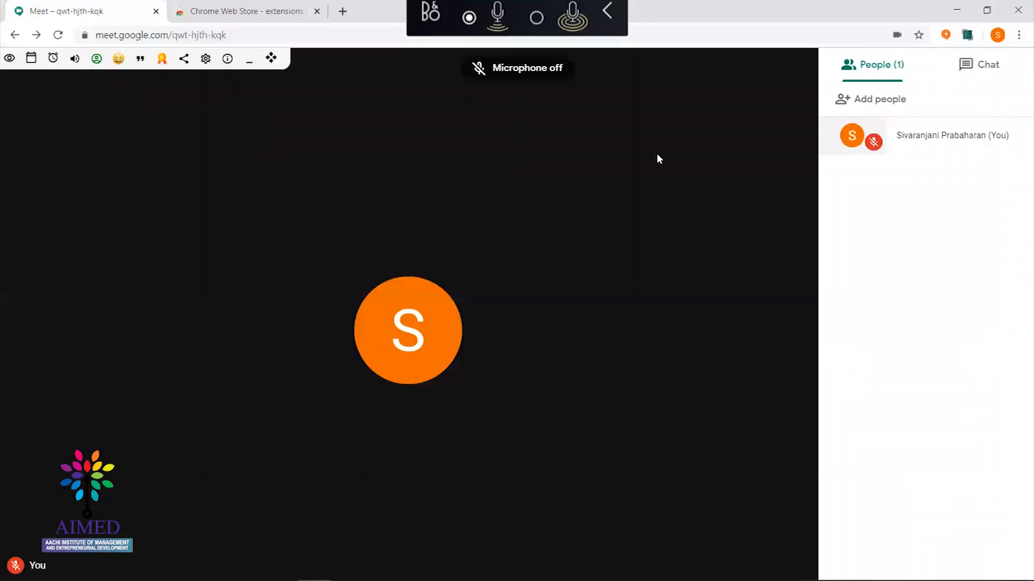
key("ctrl+d")
key("ctrl+d")
key("ctrl+alt+p")
key("ctrl+d")
key("ctrl+d")
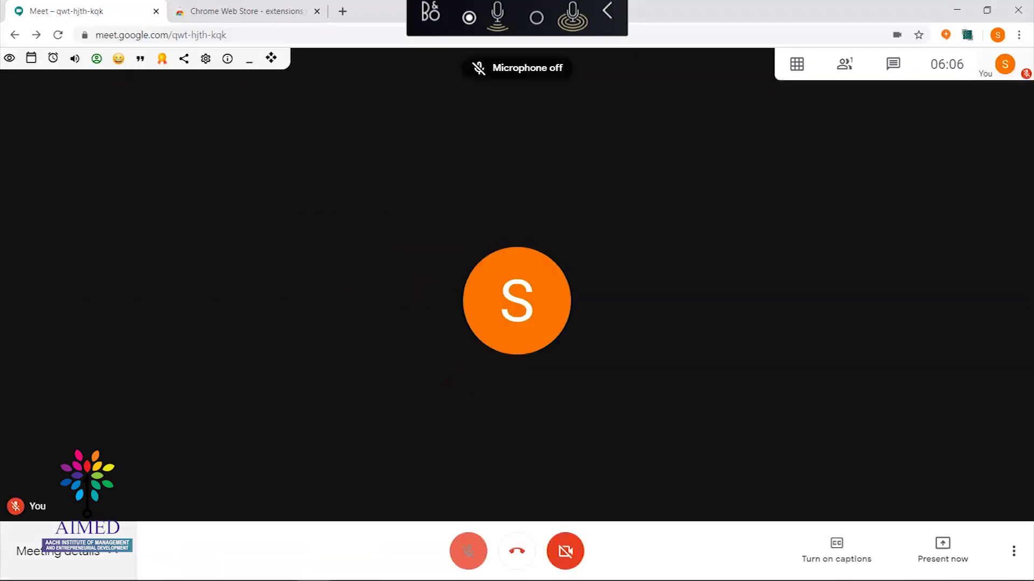
left_click(468, 549)
Show the meeting details, then open the People panel while speaking briefly
left_click(468, 549)
left_click(80, 551)
key("ctrl+d")
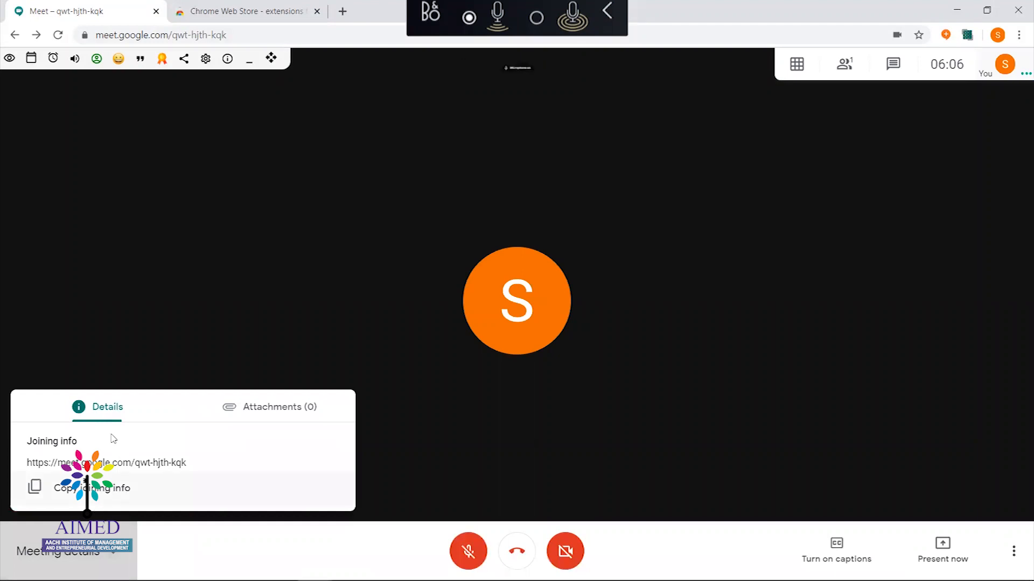
key("ctrl+d")
key("ctrl+d")
key("ctrl+d")
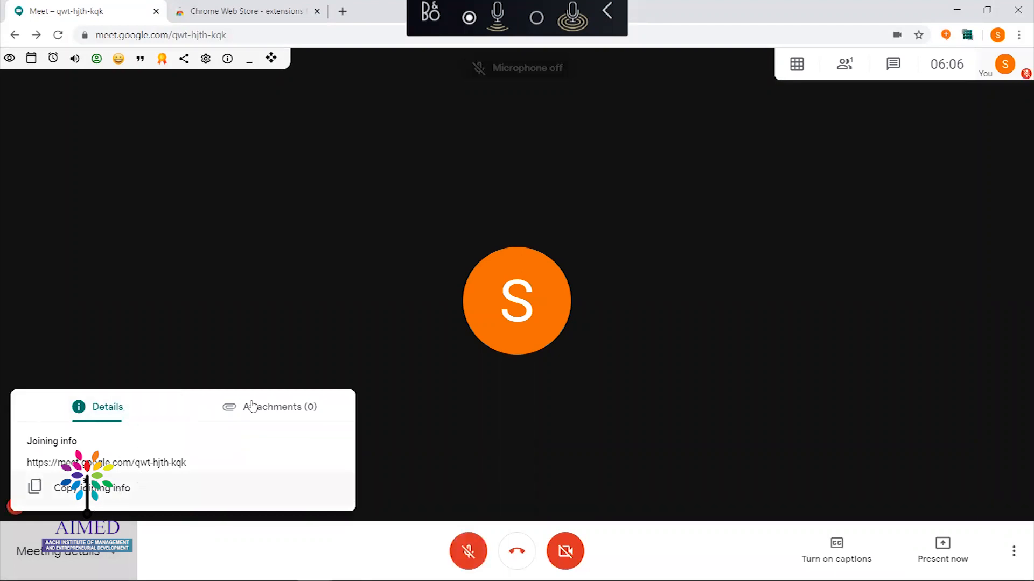
key("ctrl+d")
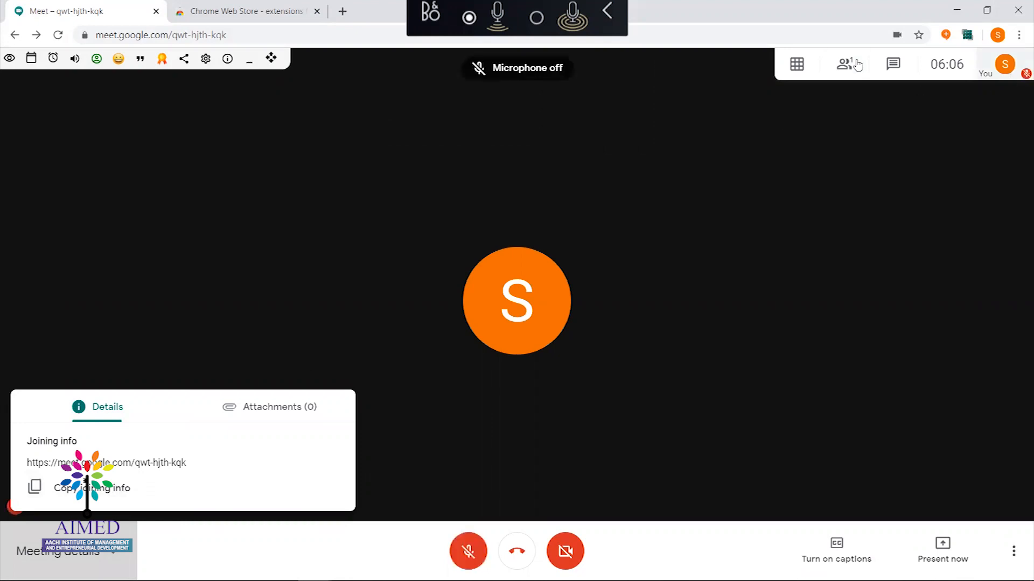
key("space")
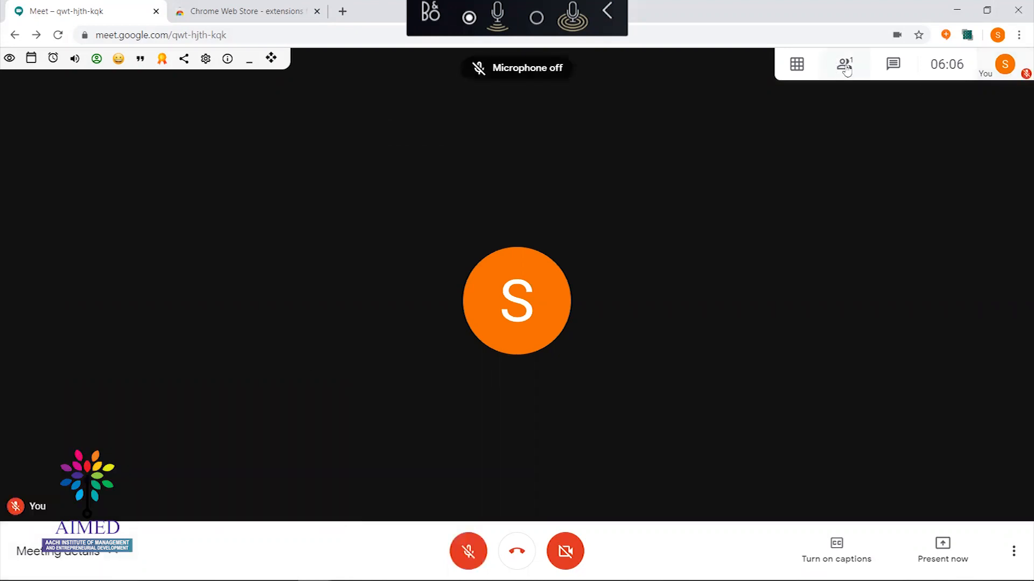
left_click(845, 64)
key("space")
Email-invite the contacts found by searching 'ramkumar' and 'kann' again
left_click(881, 102)
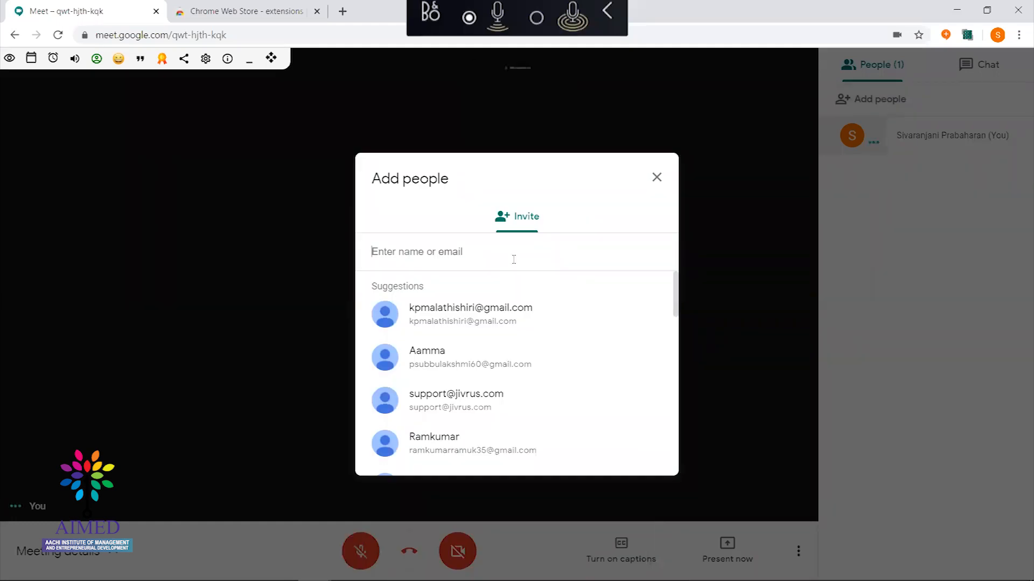
type("ramku")
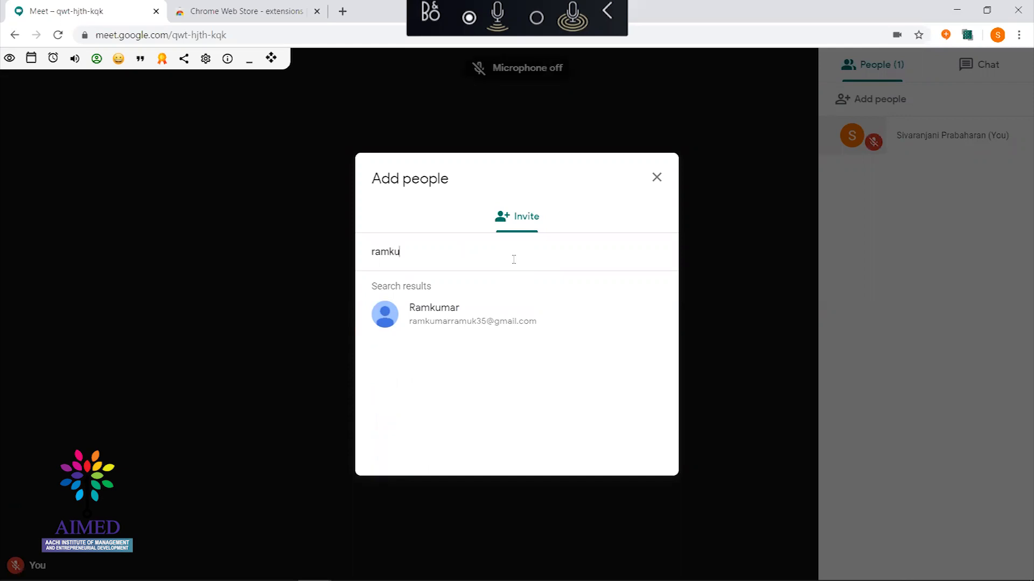
type("mar")
left_click(469, 317)
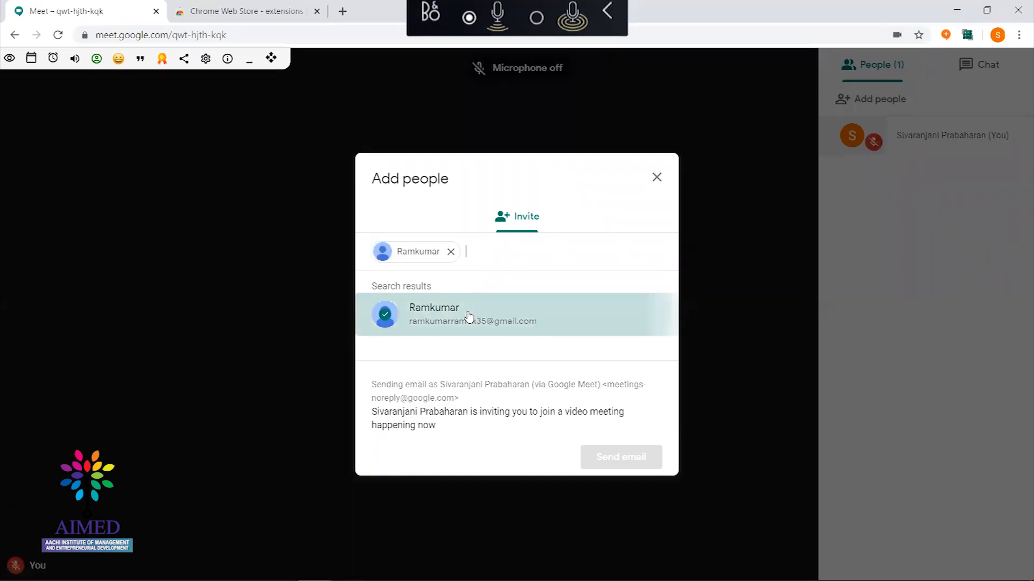
type("kann")
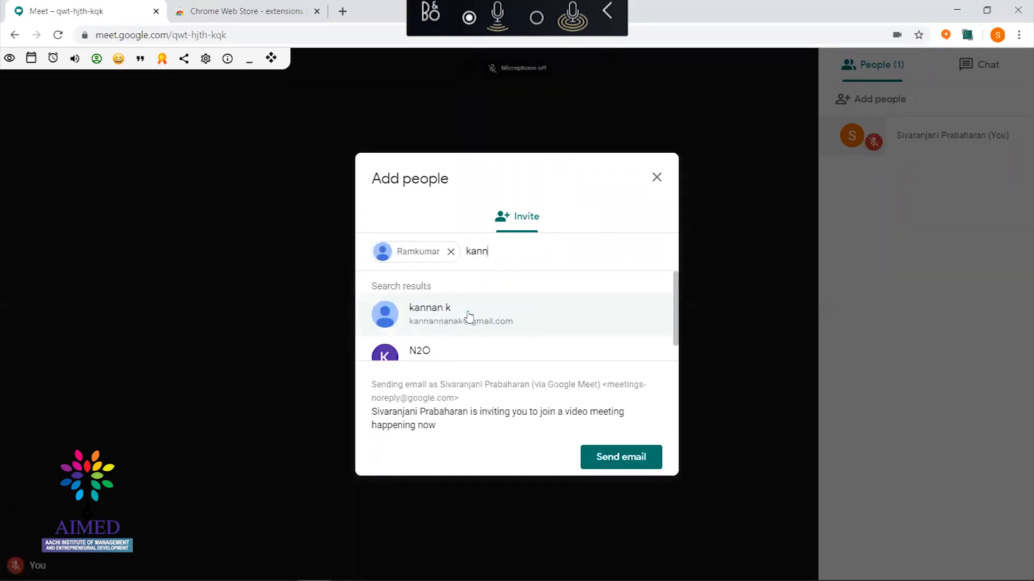
left_click(469, 316)
left_click(619, 457)
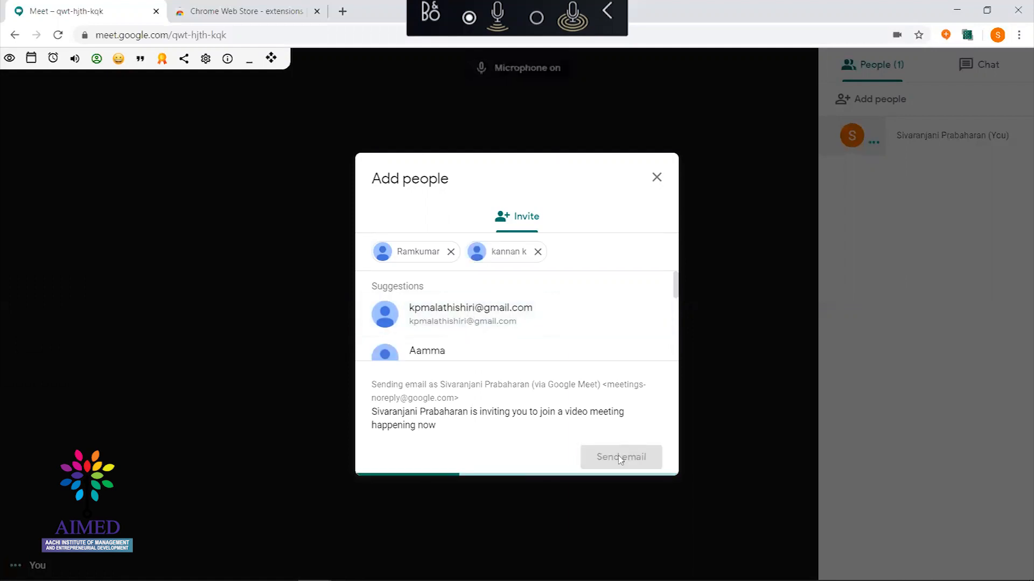
key("ctrl+d")
key("ctrl+d")
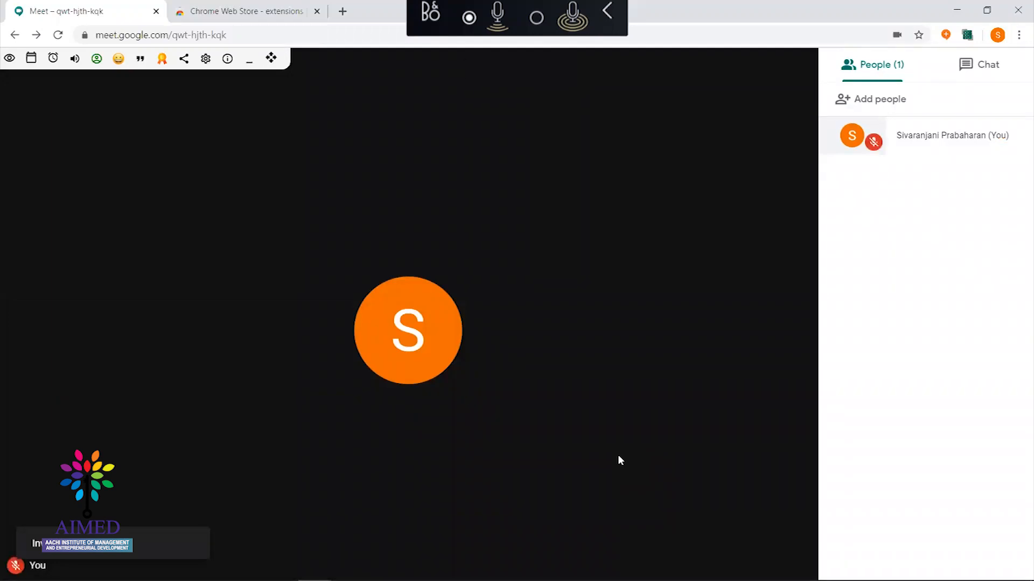
Refresh the Gmail inbox for the invitation and return to the Meet call
key("ctrl+d")
key("ctrl+d")
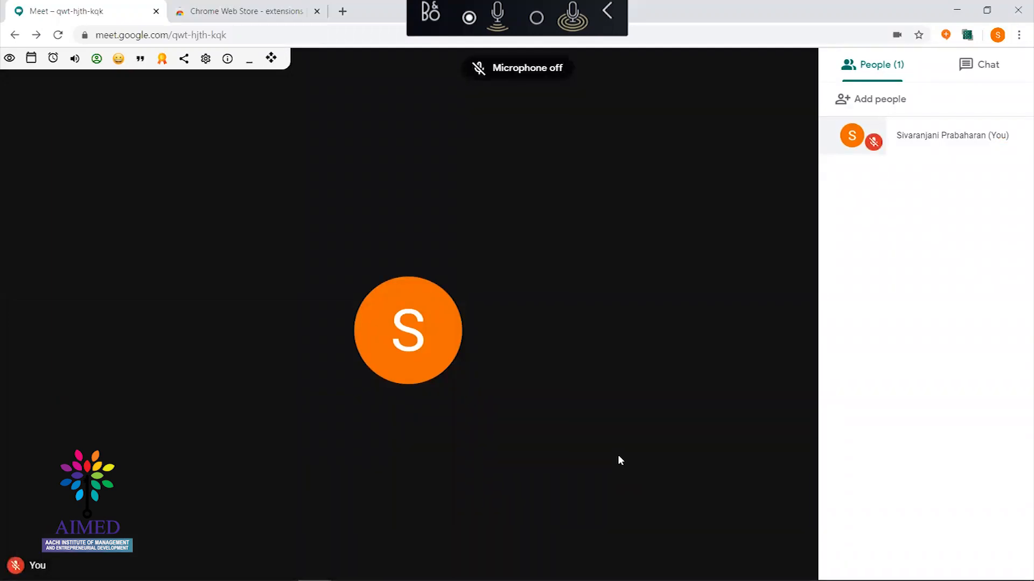
key("ctrl+d")
key("ctrl+d")
key("alt+Tab")
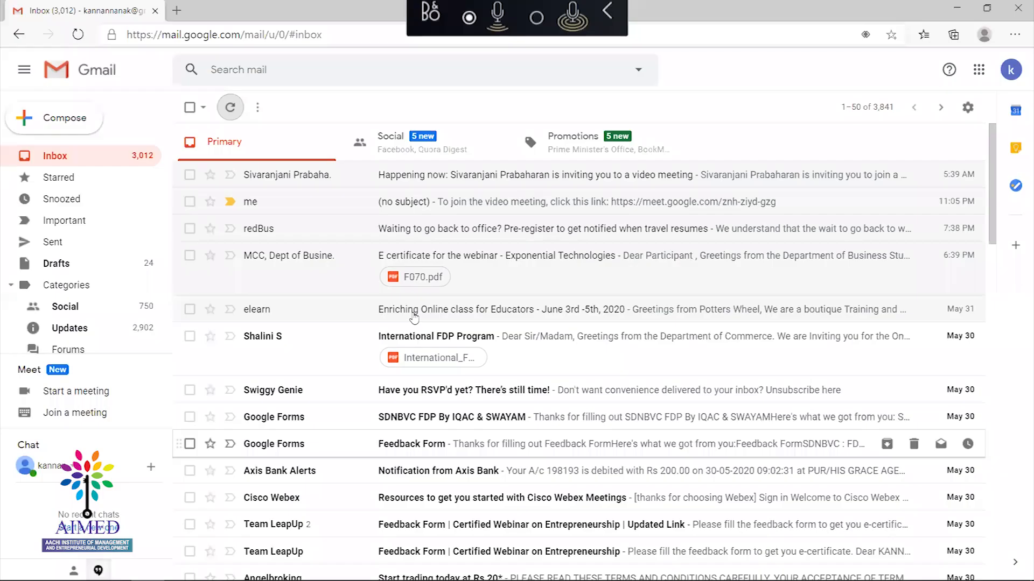
left_click(228, 107)
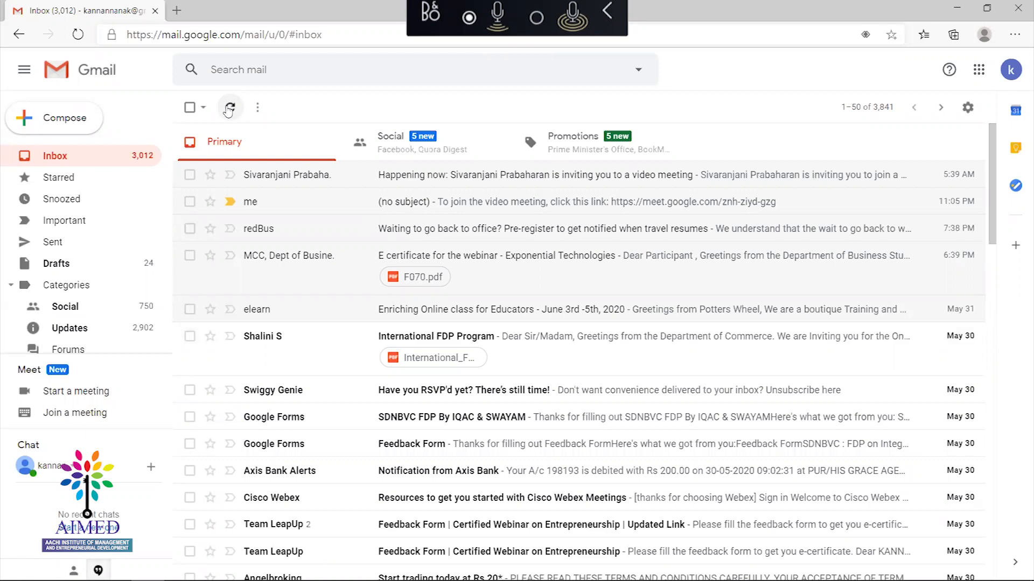
key("alt+Tab")
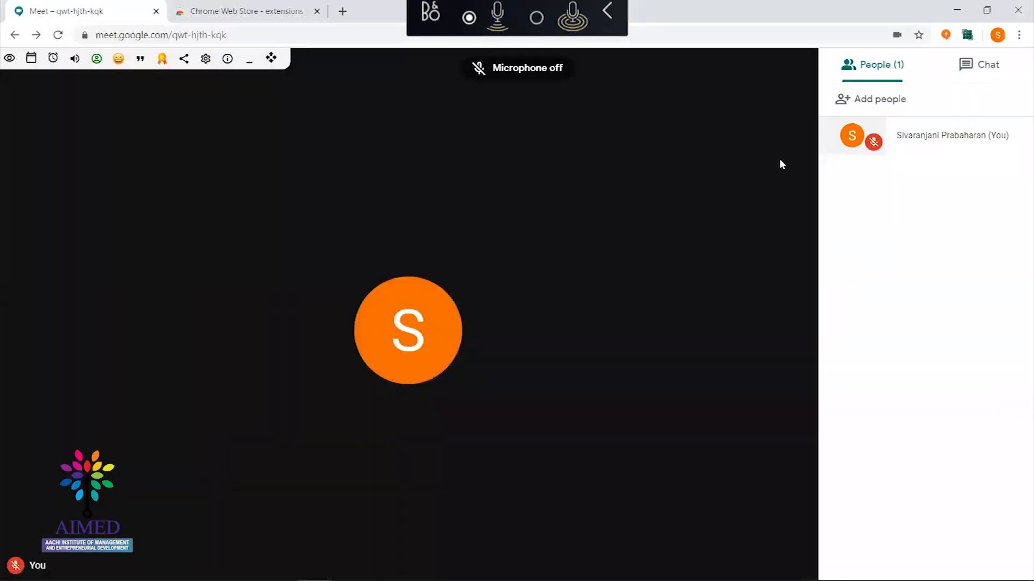
Speak briefly, leave the slide show, and bring up the Chrome Web Store tab
key("space")
key("space")
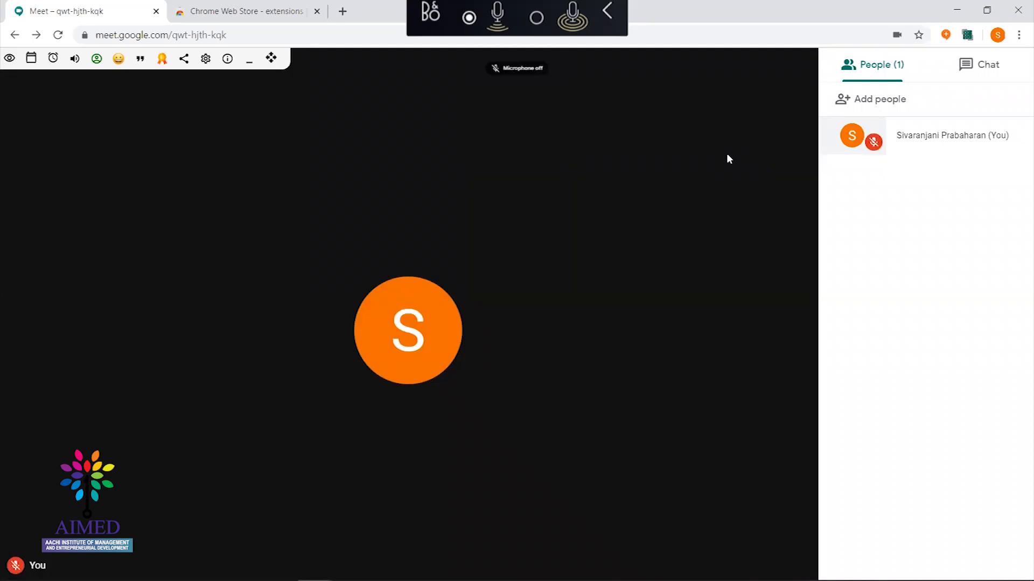
key("space")
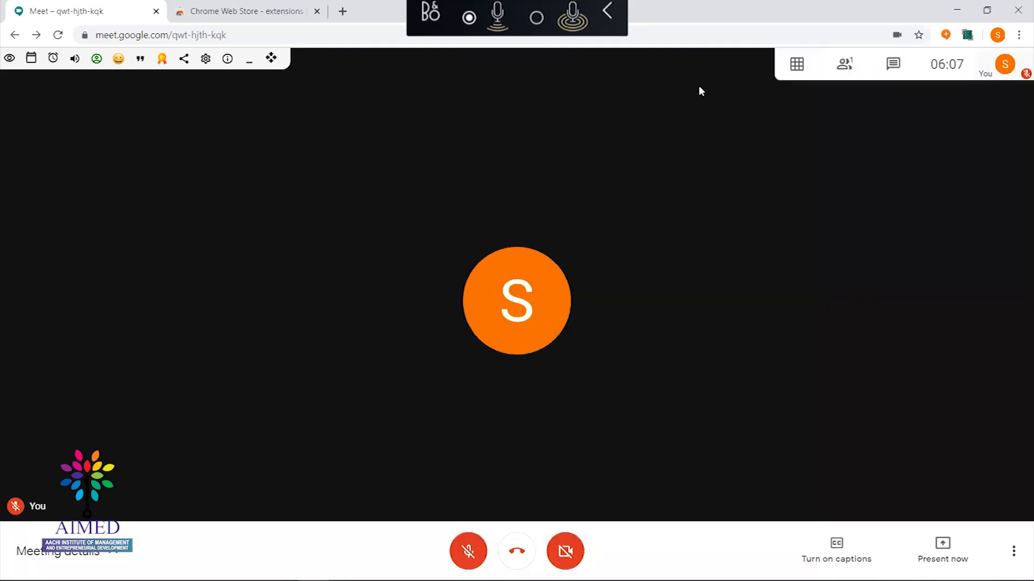
key("space")
mouse_move(785, 72)
key("space")
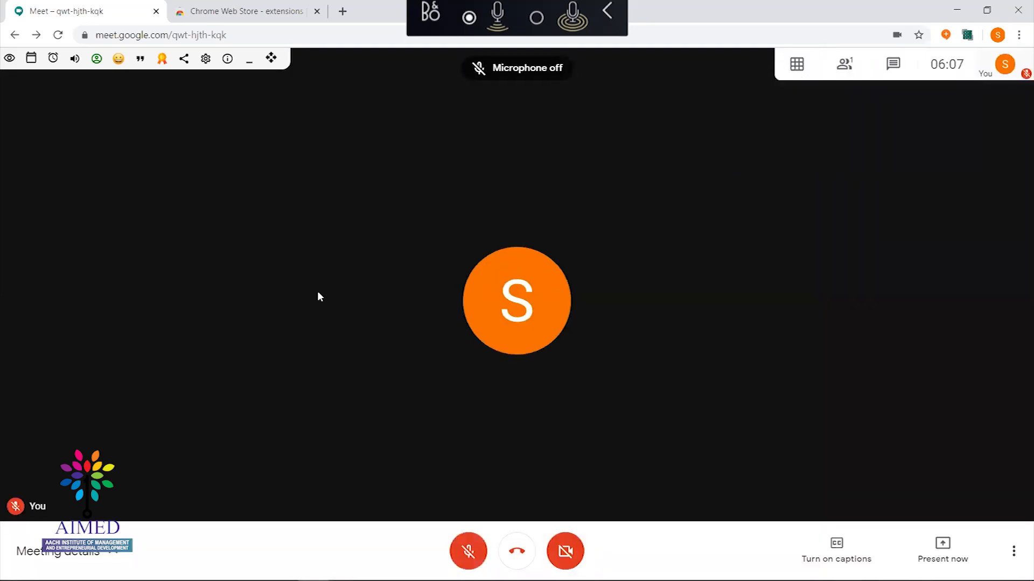
key("space")
key("alt+Tab")
key("alt+Tab")
key("alt+Tab")
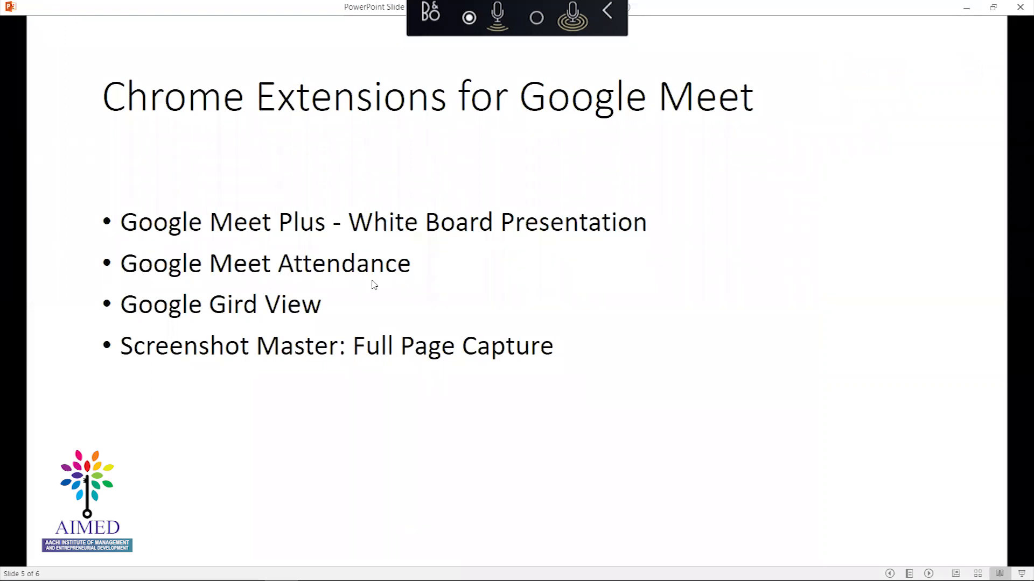
key("alt+Tab")
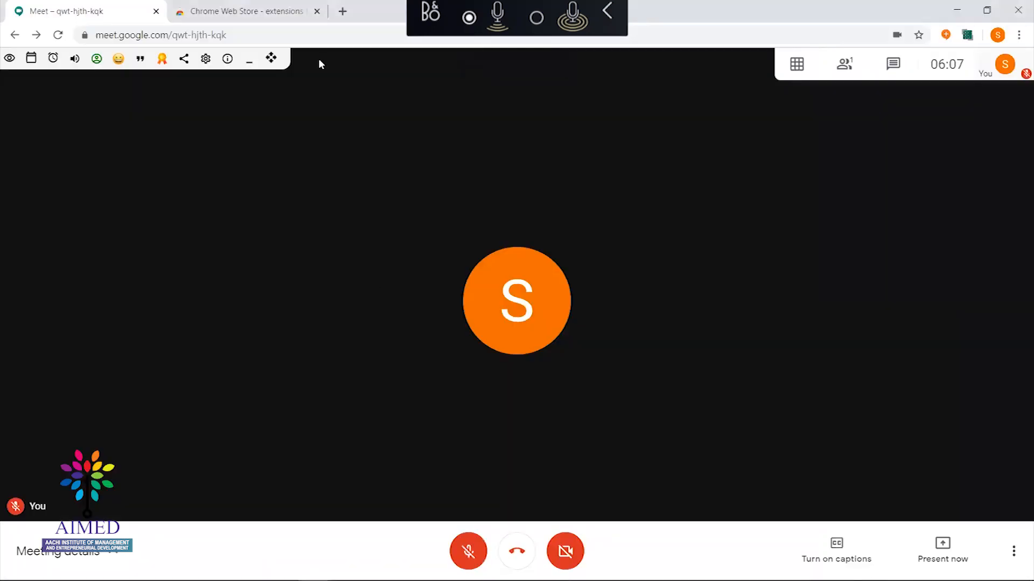
left_click(260, 15)
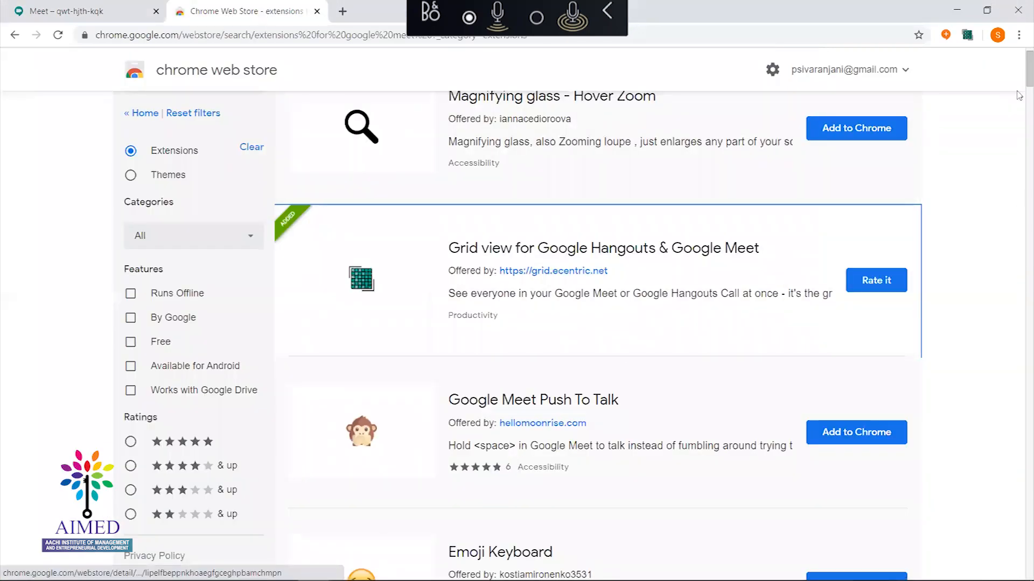
Search the Web Store for 'attendance' and add Google Meet Attendance to Chrome
scroll(1019, 83, "up", 2)
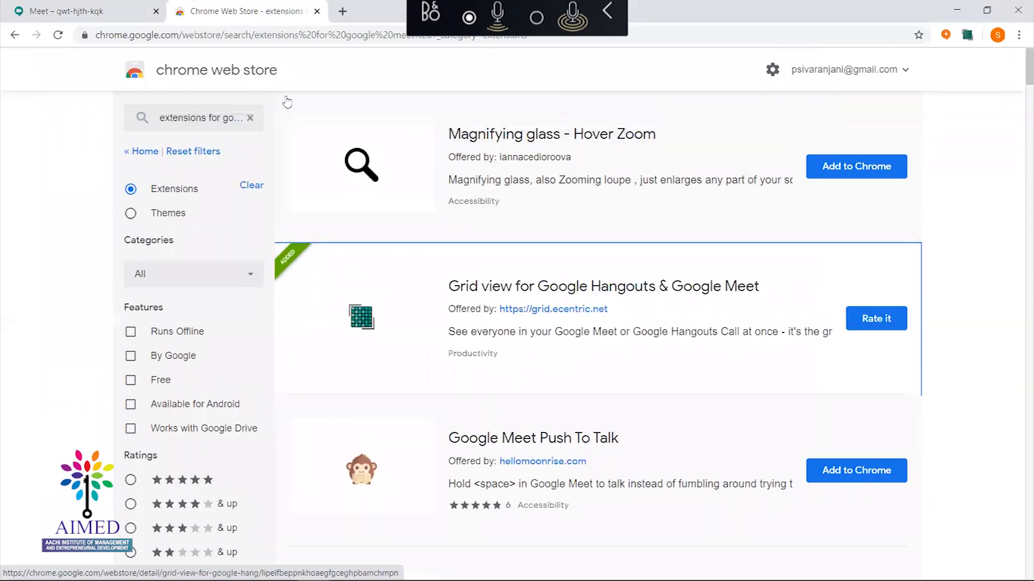
left_click(250, 121)
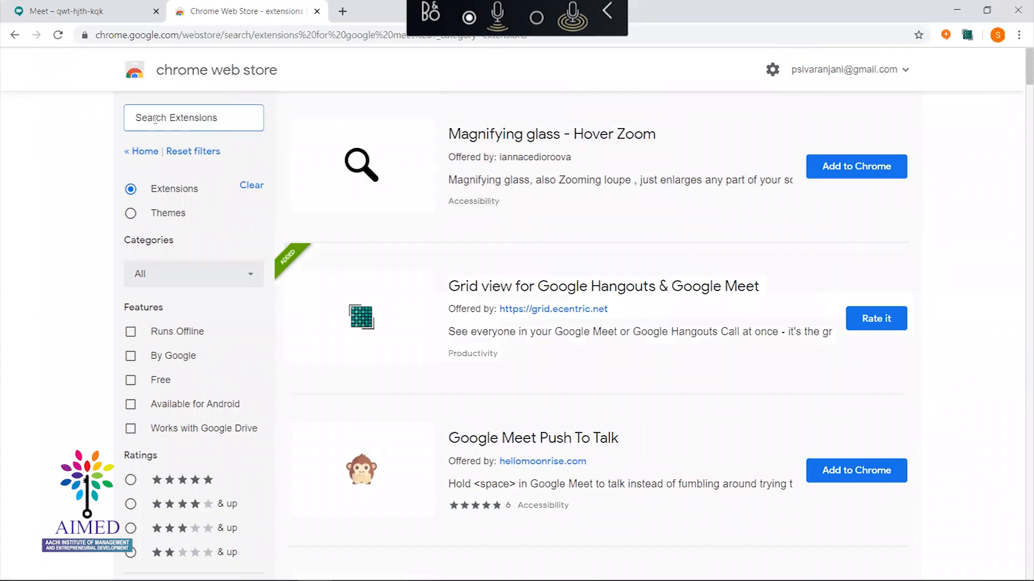
type("attendance")
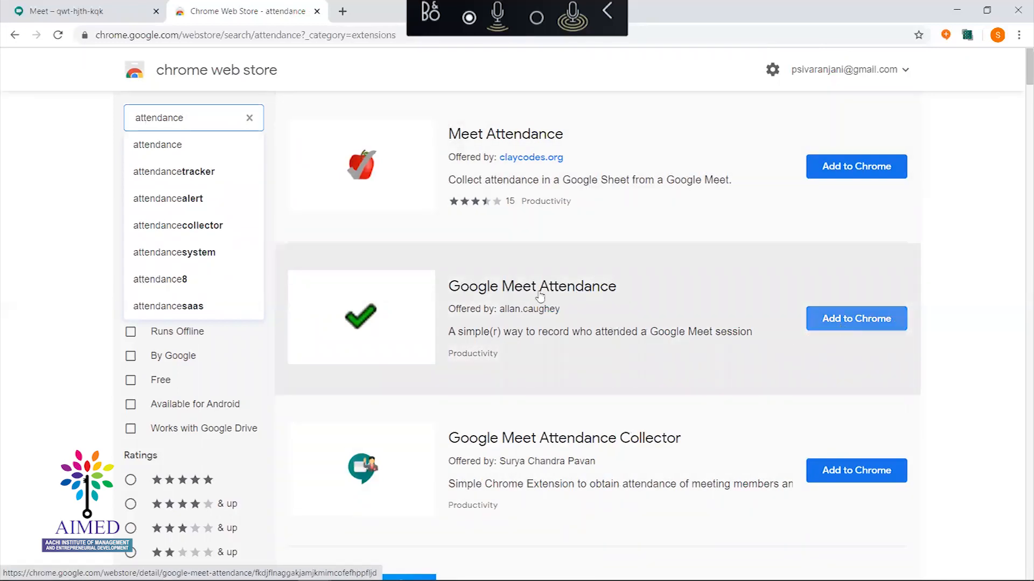
left_click(834, 327)
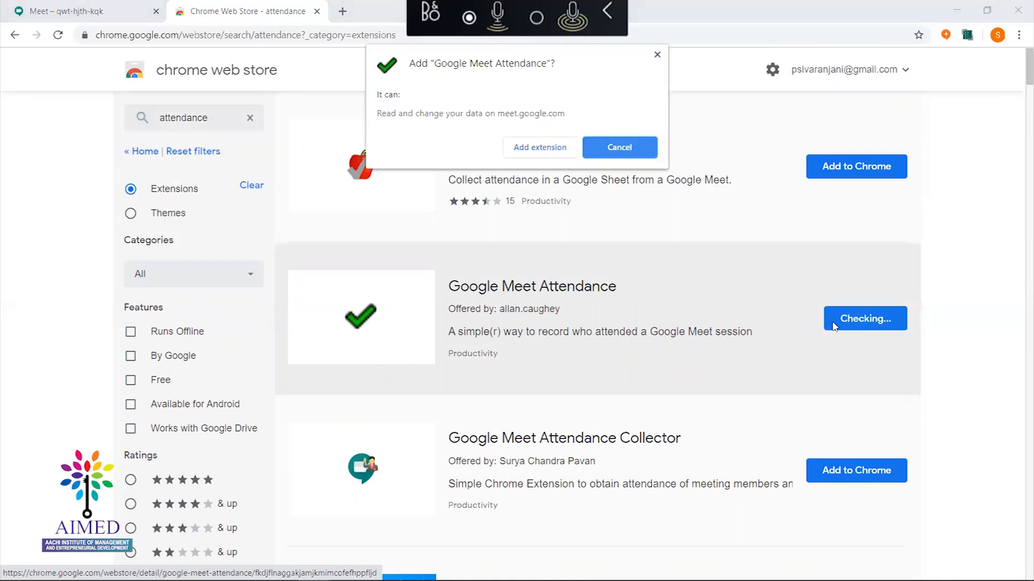
left_click(539, 148)
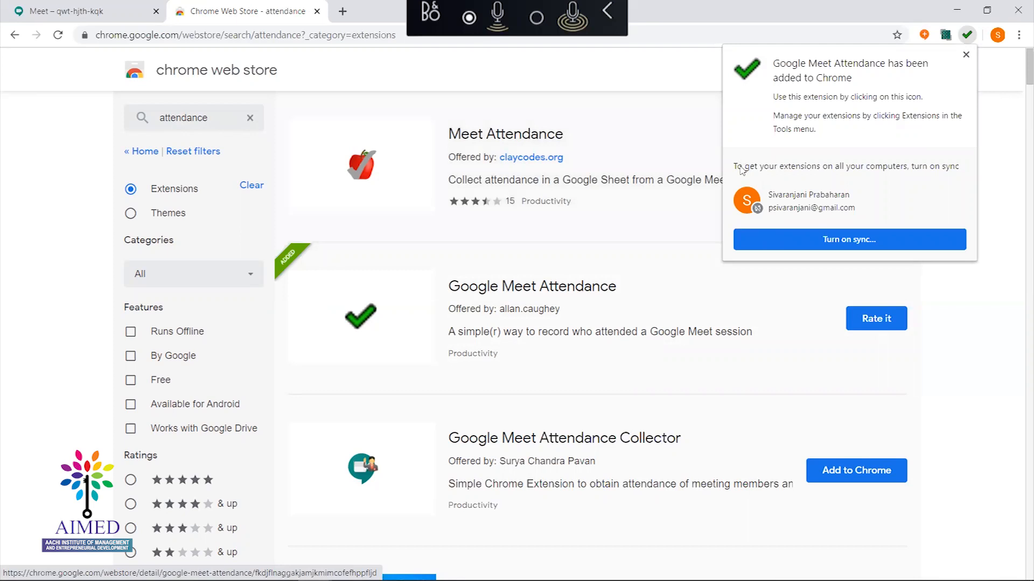
Dismiss the sync prompt by choosing the other profile and minimizing its new window
left_click(843, 240)
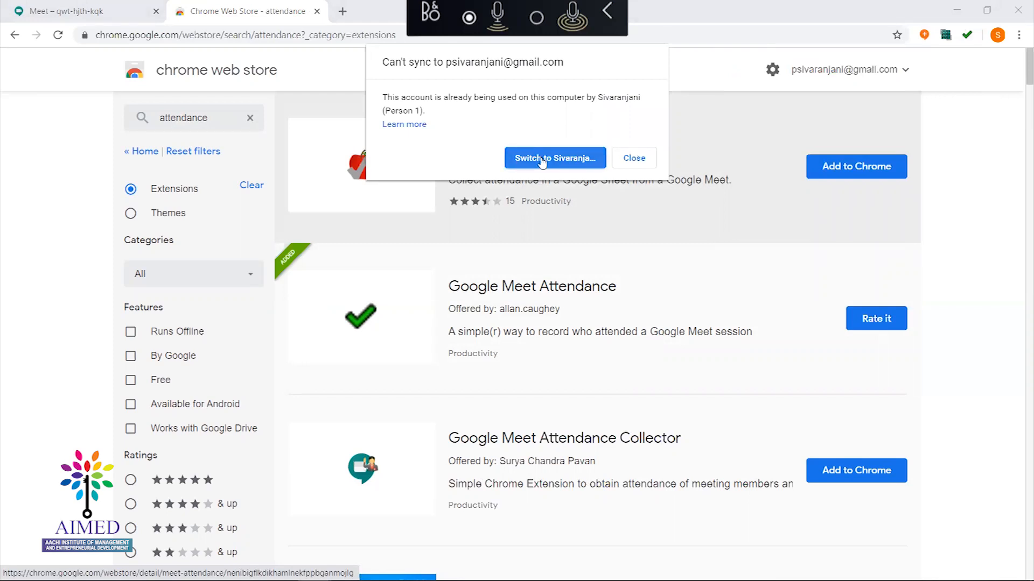
left_click(542, 161)
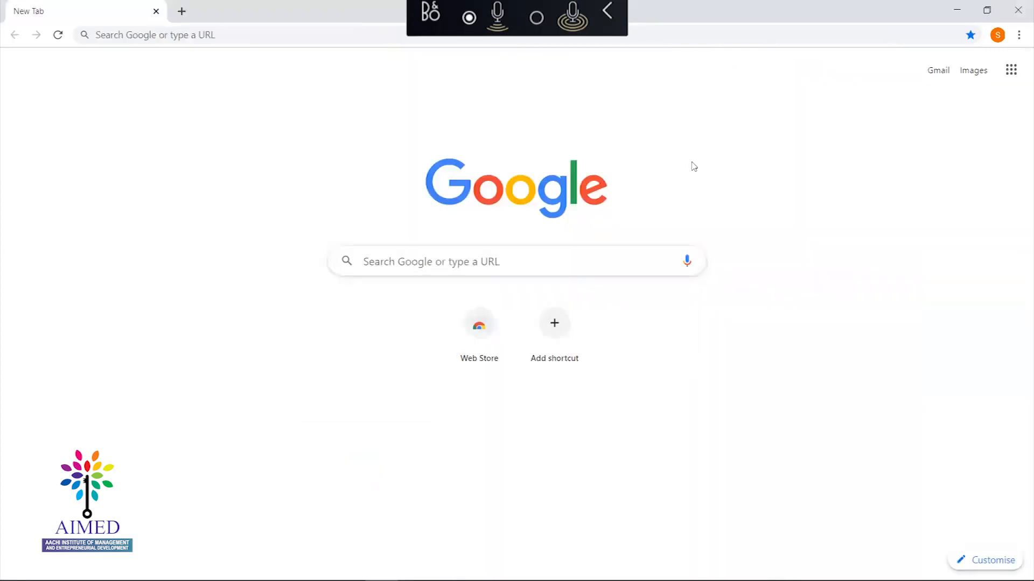
left_click(960, 13)
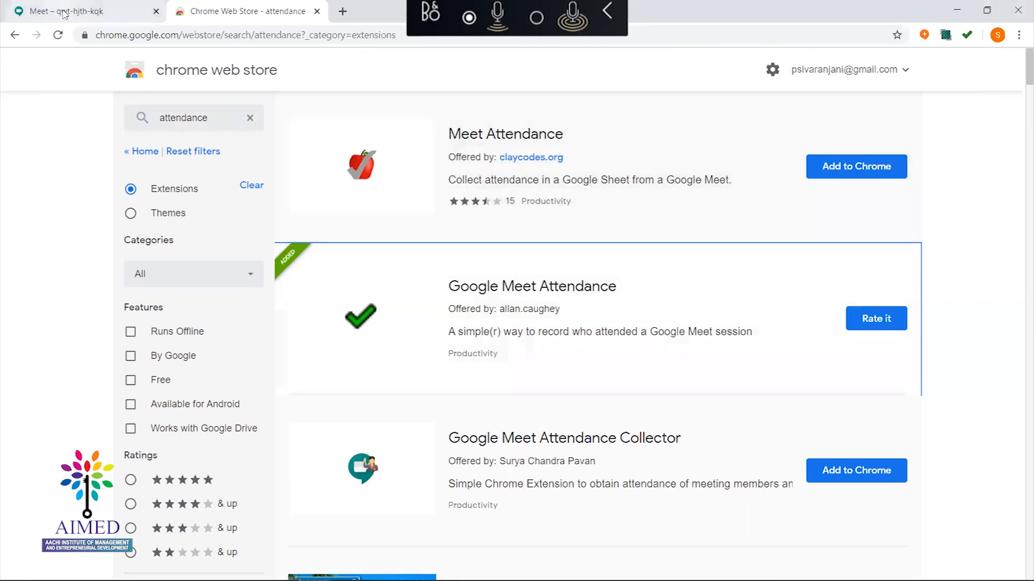
Back in Meet, open and close the Google Meet Attendance popup, then reload the meeting page
left_click(65, 14)
key("ctrl+d")
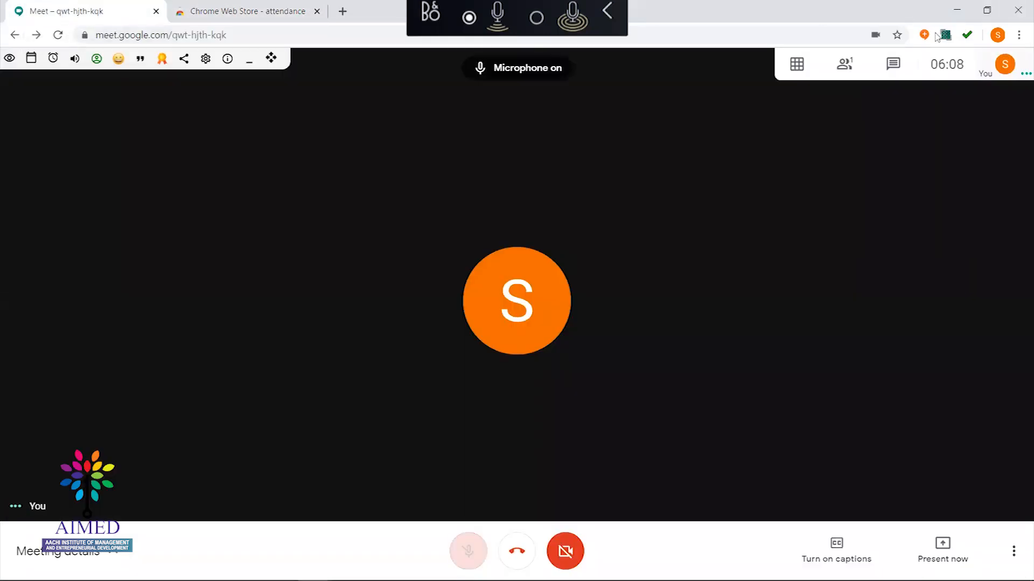
key("ctrl+d")
key("ctrl+d")
key("ctrl+d")
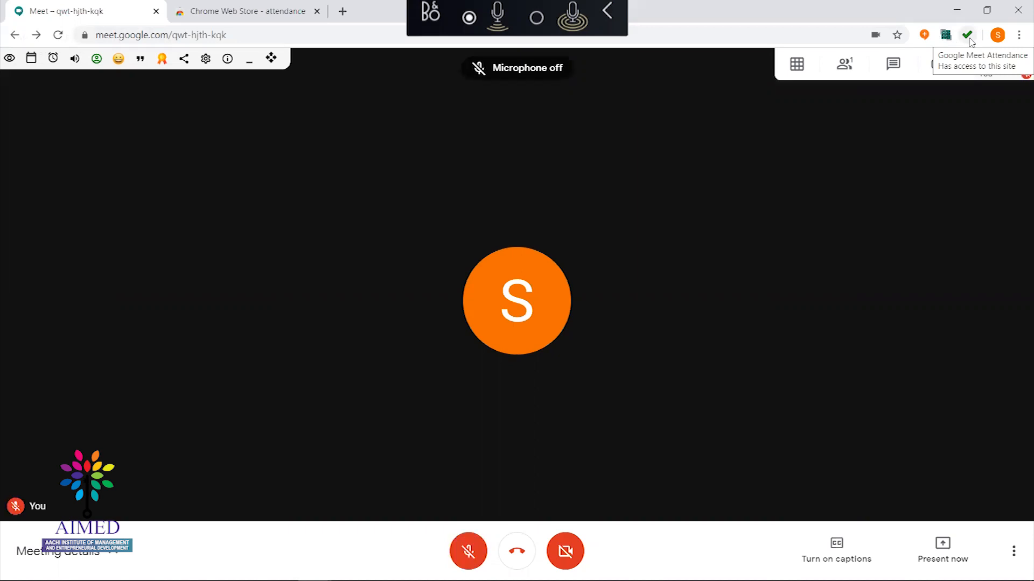
left_click(967, 35)
key("ctrl+d")
key("ctrl+d")
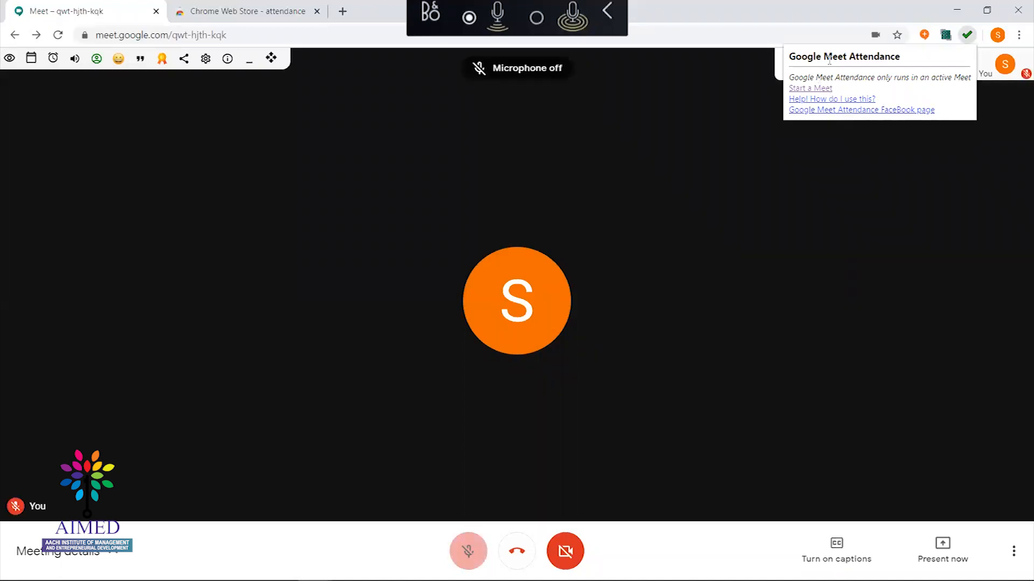
left_click(481, 183)
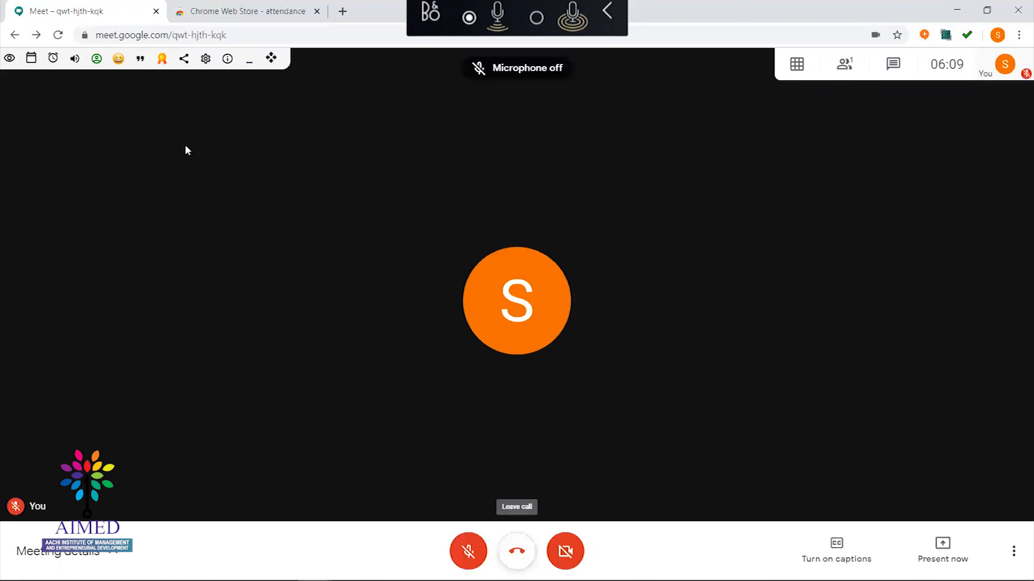
left_click(58, 35)
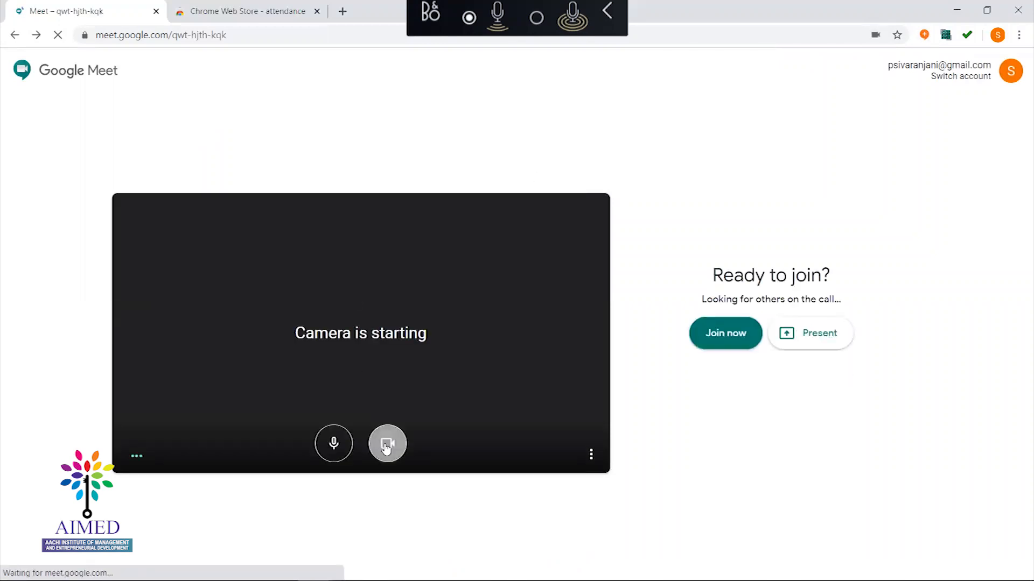
Turn the camera off, close the attendance help, clear the Class List box, join, and mute with Ctrl+D
left_click(387, 449)
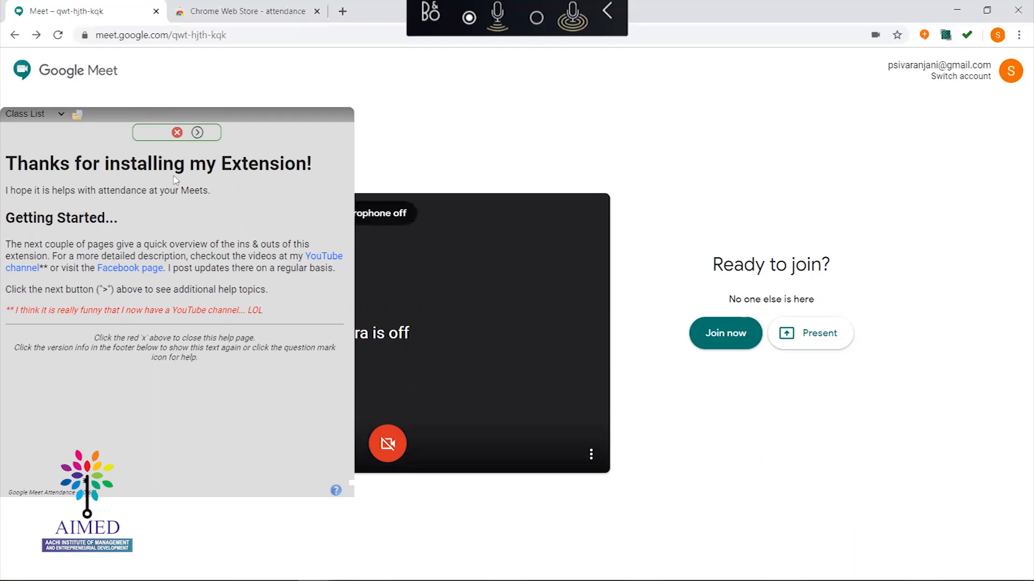
left_click(178, 133)
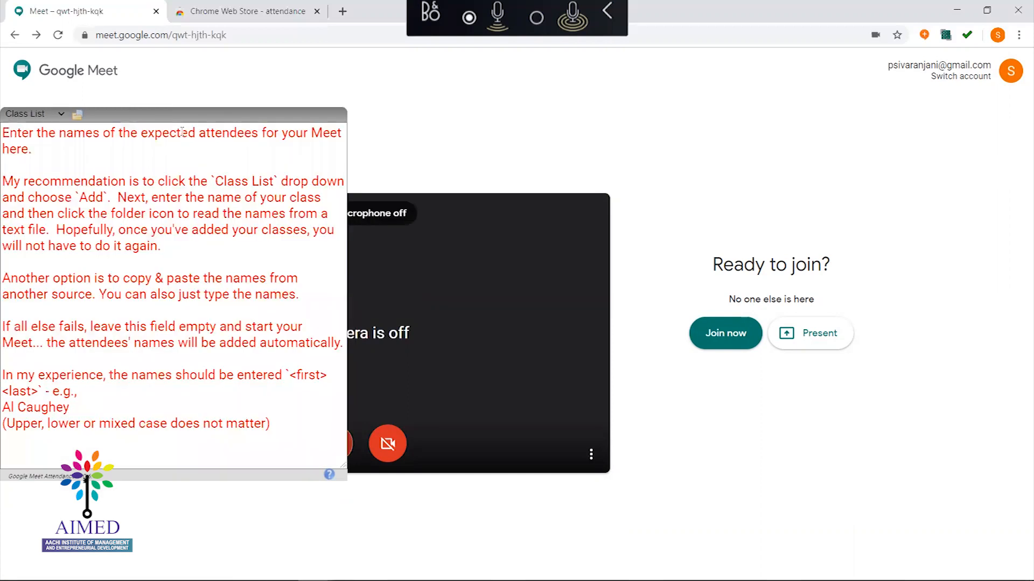
left_click(140, 143)
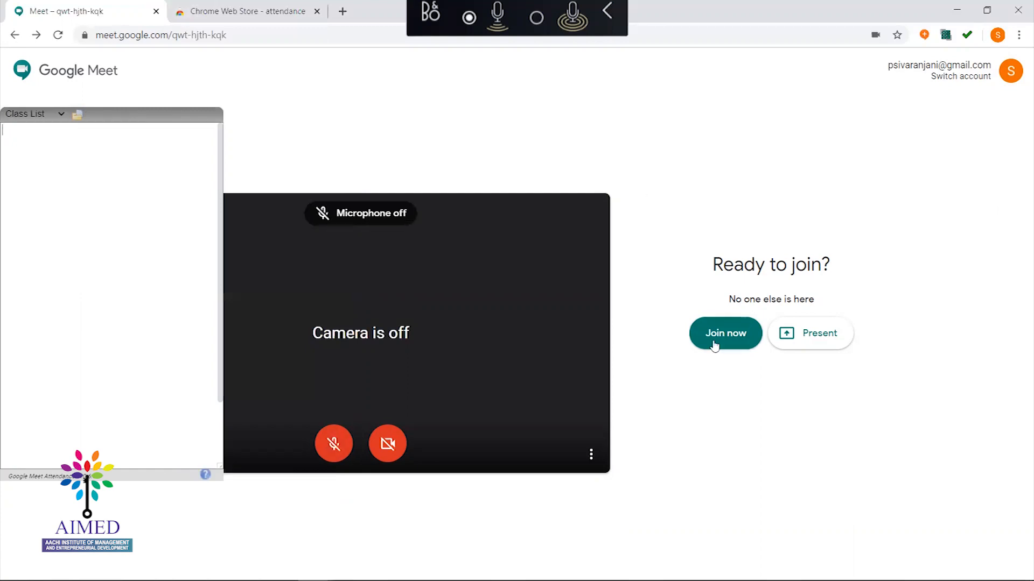
left_click(713, 342)
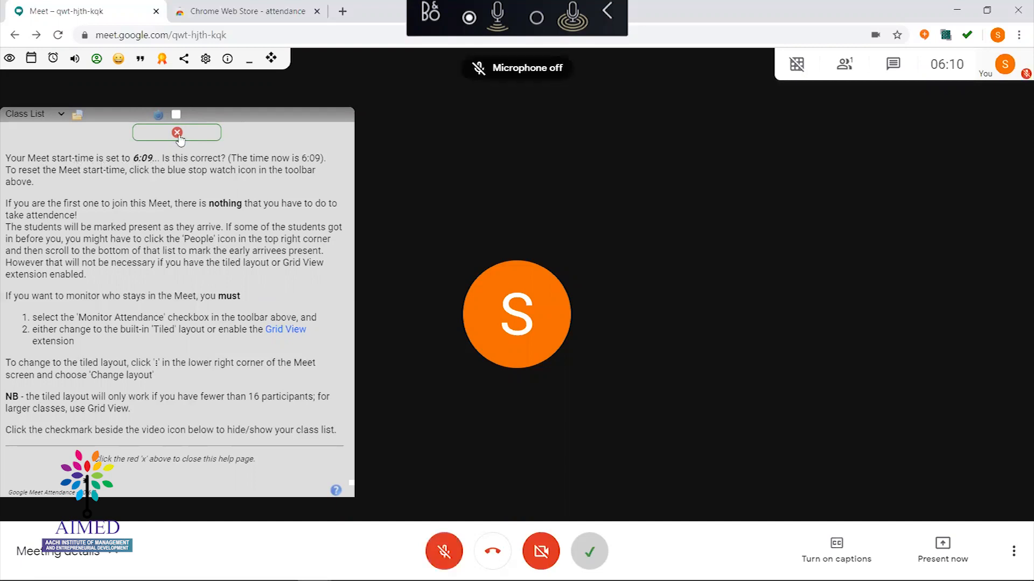
key("ctrl+d")
key("ctrl+d")
key("ctrl+d")
key("ctrl+d")
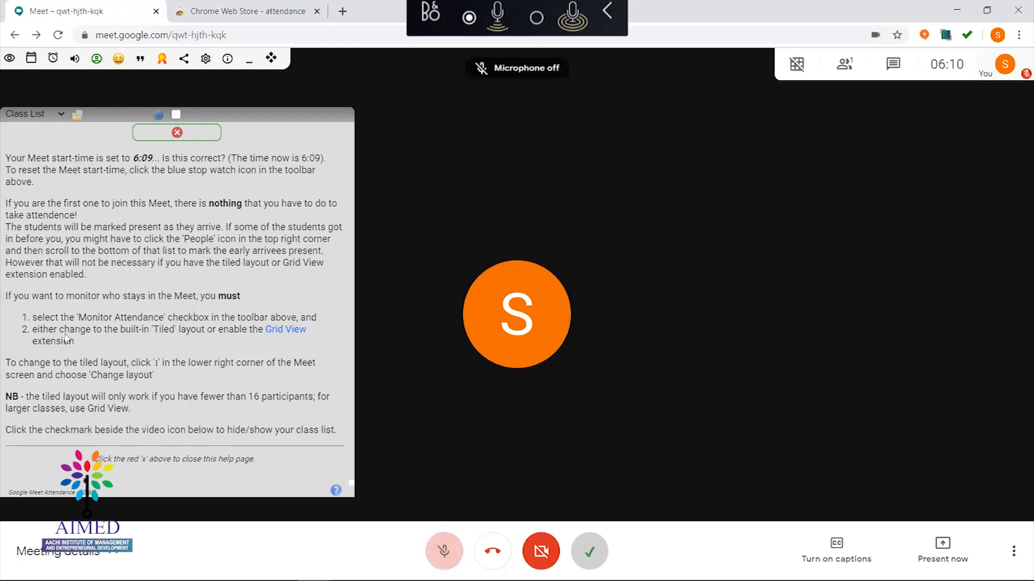
key("ctrl+d")
key("ctrl+d")
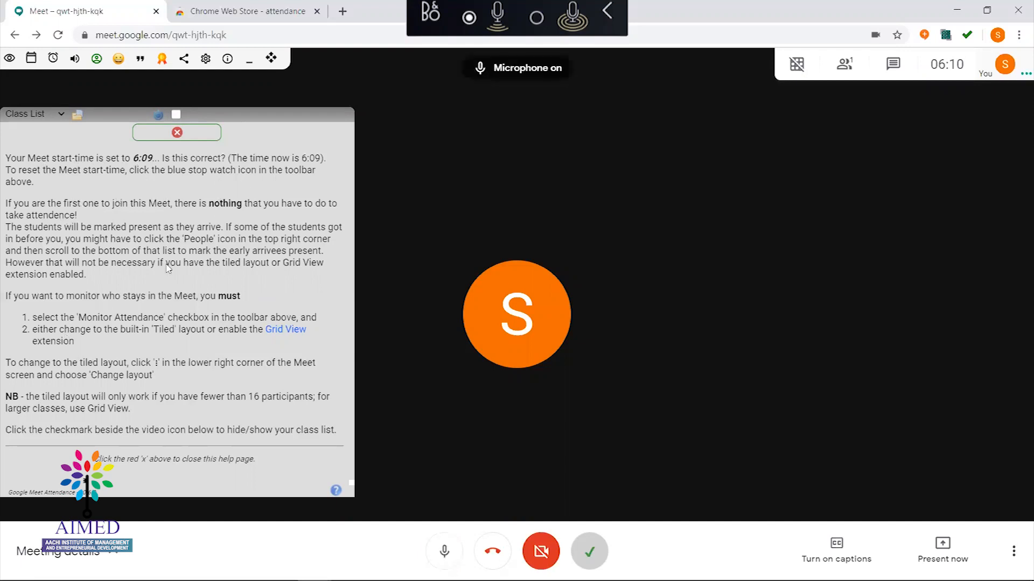
key("ctrl+d")
key("ctrl+d")
key("ctrl+d")
key("ctrl+d")
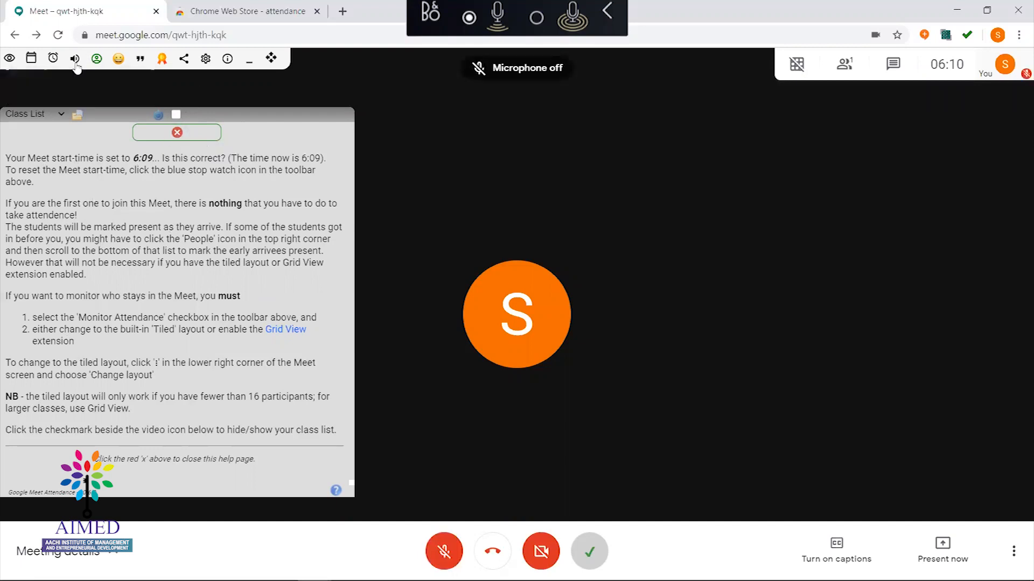
key("ctrl+d")
key("ctrl+d")
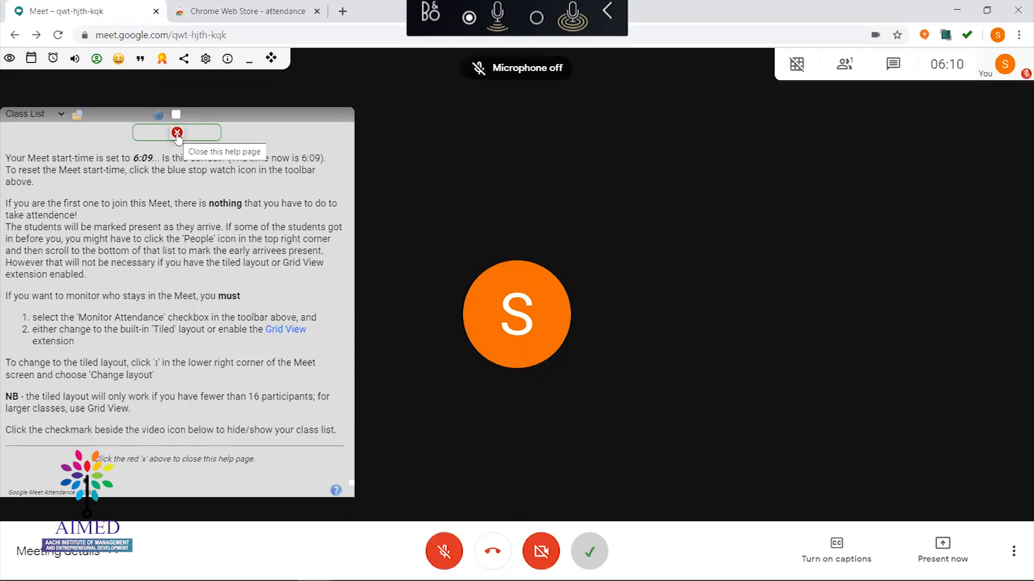
Close the grid view options and toggle the microphone on and off with Ctrl+D several times
left_click(177, 135)
key("ctrl+d")
key("ctrl+d")
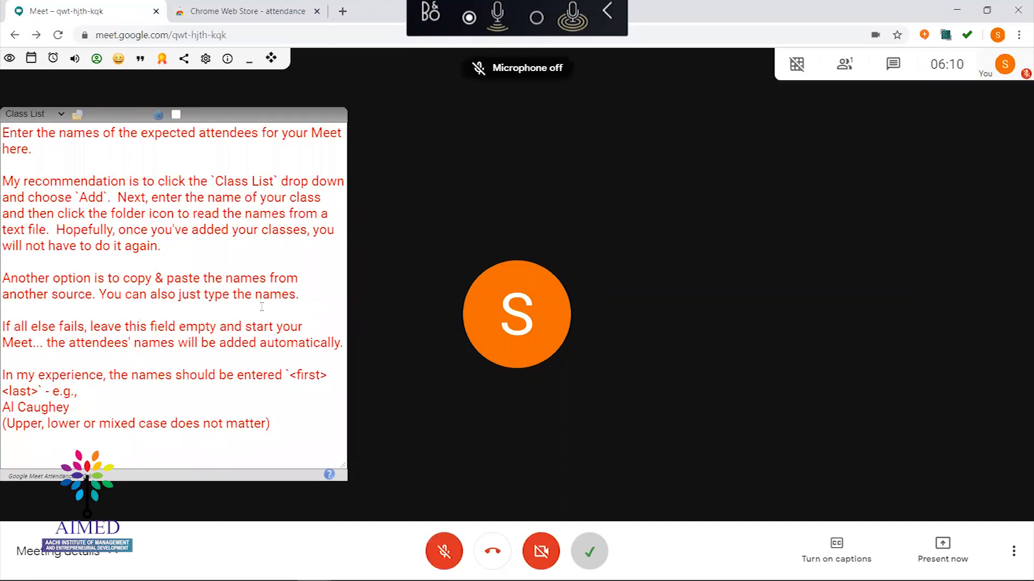
key("ctrl+d")
key("ctrl+d")
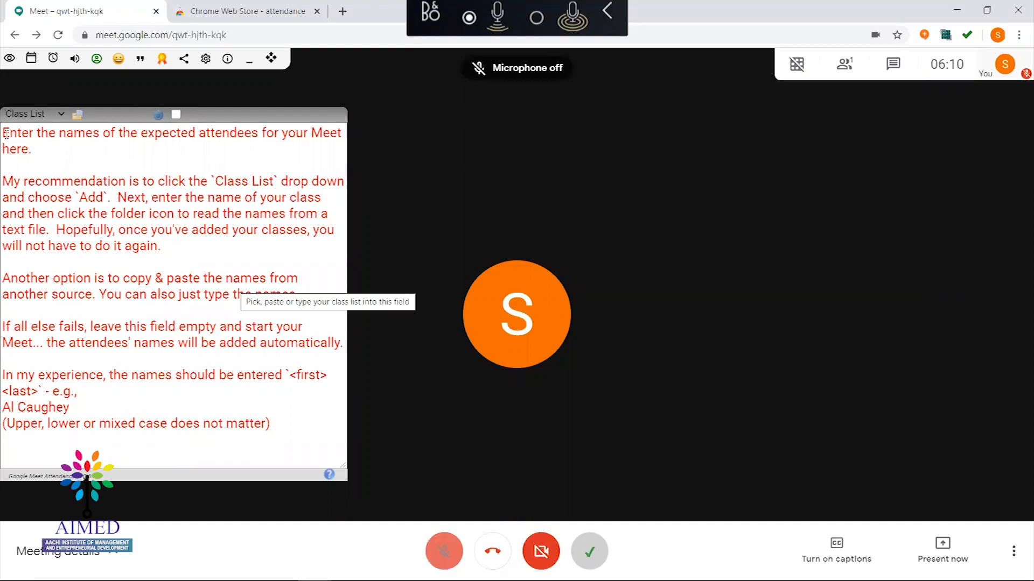
key("ctrl+d")
key("ctrl+d")
key("ctrl+d")
key("ctrl+d")
key("ctrl+d")
key("ctrl+d")
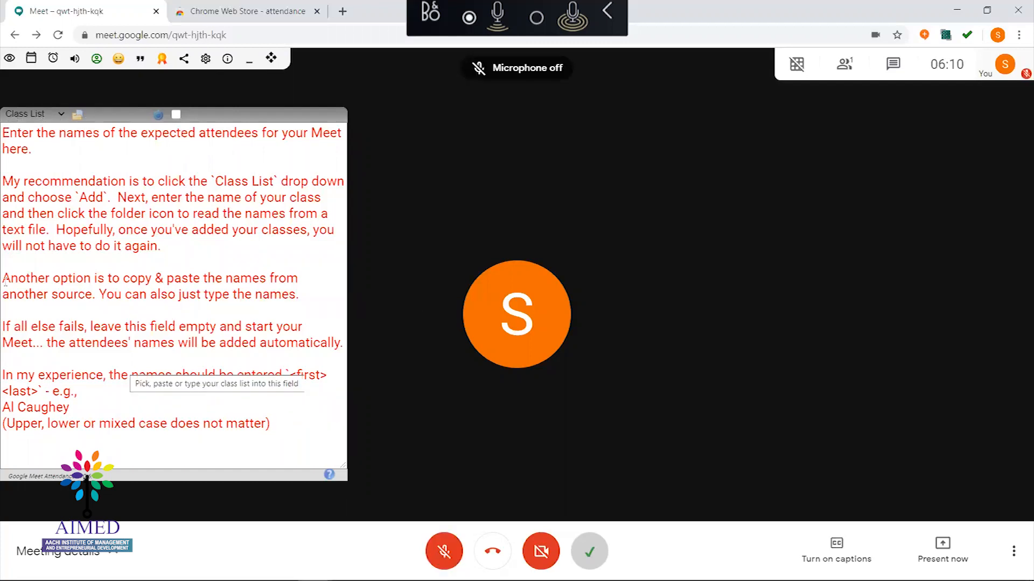
key("ctrl+d")
key("ctrl+d")
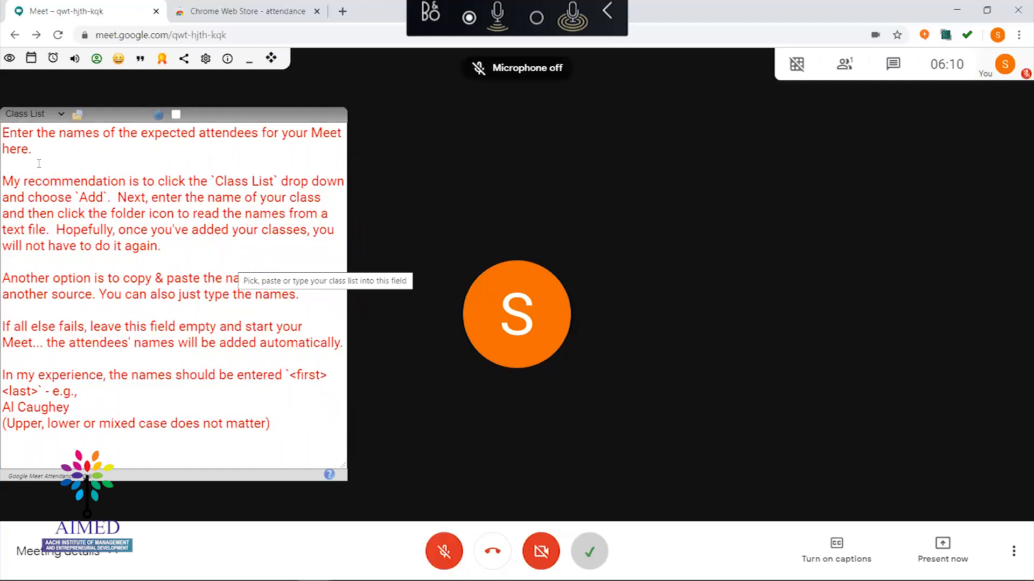
key("ctrl+d")
key("ctrl+d")
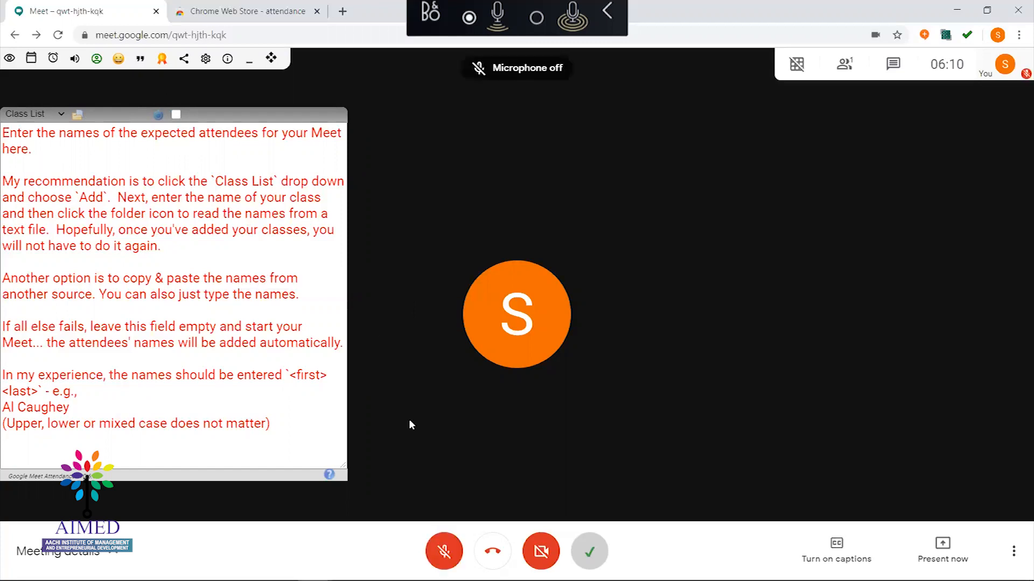
key("ctrl+d")
key("ctrl+d")
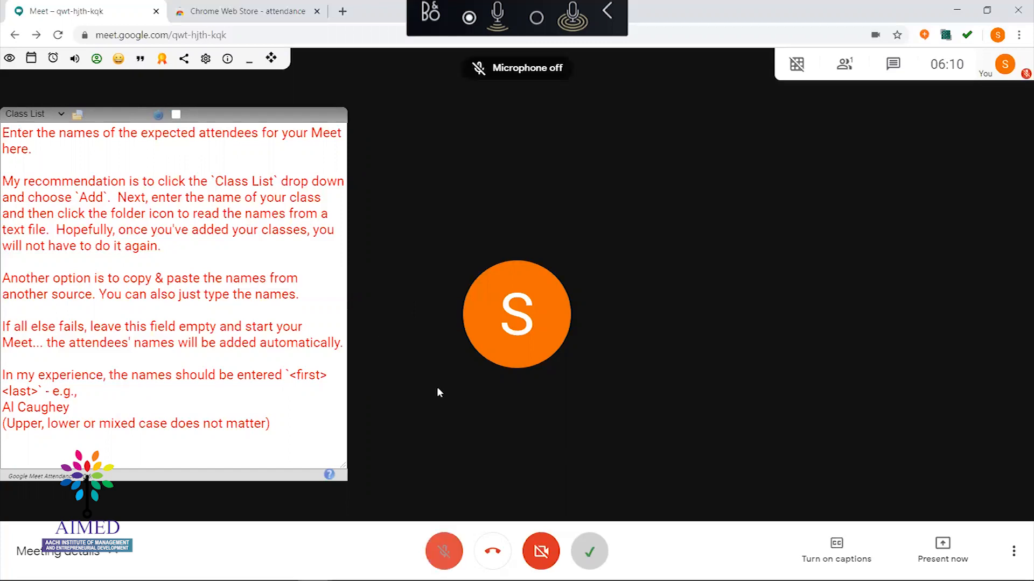
Keep switching the microphone on and off, then bring up the People panel
key("ctrl+d")
key("ctrl+d")
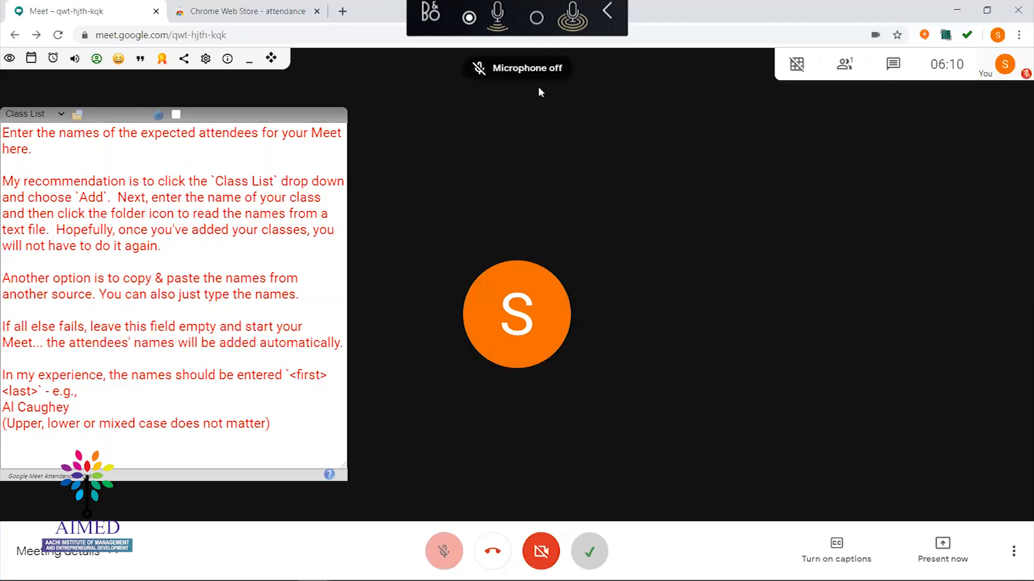
mouse_move(790, 71)
key("ctrl+d")
key("ctrl+d")
key("ctrl+d")
key("ctrl+d")
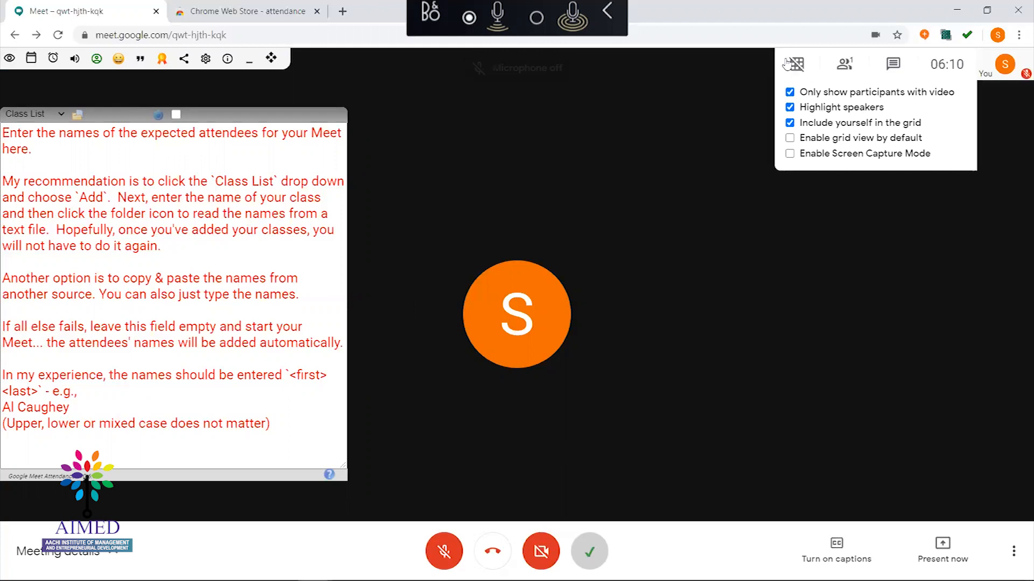
key("ctrl+d")
key("ctrl+d")
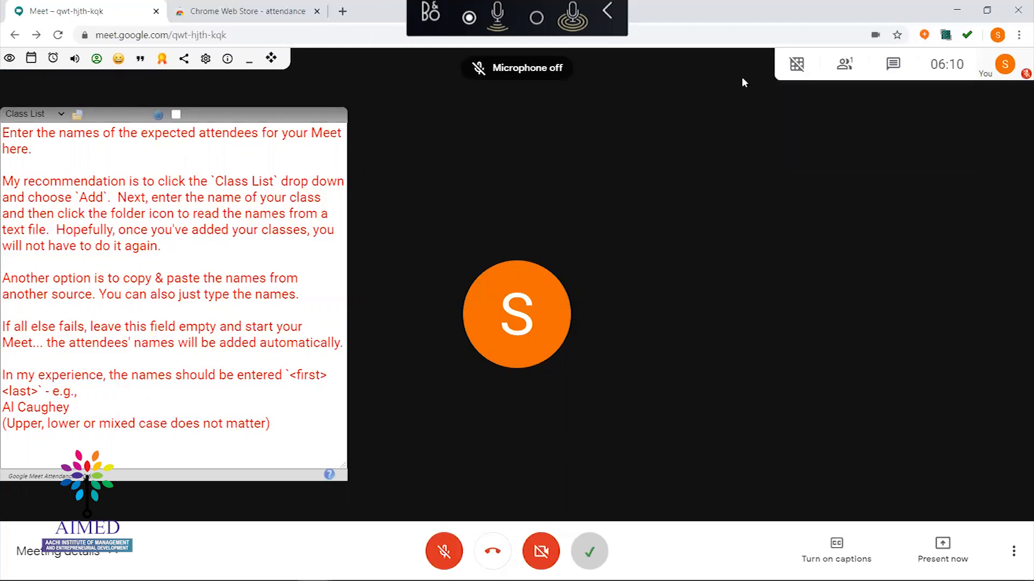
key("ctrl+d")
key("ctrl+d")
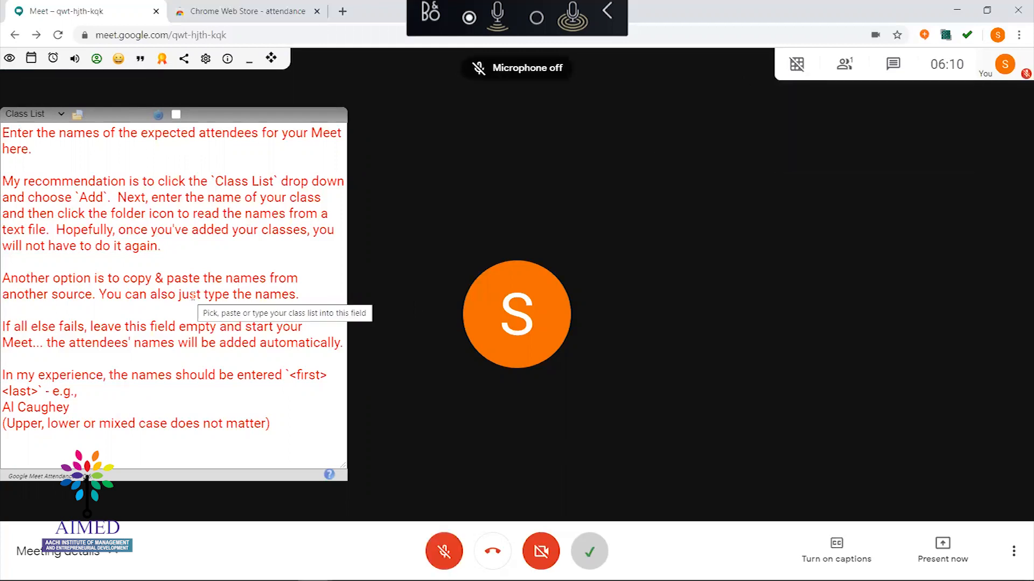
key("ctrl+d")
key("ctrl+d")
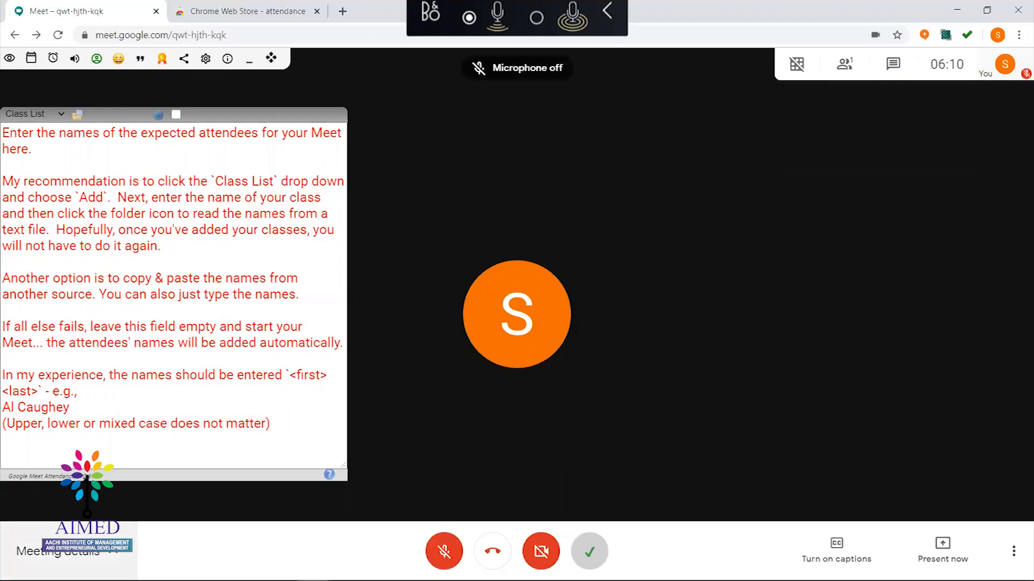
key("ctrl+d")
key("ctrl+d")
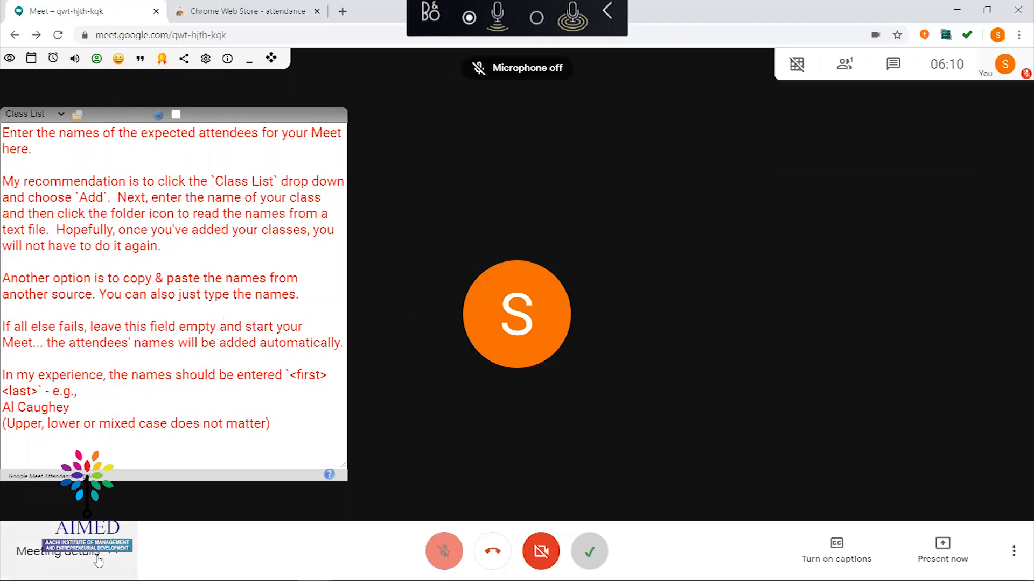
key("ctrl+d")
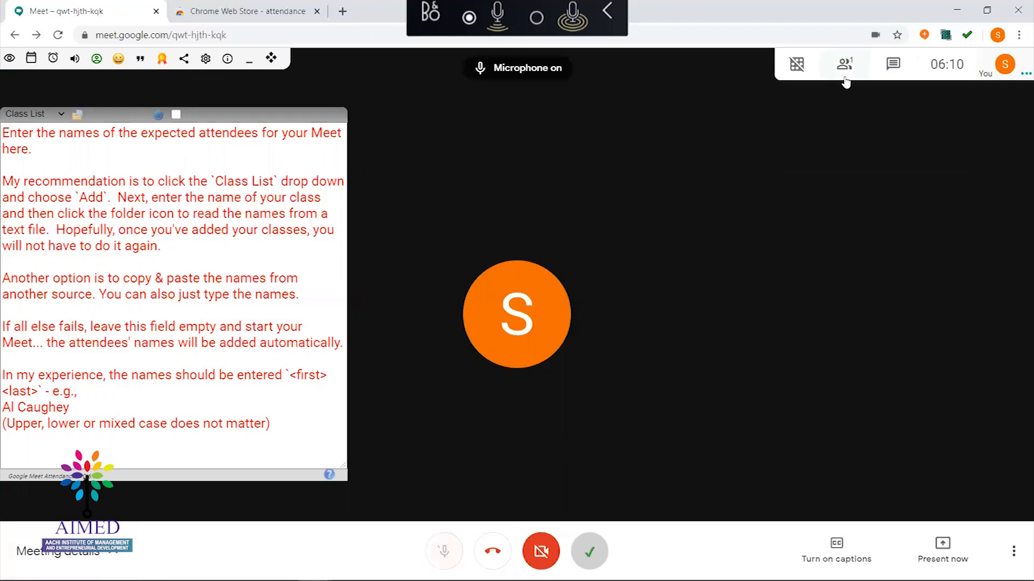
key("ctrl+d")
left_click(844, 78)
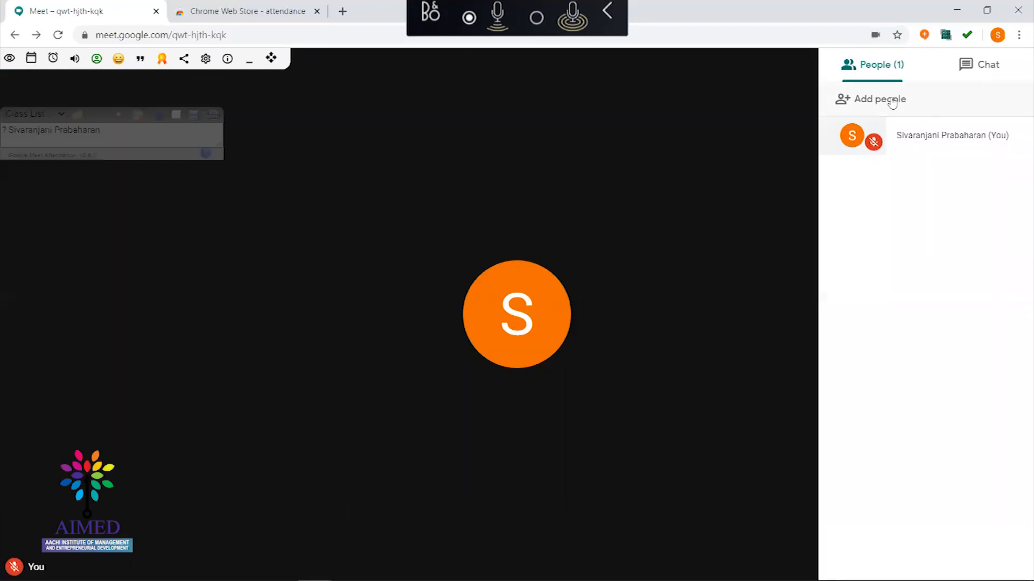
Email meeting invitations to two searched contacts, keeping the microphone muted
key("ctrl+d")
key("ctrl+d")
left_click(883, 101)
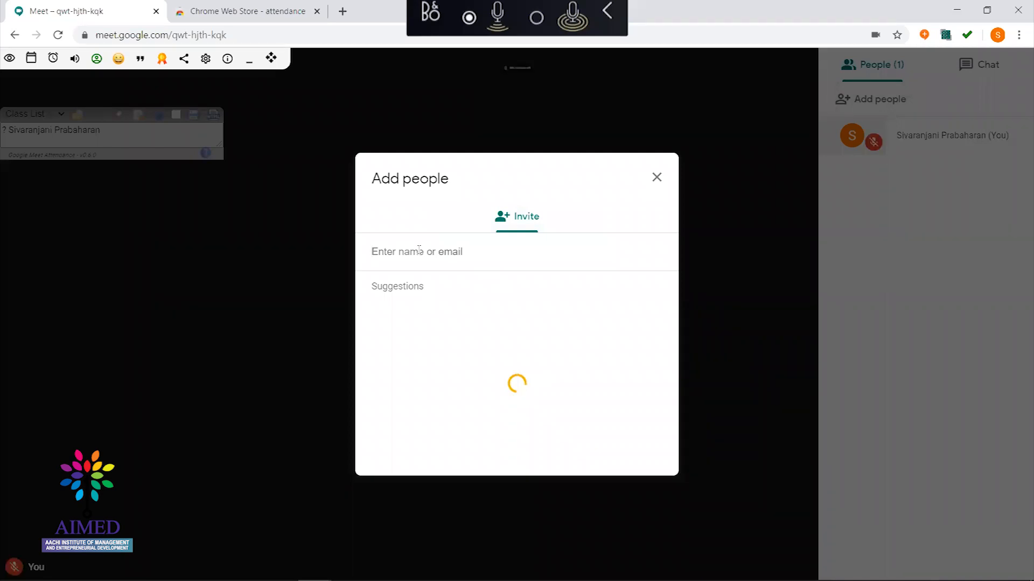
type("ram")
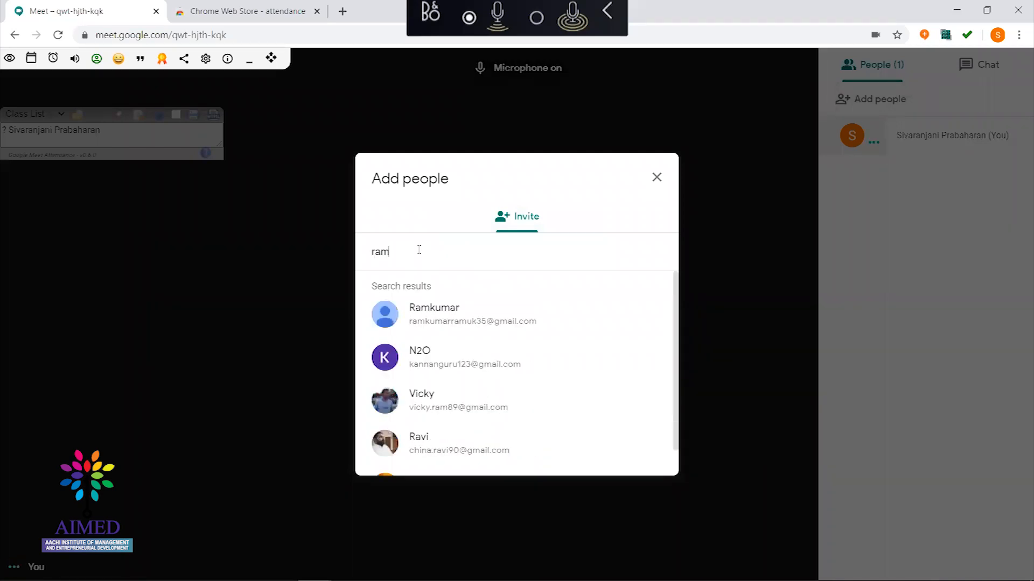
left_click(438, 317)
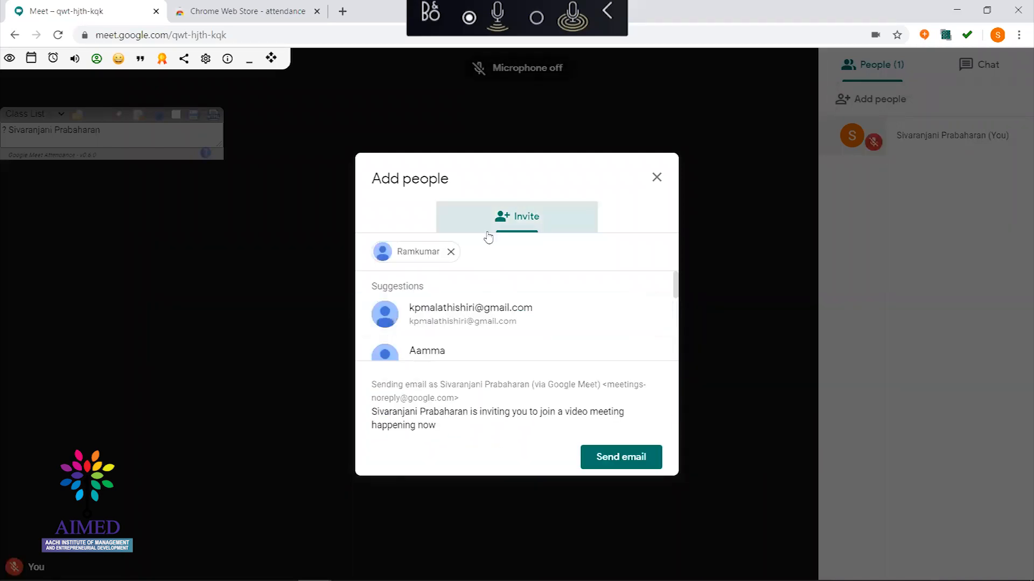
type("kann")
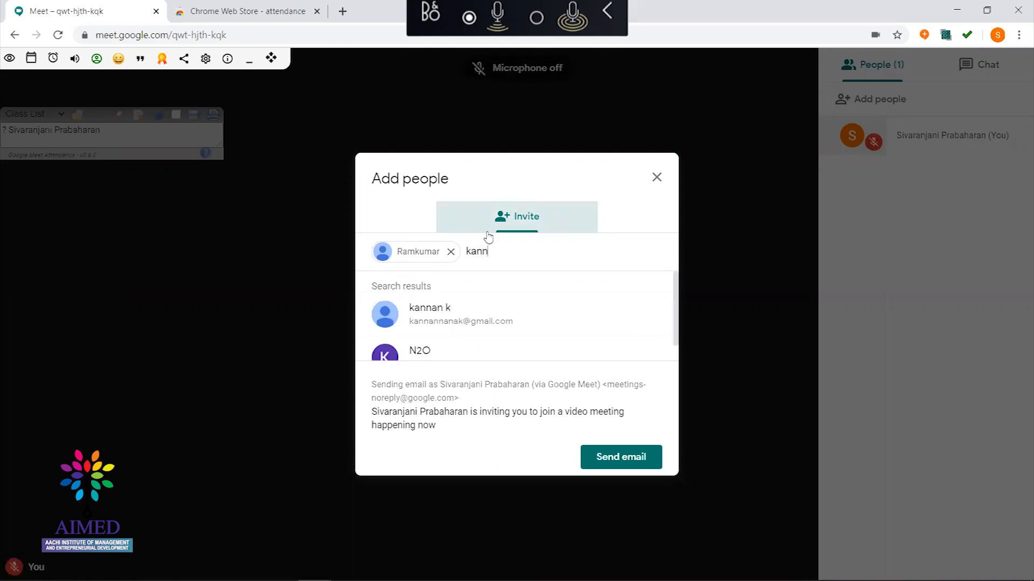
left_click(469, 318)
left_click(630, 467)
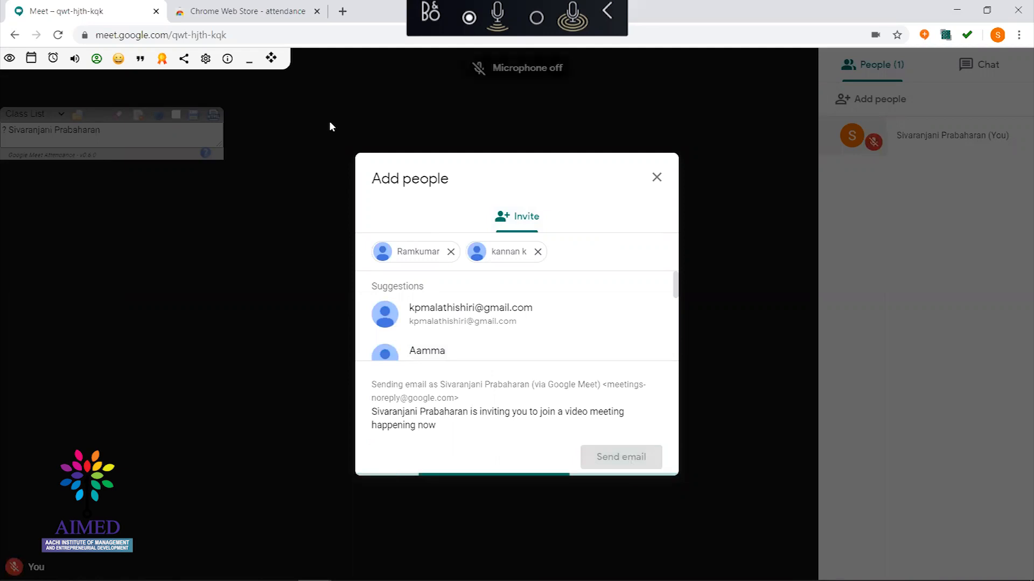
key("ctrl+d")
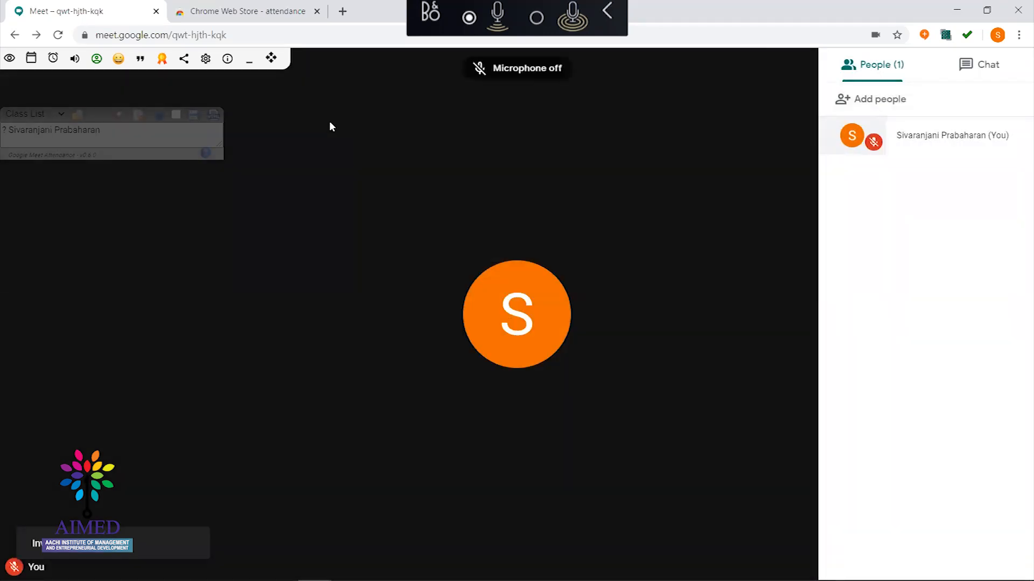
key("ctrl+d")
key("ctrl+d")
From the Gmail 'Happening now' invitation, join the meeting with the microphone turned off
key("alt+Tab")
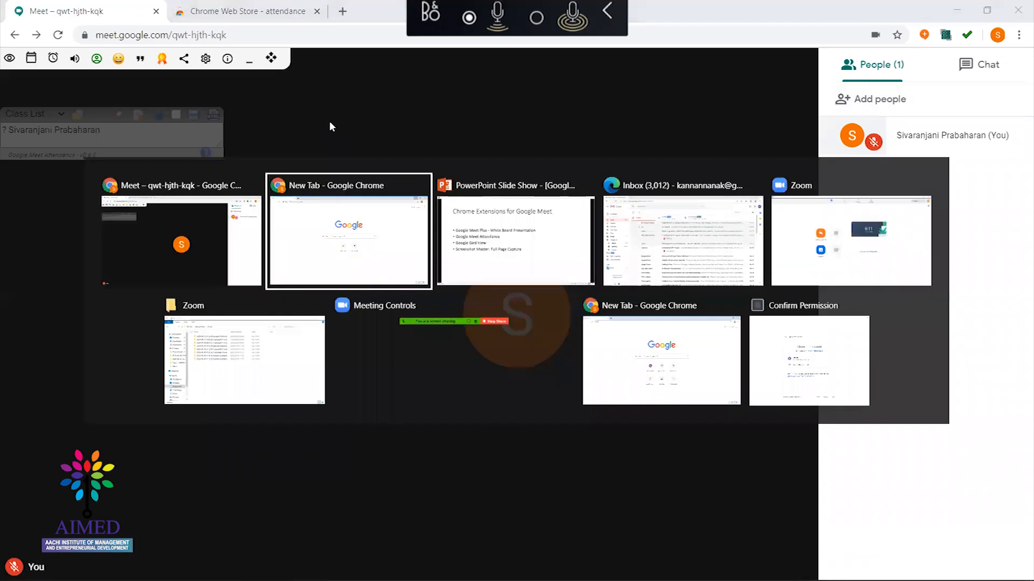
key("alt+Tab")
key("alt+Tab")
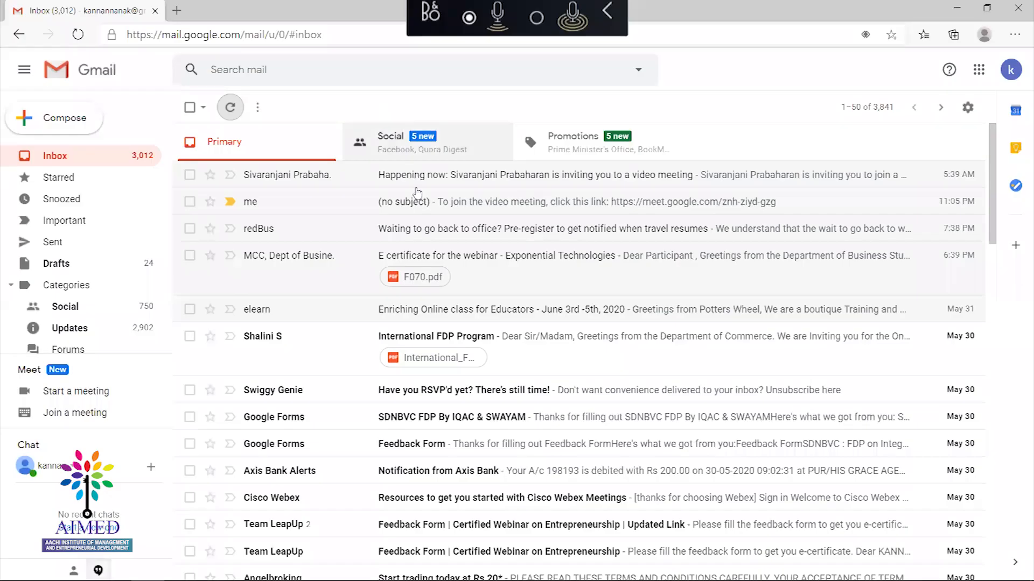
left_click(412, 180)
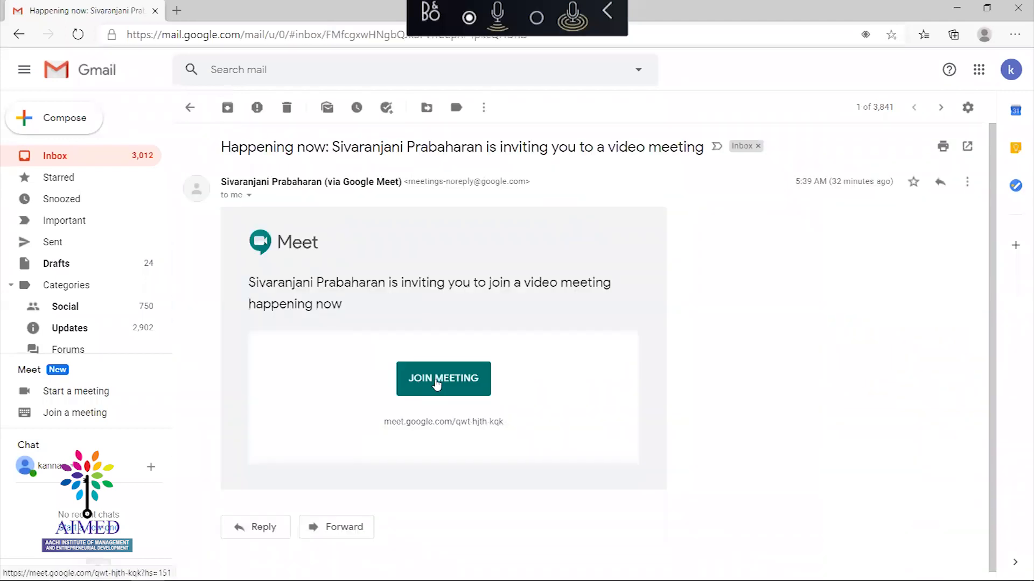
left_click(436, 380)
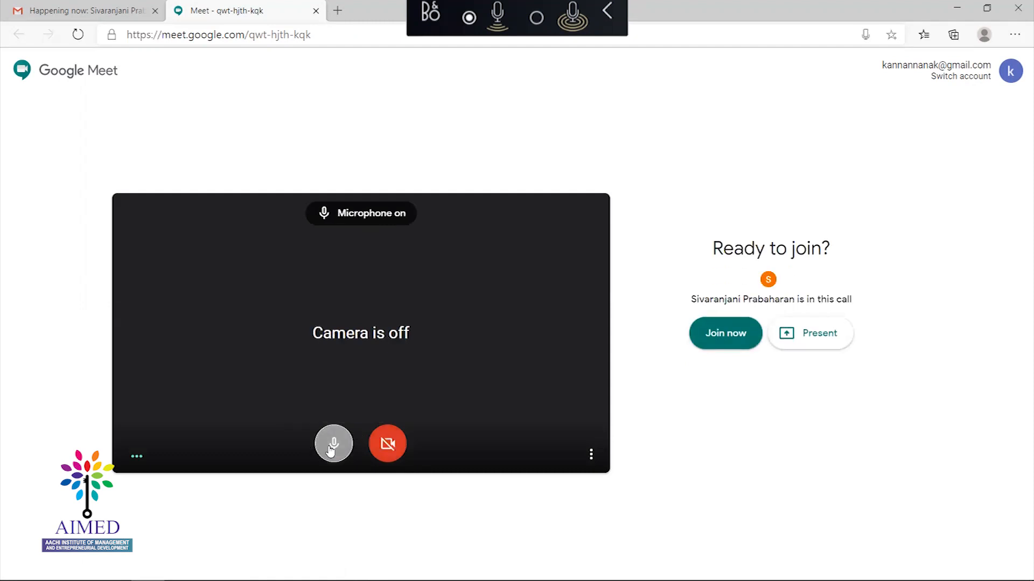
left_click(331, 450)
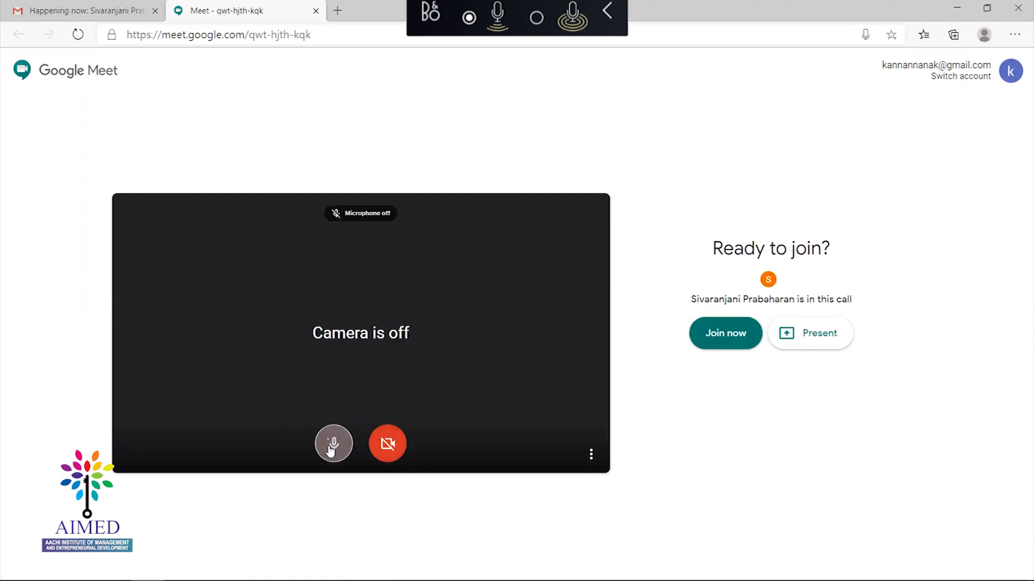
left_click(716, 334)
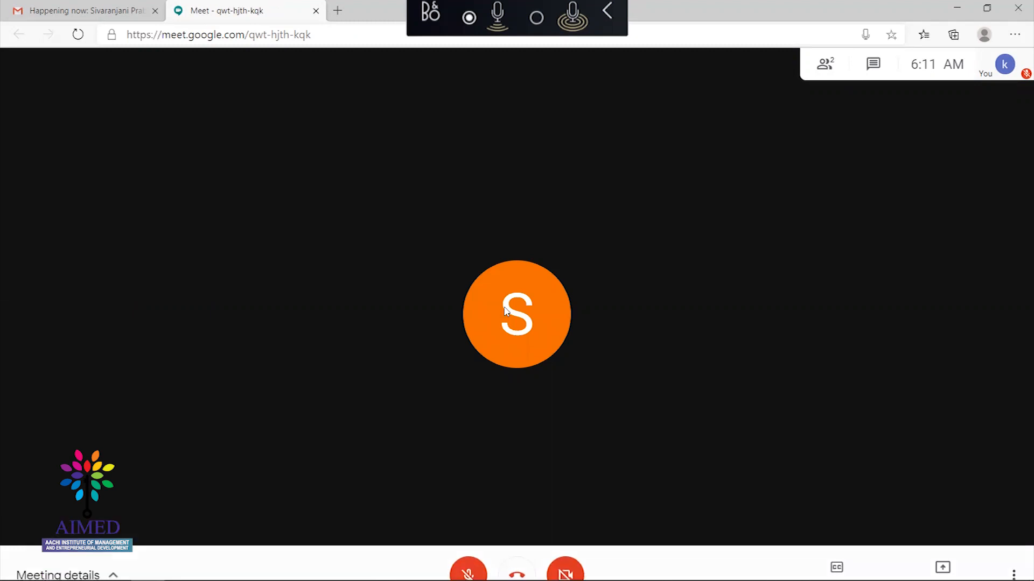
Return to the host's meeting window and switch the microphone on and off repeatedly
key("alt+Tab")
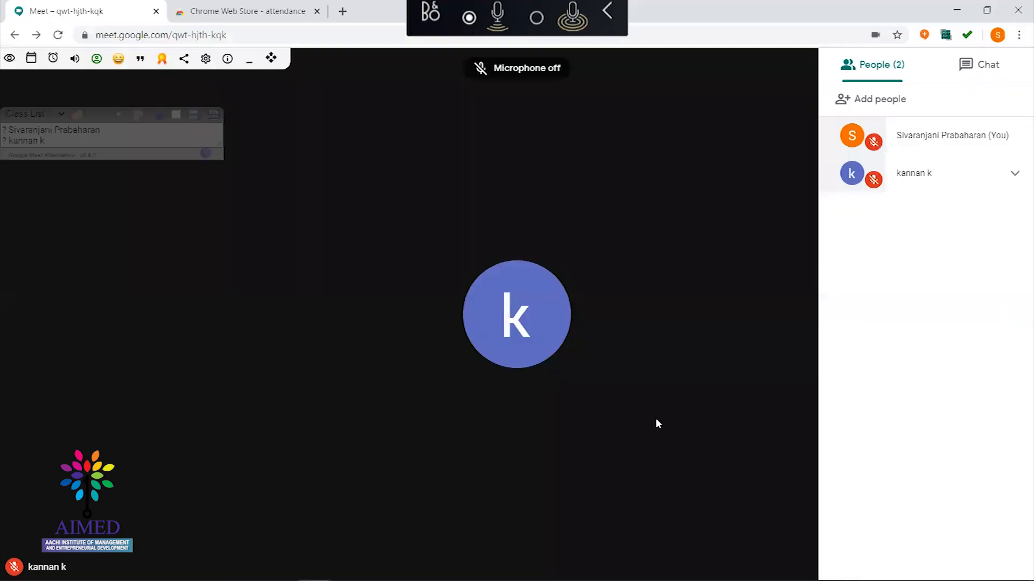
key("ctrl+d")
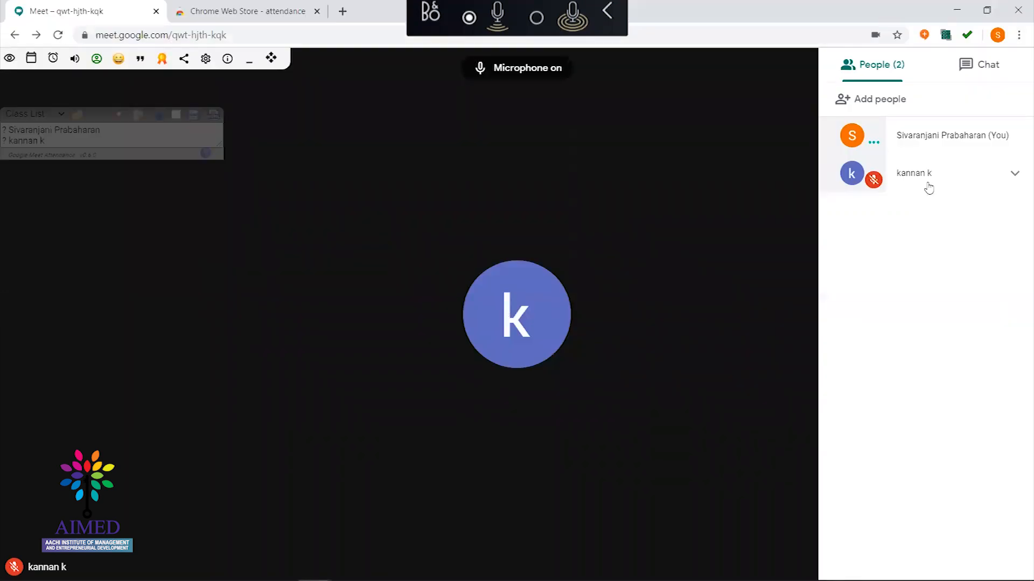
key("ctrl+d")
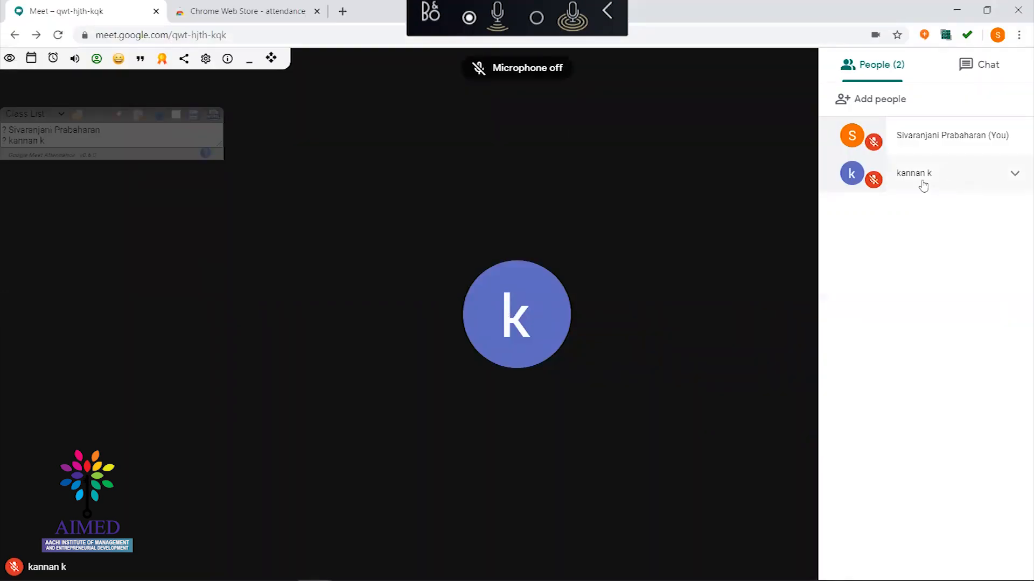
key("ctrl+d")
key("ctrl+d")
key("ctrl+d")
key("ctrl+d")
key("ctrl+d")
key("ctrl+d")
key("ctrl+d")
key("ctrl+d")
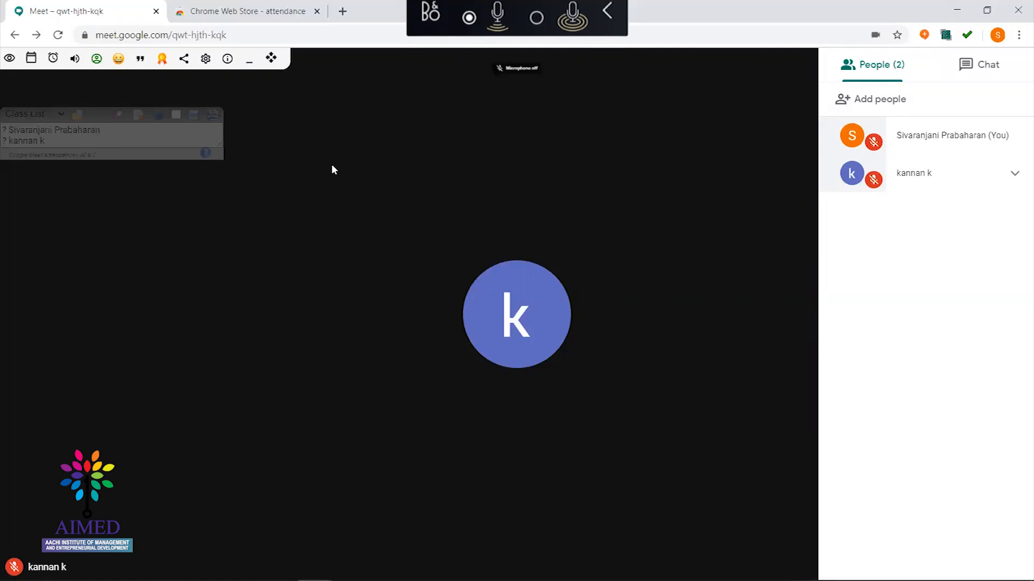
key("ctrl+d")
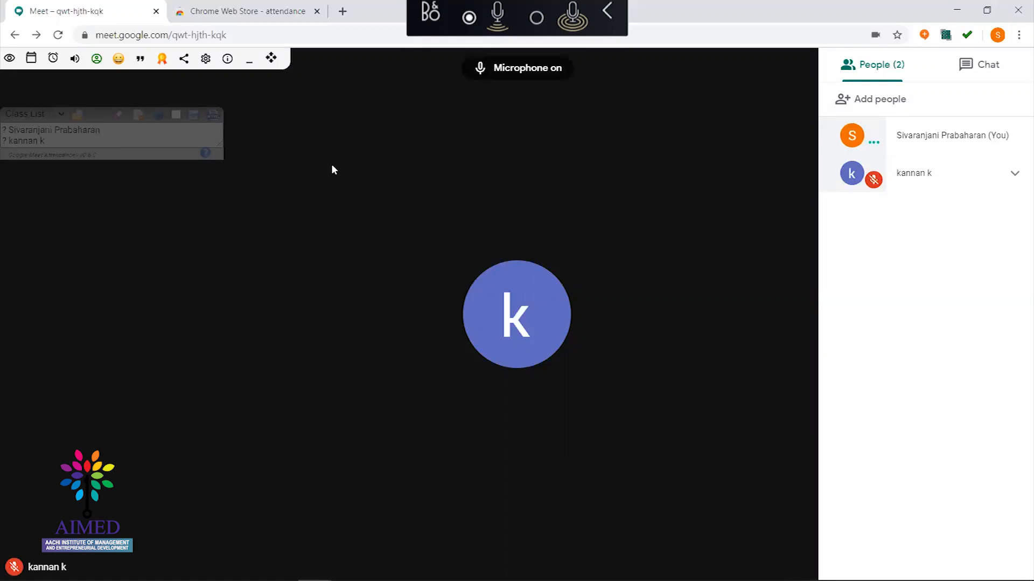
key("ctrl+d")
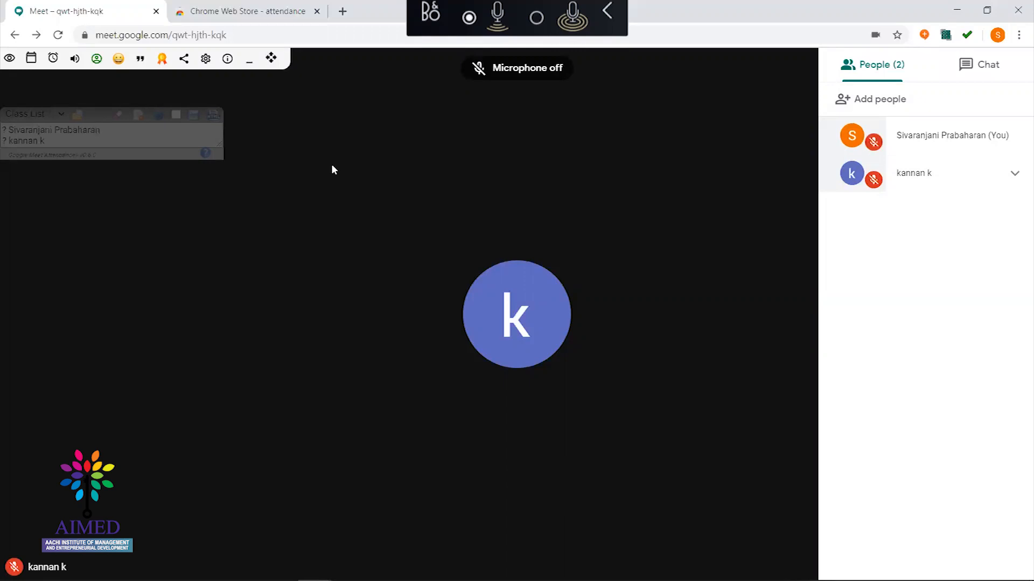
key("ctrl+d")
key("ctrl+d")
key("ctrl+d")
key("ctrl+d")
key("ctrl+d")
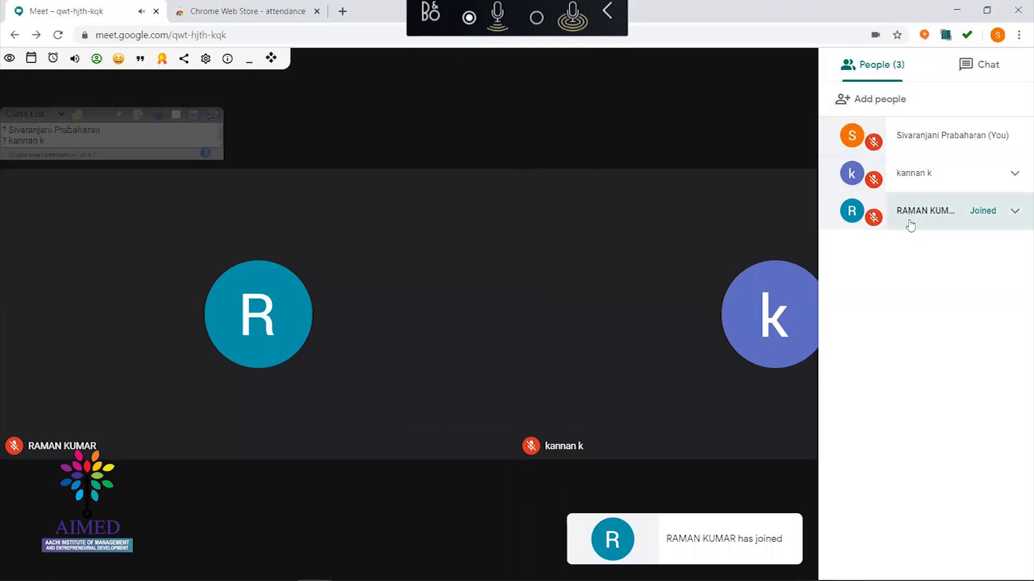
key("ctrl+d")
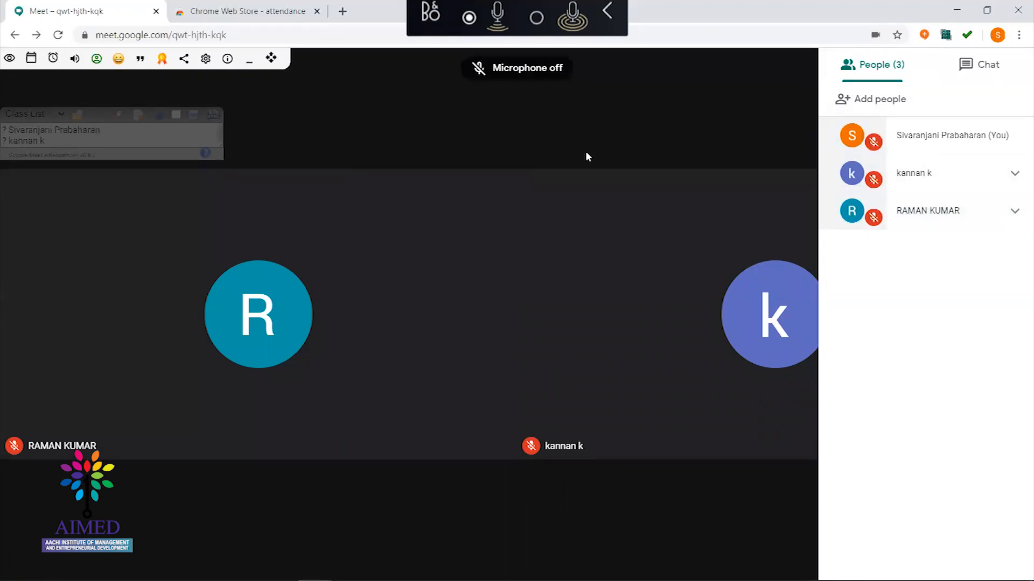
key("ctrl+d")
Close the People list, leave the microphone off, and select all names in the expanded Class List
key("ctrl+d")
left_click(511, 134)
key("ctrl+d")
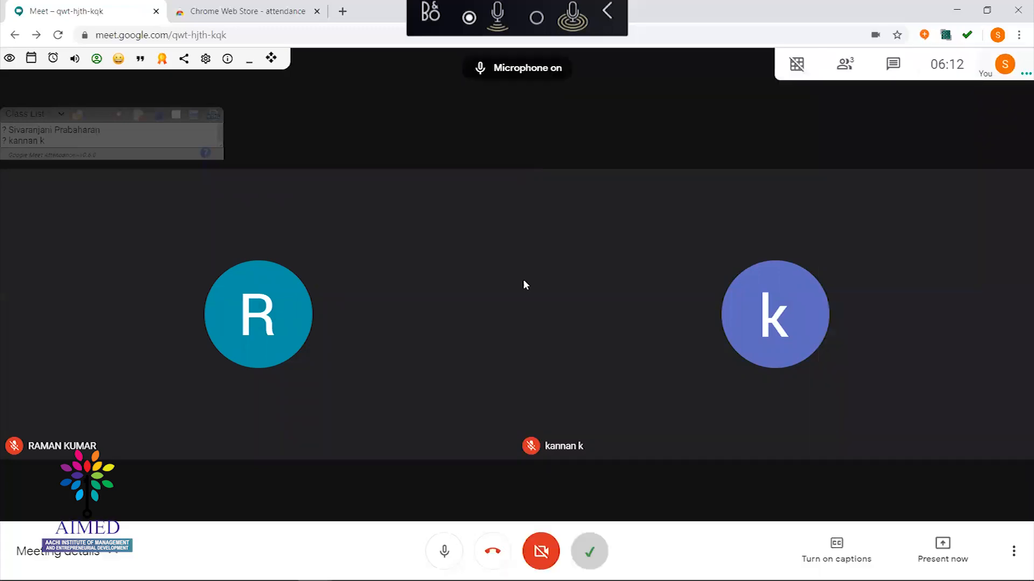
key("ctrl+d")
key("ctrl+d")
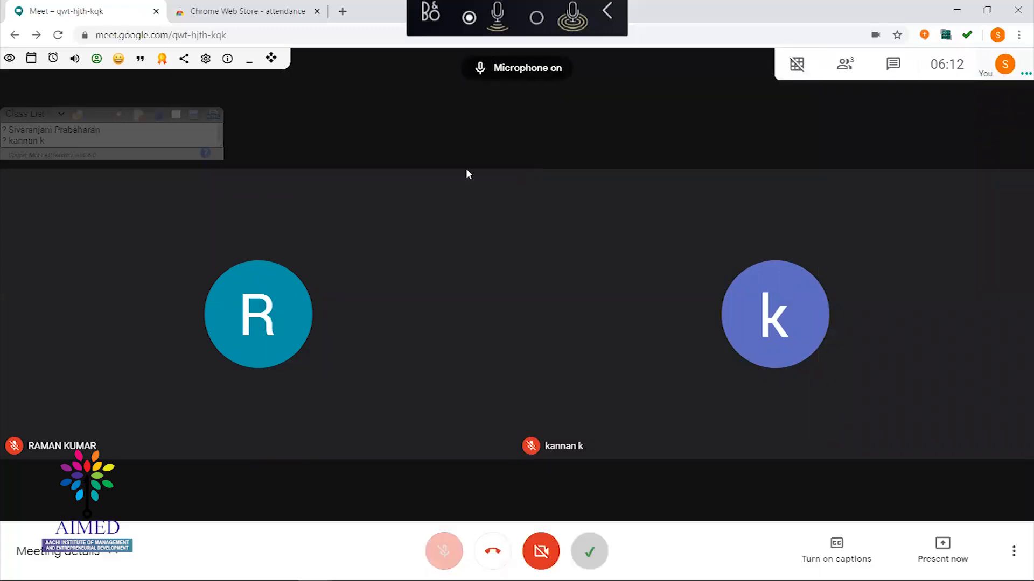
key("ctrl+d")
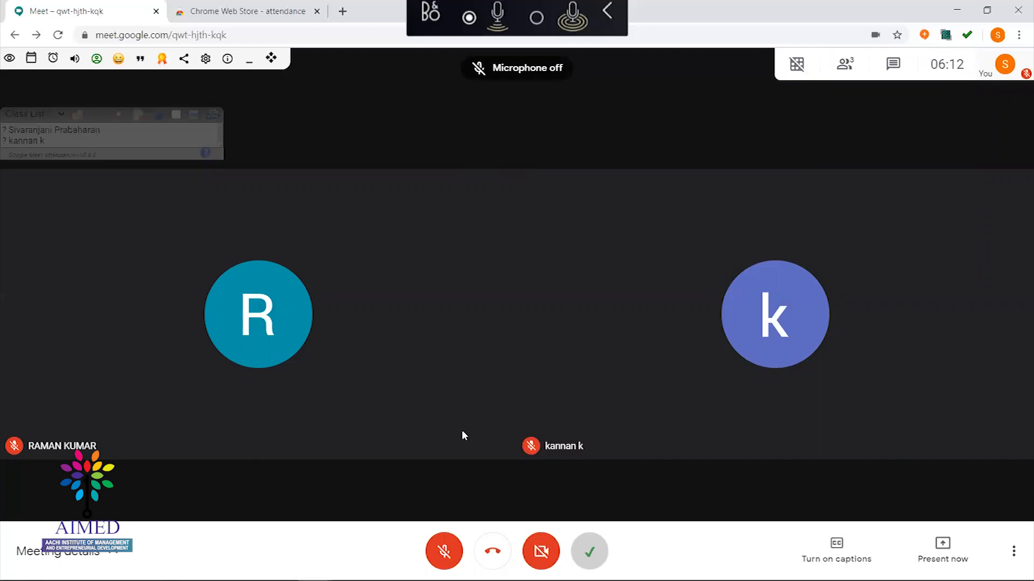
key("ctrl+d")
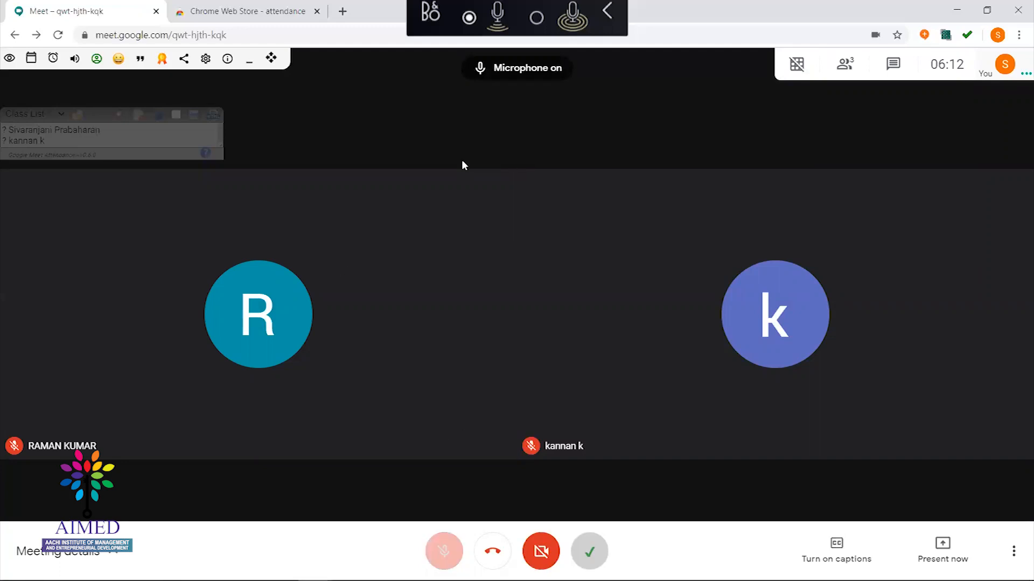
key("ctrl+d")
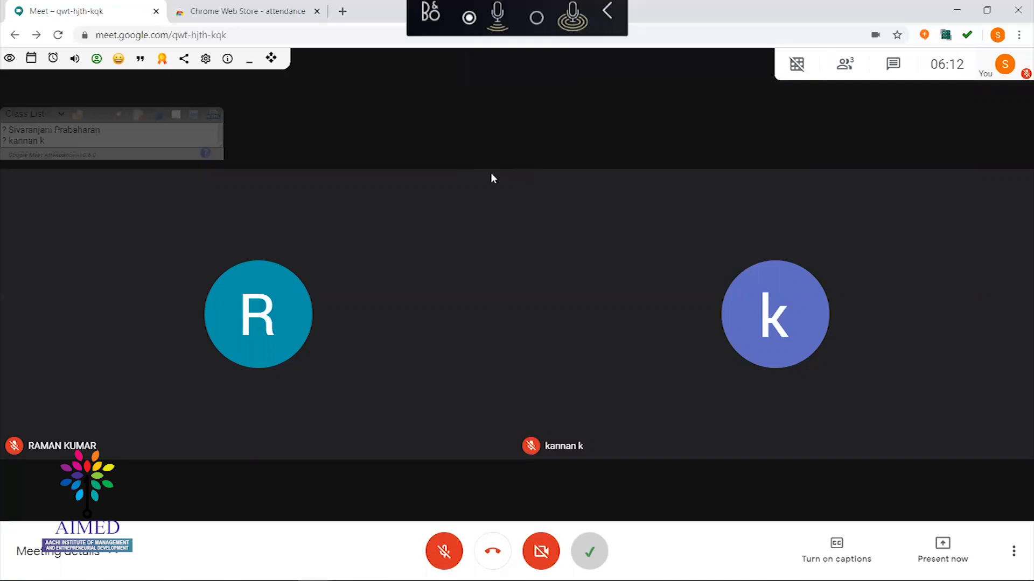
mouse_move(105, 131)
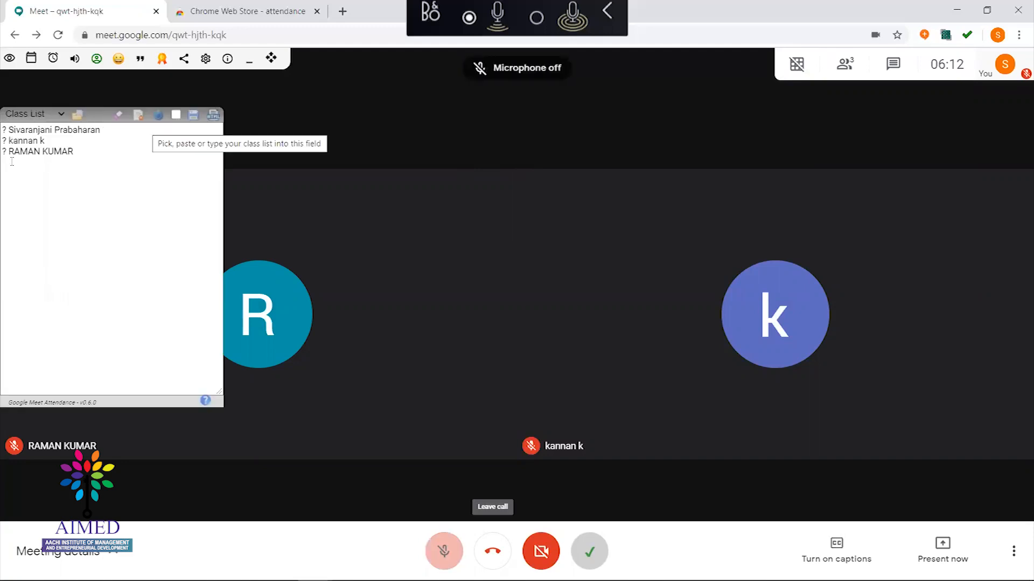
left_click_drag(10, 129, 61, 152)
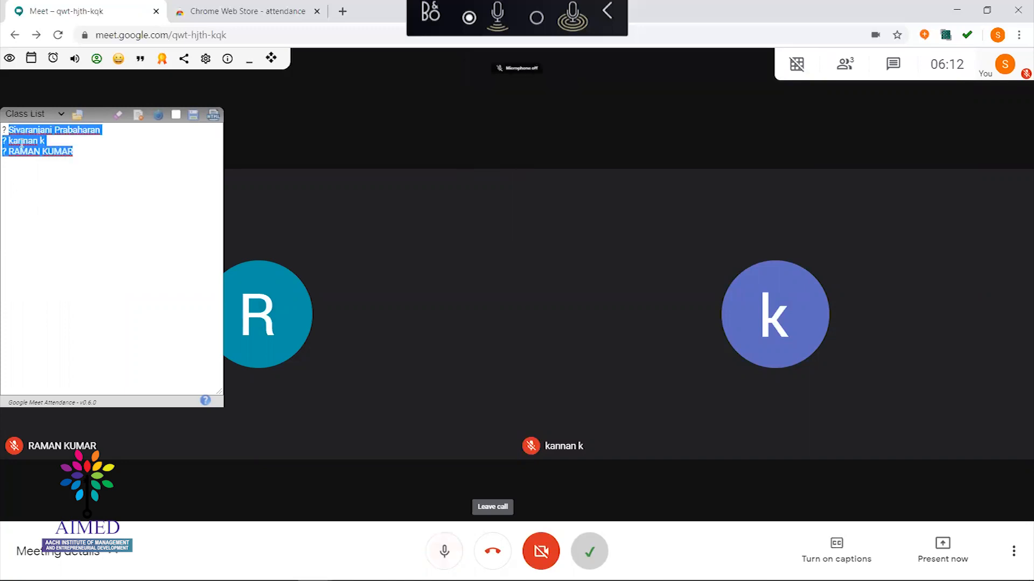
left_click(124, 171)
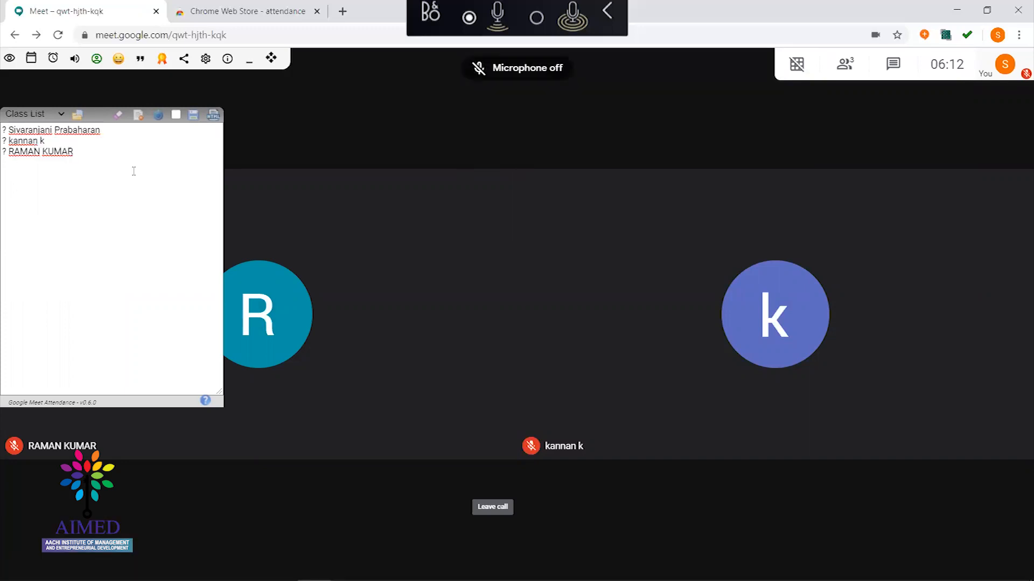
key("ctrl+d")
key("ctrl+d")
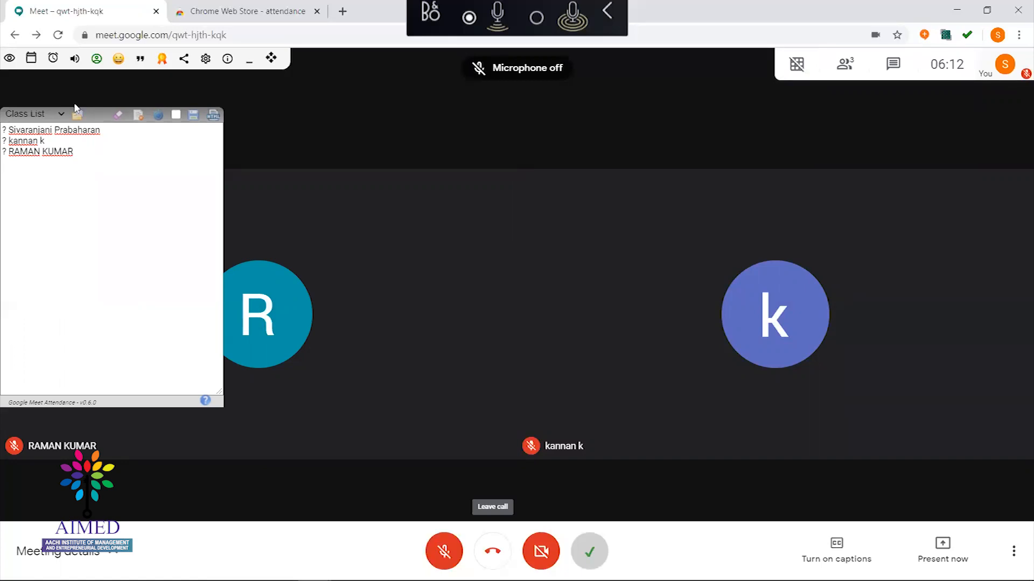
key("ctrl+d")
key("ctrl+d")
key("ctrl+d")
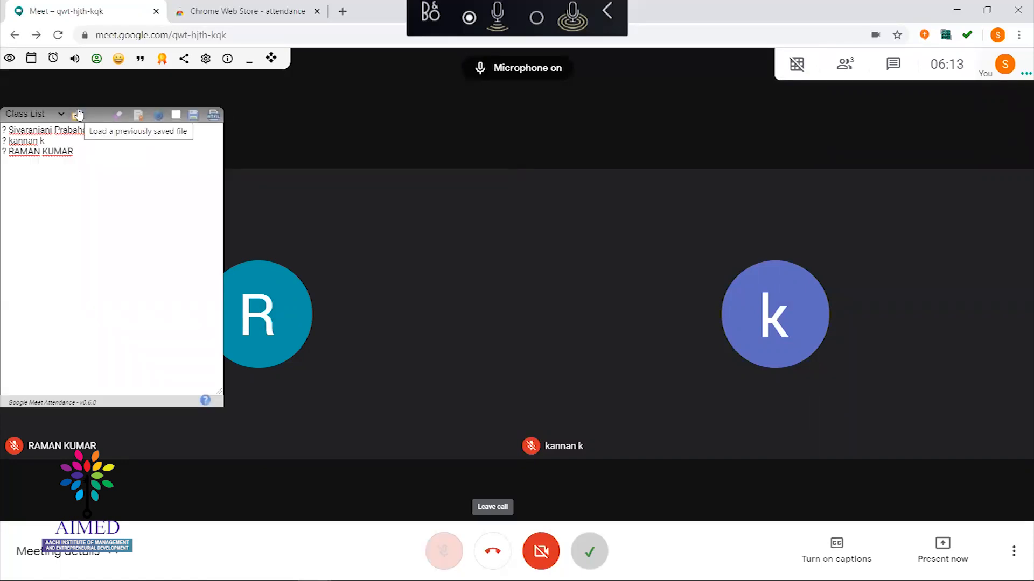
key("ctrl+d")
key("ctrl+d")
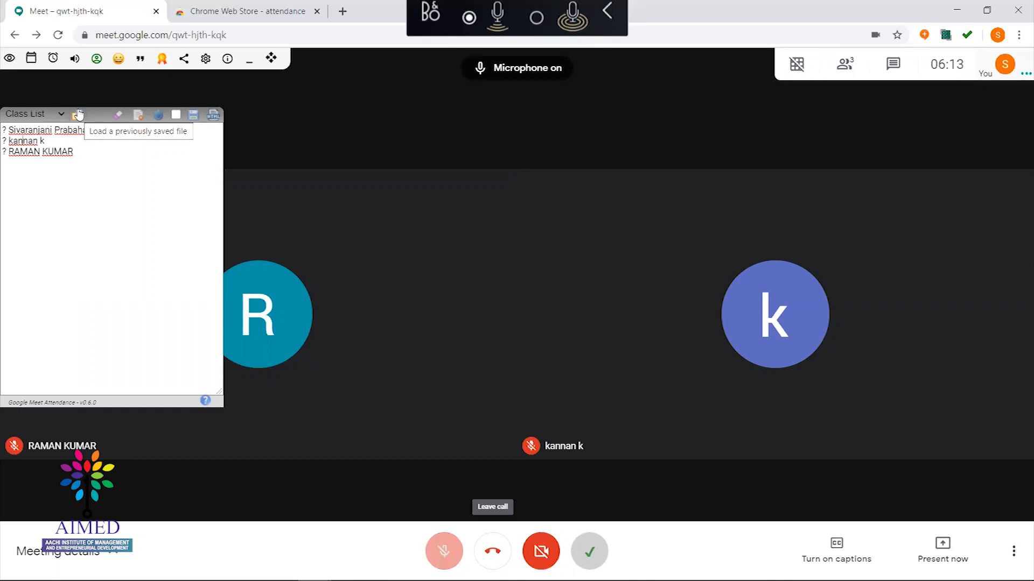
key("ctrl+d")
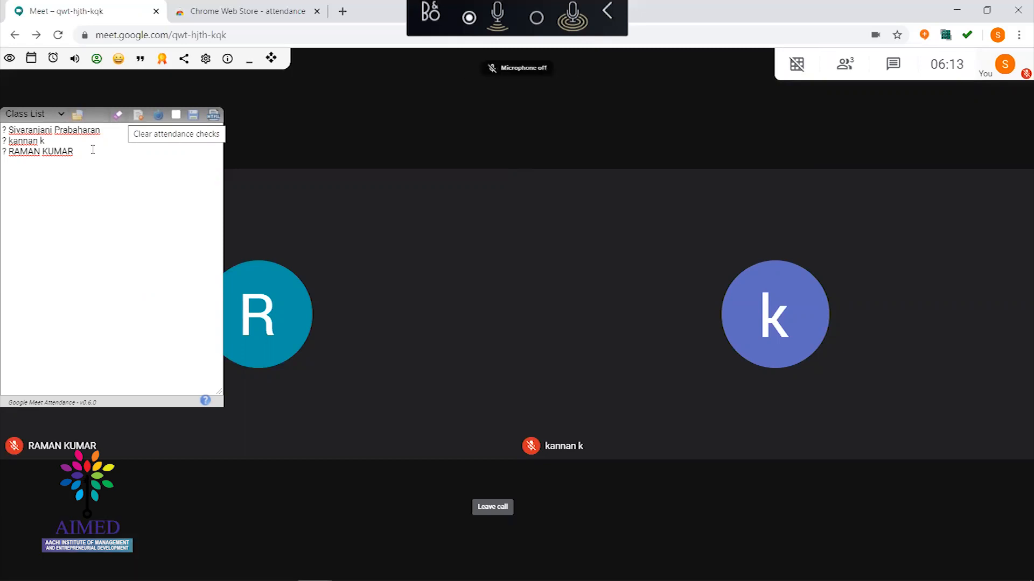
key("ctrl+d")
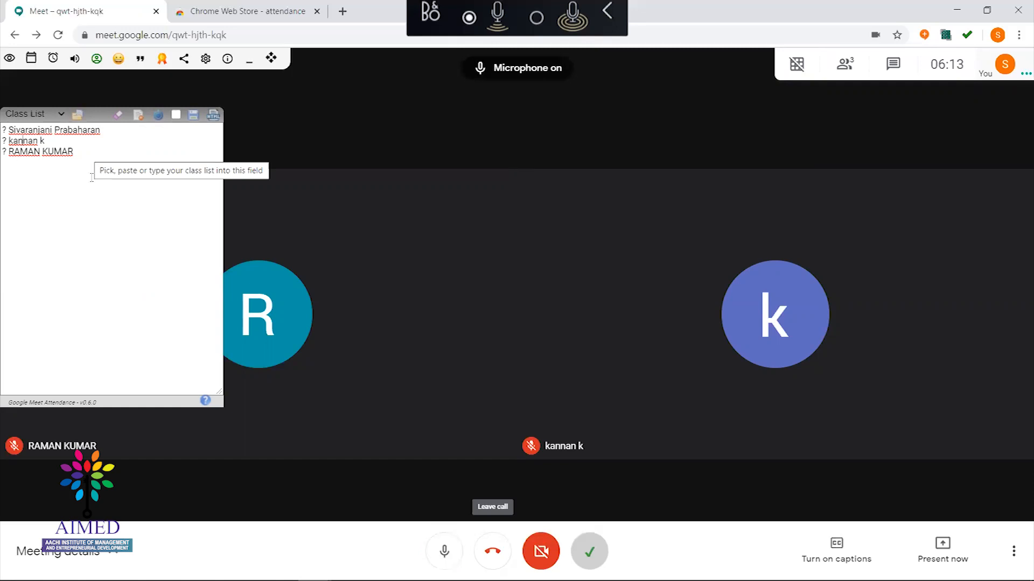
key("ctrl+d")
key("ctrl+d")
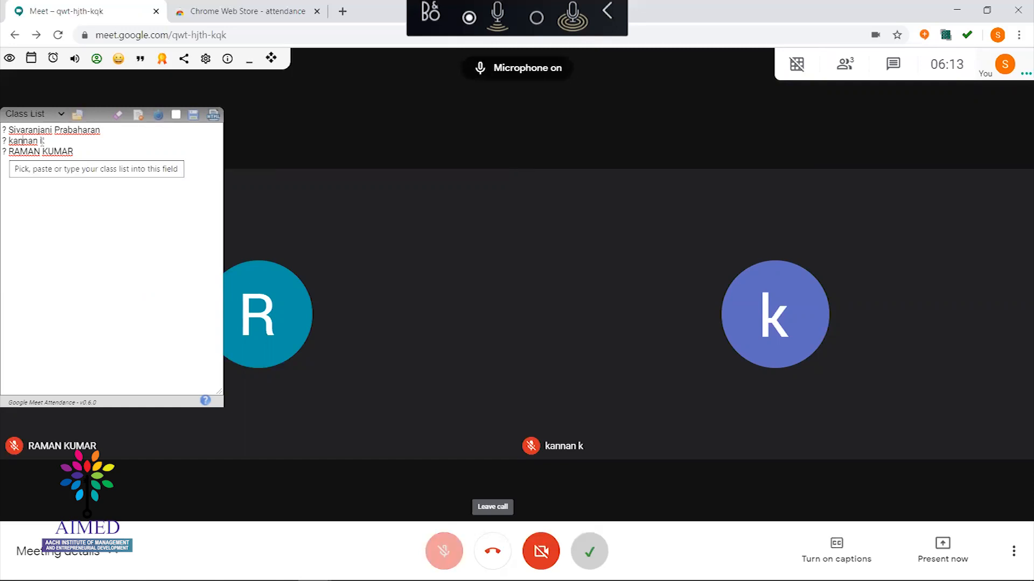
key("ctrl+d")
key("ctrl+d")
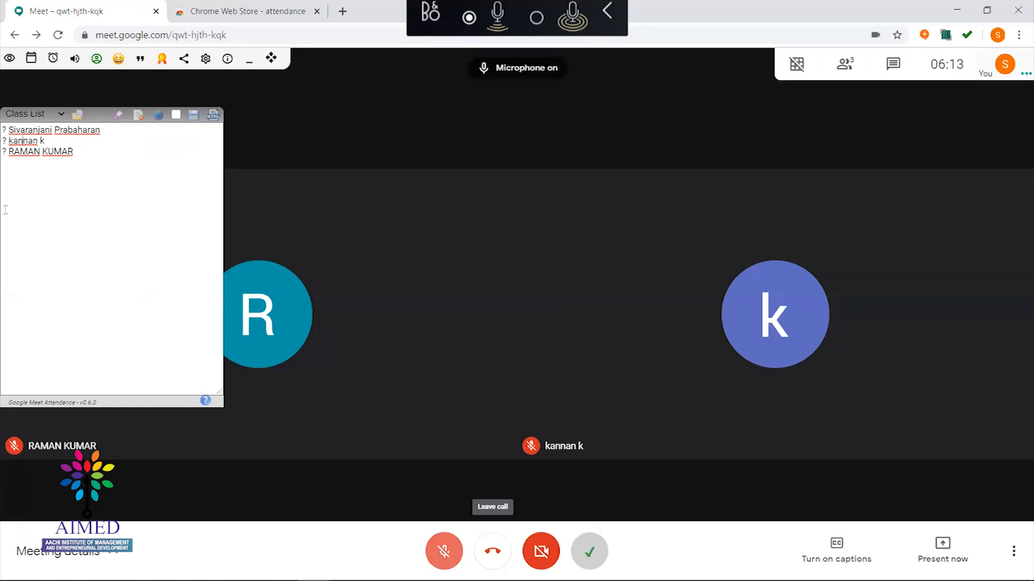
key("ctrl+d")
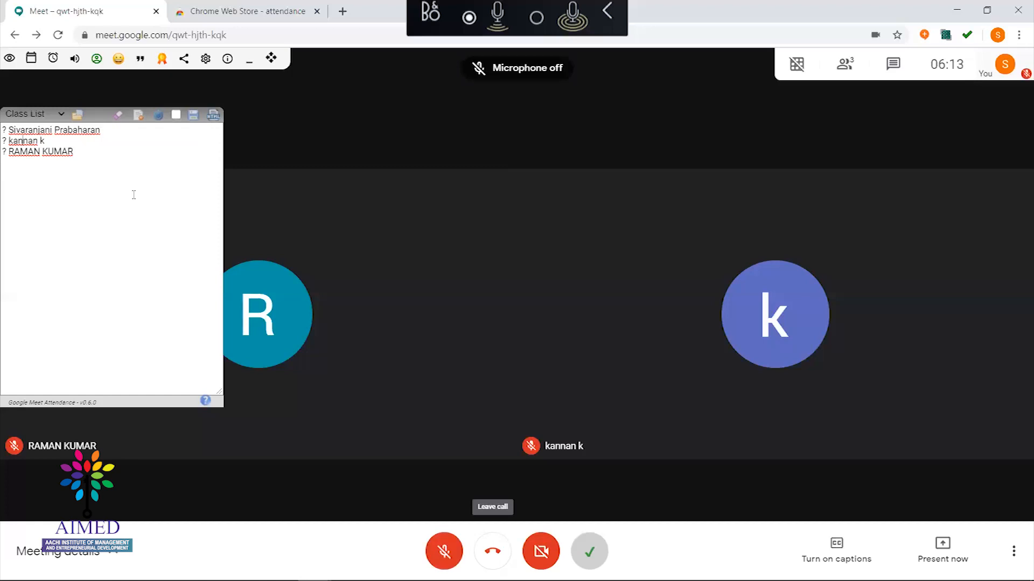
left_click(139, 121)
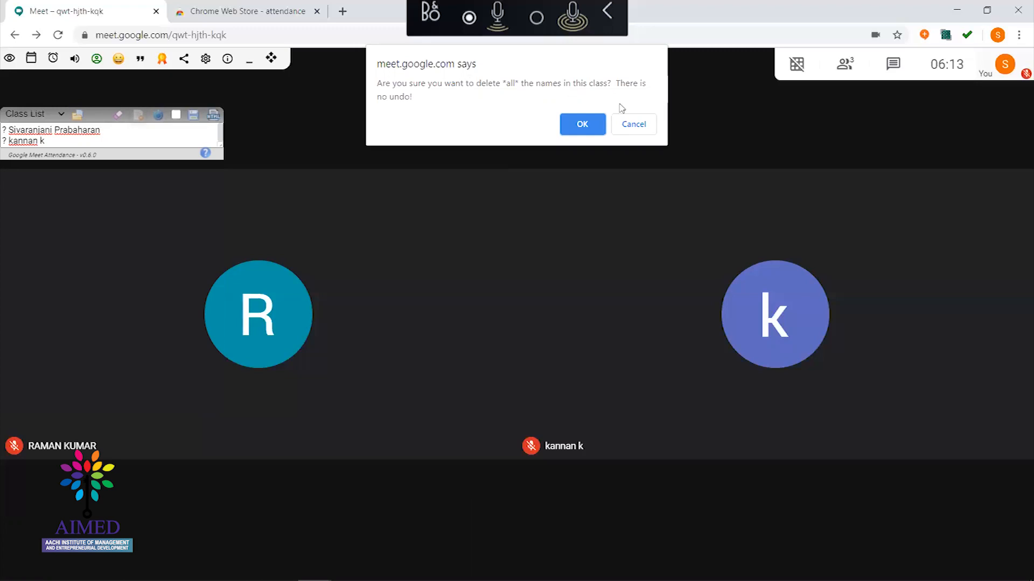
left_click(634, 125)
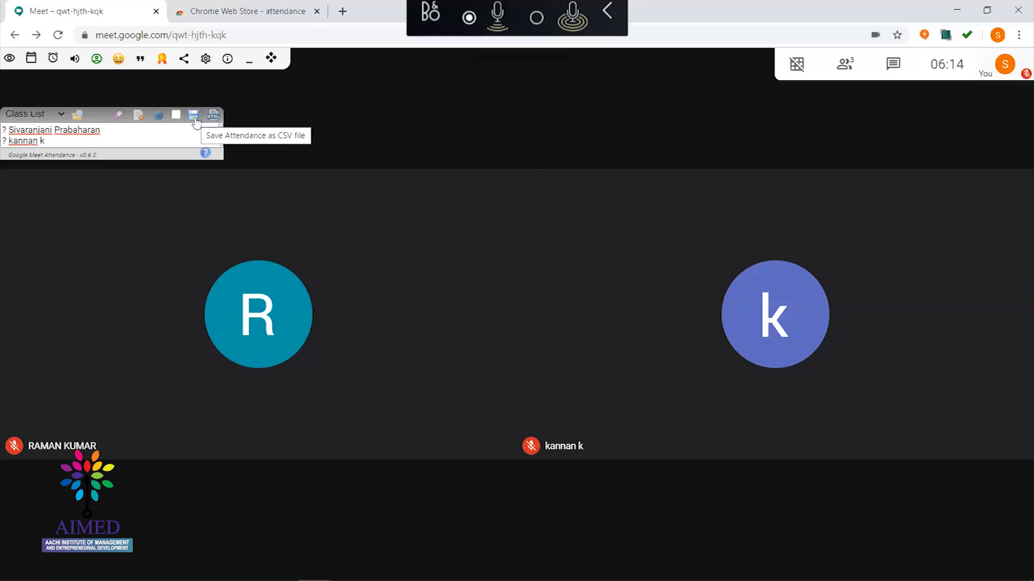
Save the attendance as a CSV file and reveal it in its download folder
left_click(195, 121)
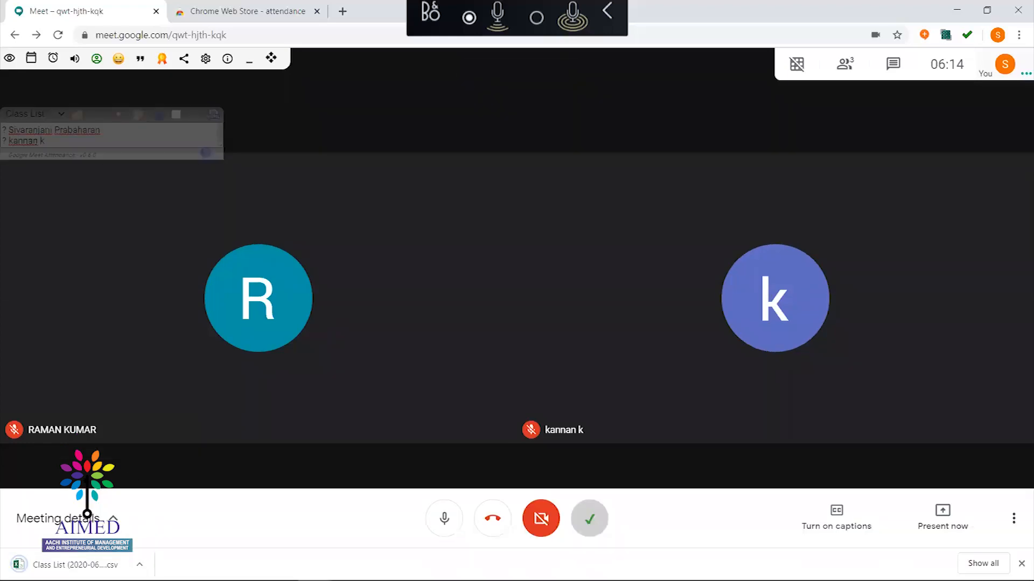
left_click(139, 565)
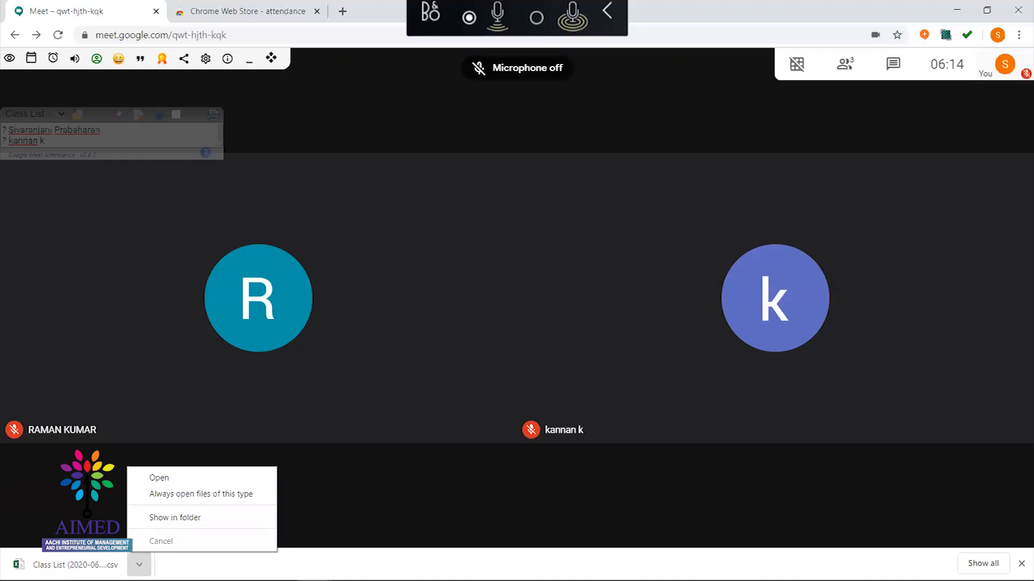
left_click(156, 518)
key("ctrl+d")
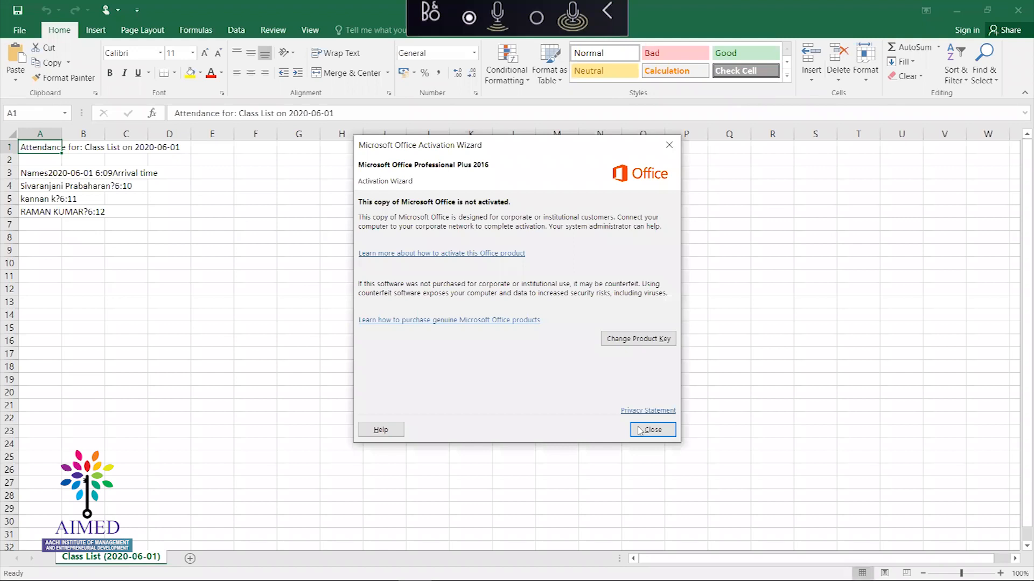
Dismiss the activation notice, autofit column A, and check the attendance entries around A4
left_click(646, 427)
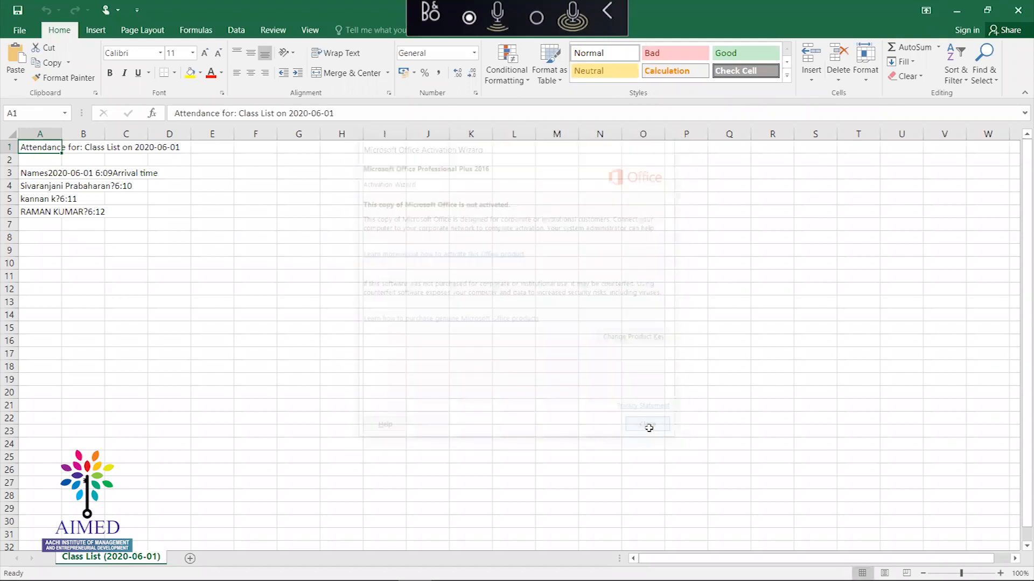
double_click(62, 134)
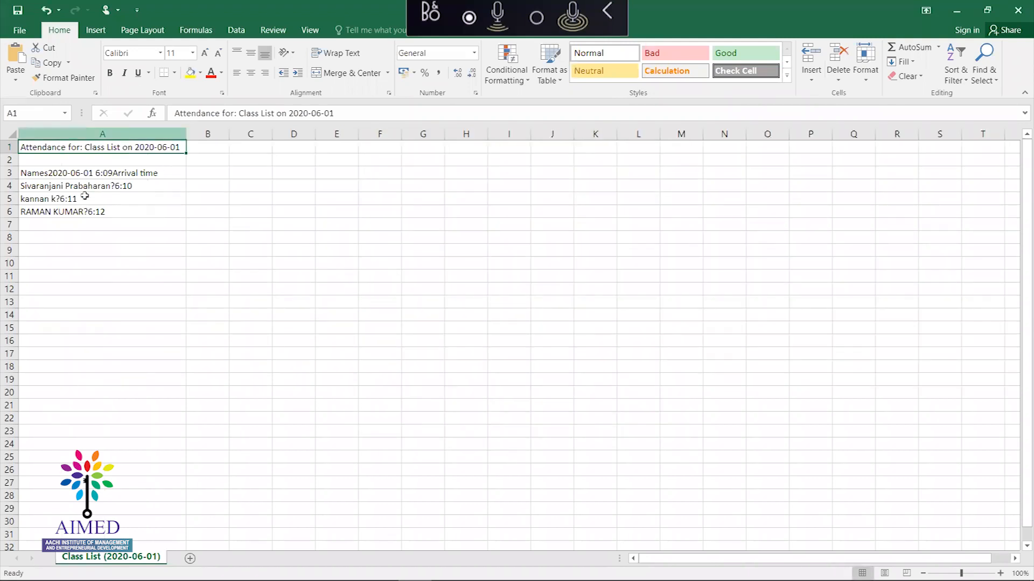
left_click(86, 197)
key("Down")
key("Down")
key("Up")
key("Up")
left_click(95, 187)
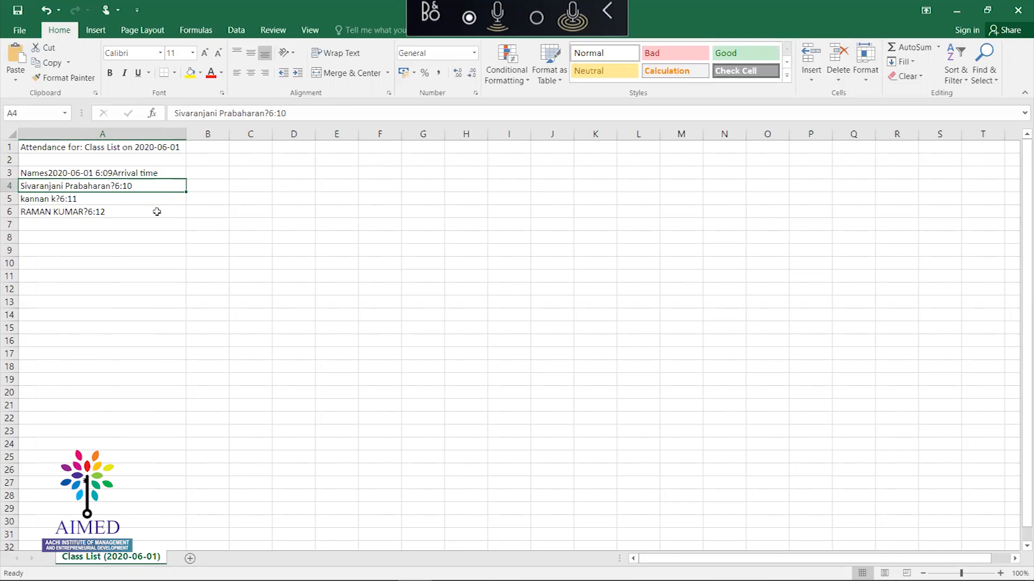
key("alt+Tab")
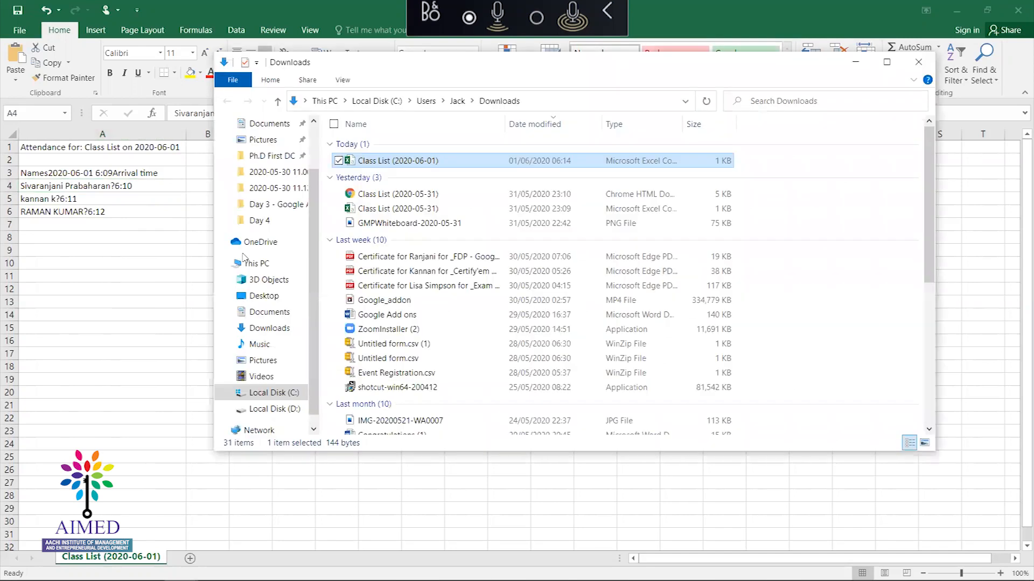
Go from the Downloads folder back to the Google Meet call window via Chrome's taskbar icon
mouse_move(347, 580)
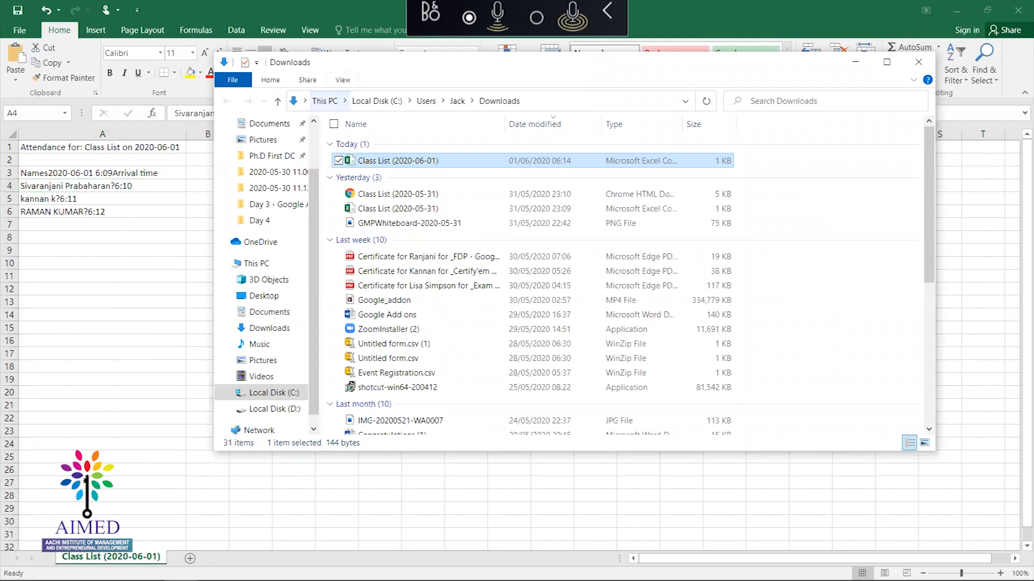
left_click(315, 568)
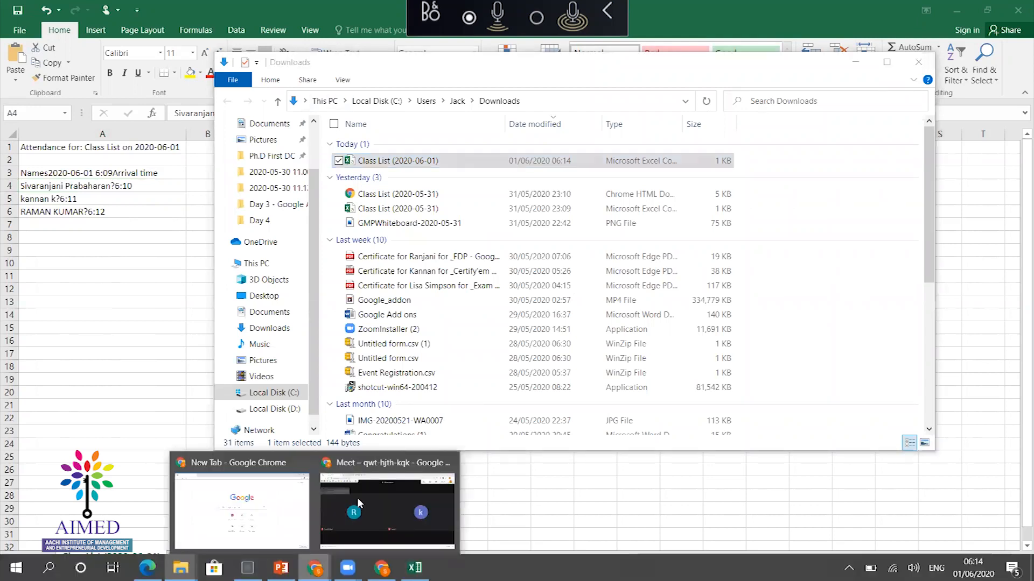
left_click(357, 497)
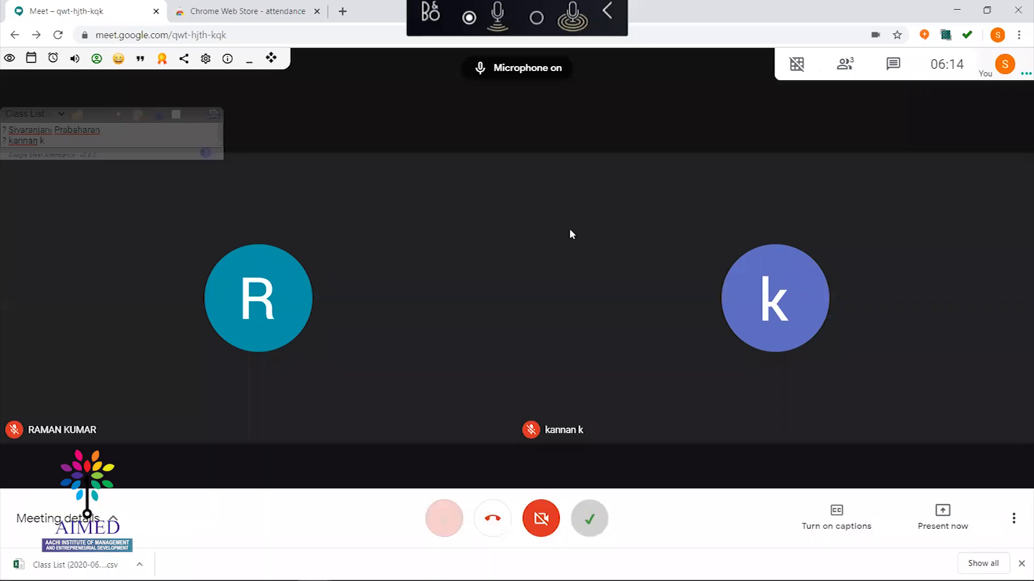
Save the attendance report as an HTML page and show it in its folder
key("ctrl+d")
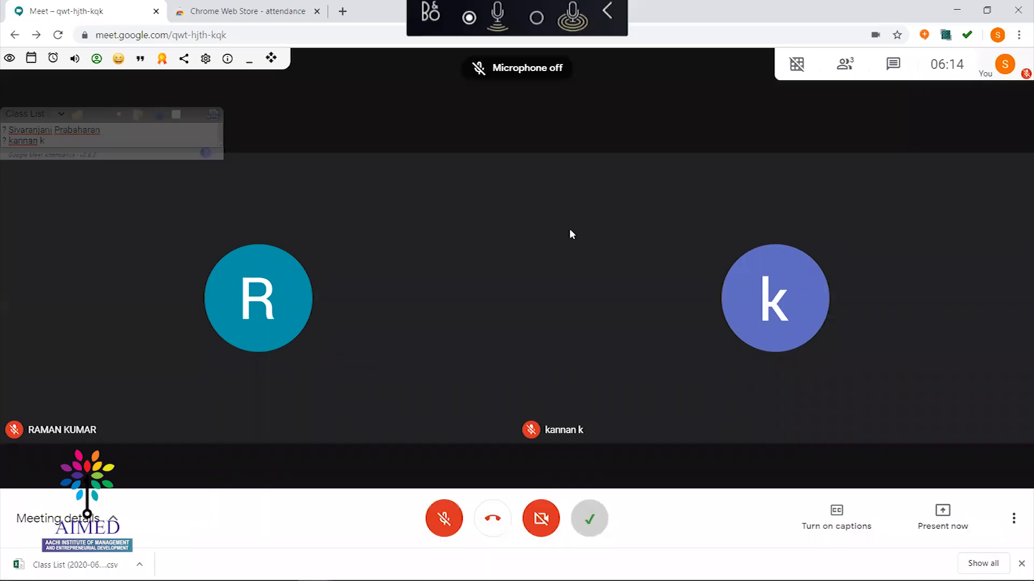
key("ctrl+d")
key("ctrl+d")
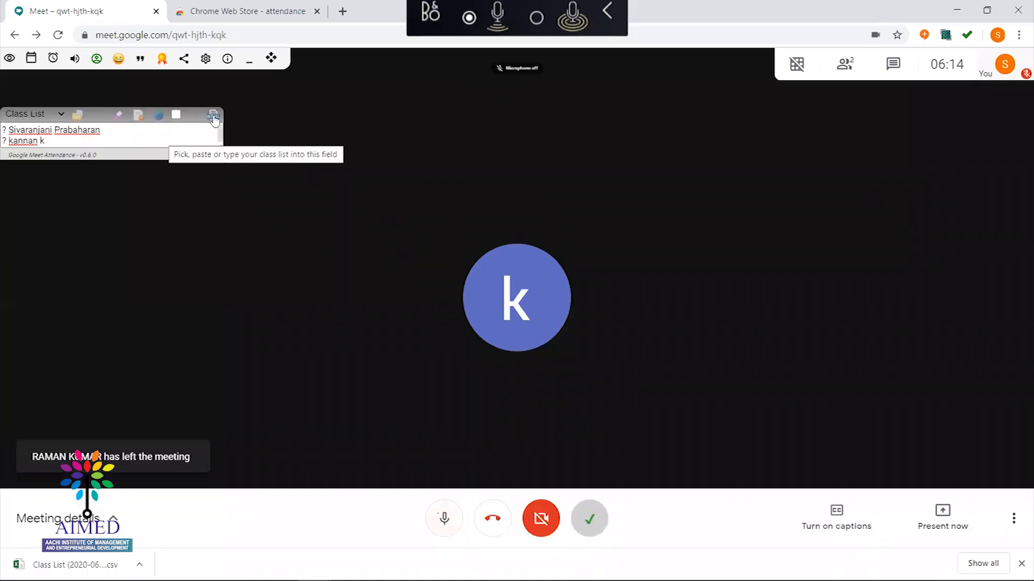
left_click(213, 116)
key("ctrl+d")
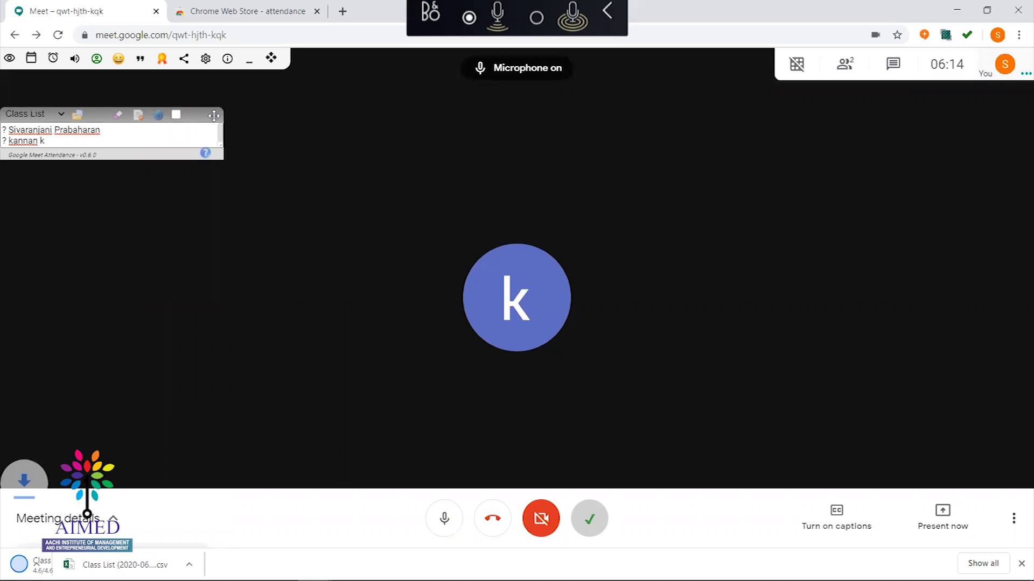
left_click(139, 565)
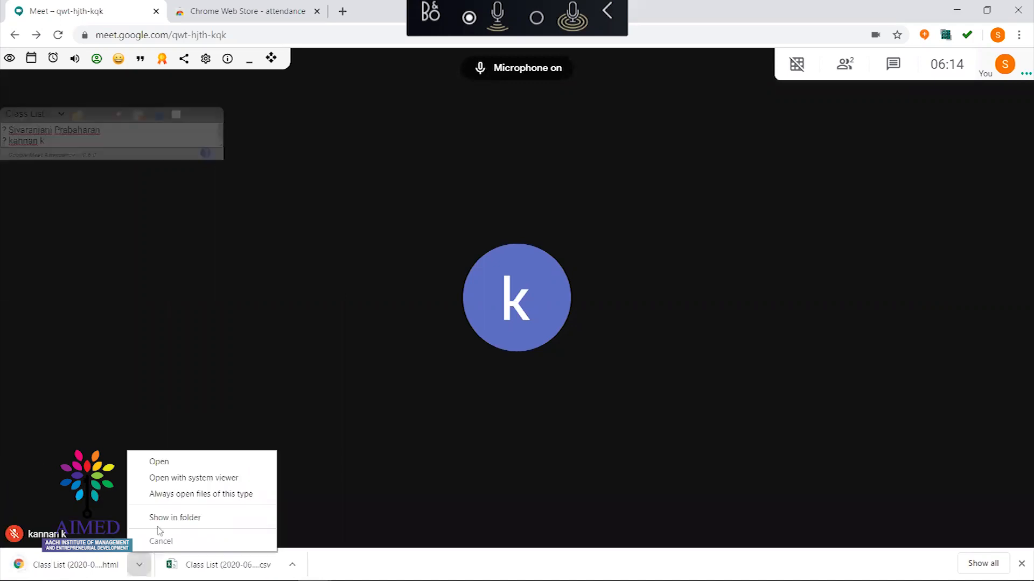
key("ctrl+d")
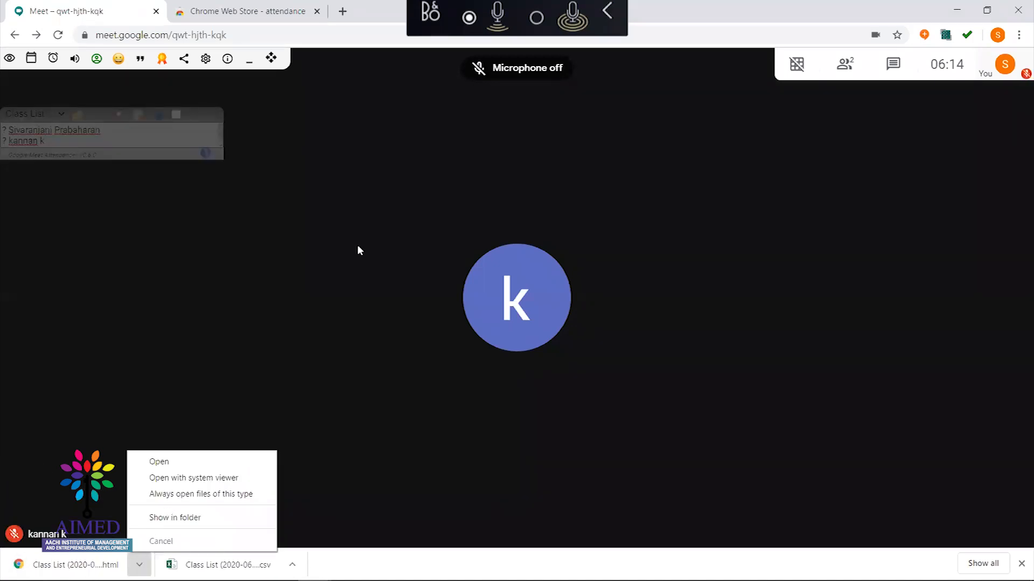
left_click(175, 517)
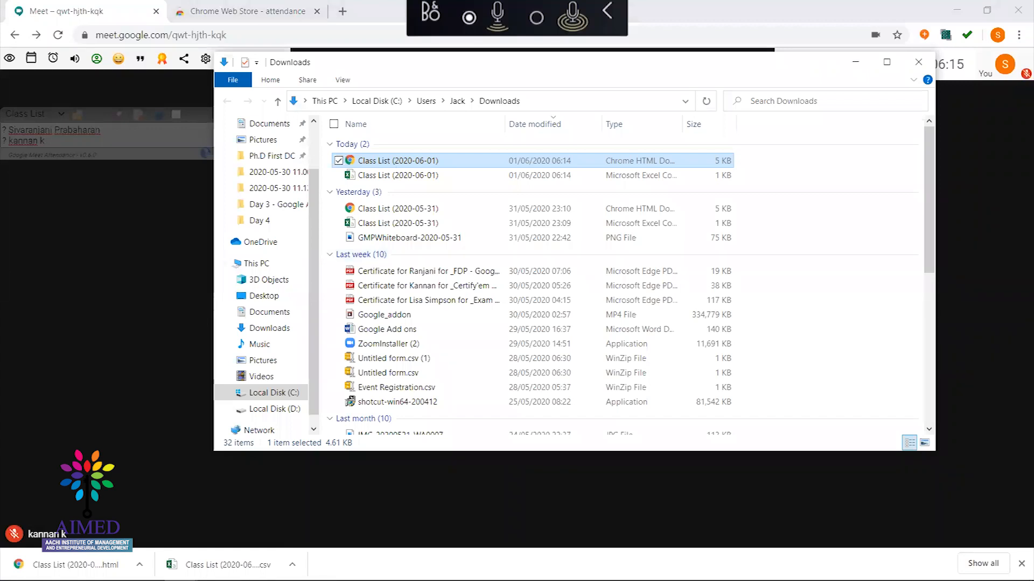
Return to the call, mute the microphone, and dismiss the download options
left_click(124, 463)
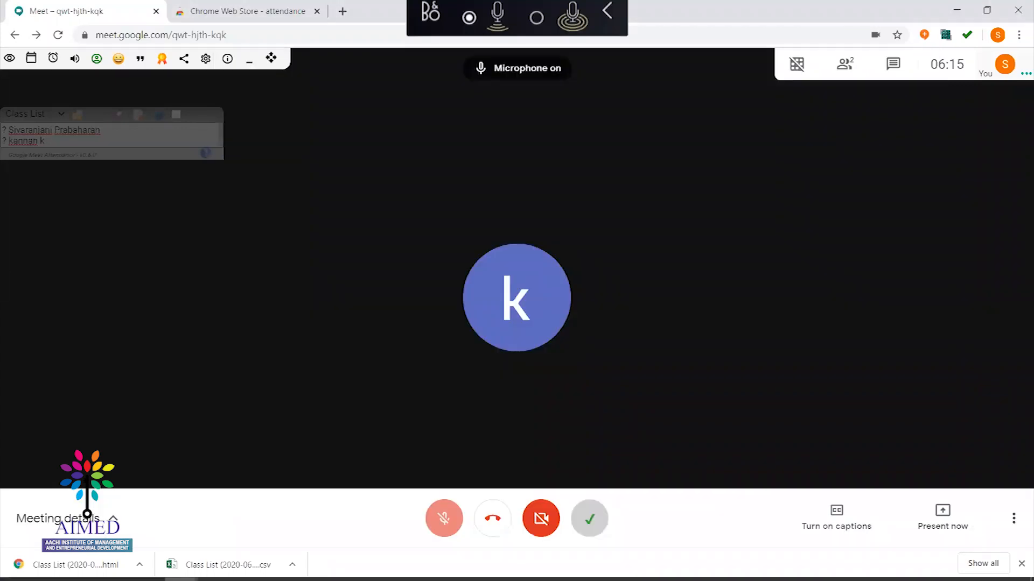
key("ctrl+d")
key("space")
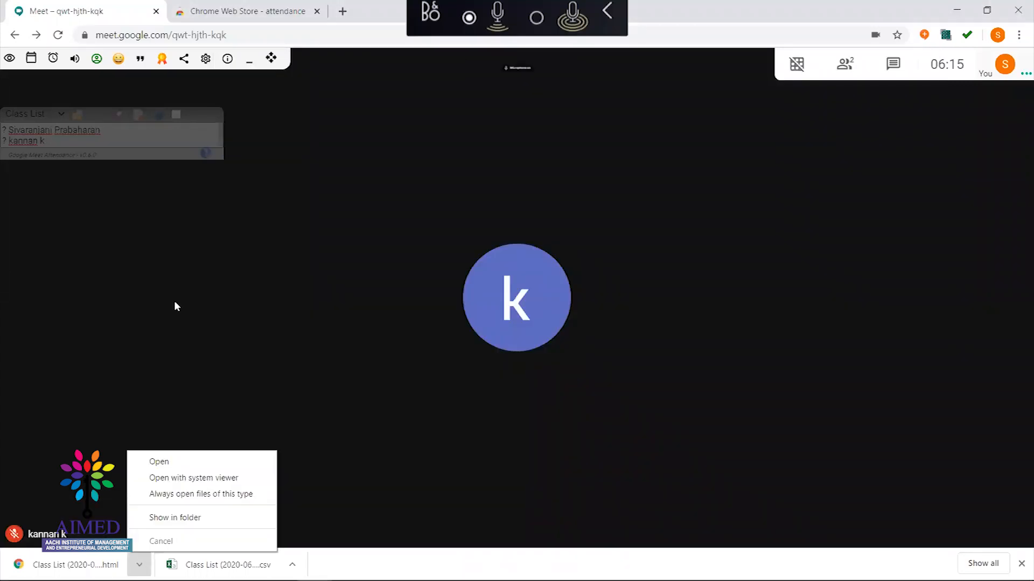
left_click(174, 303)
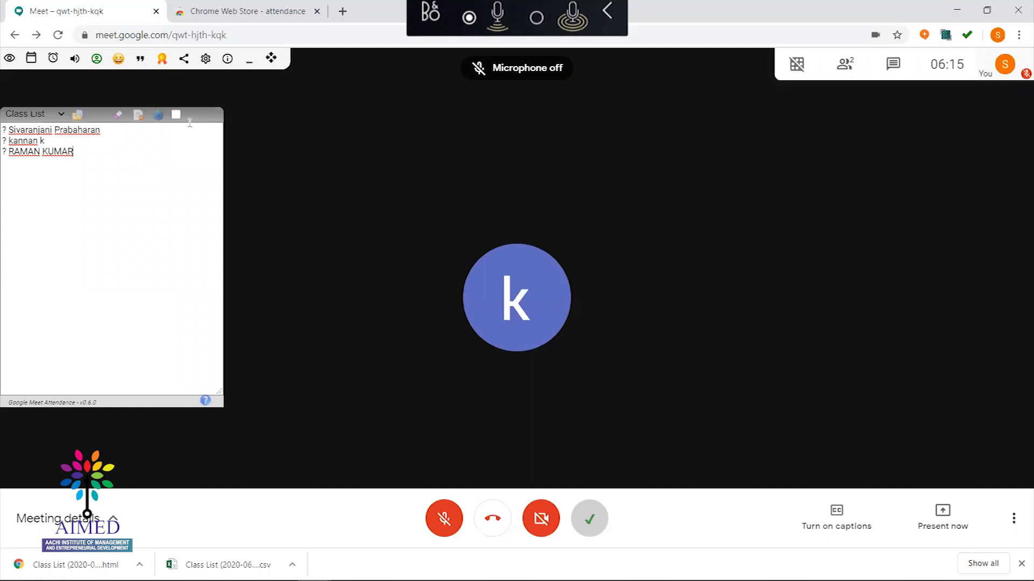
left_click_drag(189, 122, 167, 174)
left_click(195, 489)
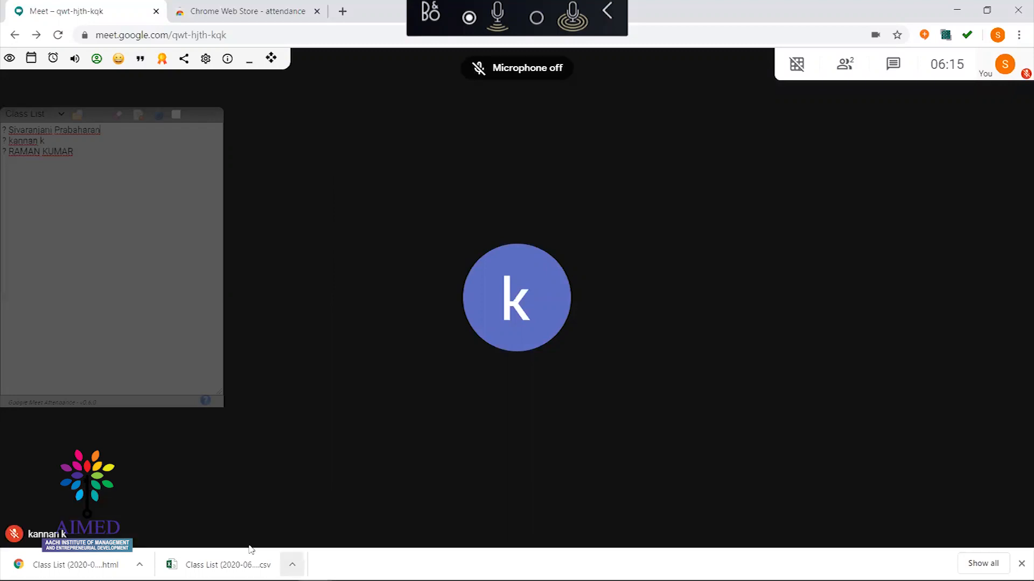
key("ctrl+d")
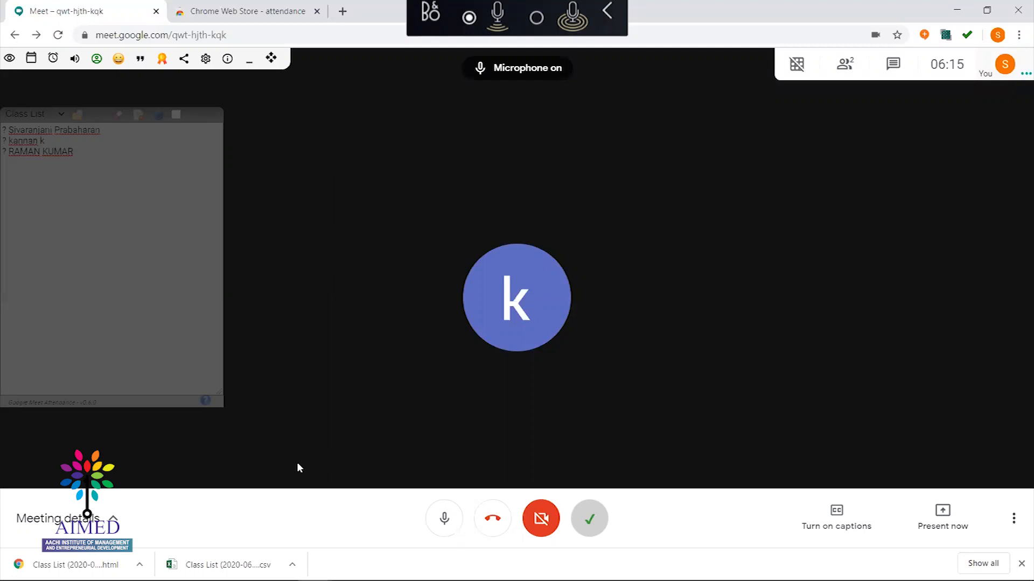
key("ctrl+d")
key("ctrl+d")
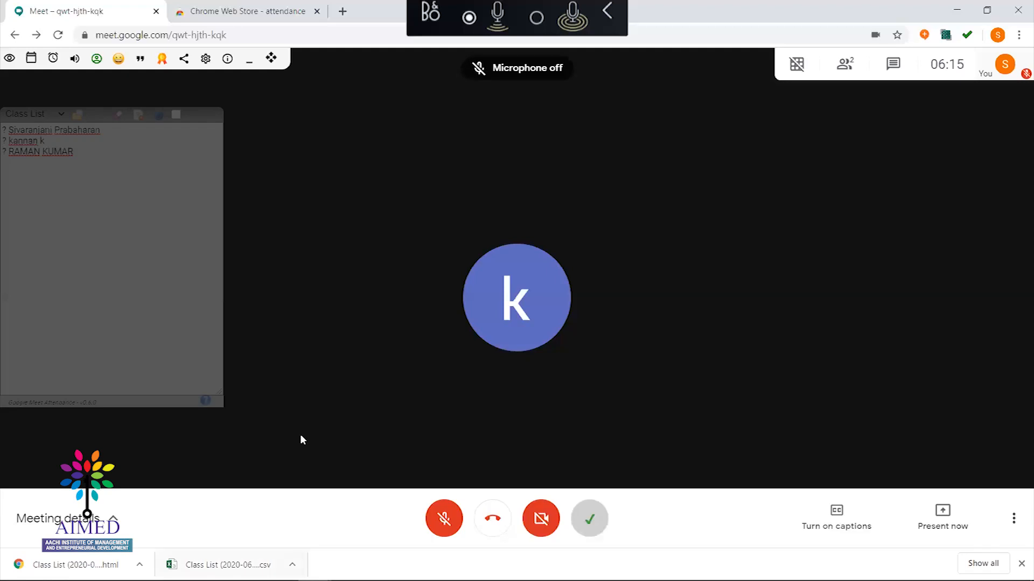
key("ctrl+d")
key("ctrl+d")
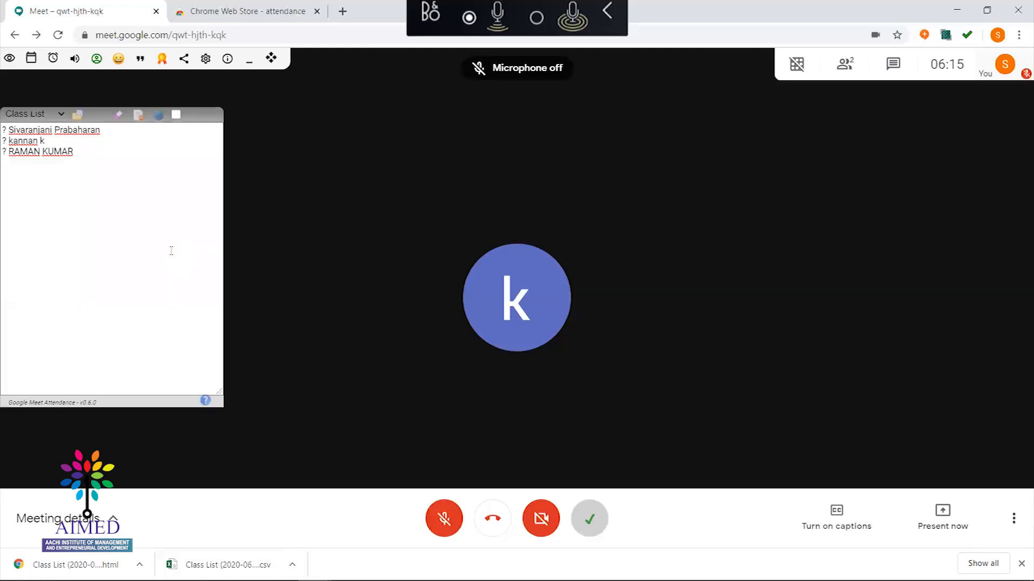
key("ctrl+d")
key("ctrl+d")
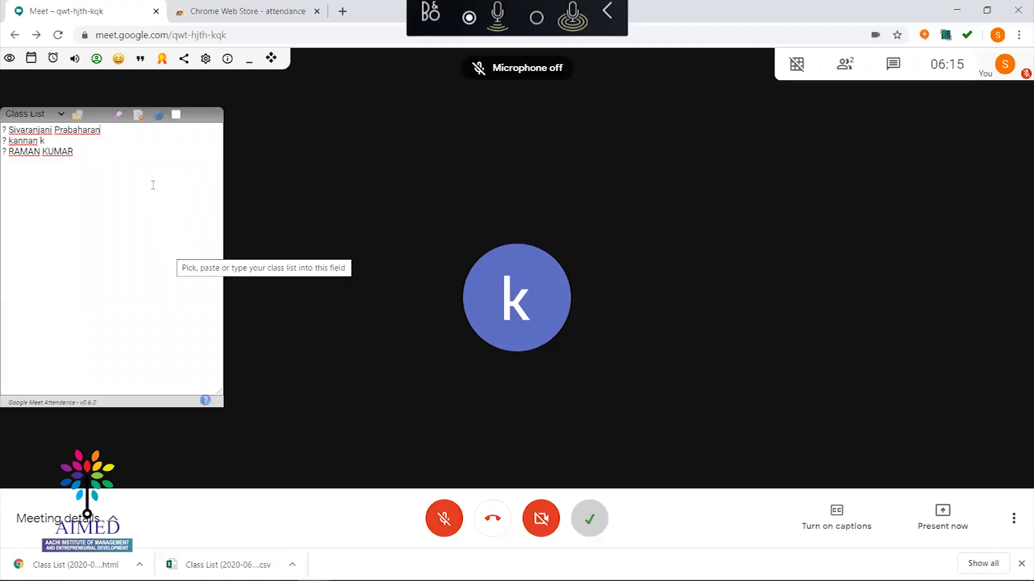
key("ctrl+d")
key("ctrl+d")
key("ctrl+d")
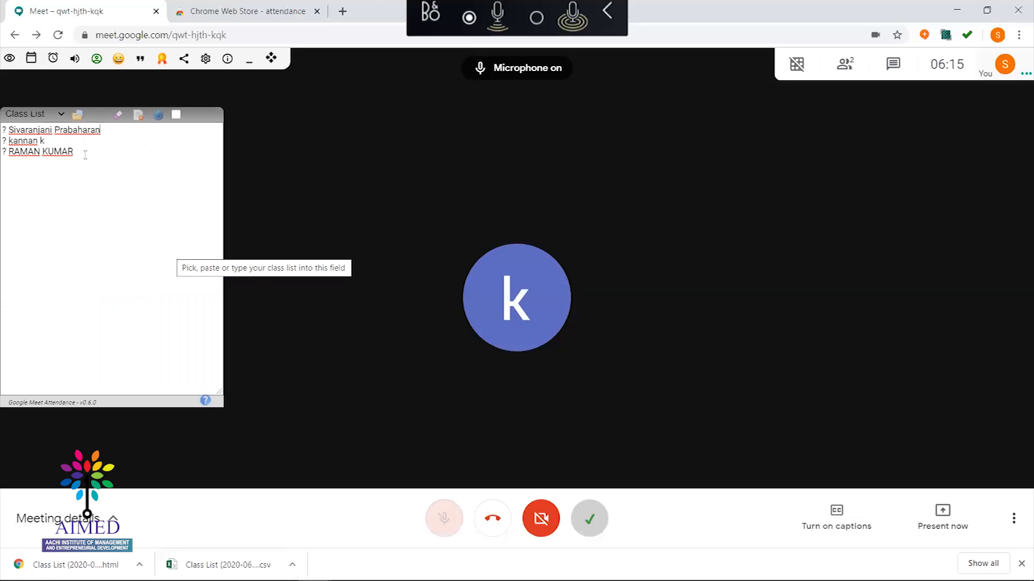
key("ctrl+d")
key("ctrl+d")
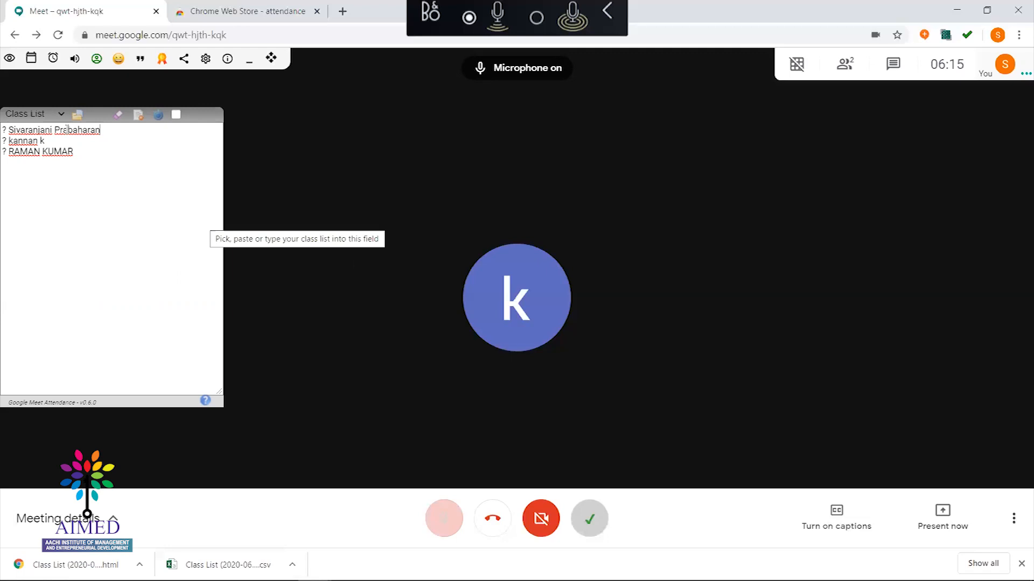
key("ctrl+d")
key("ctrl+d")
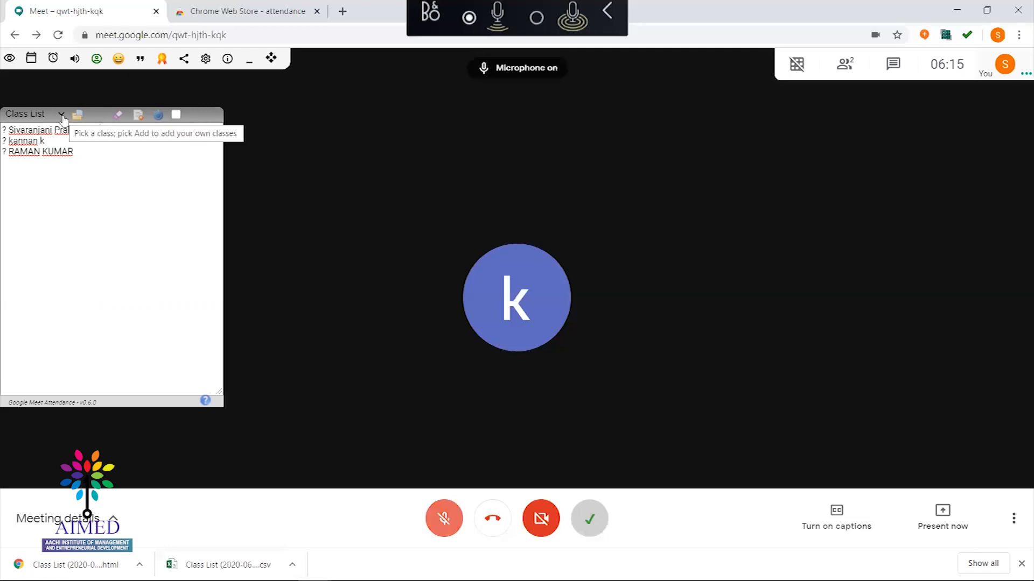
key("ctrl+d")
left_click(61, 114)
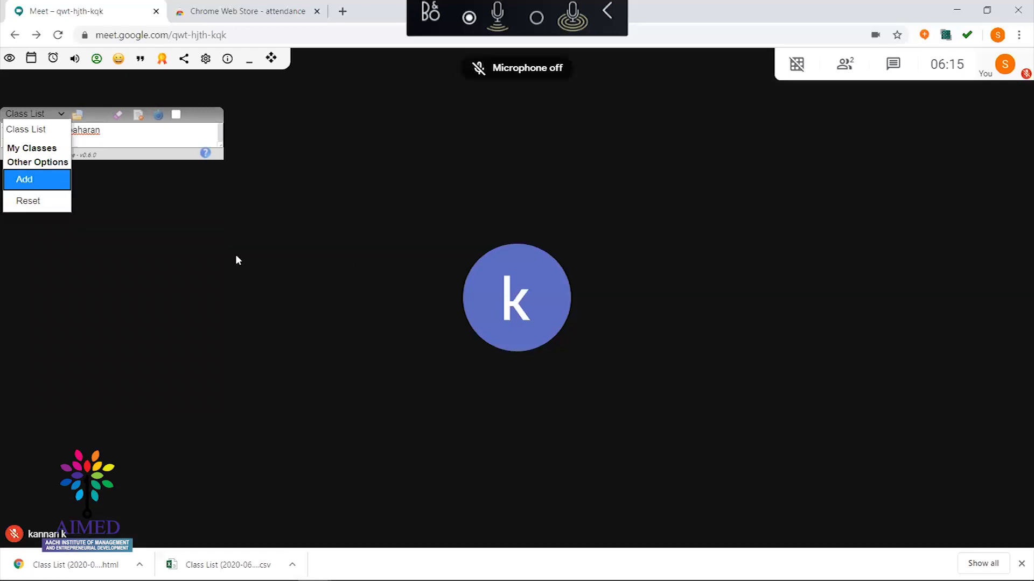
left_click(235, 256)
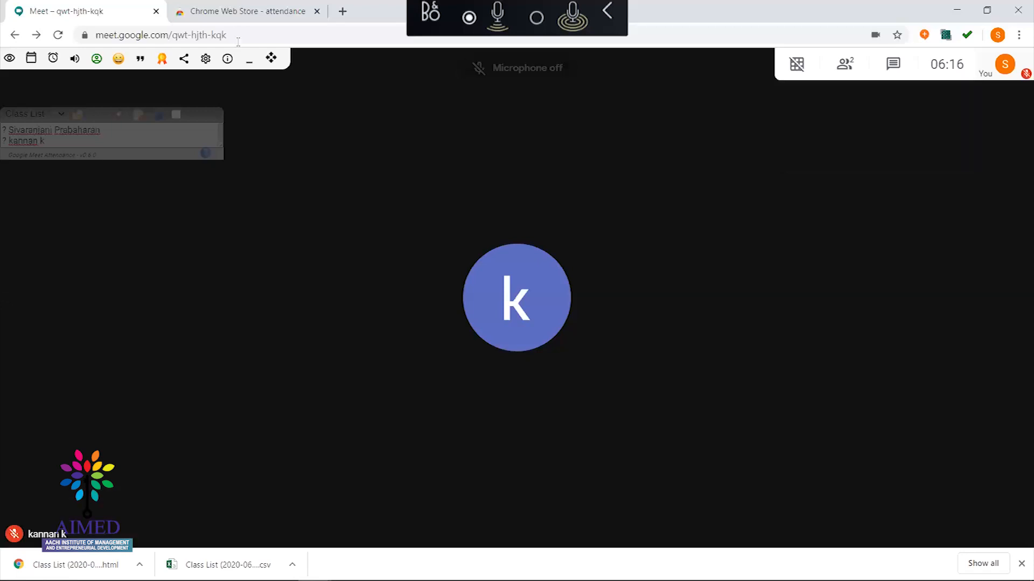
key("ctrl+d")
key("ctrl+d")
Show the Chrome Extensions for Google Meet slide, then return to the Chrome Web Store tab
key("alt+Tab")
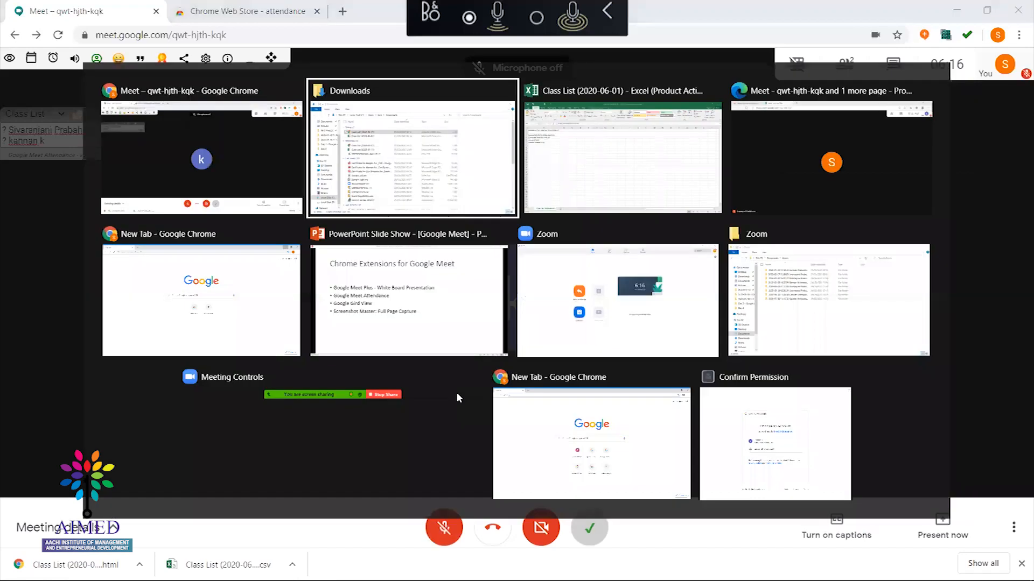
key("alt+Tab")
key("alt+Tab")
left_click(410, 318)
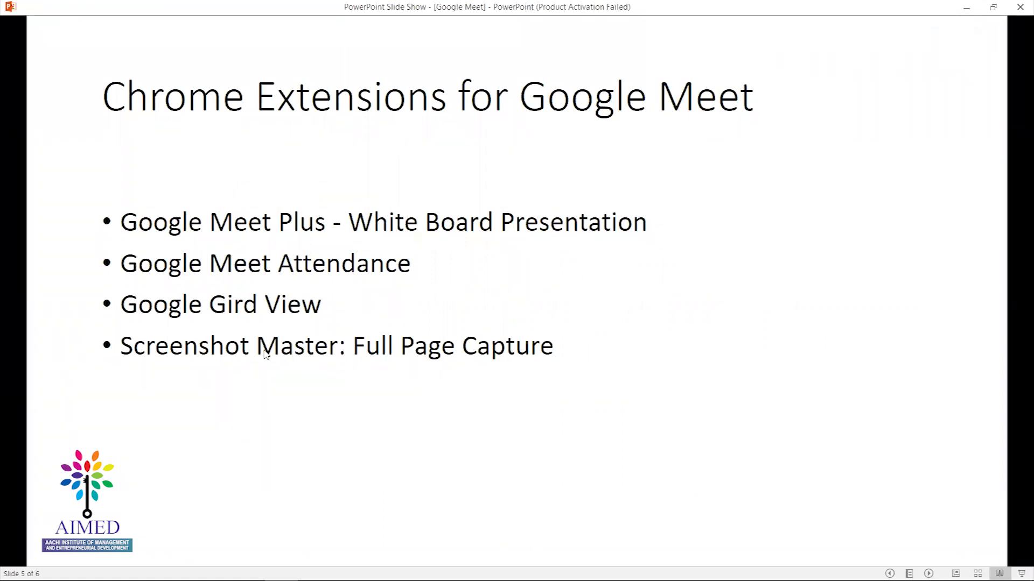
key("alt+Tab")
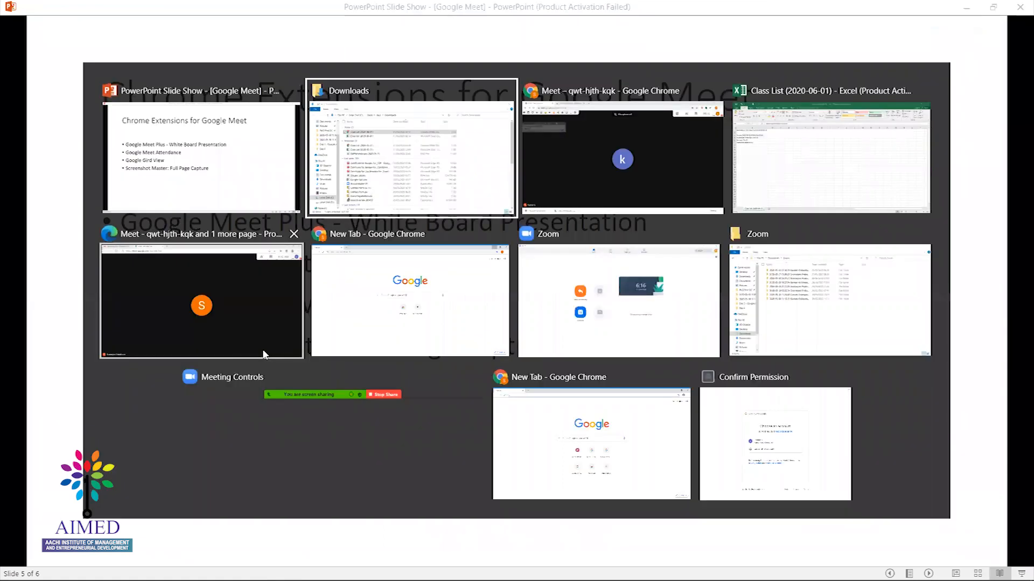
key("alt+Tab")
left_click(228, 6)
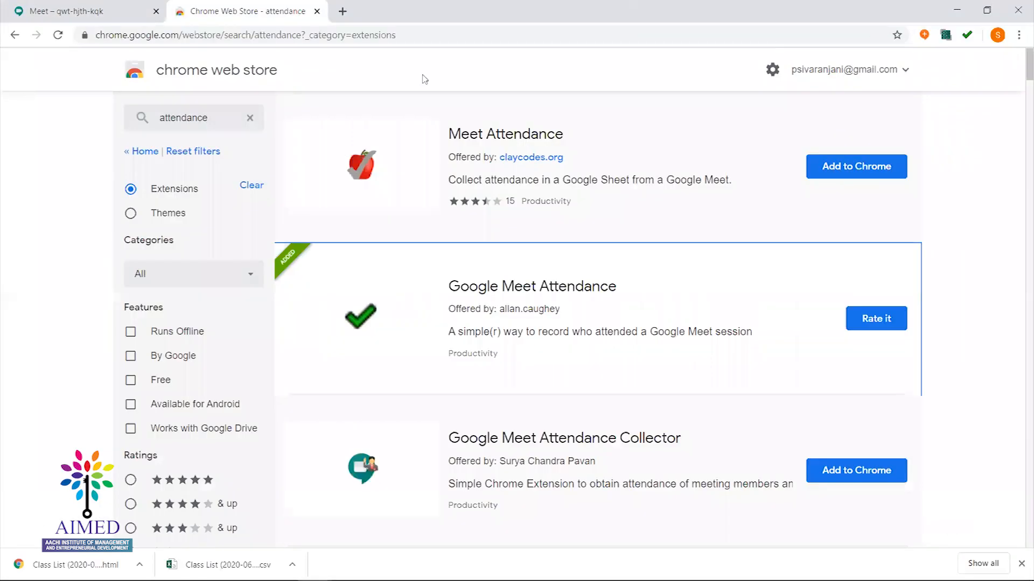
Search the store for 'screenshot Master' and open the Screenshot Master: Full Page Capture page
left_click(339, 37)
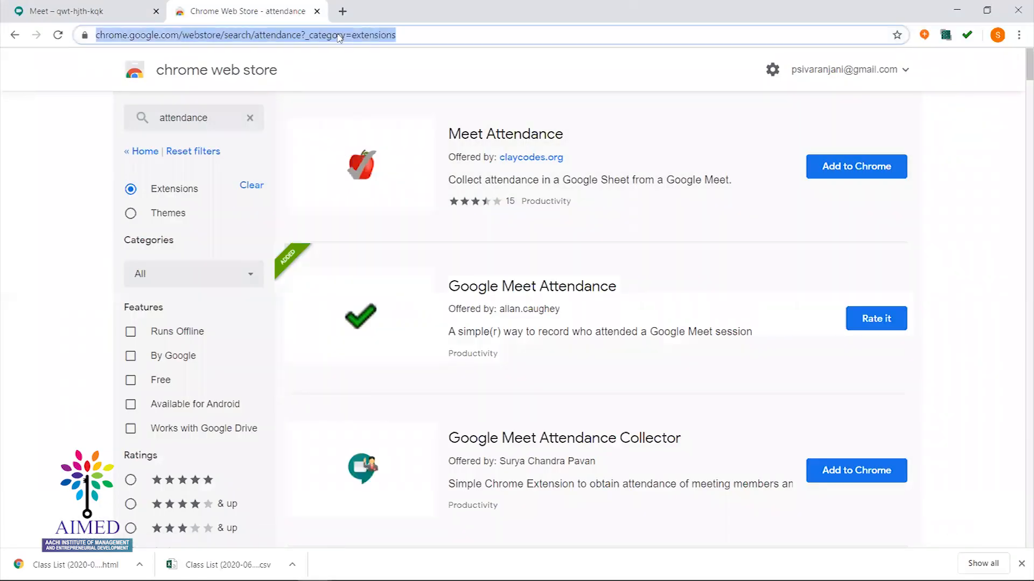
type("screen")
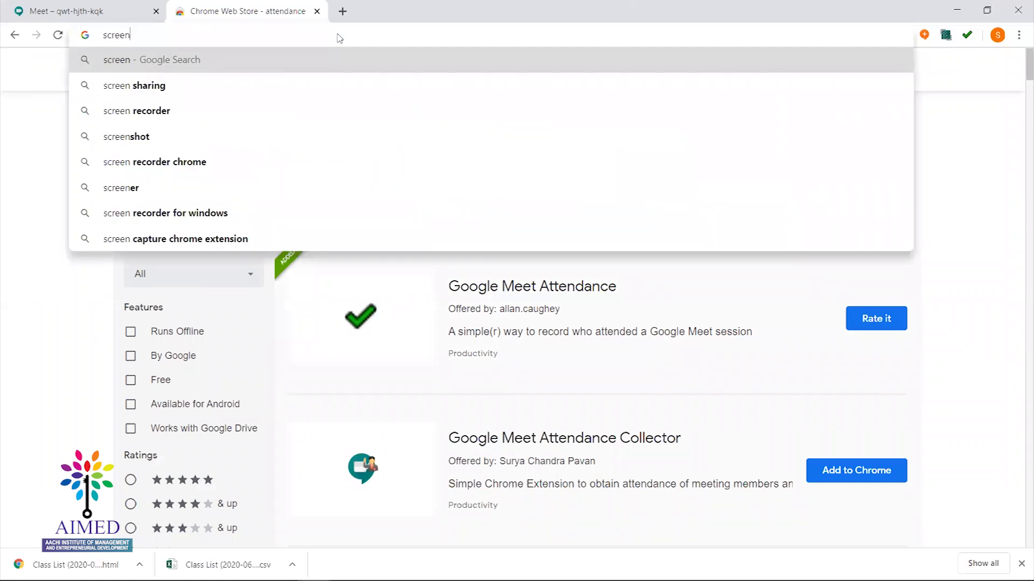
key("BackSpace")
key("BackSpace")
key("BackSpace")
key("BackSpace")
key("BackSpace")
key("BackSpace")
left_click(197, 120)
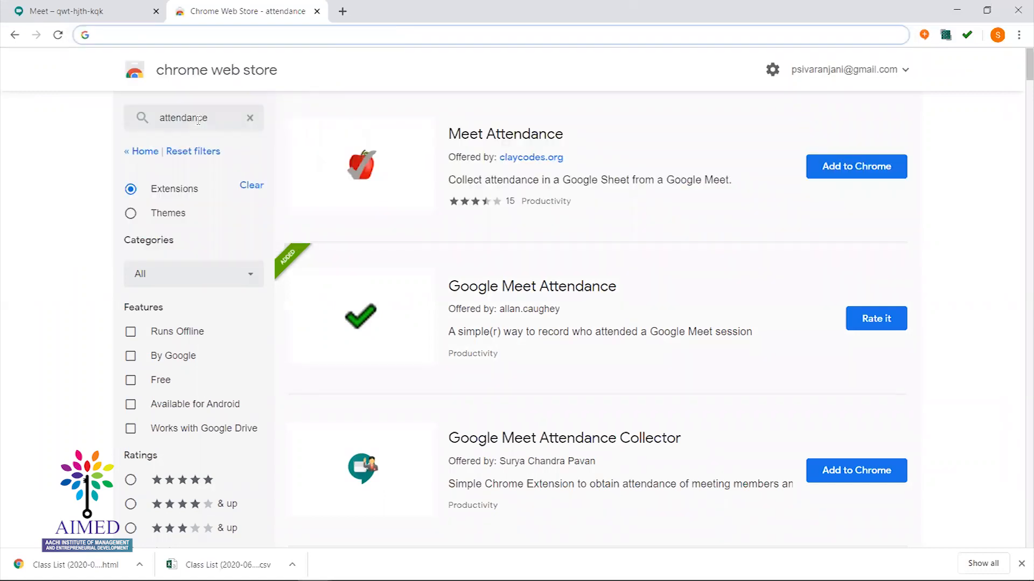
double_click(198, 121)
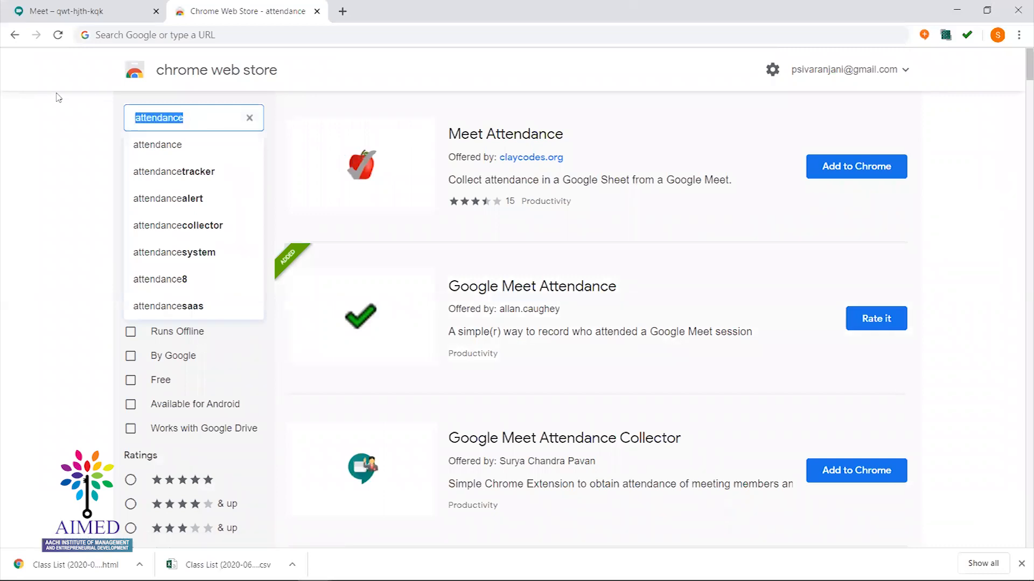
type("screenshot Master")
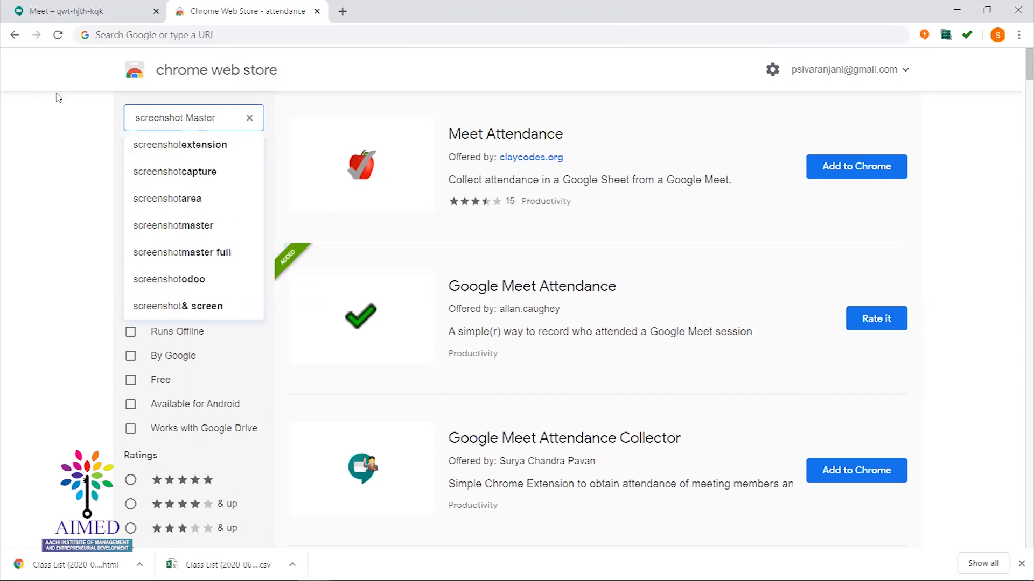
key("Return")
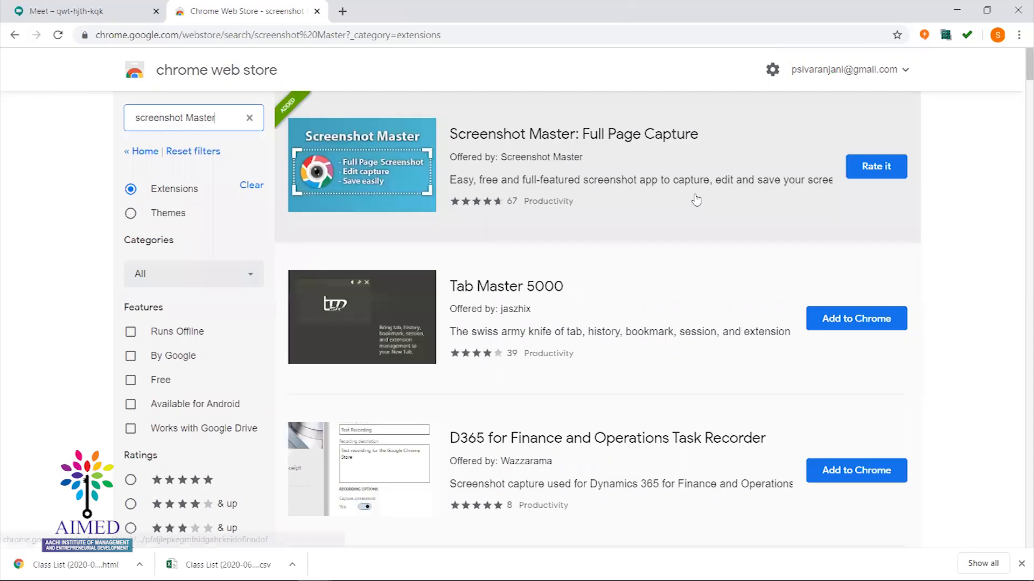
left_click(543, 138)
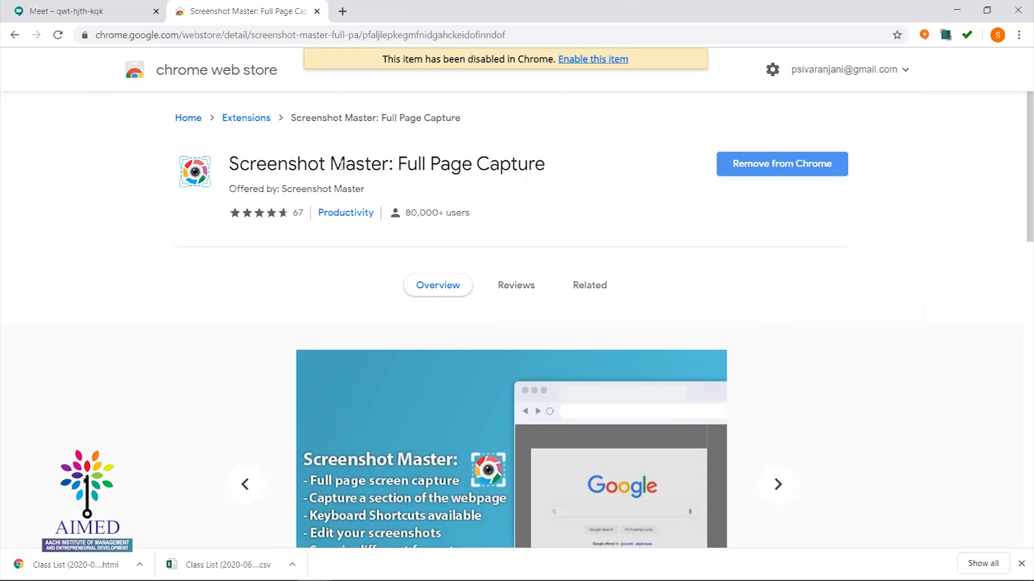
Remove the Screenshot Master: Full Page Capture extension from Chrome
left_click_drag(346, 164, 531, 189)
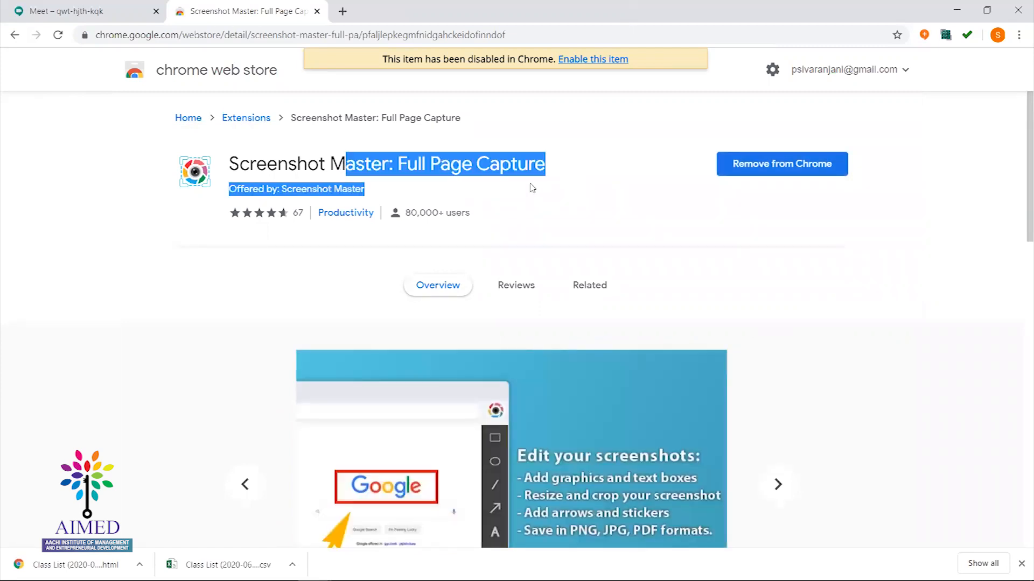
left_click(740, 170)
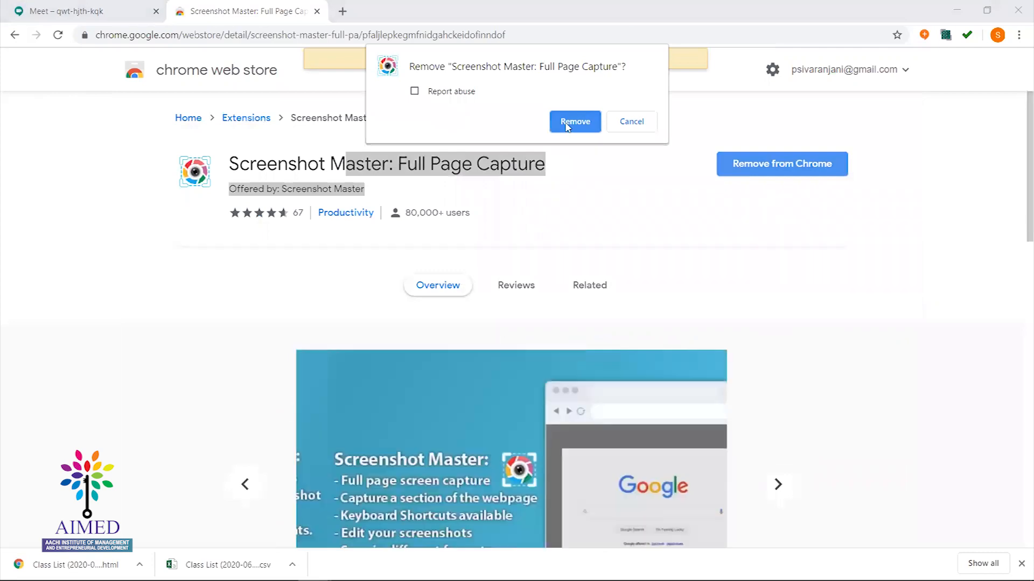
left_click(570, 123)
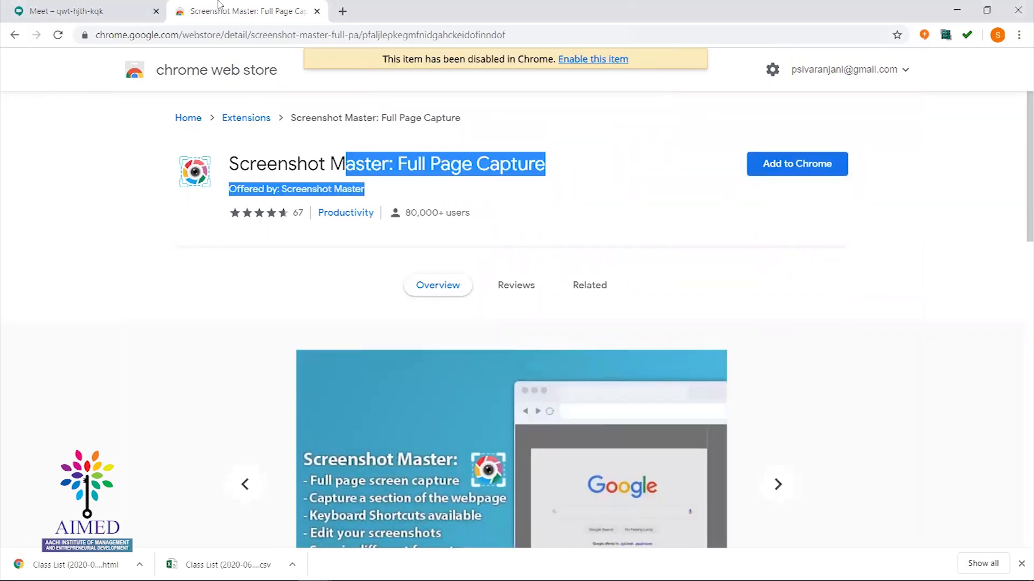
Reinstall Screenshot Master from the search results, then return to the Meet call with the mic muted
left_click(15, 35)
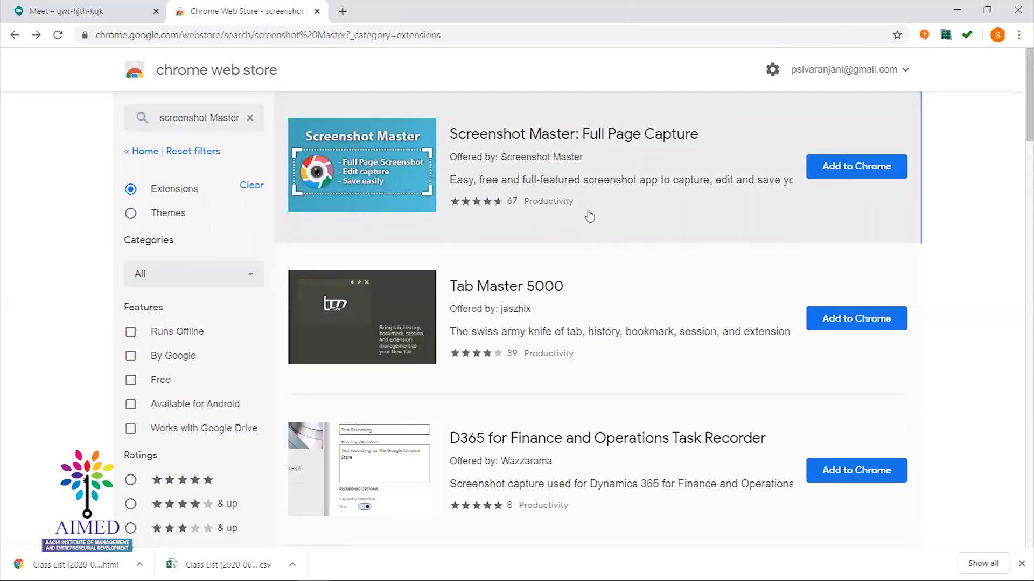
left_click(847, 176)
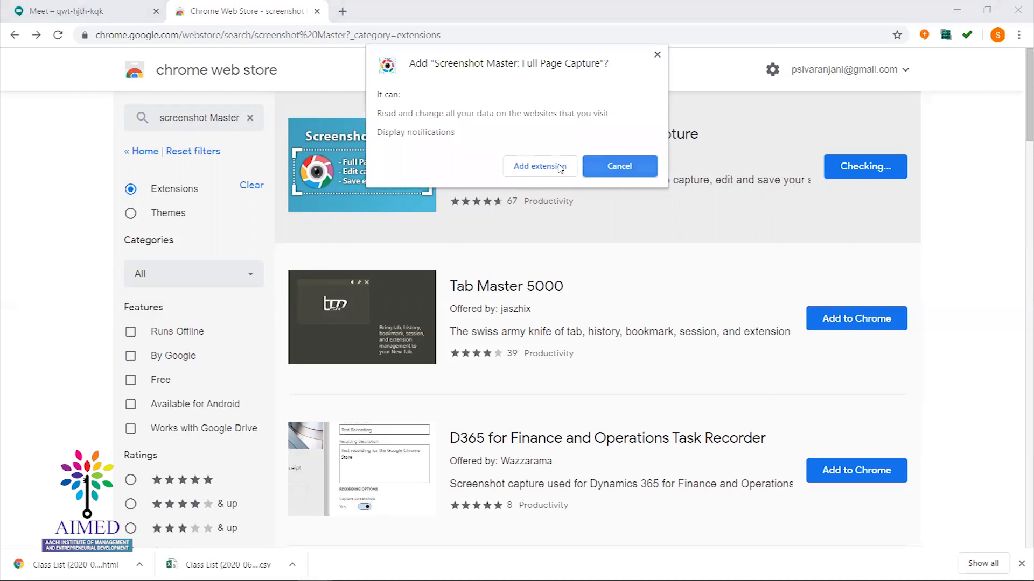
left_click(555, 168)
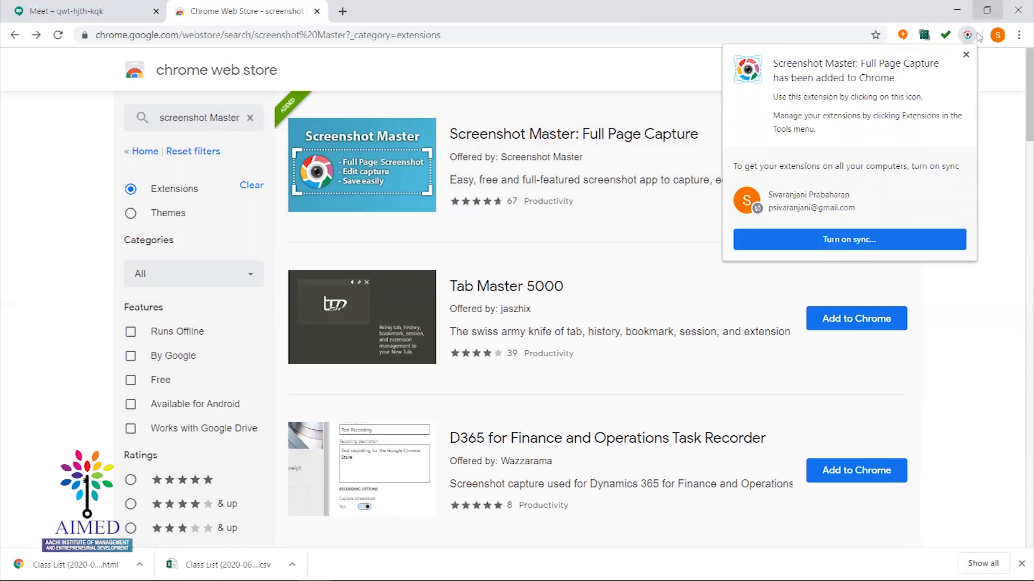
left_click(965, 55)
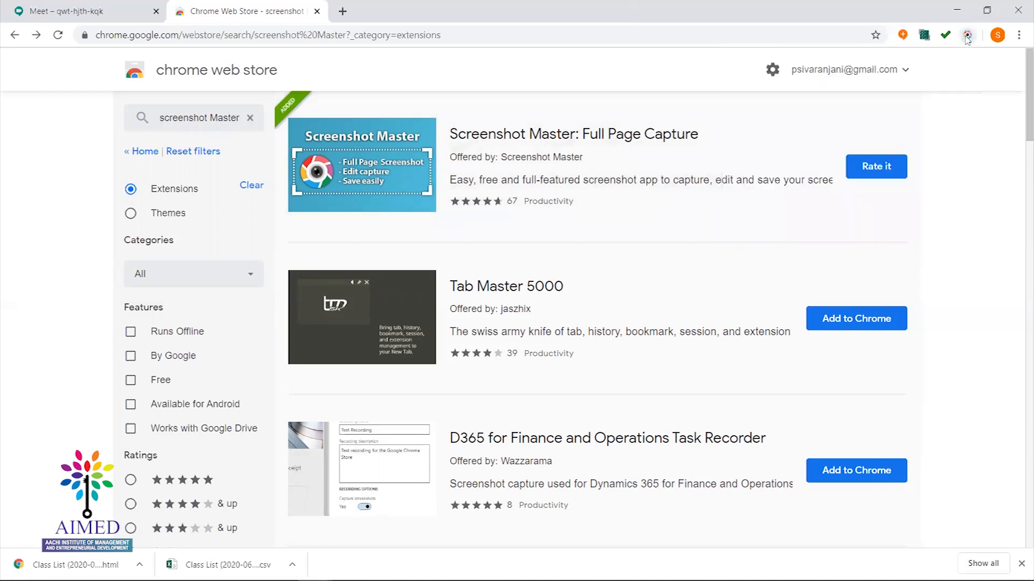
left_click(66, 7)
key("ctrl+d")
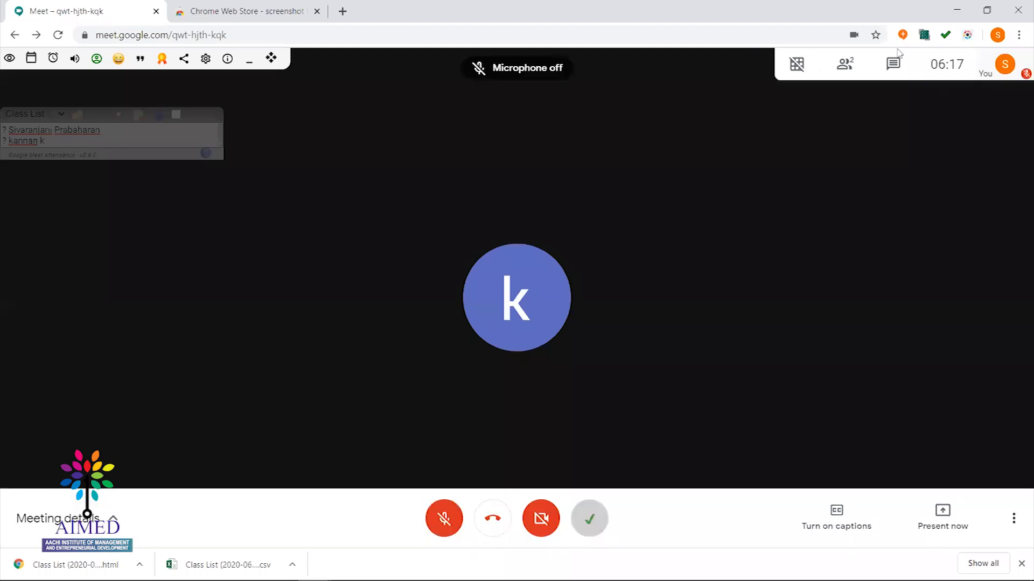
Toggle the microphone several times with Ctrl+D, then reload the Meet page
key("ctrl+d")
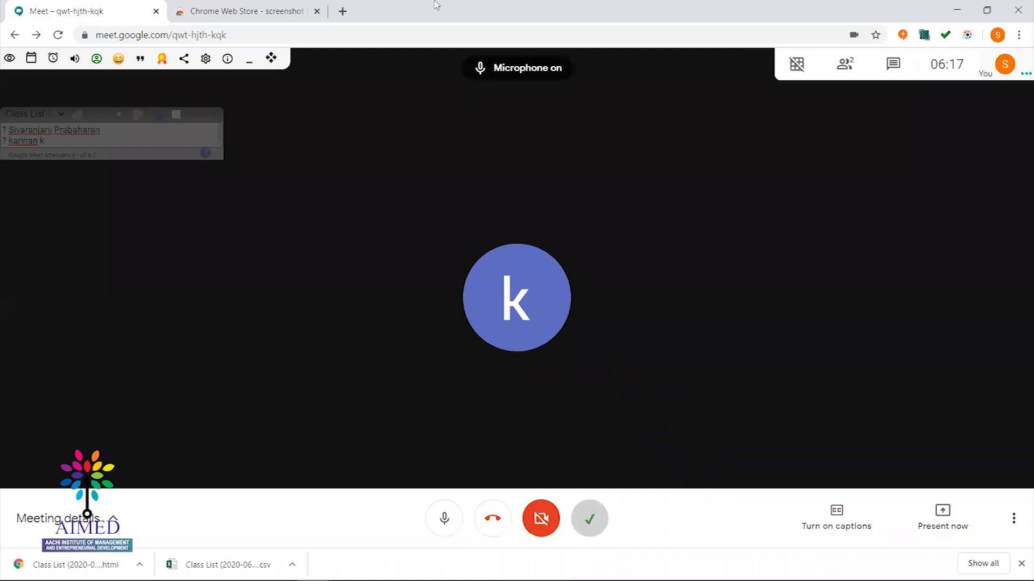
key("ctrl+d")
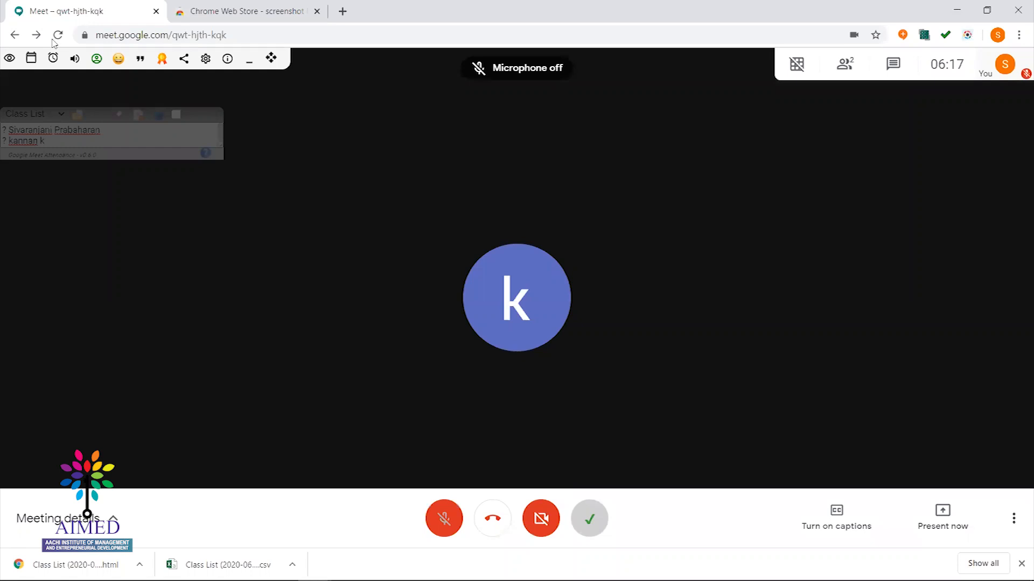
key("ctrl+d")
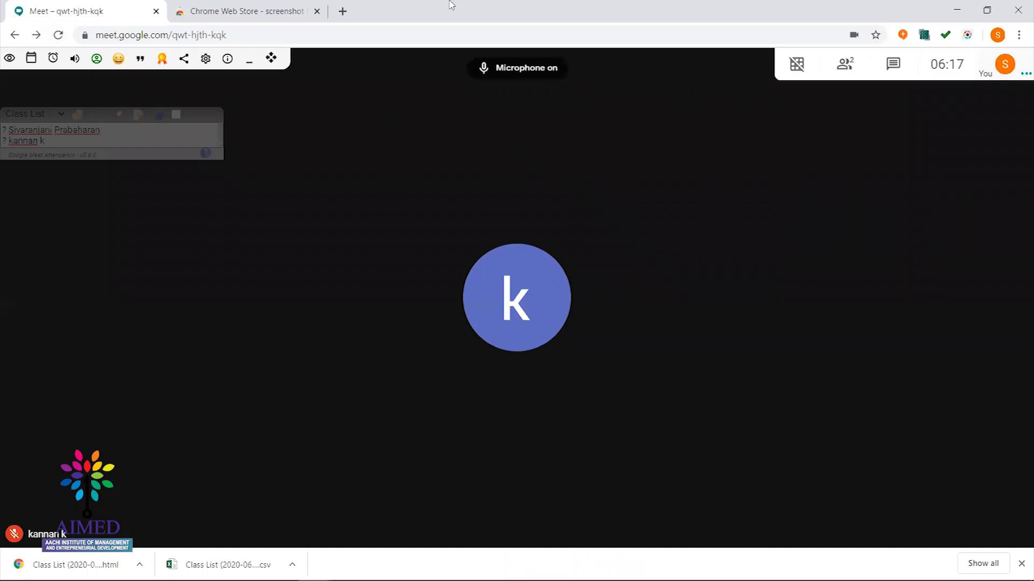
key("ctrl+d")
key("ctrl+d")
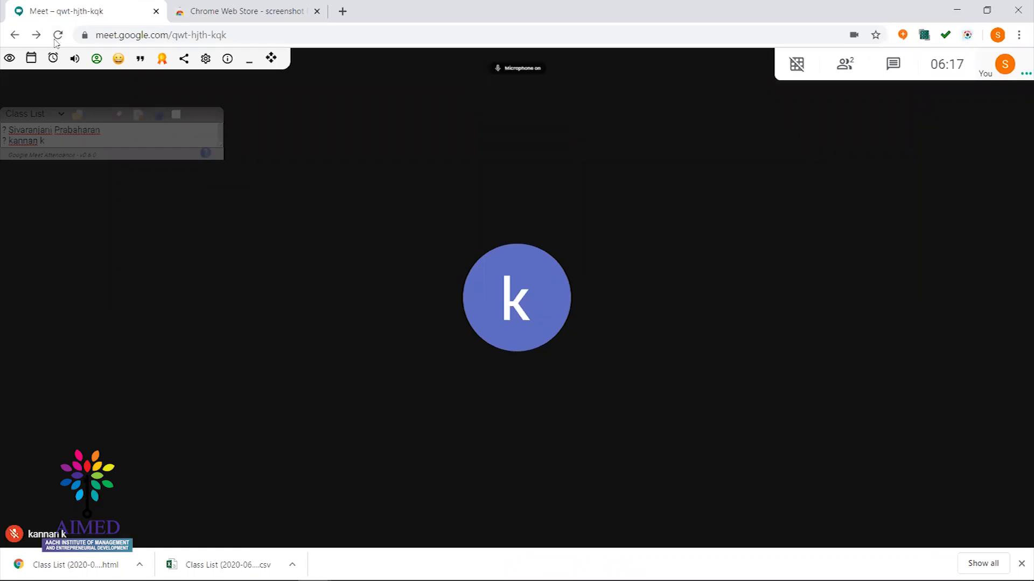
key("ctrl+d")
left_click(57, 36)
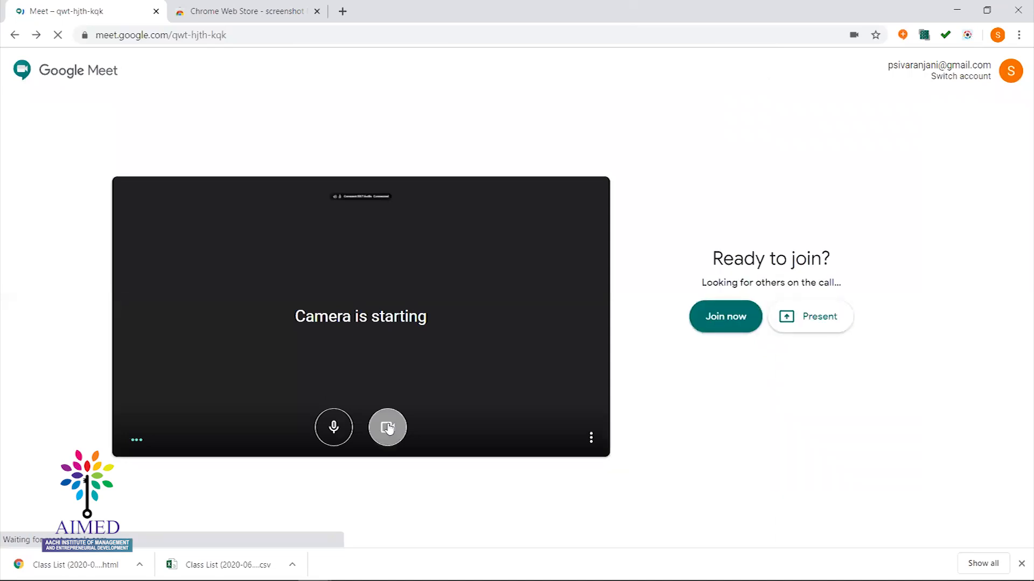
Rejoin the call with the camera off and bring up Screenshot Master's capture menu
left_click(387, 427)
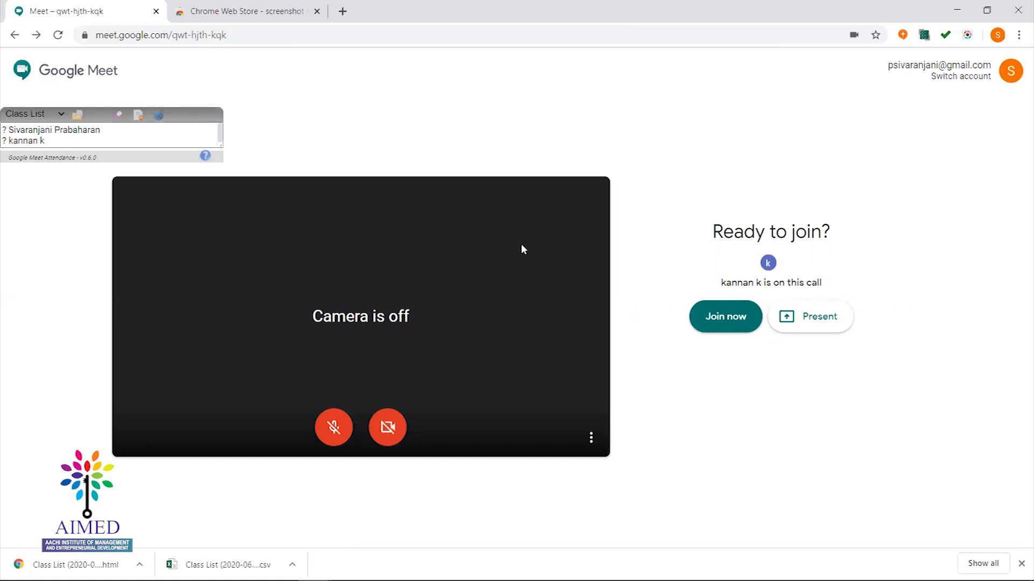
left_click(723, 321)
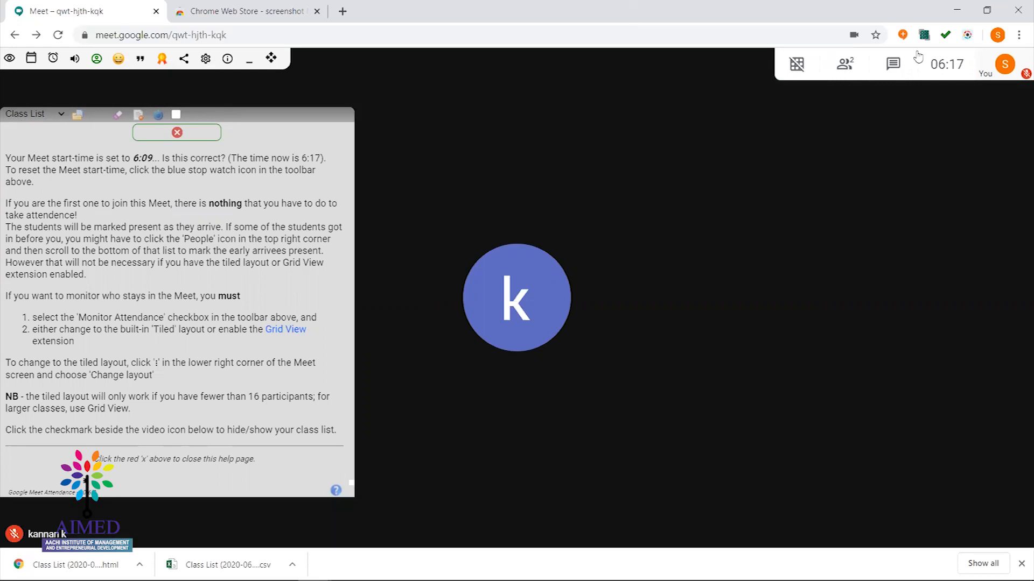
left_click(966, 36)
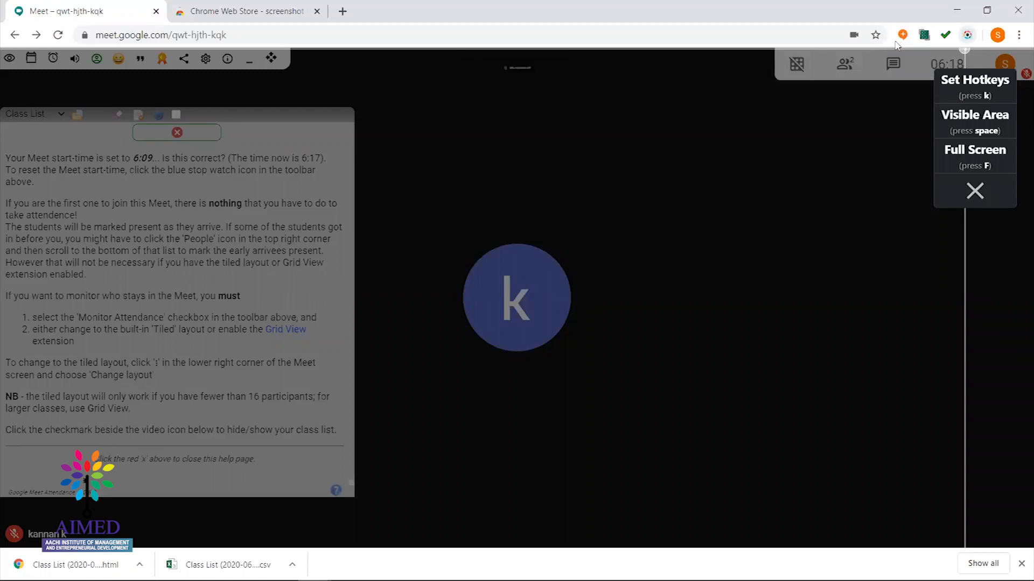
Take a Full Screen capture of the meeting page with Screenshot Master, then return to the Meet tab
left_click(968, 35)
left_click(967, 35)
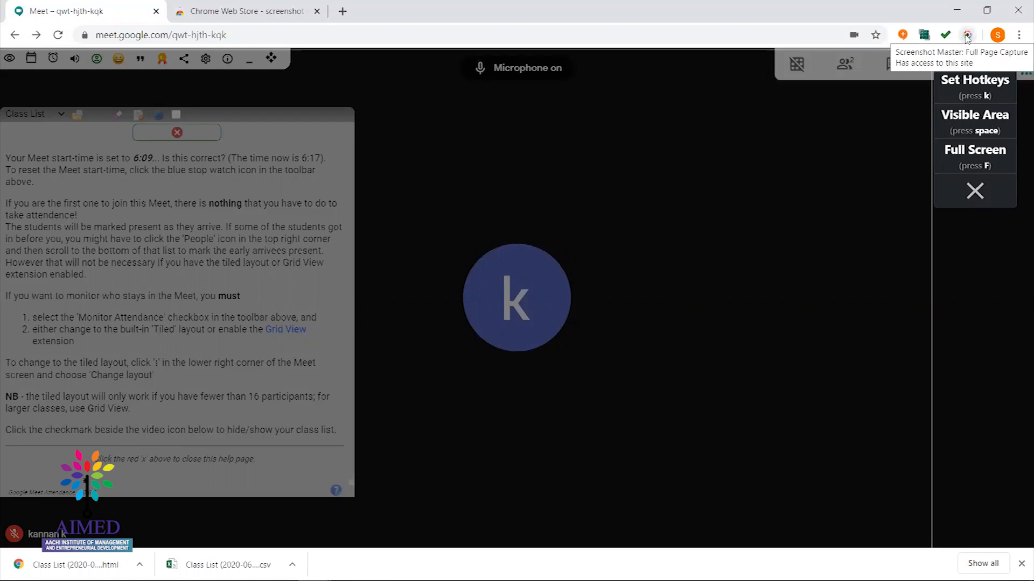
key("ctrl+d")
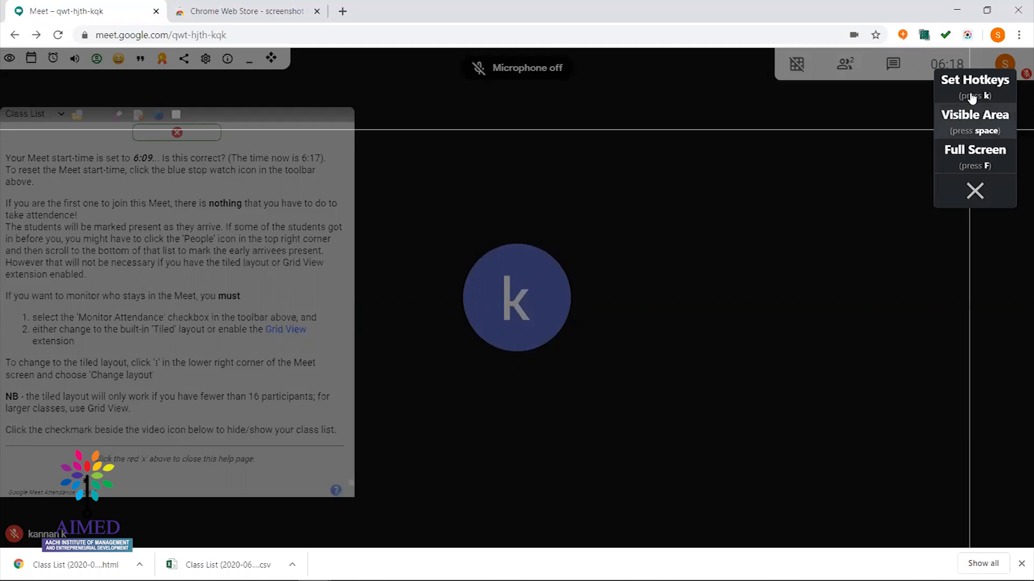
key("ctrl+d")
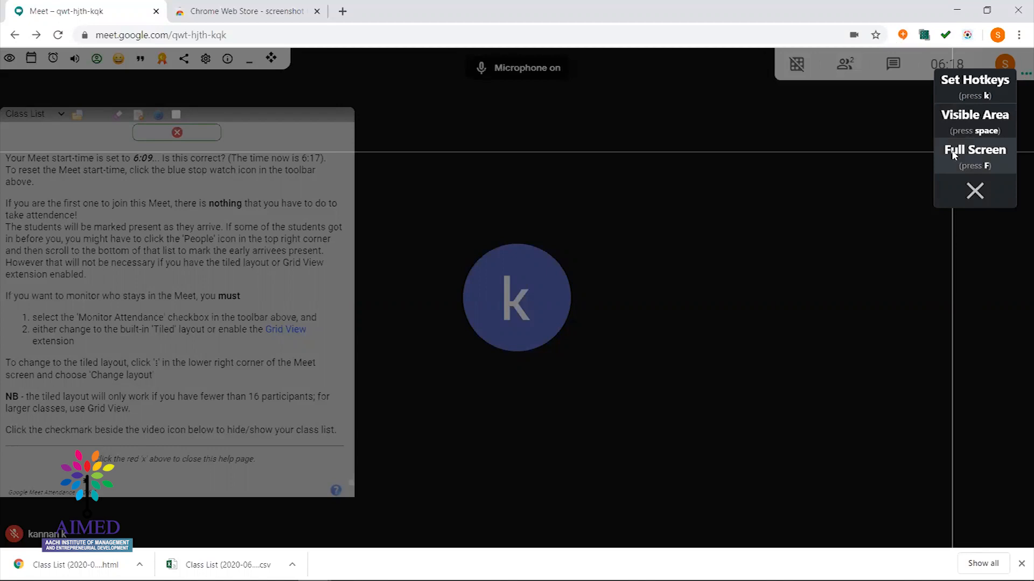
left_click(952, 155)
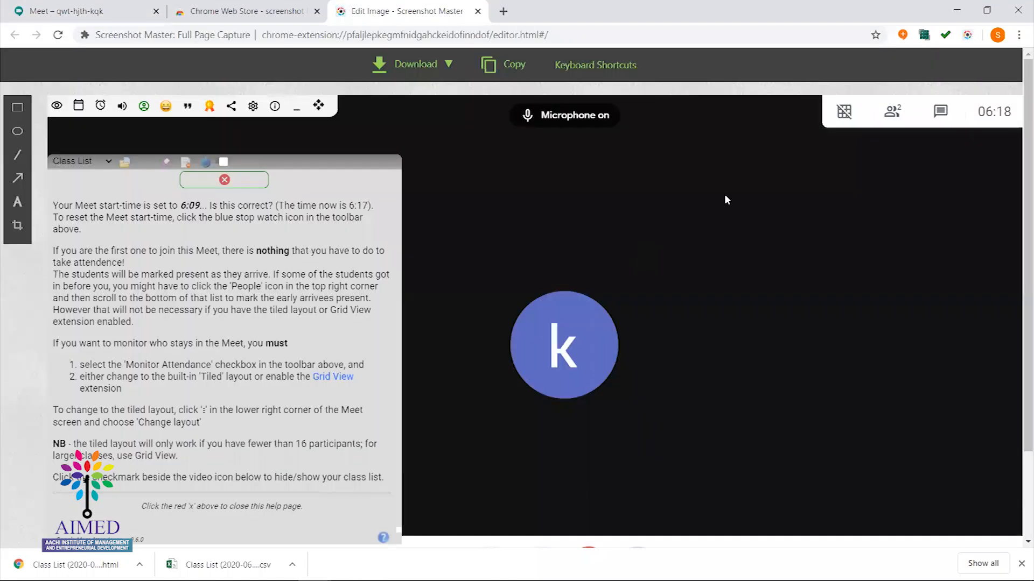
left_click(96, 10)
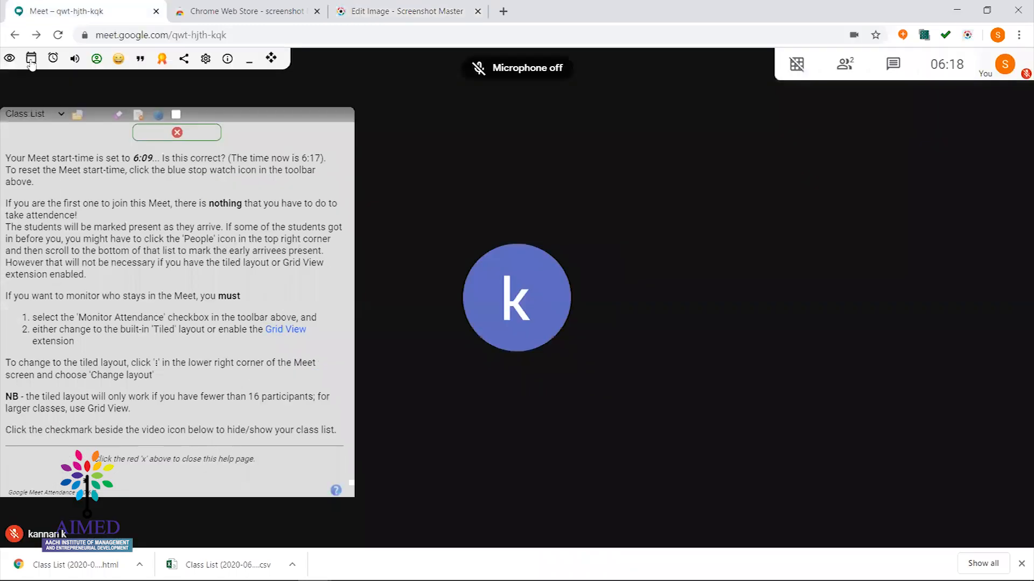
left_click(30, 58)
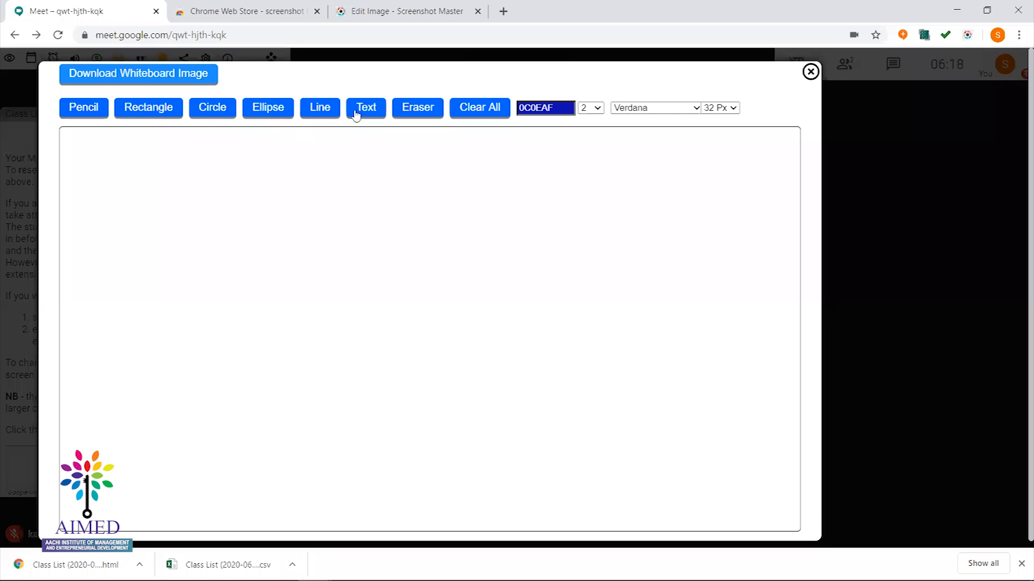
Write 'Topic - google Meet' in a whiteboard text box and capture the Visible Area
left_click_drag(165, 177, 624, 385)
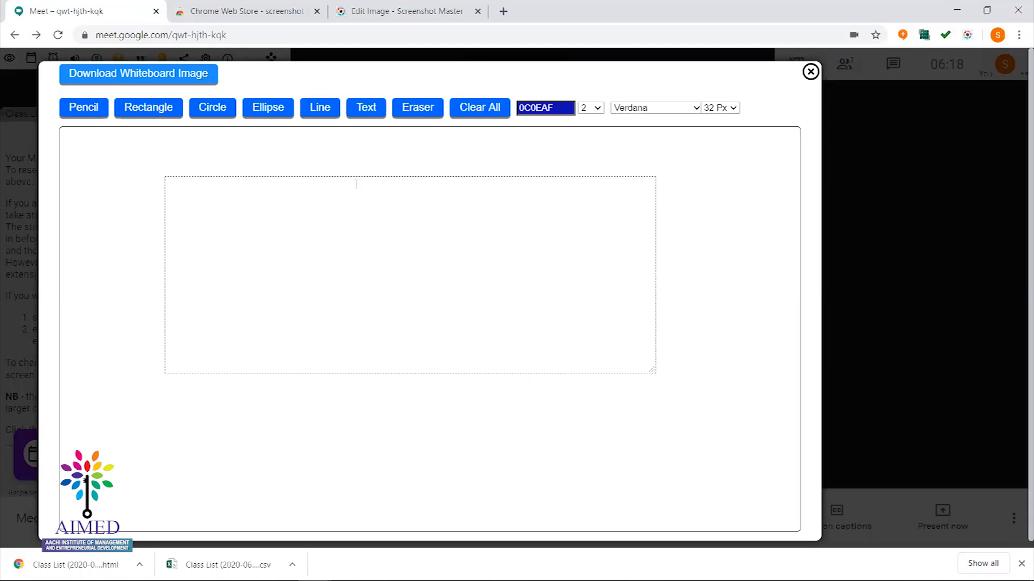
type("R")
key("BackSpace")
type("To")
type("ipc")
key("BackSpace")
key("BackSpace")
key("BackSpace")
key("BackSpace")
type("pic -")
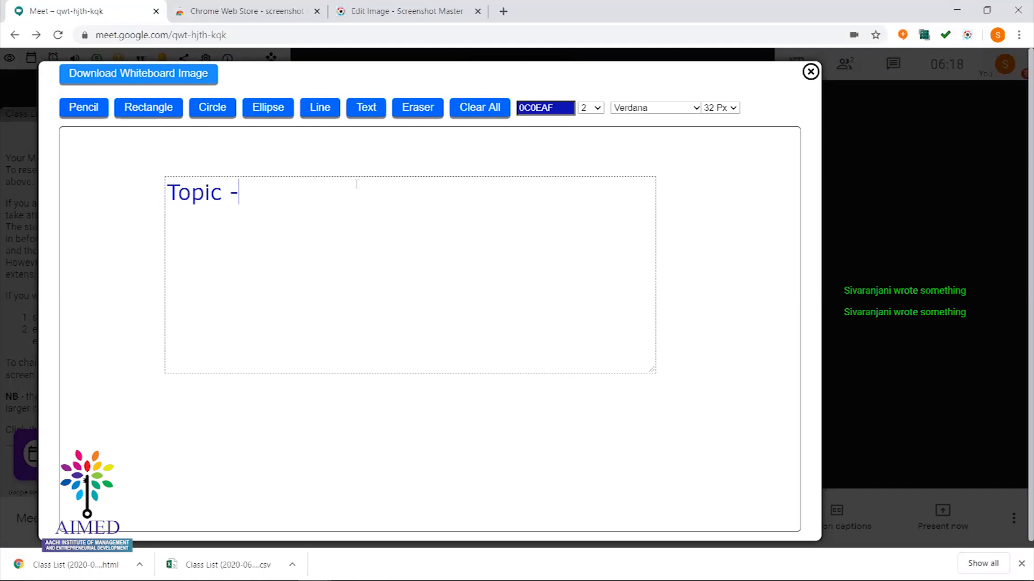
type(" googl")
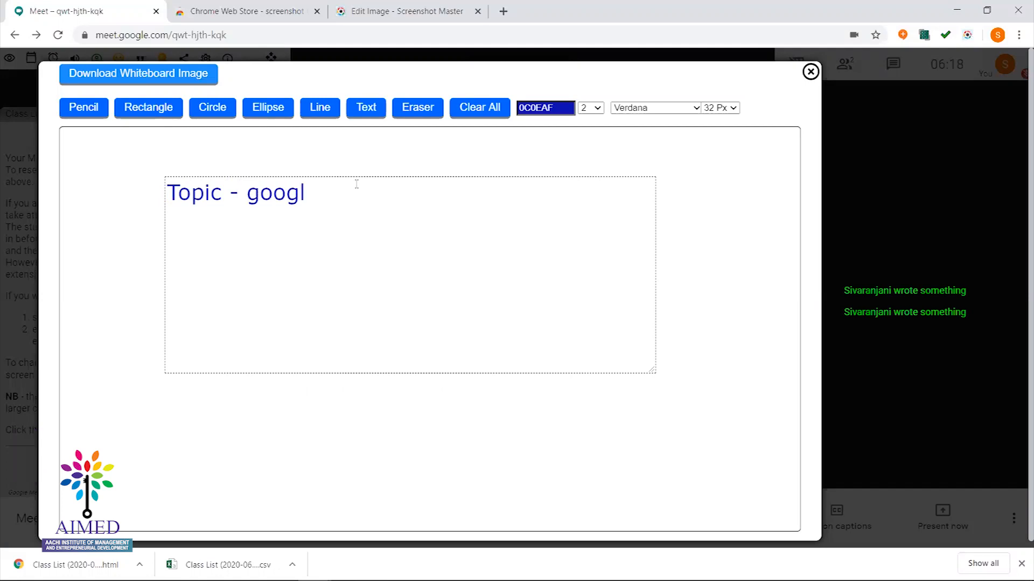
type("e Meet")
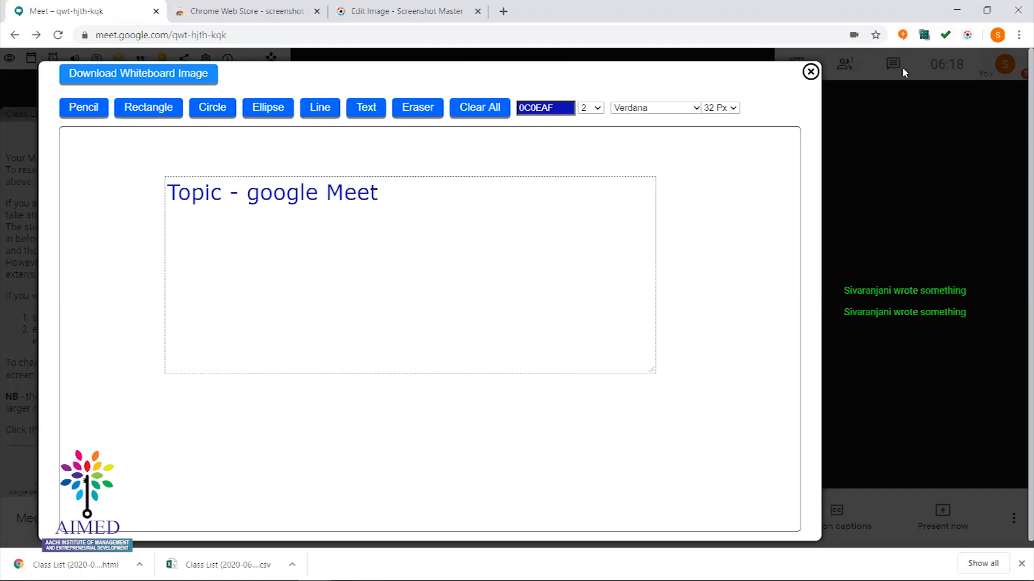
left_click(967, 38)
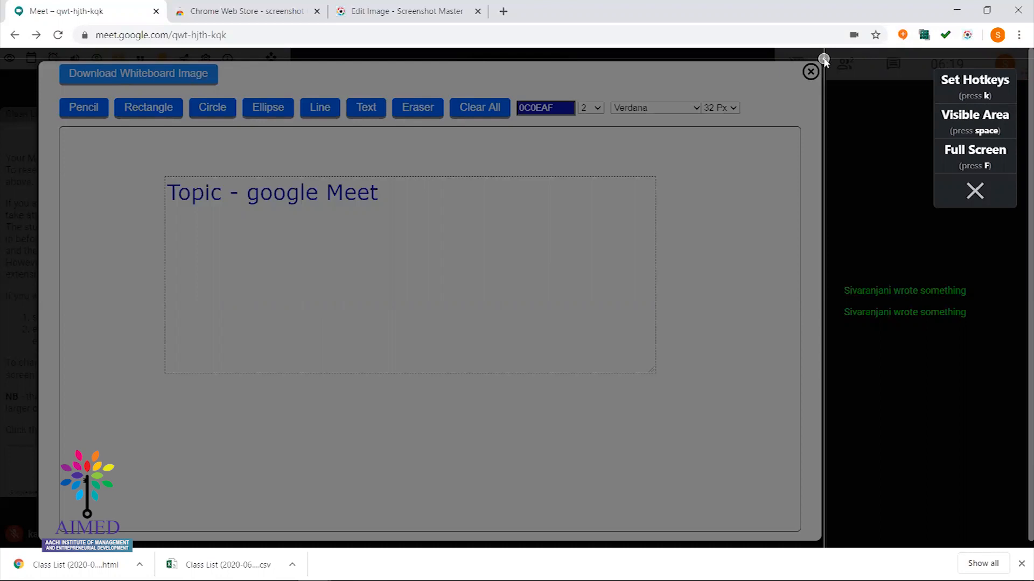
key("space")
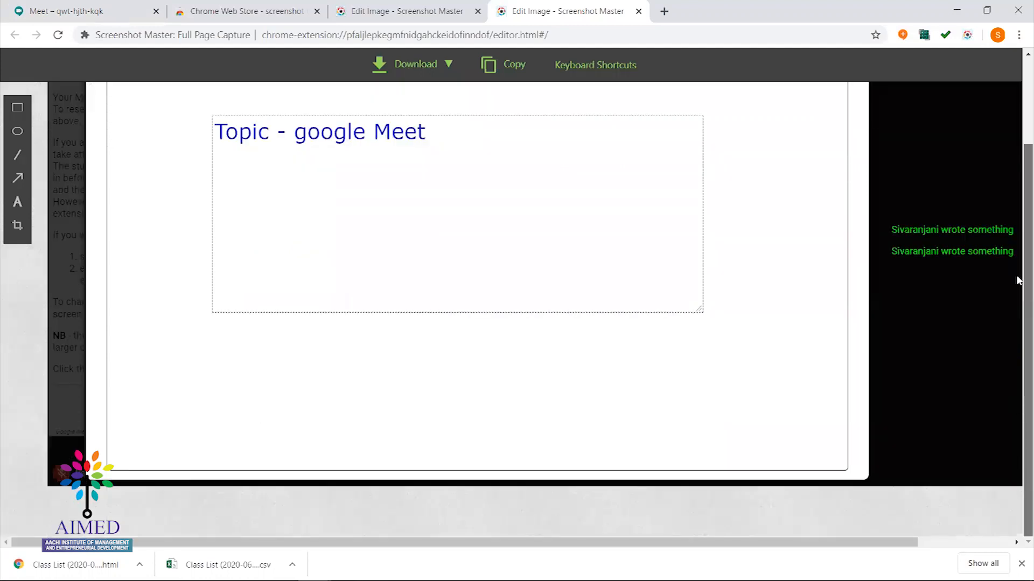
Check the whiteboard capture in its editor tab, then close the whiteboard in the Meet call
left_click(125, 6)
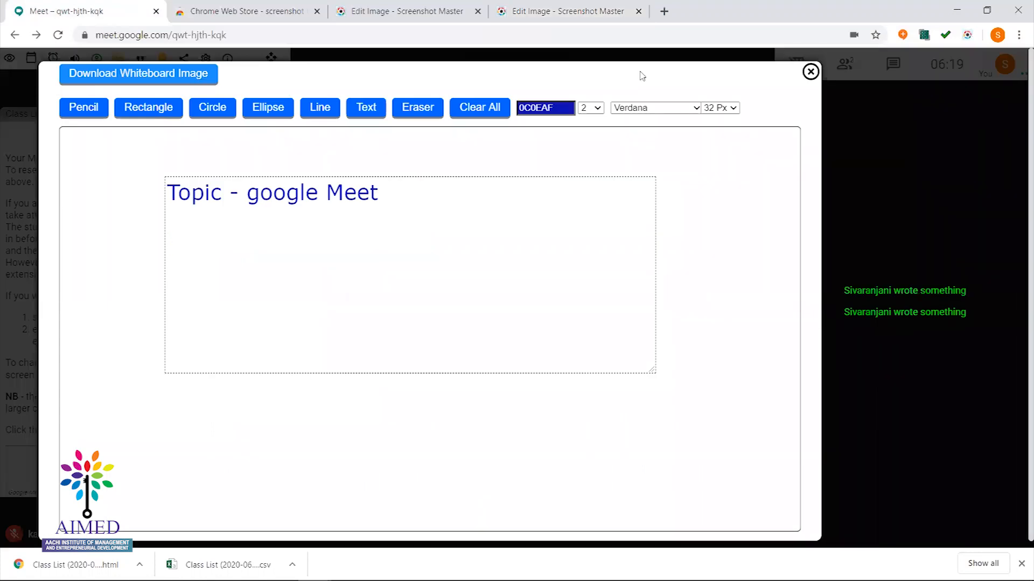
left_click(969, 35)
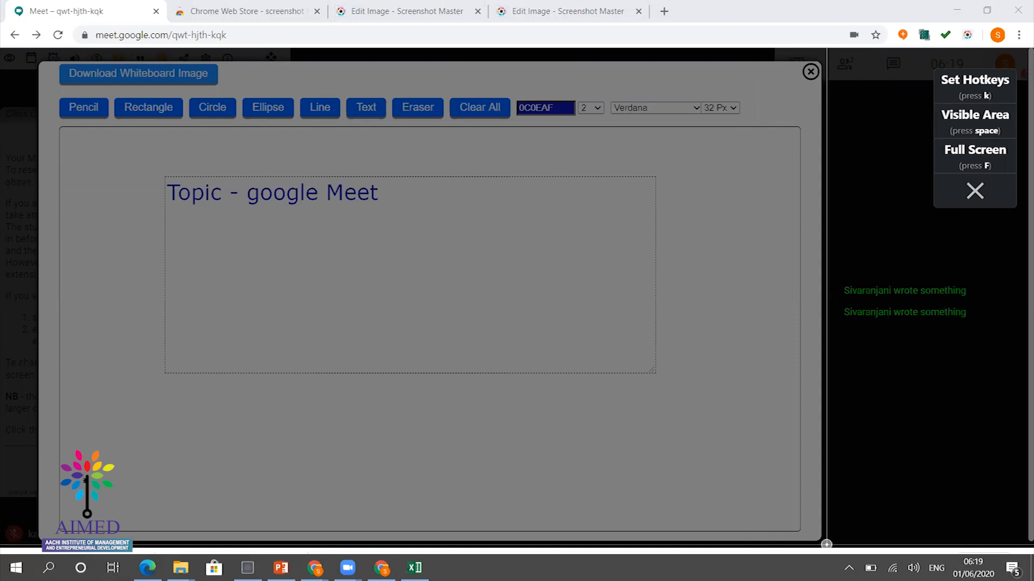
left_click(827, 545)
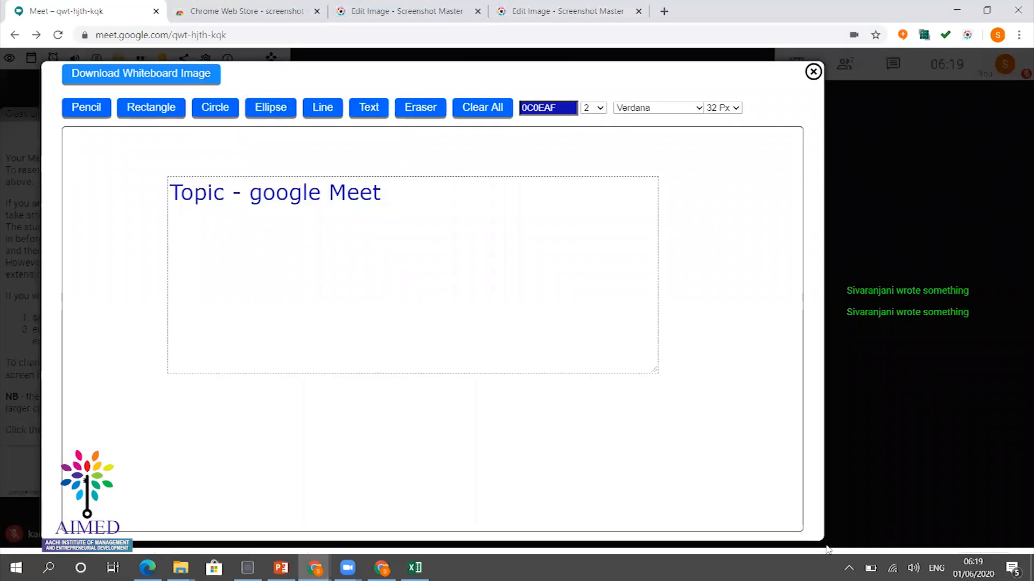
left_click(560, 6)
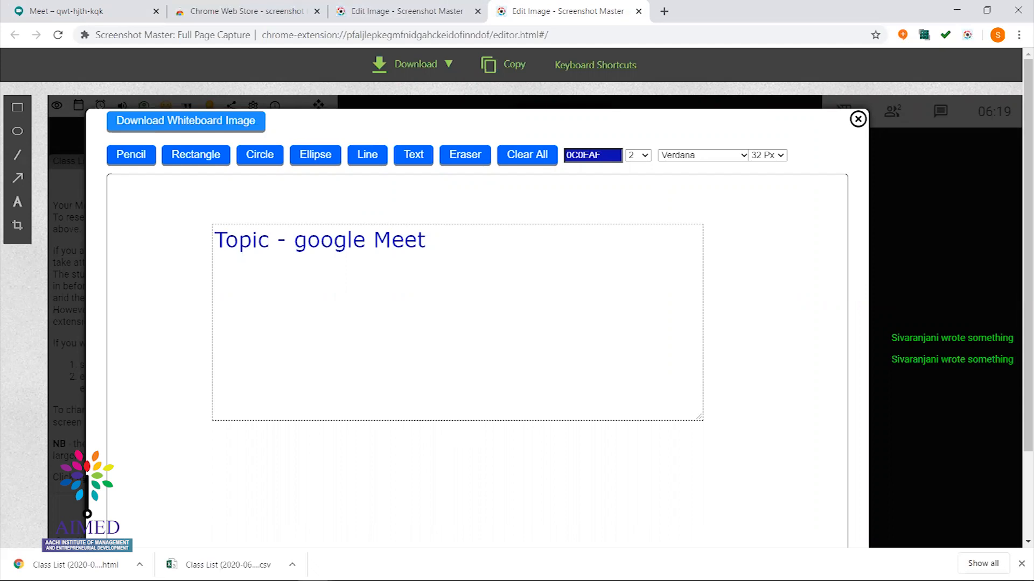
key("super")
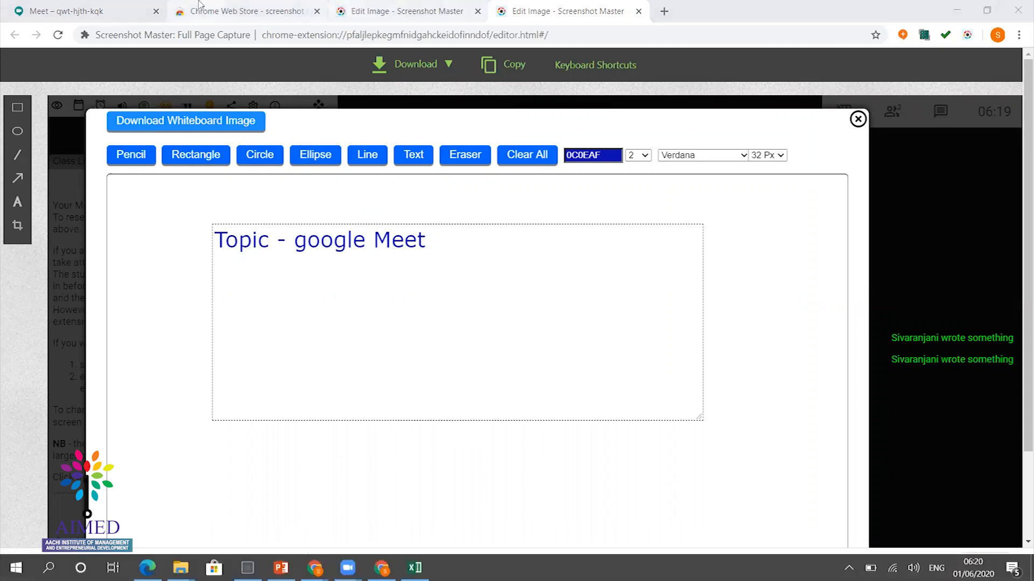
left_click(100, 8)
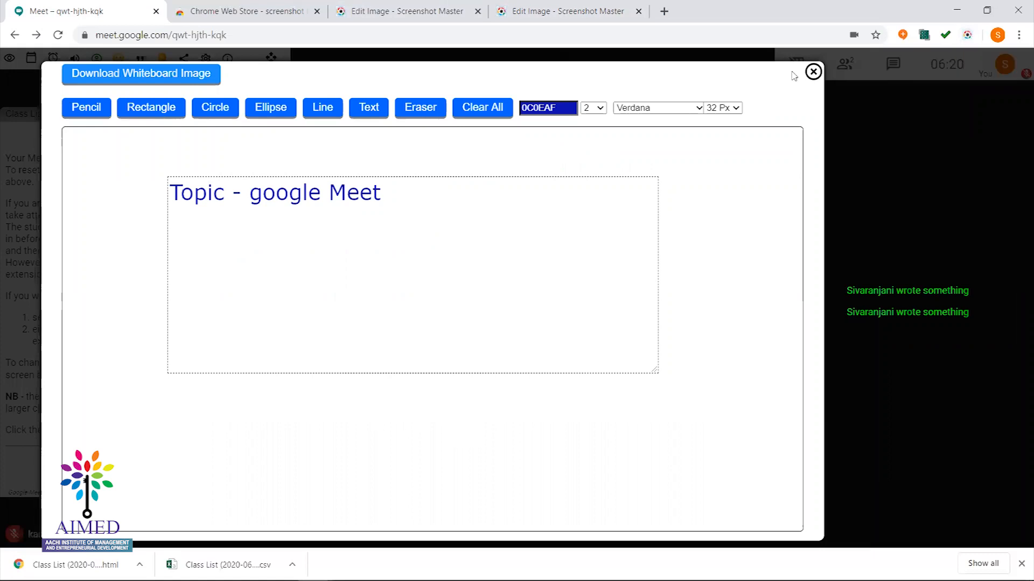
left_click(814, 72)
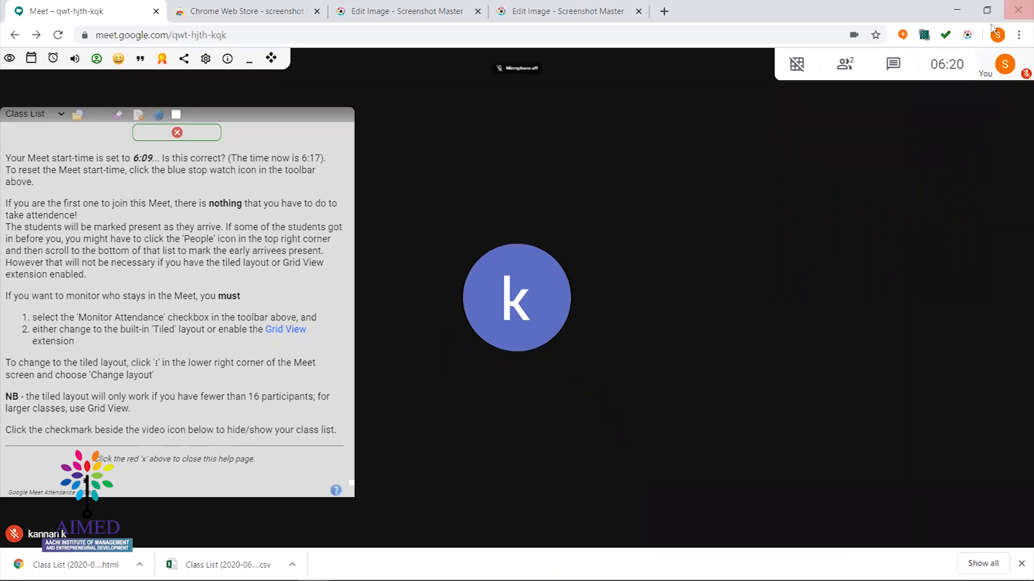
Open and dismiss the Screenshot Master menu while toggling the mic, leaving it muted
left_click(966, 39)
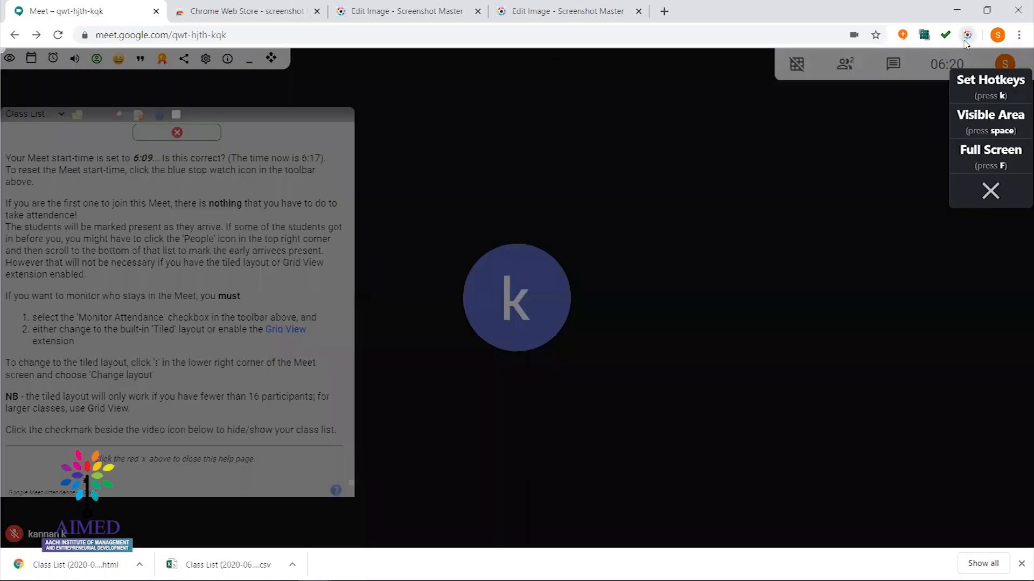
key("ctrl+d")
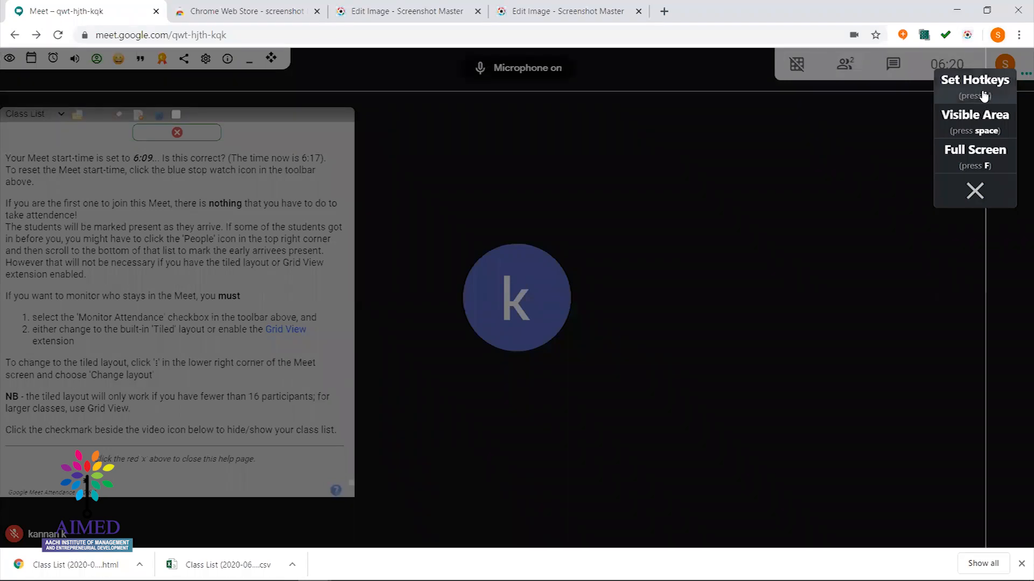
key("ctrl+d")
key("ctrl+d")
left_click(974, 192)
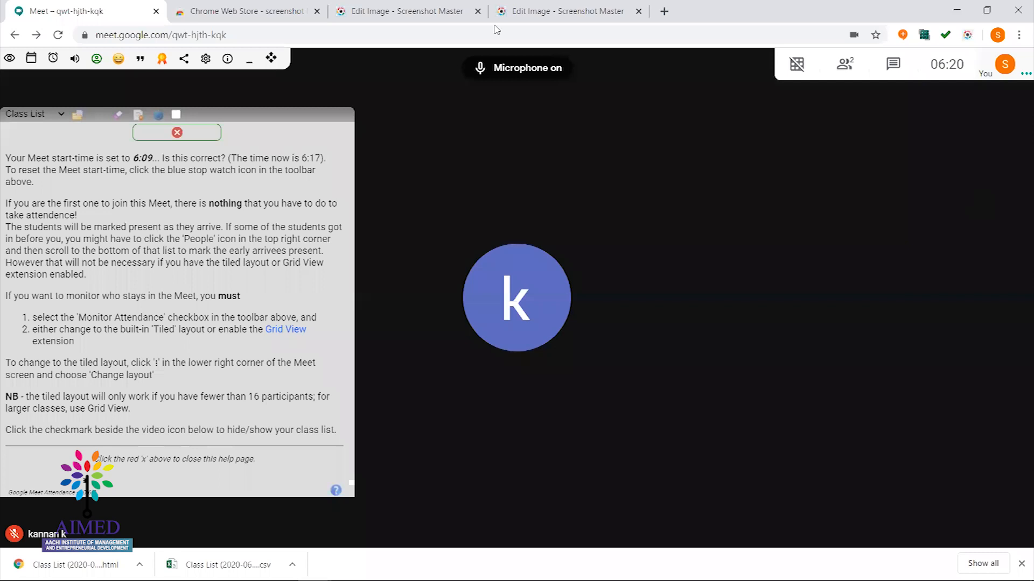
key("ctrl+d")
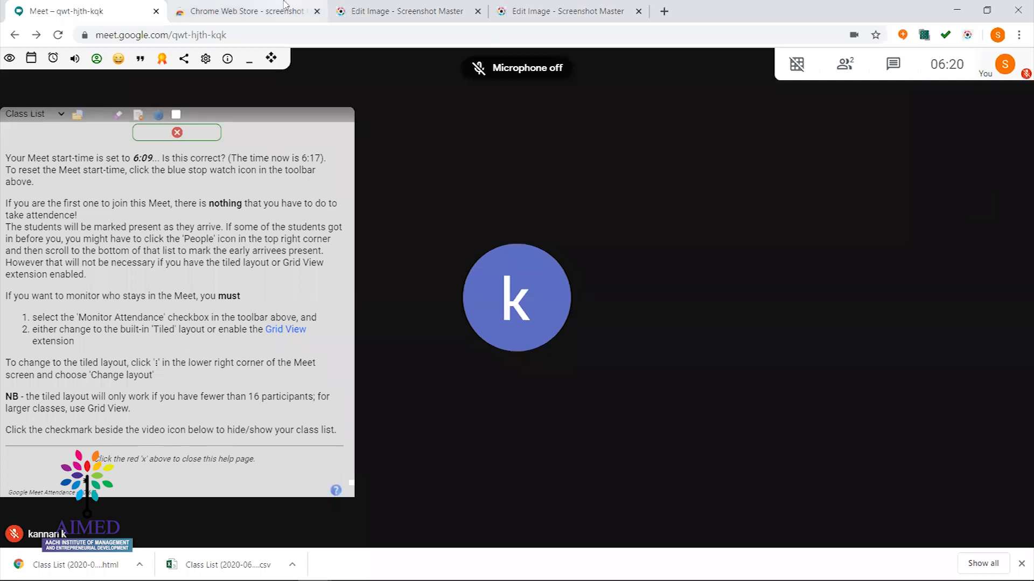
Close both Edit Image editor tabs and return to the Meet call with the mic on
left_click(442, 13)
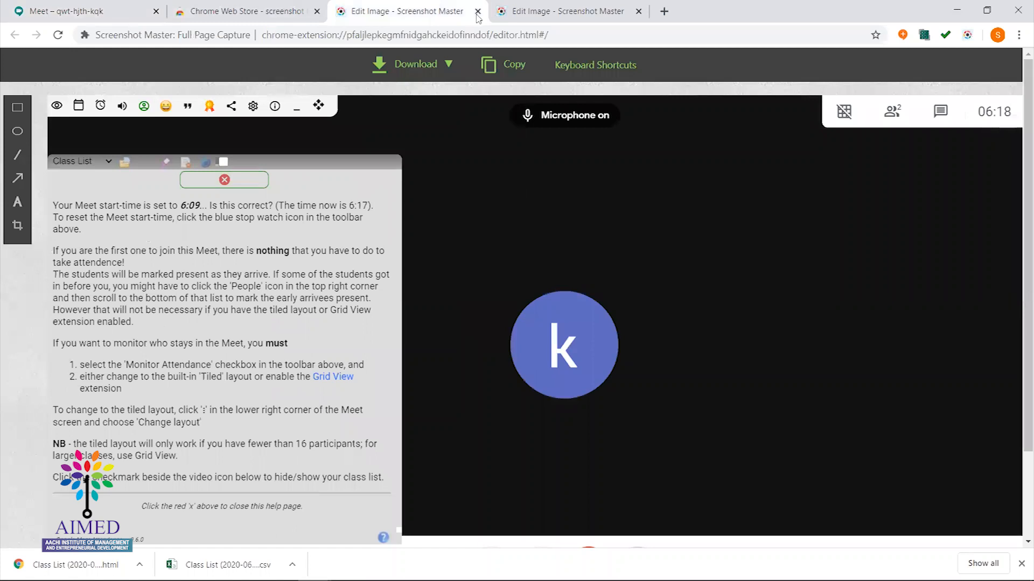
left_click(477, 12)
left_click(478, 16)
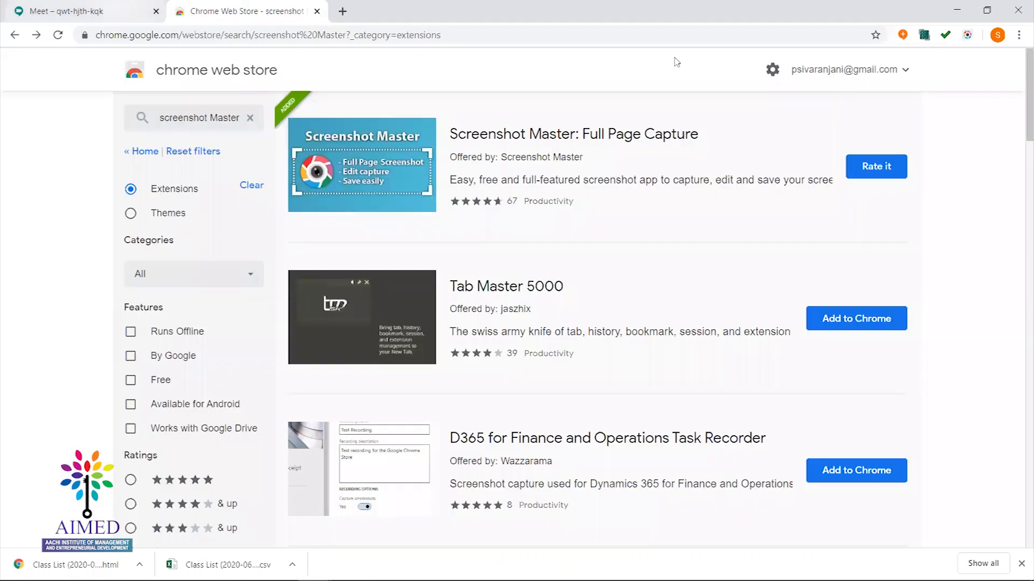
left_click(116, 6)
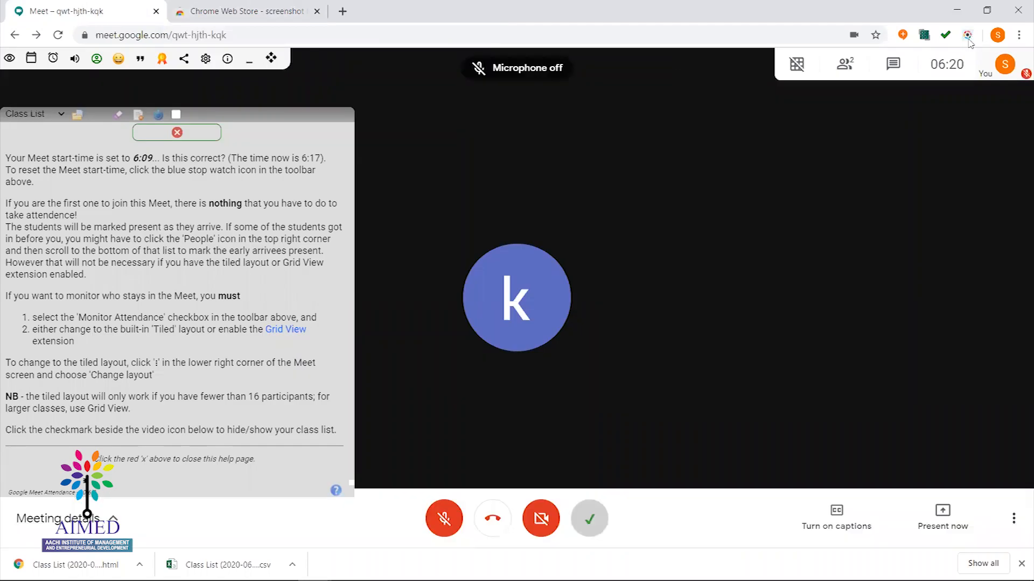
key("ctrl+d")
key("ctrl+d")
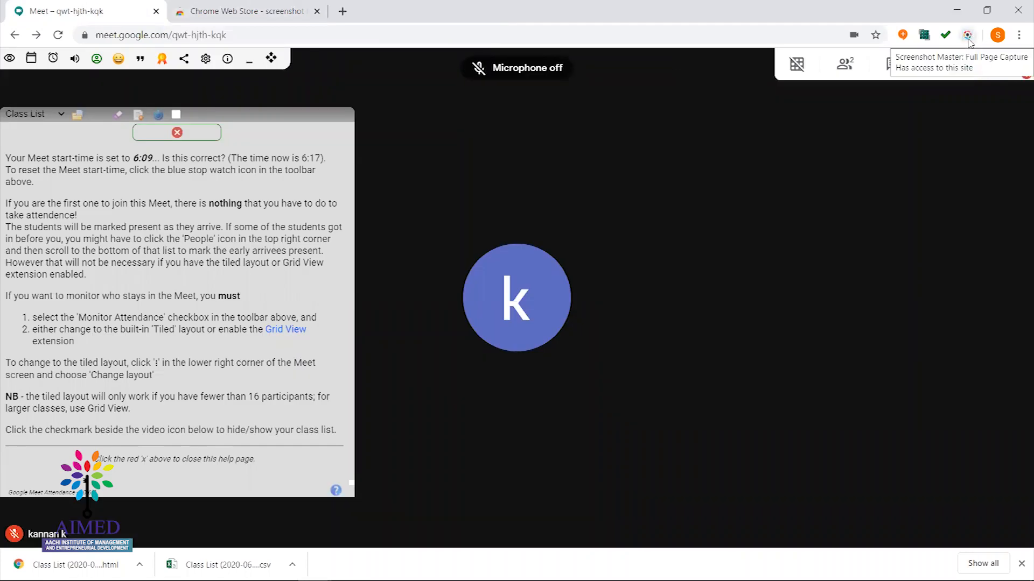
Switch Screenshot Master: Full Page Capture off via Manage extensions and return to the Meet call
right_click(967, 36)
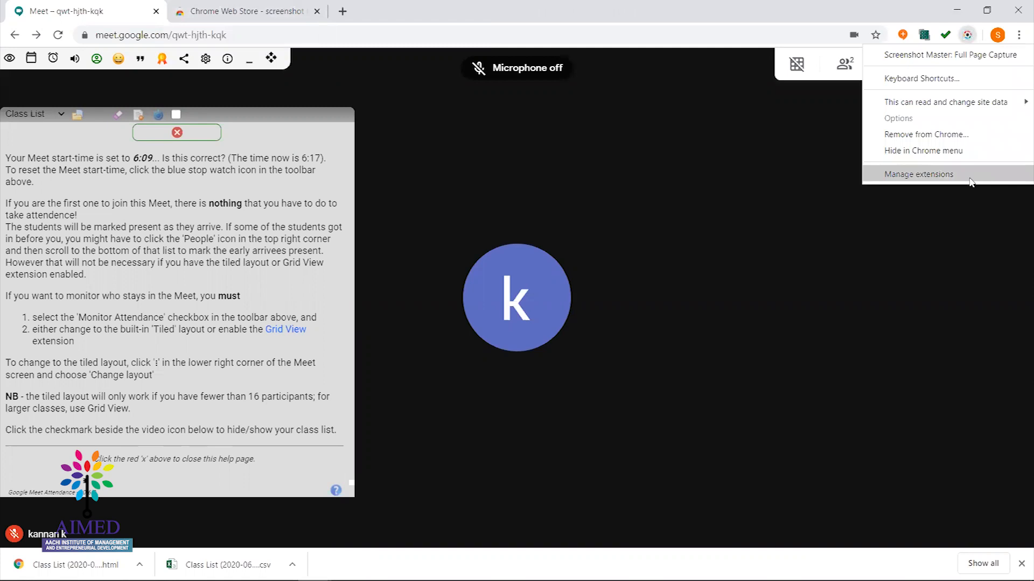
key("ctrl+d")
key("ctrl+d")
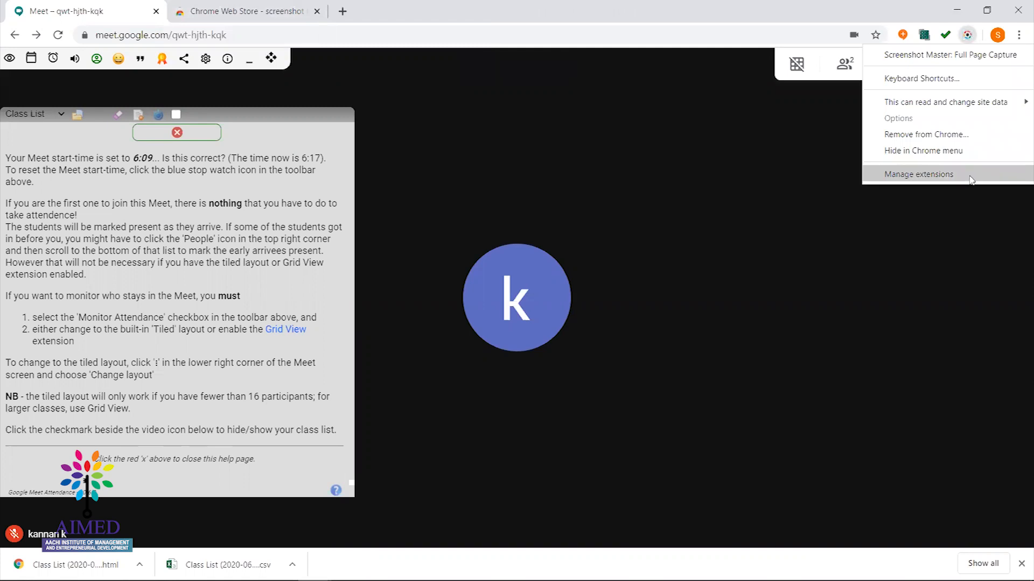
left_click(971, 179)
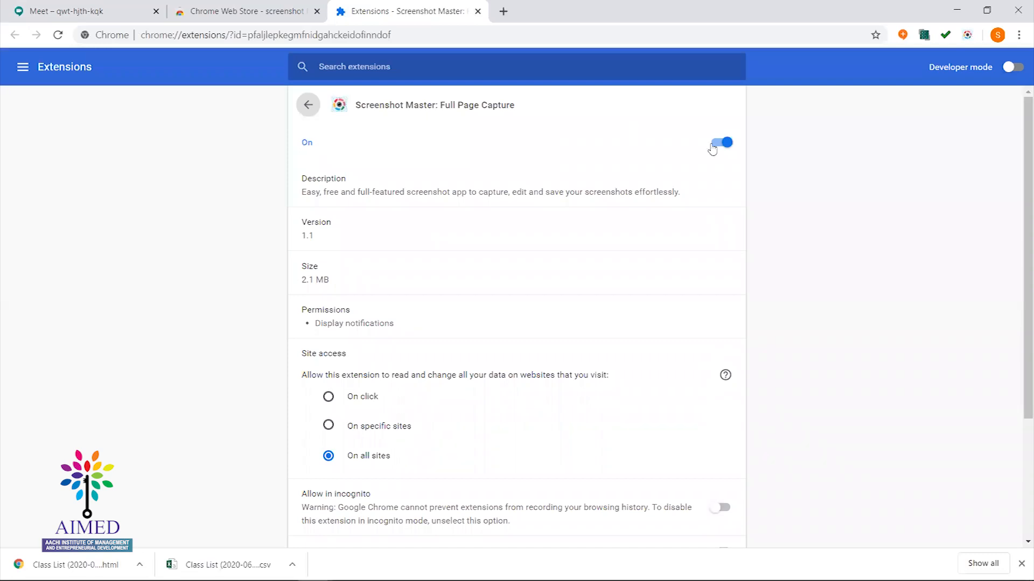
left_click(714, 144)
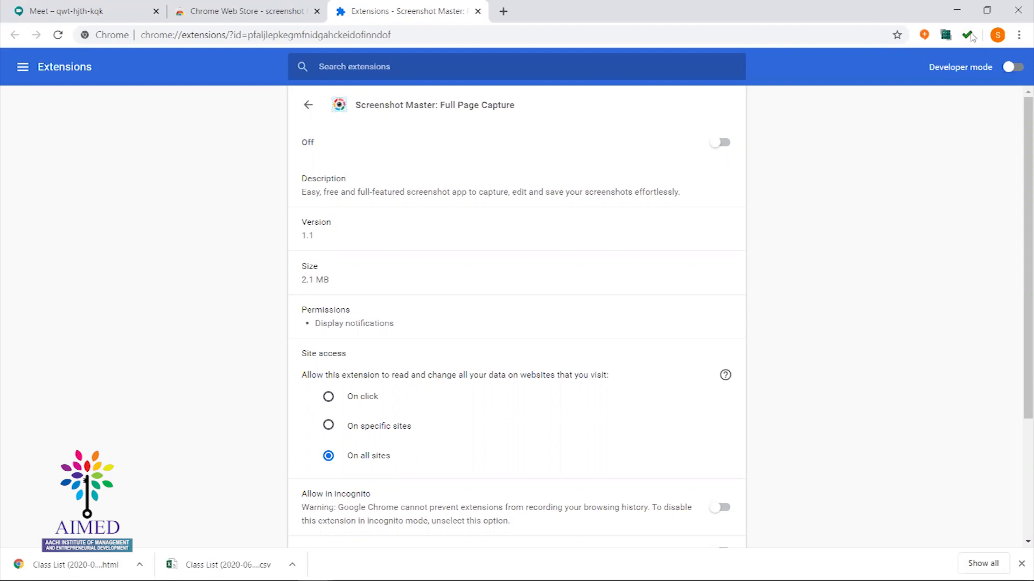
left_click(107, 8)
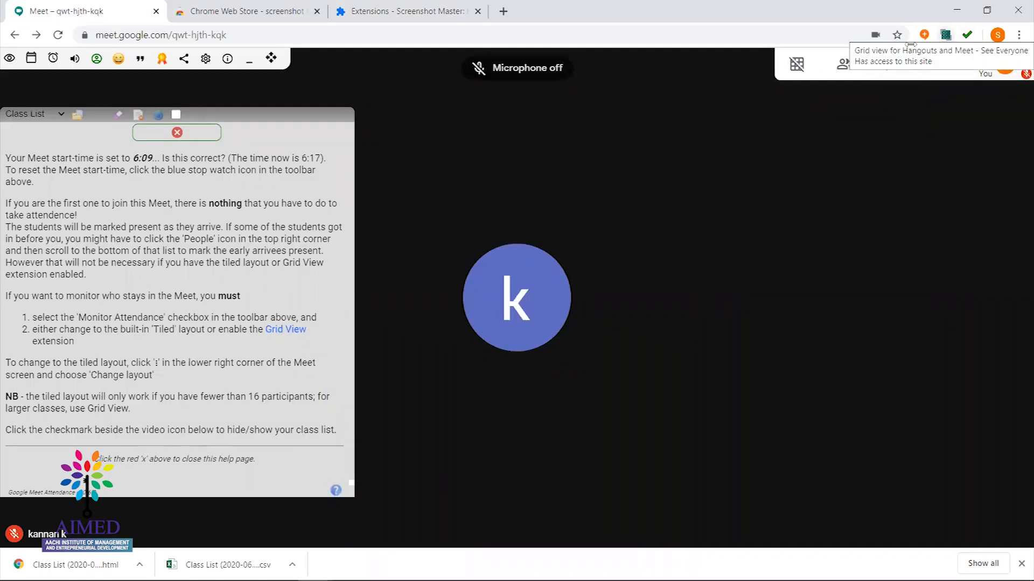
Set the Grid view for Google Hangouts & Google Meet toggle to Off, then return to Meet
right_click(942, 36)
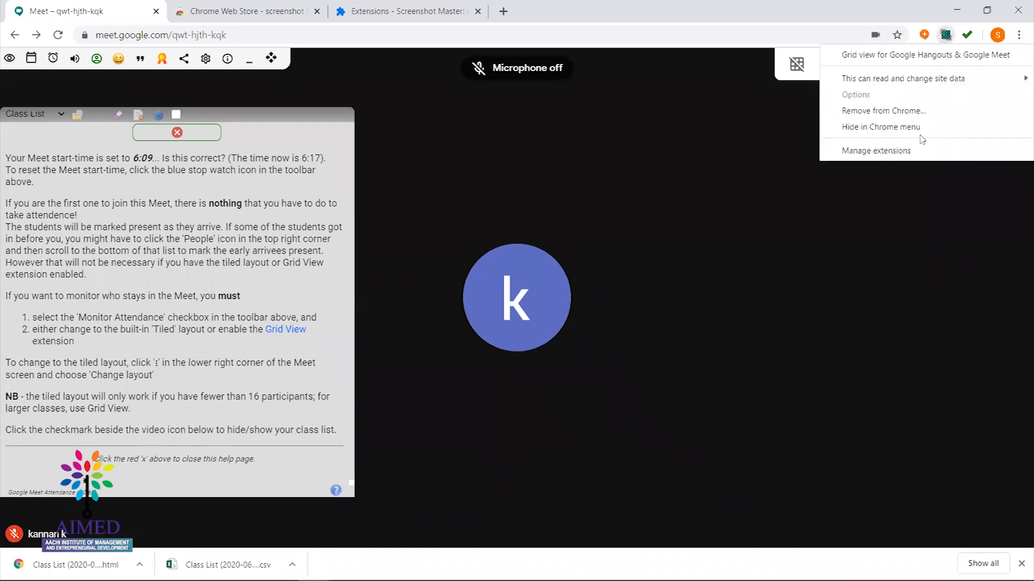
left_click(933, 156)
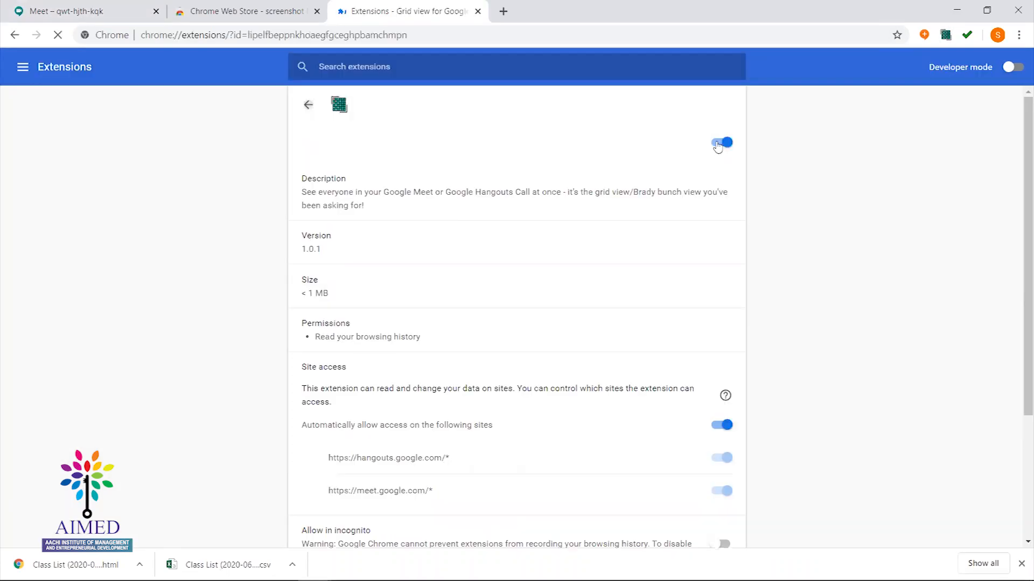
left_click(720, 143)
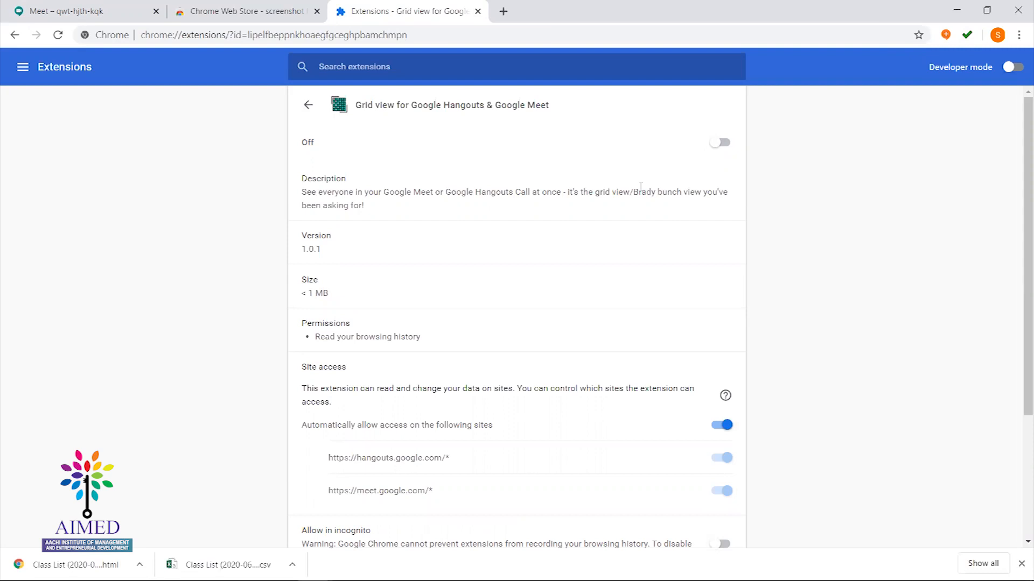
right_click(725, 144)
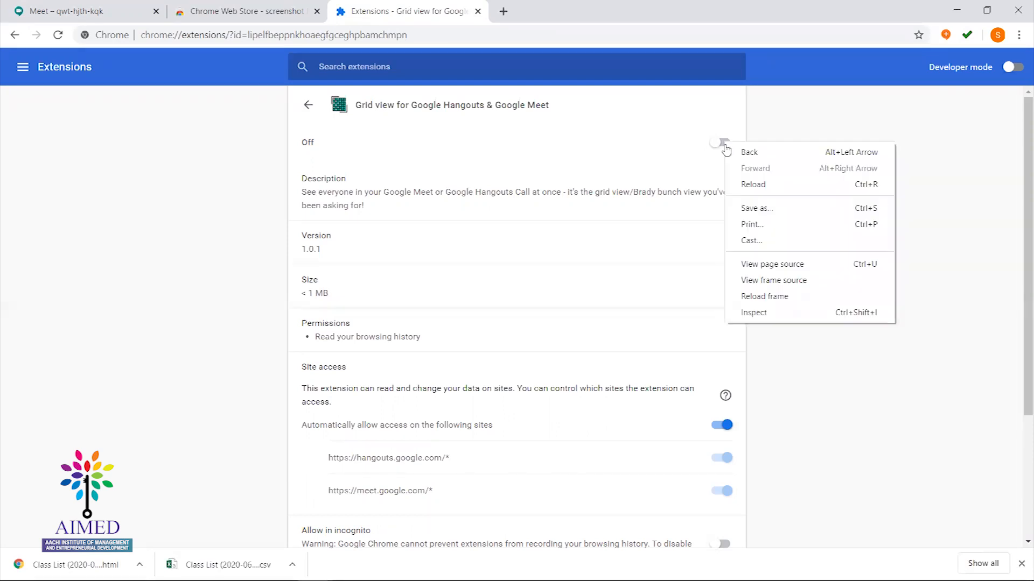
left_click(724, 150)
left_click(725, 150)
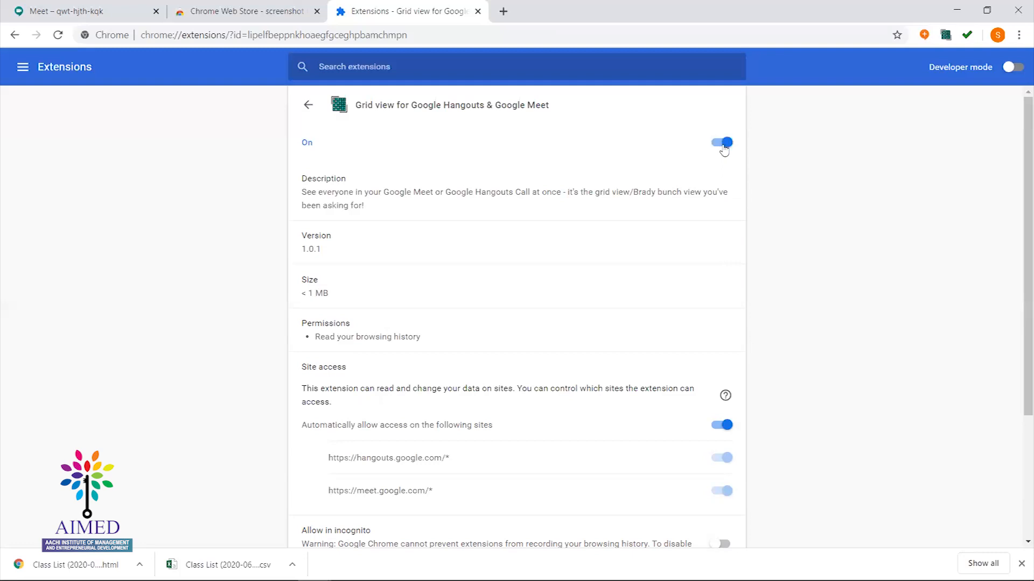
left_click(714, 147)
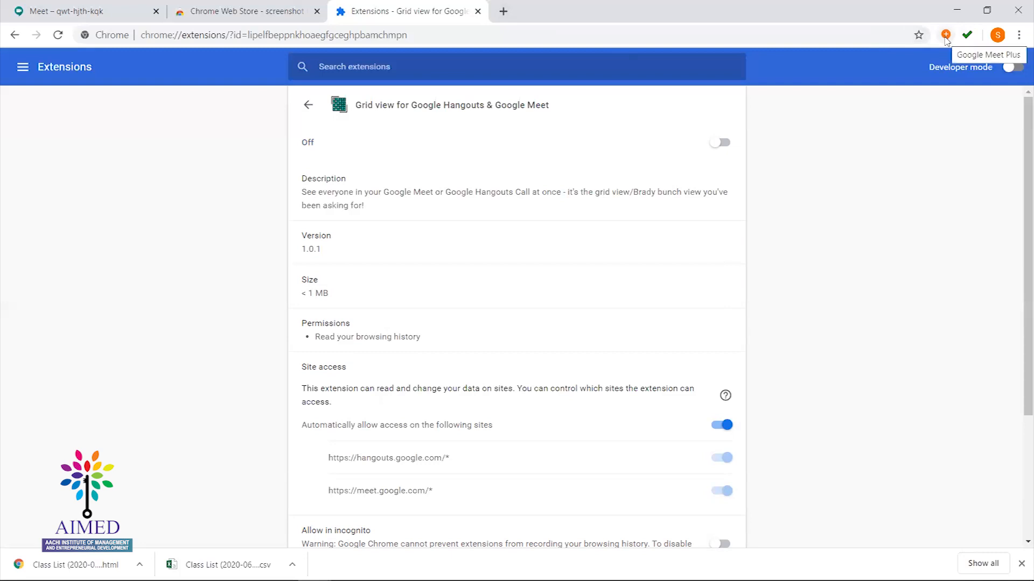
left_click(221, 5)
left_click(81, 6)
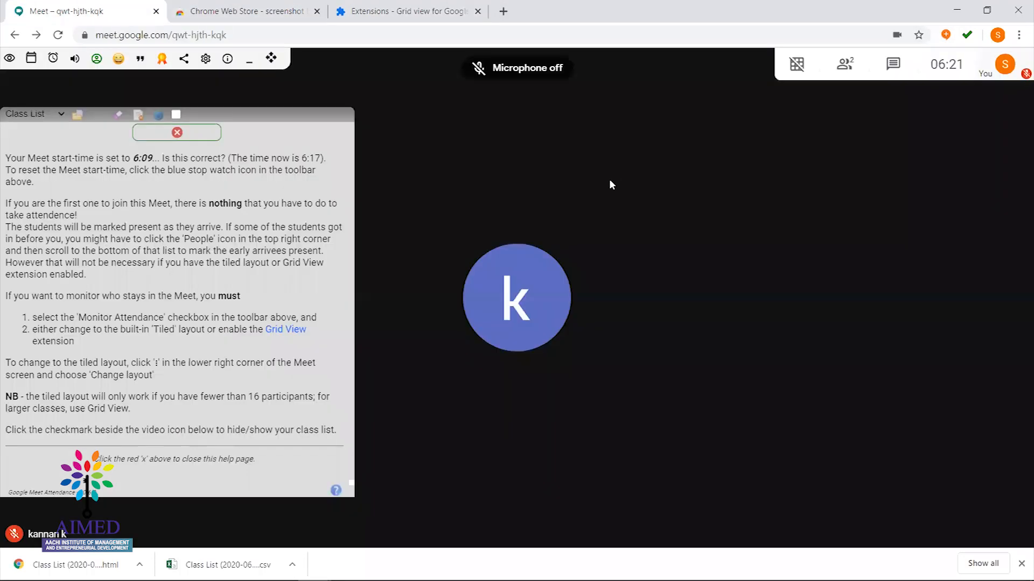
Toggle the Meet microphone with Ctrl+D several times, ending with it on
key("ctrl+d")
key("ctrl+d")
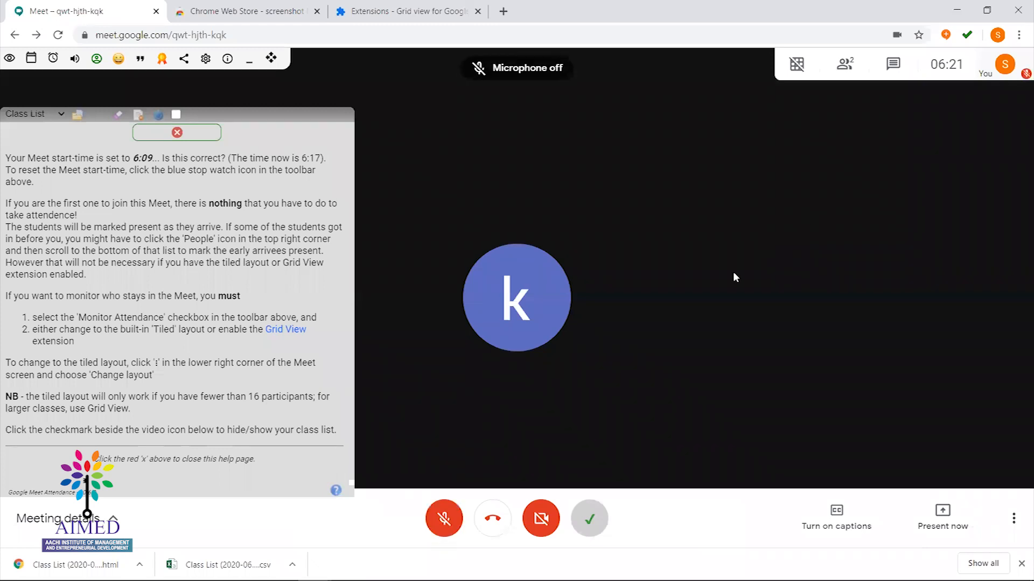
key("ctrl+d")
key("ctrl+d")
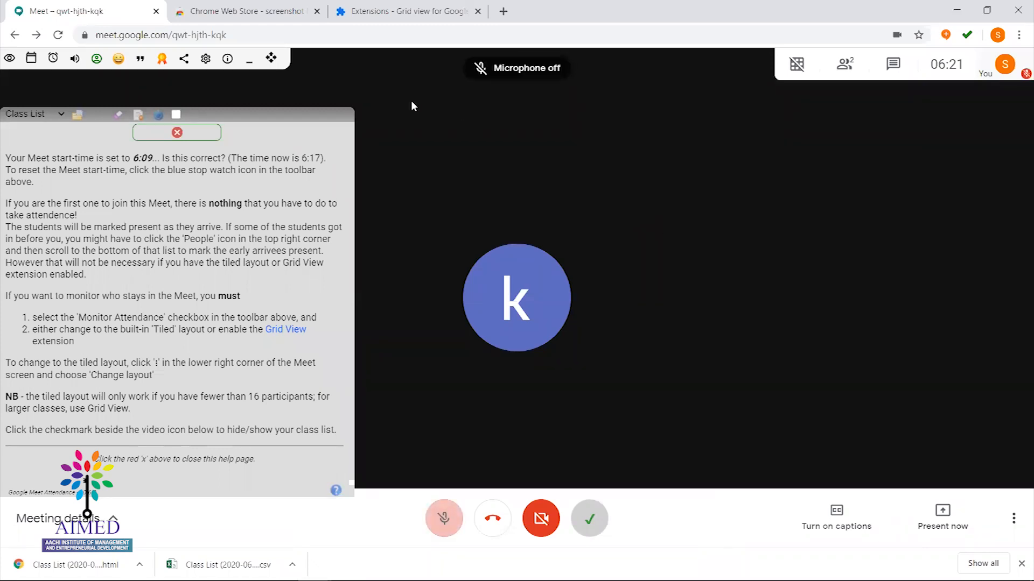
key("ctrl+d")
key("ctrl+d")
key("ctrl+d")
key("ctrl+d")
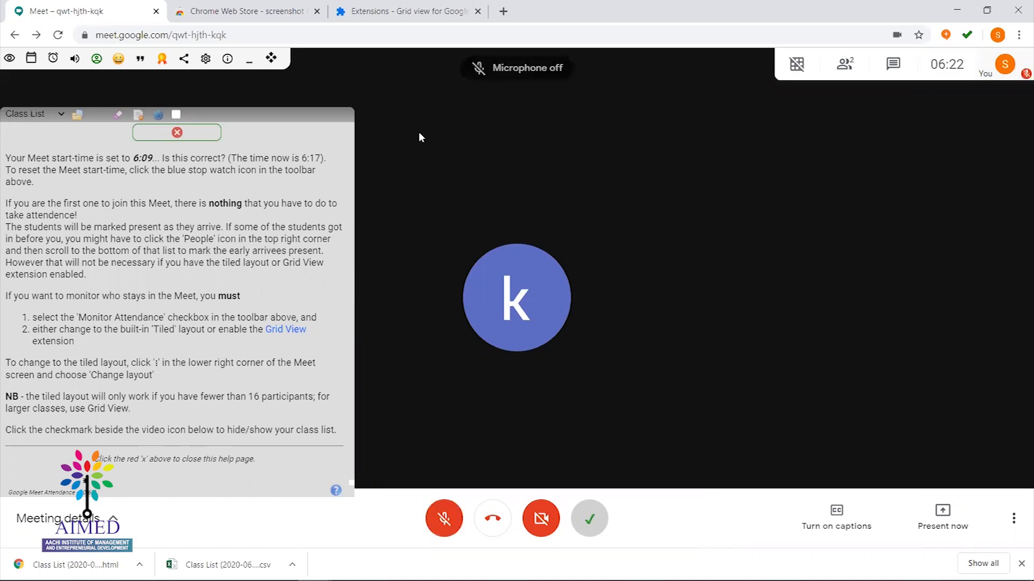
key("ctrl+d")
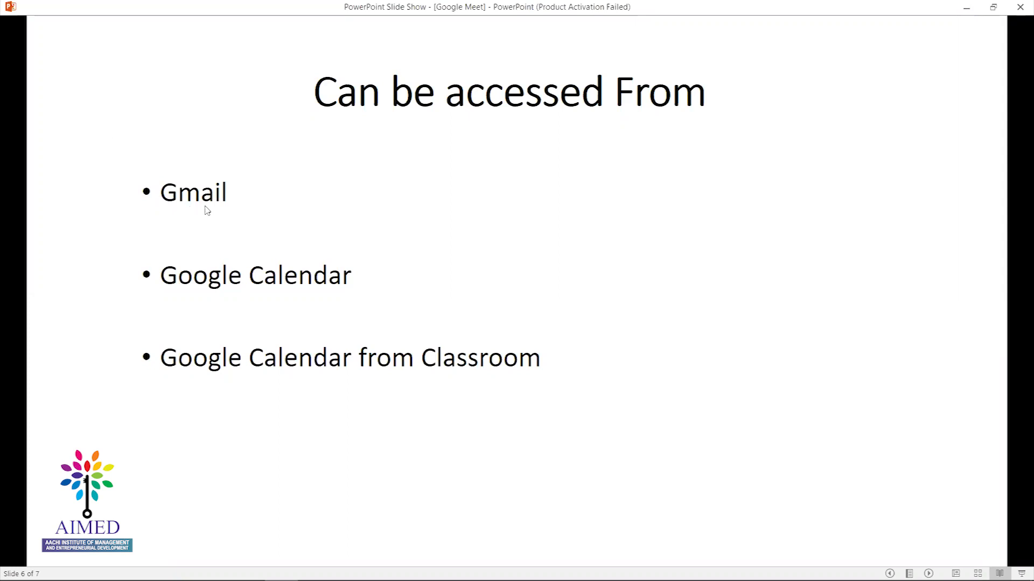
Leave the slide show for the Chrome window showing the Gmail sign-in page
key("alt+Tab")
key("alt+Tab")
key("alt+Tab")
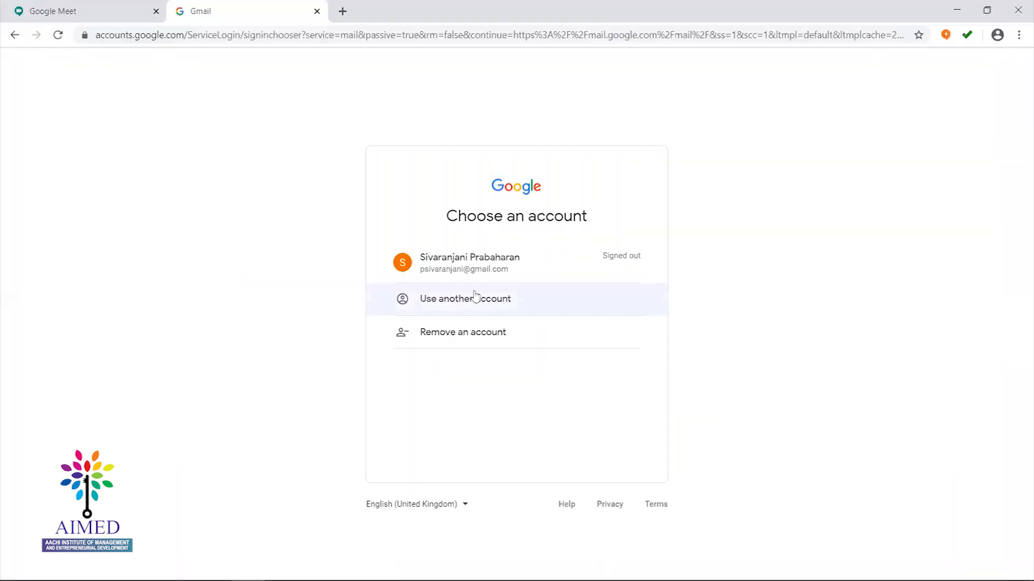
Sign in to the saved Gmail account with its password, then start a new meeting from Gmail
left_click(477, 270)
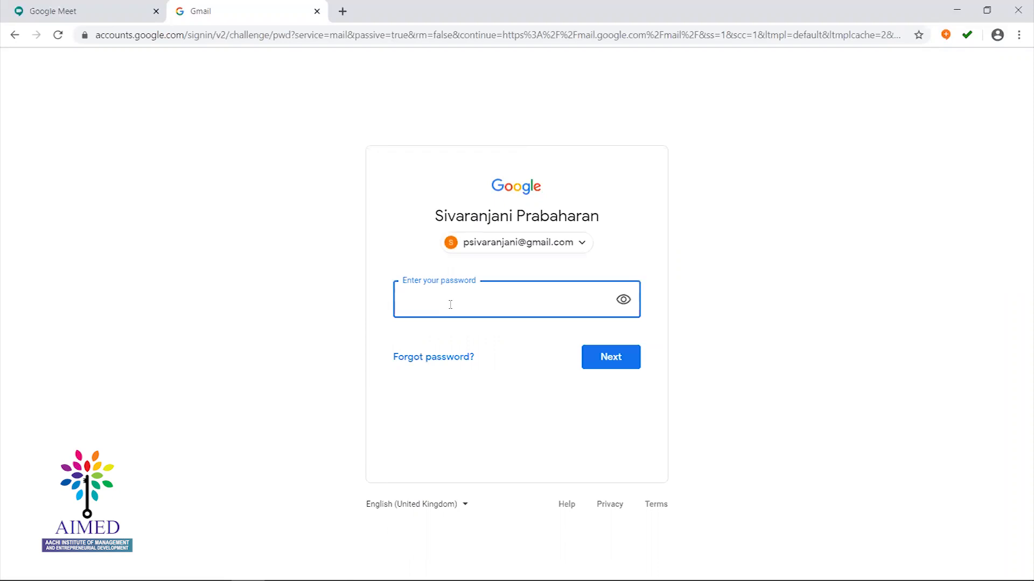
type("******")
left_click(627, 365)
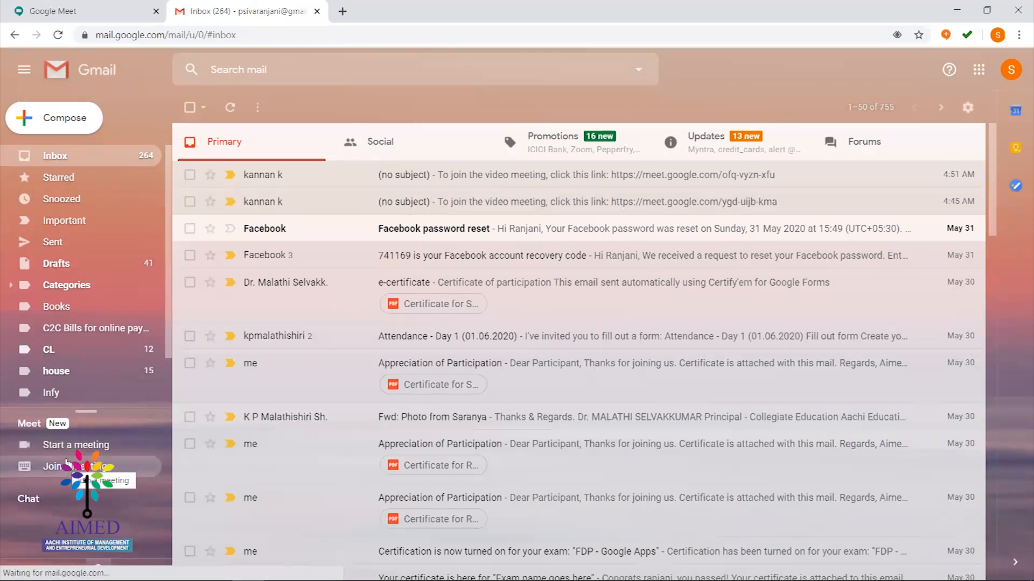
left_click(59, 446)
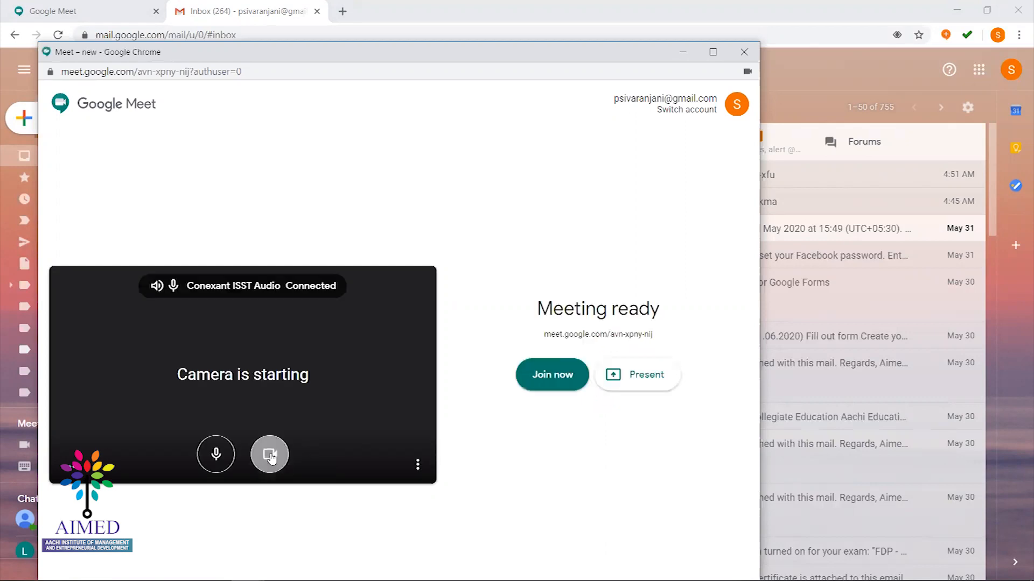
Turn the camera and microphone off, then dismiss the meeting details dialog after joining
left_click(270, 455)
left_click(213, 456)
left_click(214, 455)
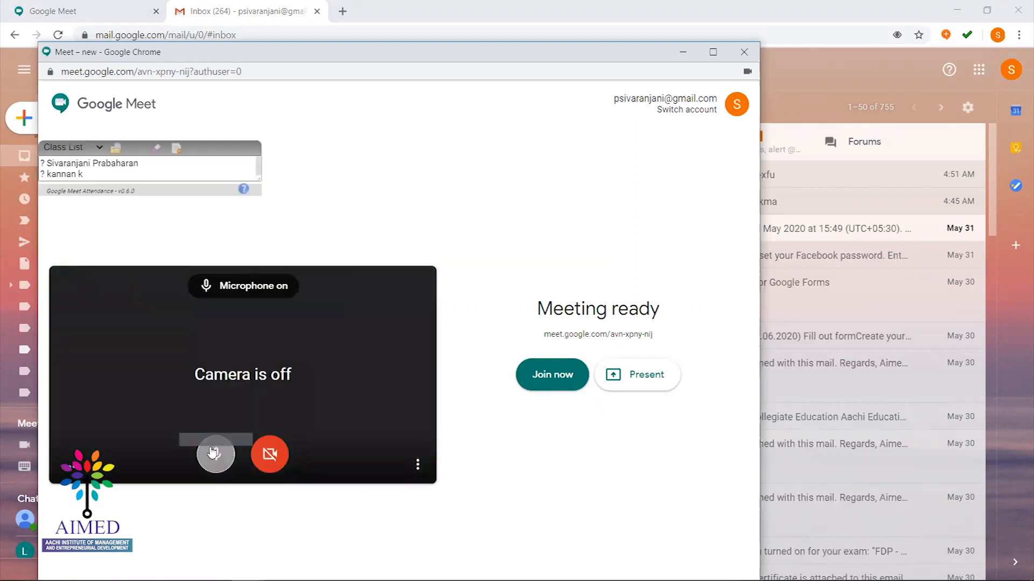
key("ctrl+d")
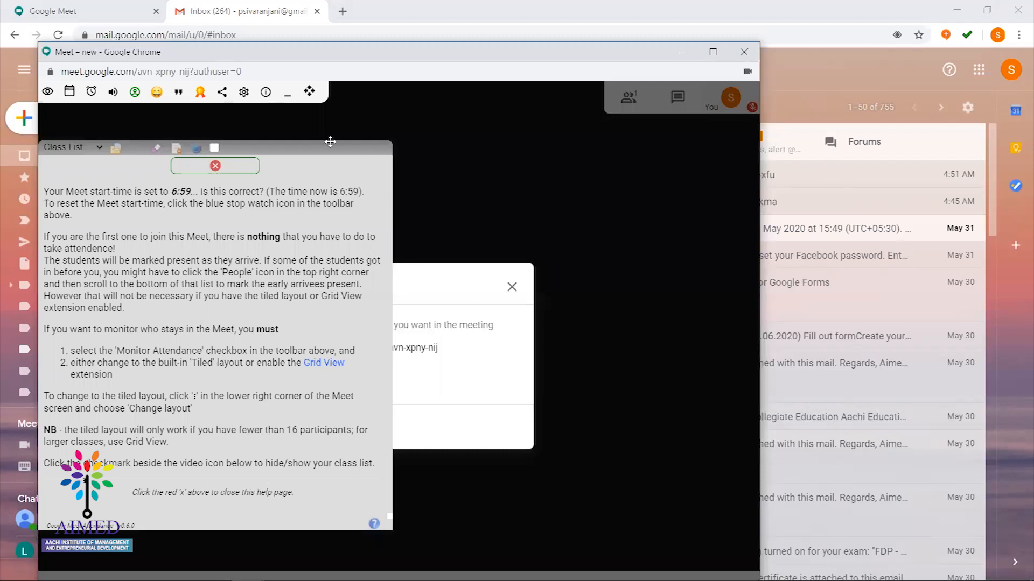
left_click(512, 288)
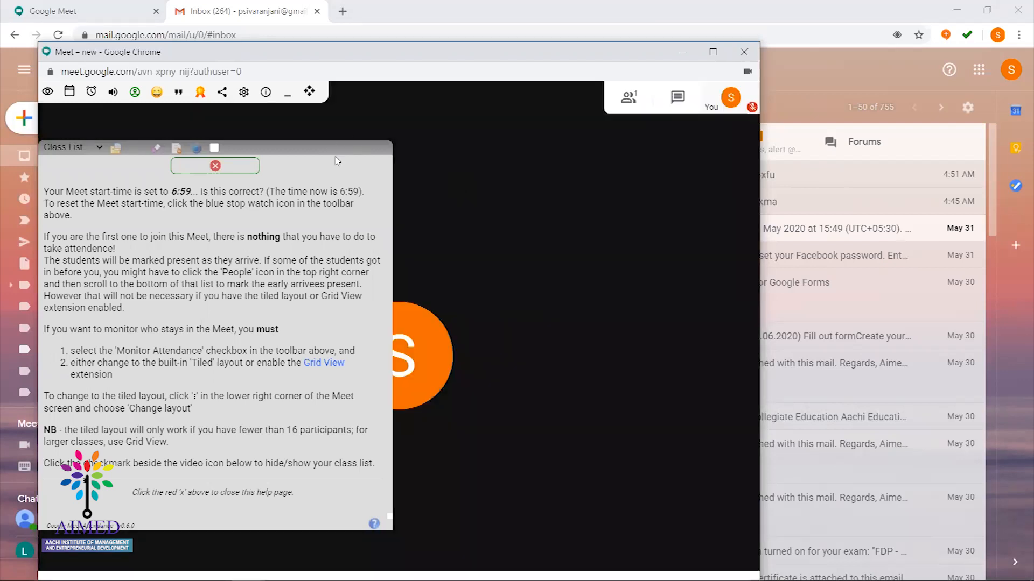
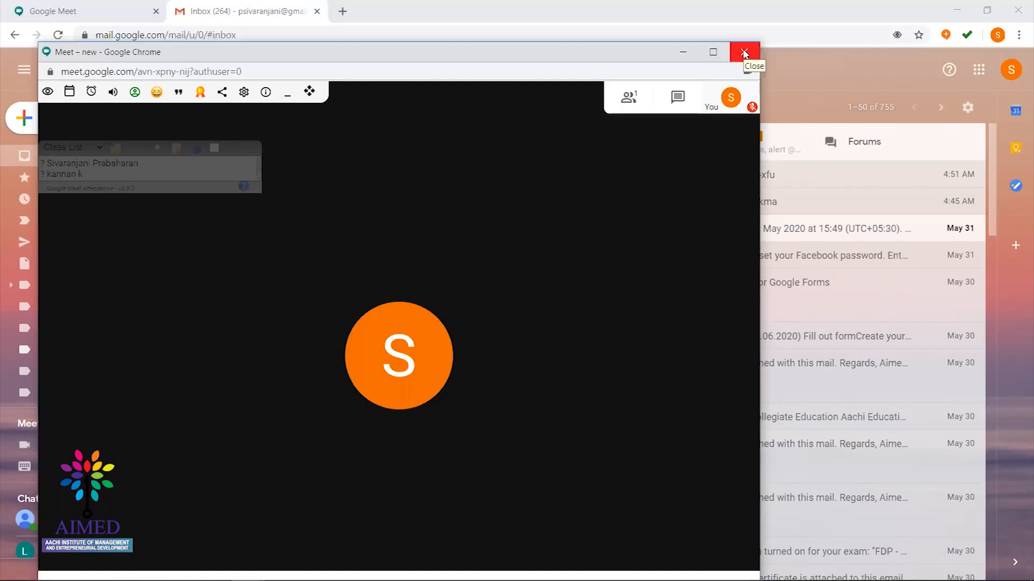
Close the Meet call window, open Google Calendar from the apps grid in a new tab, and dismiss the notifications request
left_click(744, 53)
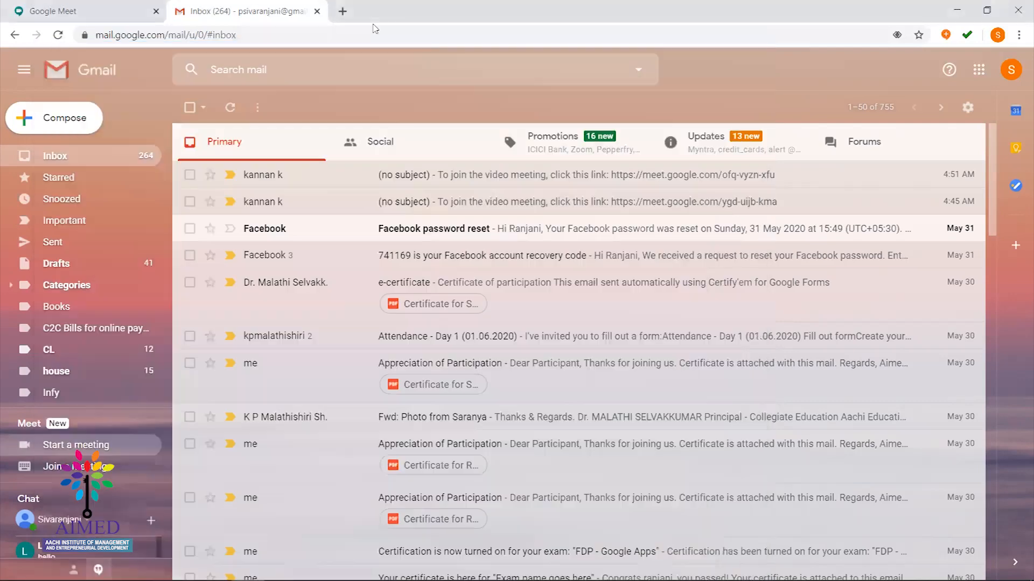
left_click(343, 12)
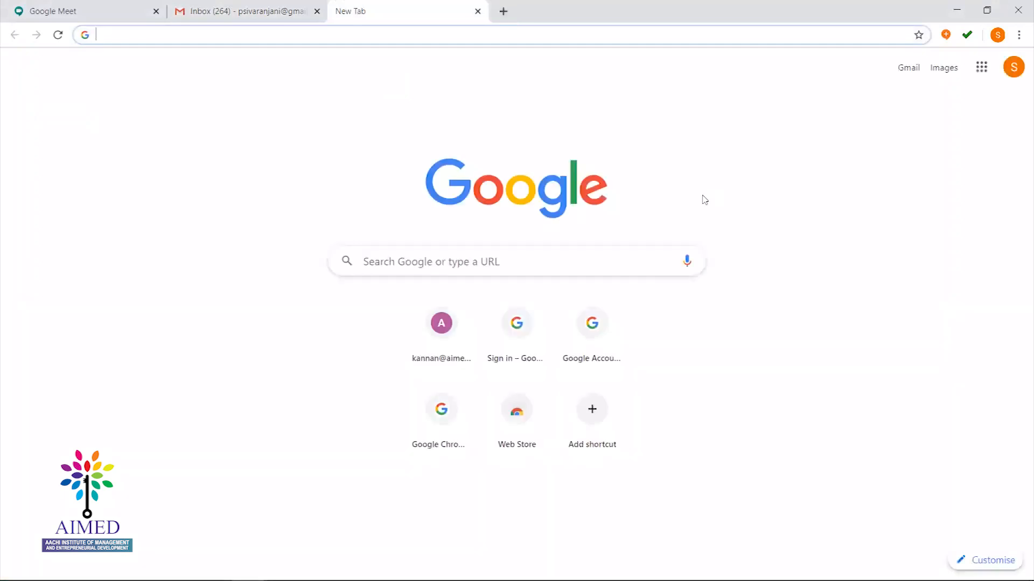
left_click(983, 76)
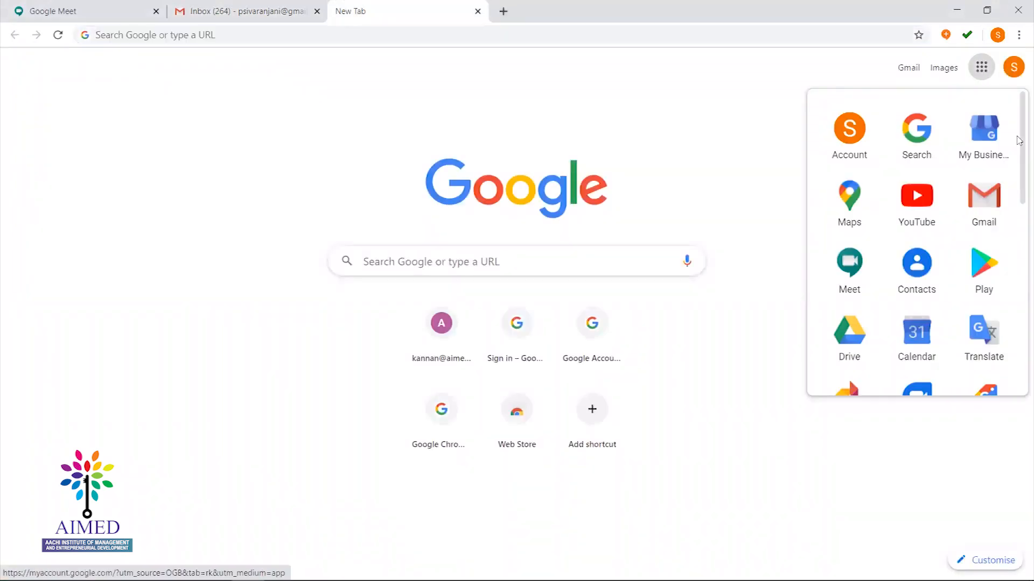
left_click(922, 345)
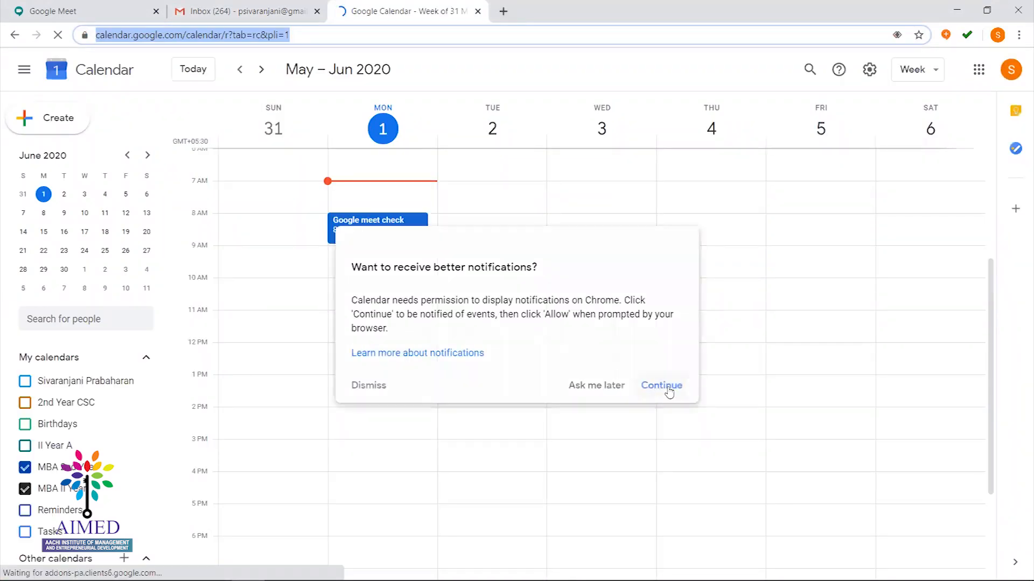
left_click(368, 386)
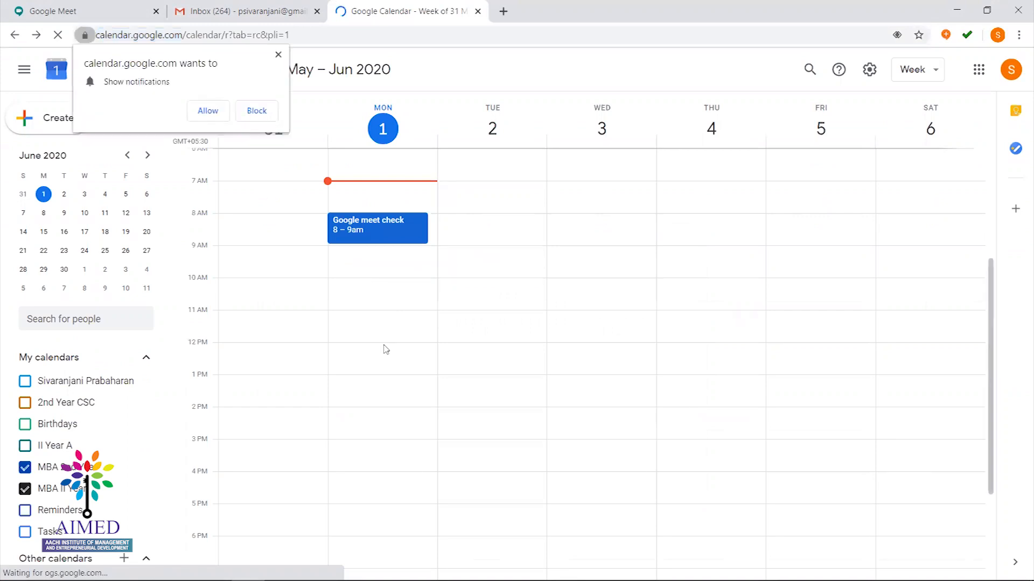
Close the notification prompt and draft a Monday 12:30 event titled 'Google meet'
left_click(278, 55)
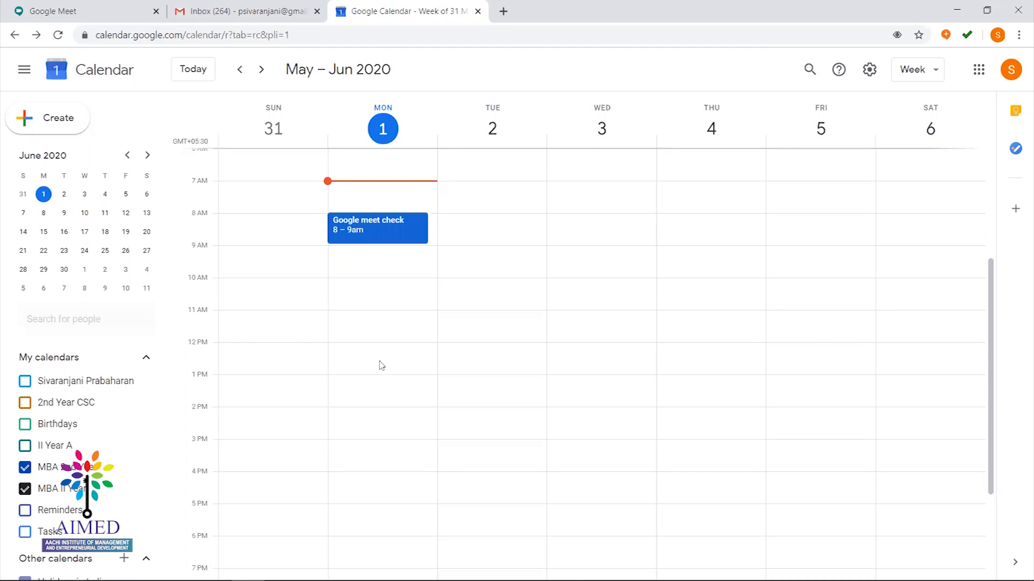
left_click(379, 363)
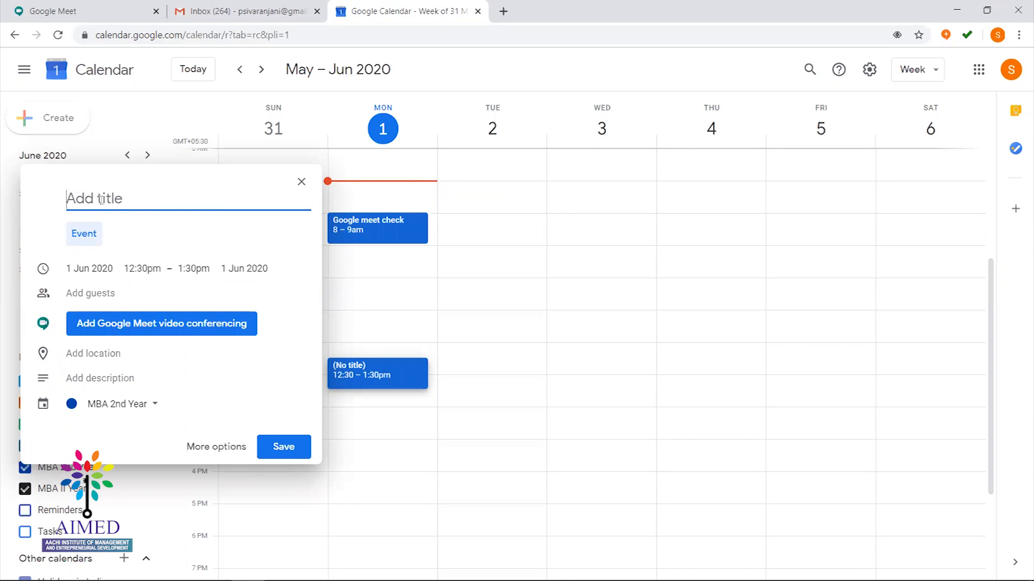
type("Google meet")
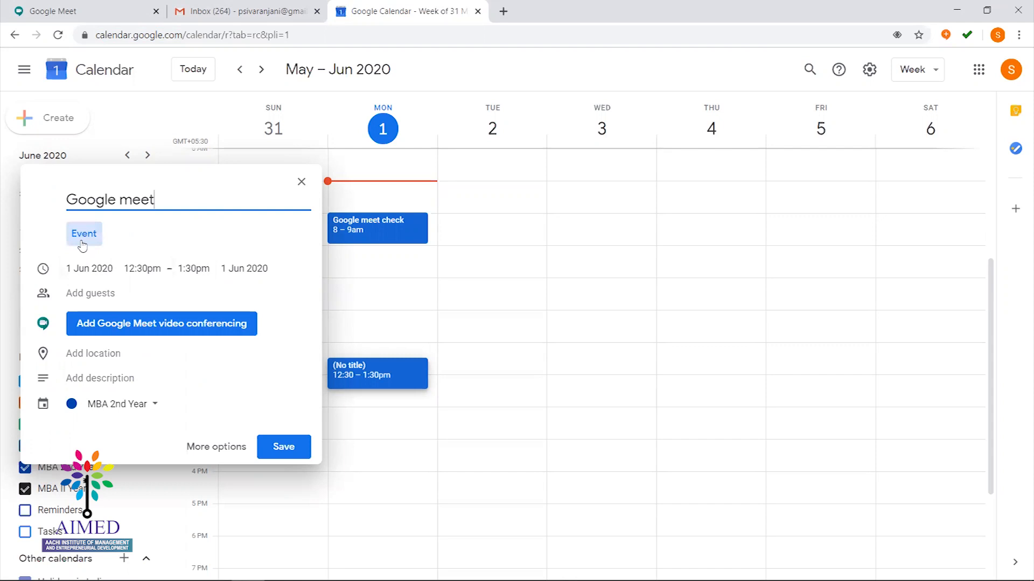
left_click(84, 239)
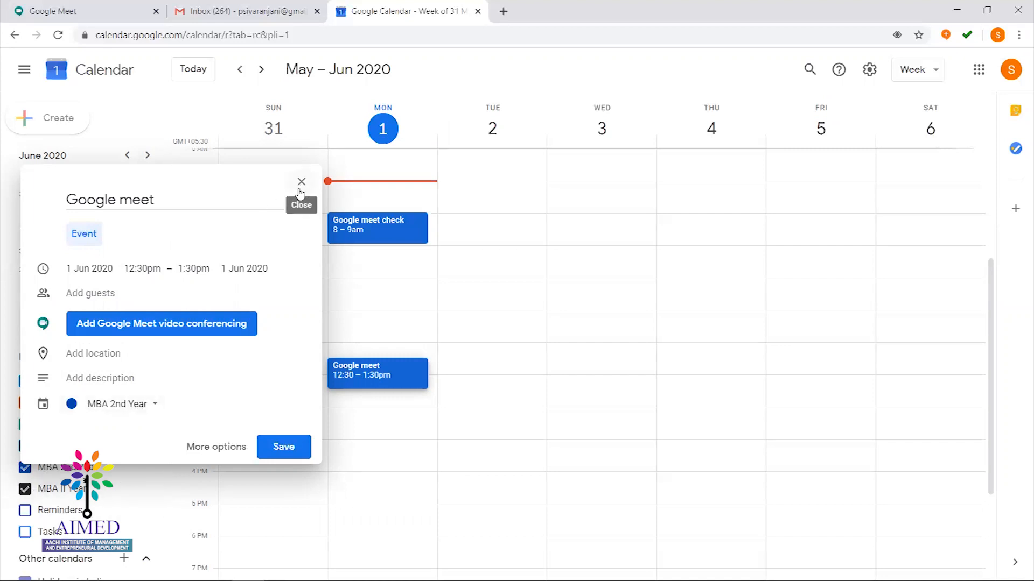
Discard the 'Google meet' draft and hide the MBA 2nd Year and MBA II Year calendars
left_click(301, 183)
left_click(563, 336)
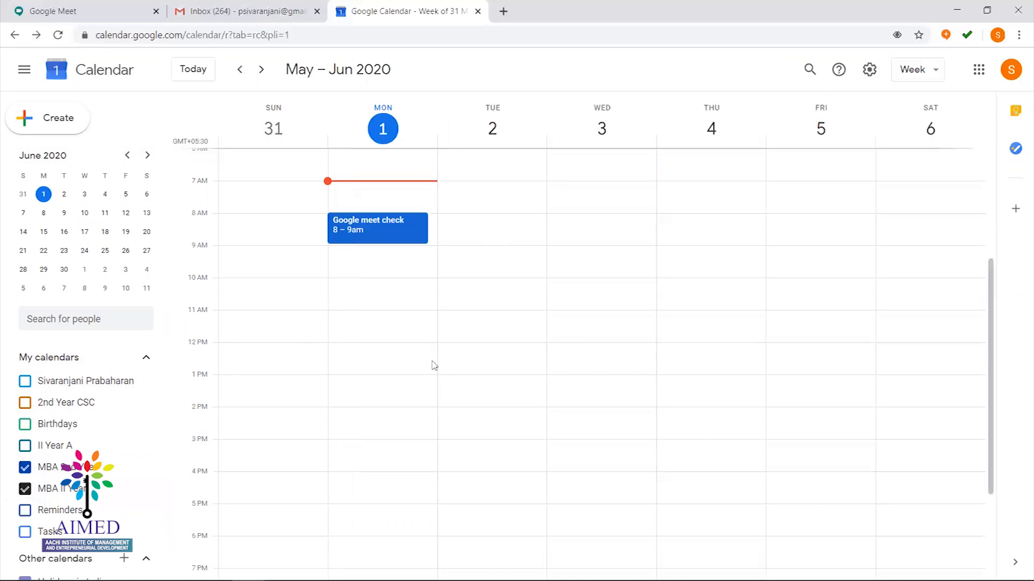
left_click(25, 469)
left_click(25, 489)
Show the personal calendar and save an untitled Monday 12:30 event in it with a Google Meet link
left_click(25, 382)
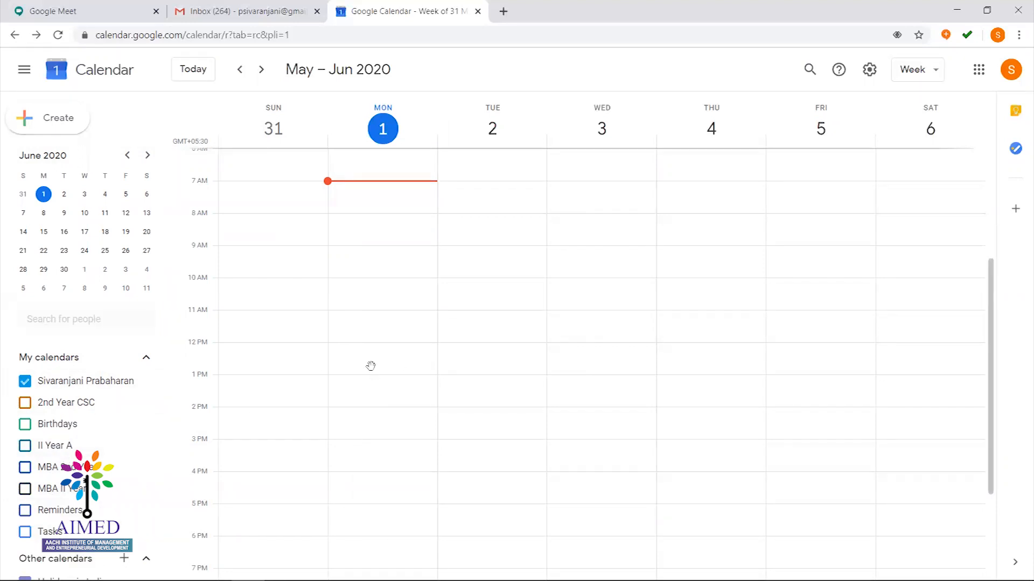
left_click(370, 366)
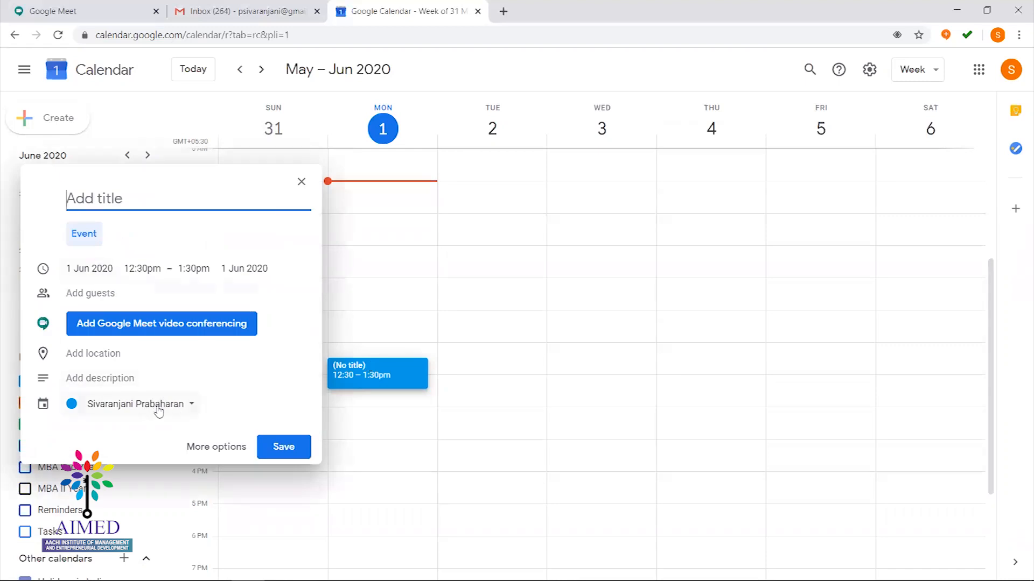
left_click(159, 411)
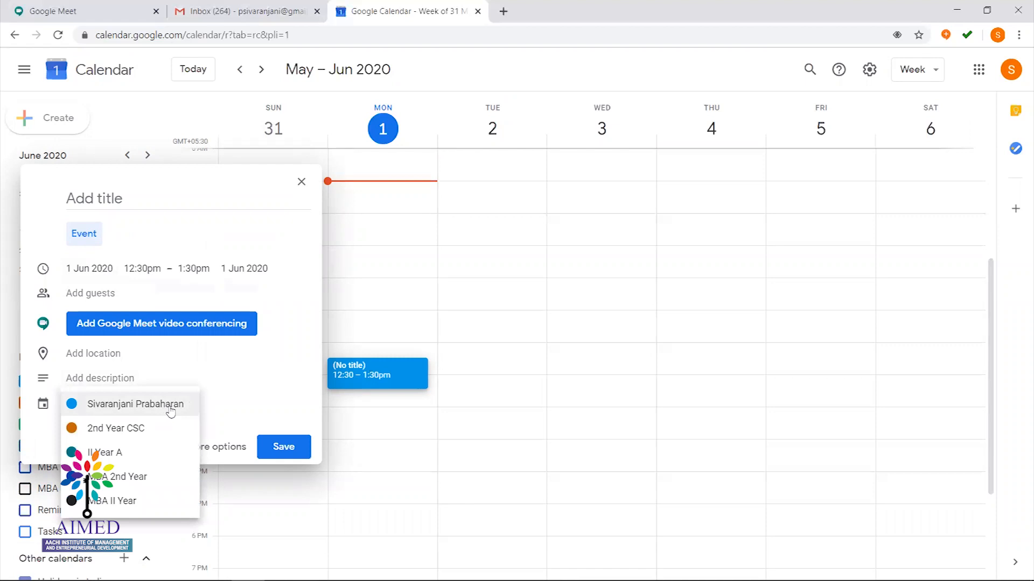
left_click(232, 400)
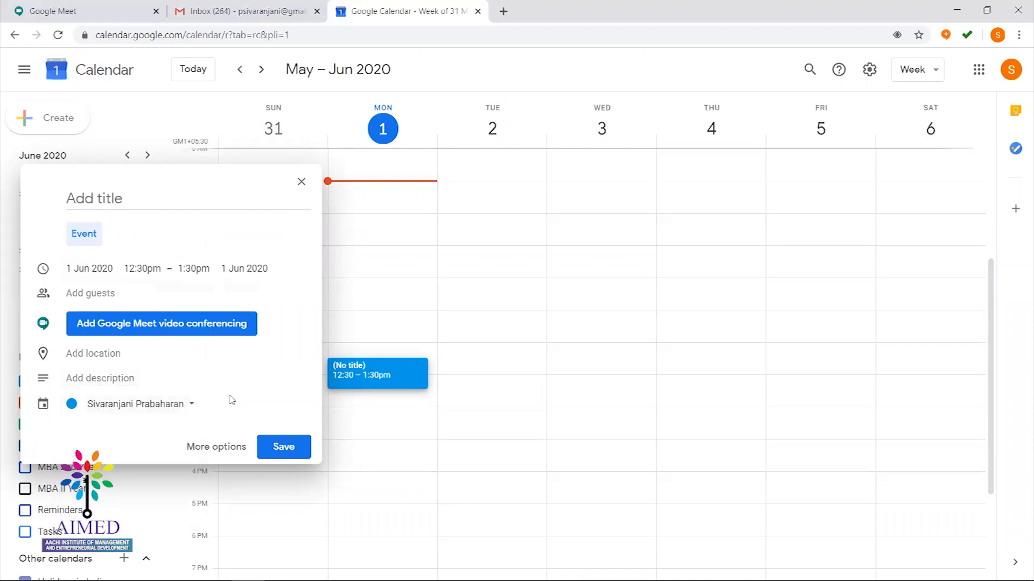
left_click(113, 293)
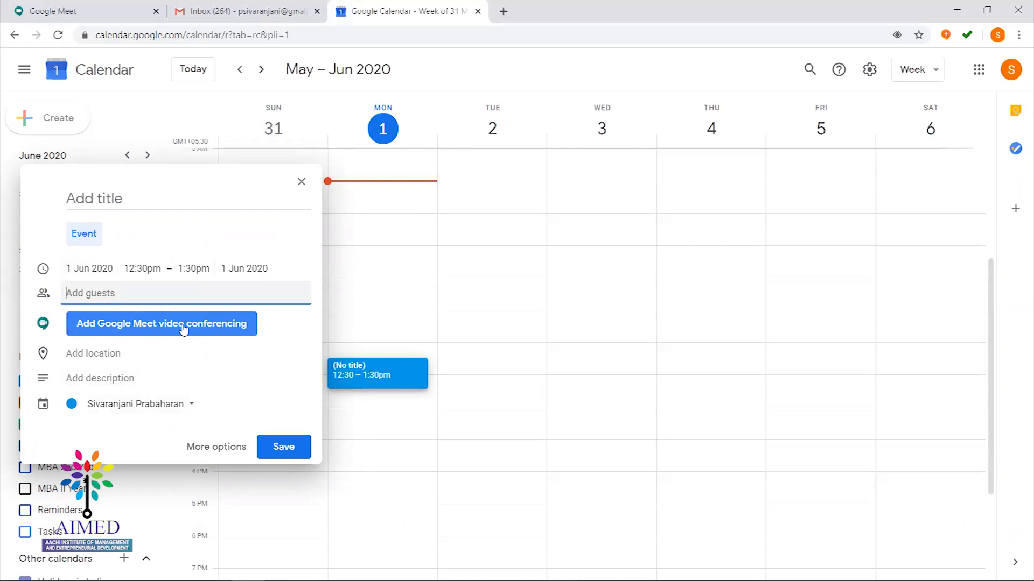
left_click(183, 330)
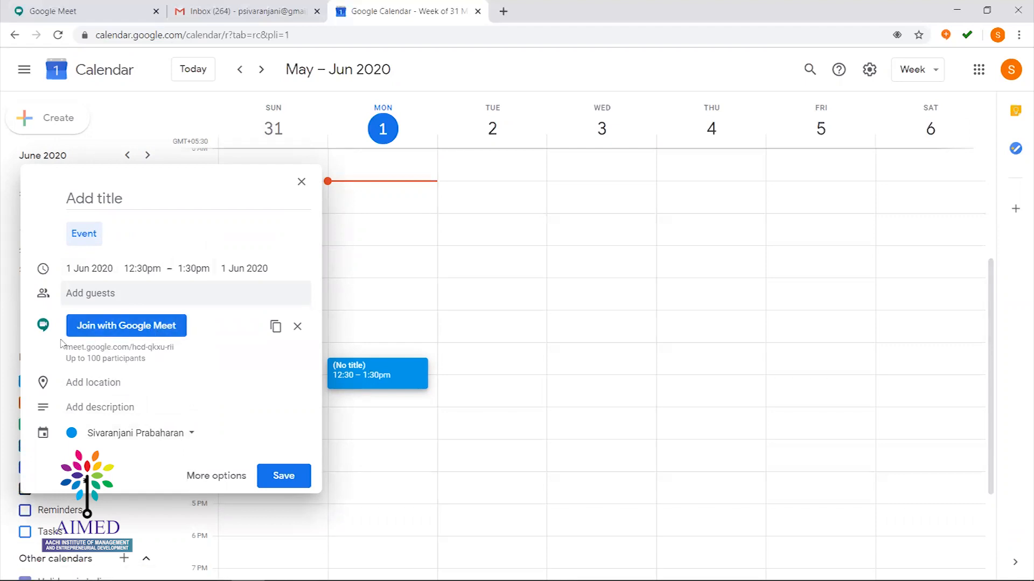
left_click(285, 477)
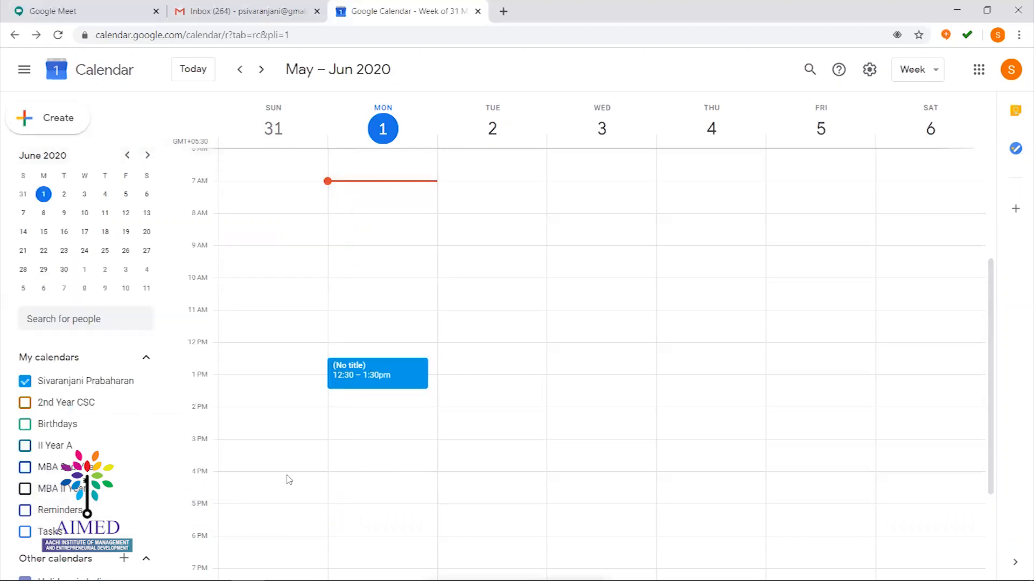
left_click(392, 371)
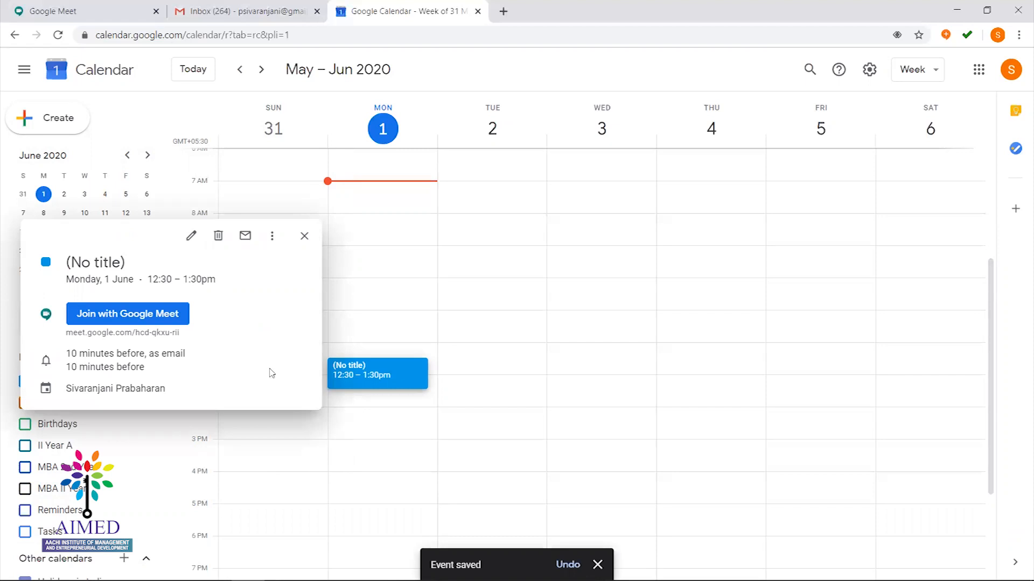
Join the untitled event's Meet call with camera and microphone off, then close the Meet tab
left_click(303, 238)
left_click(391, 377)
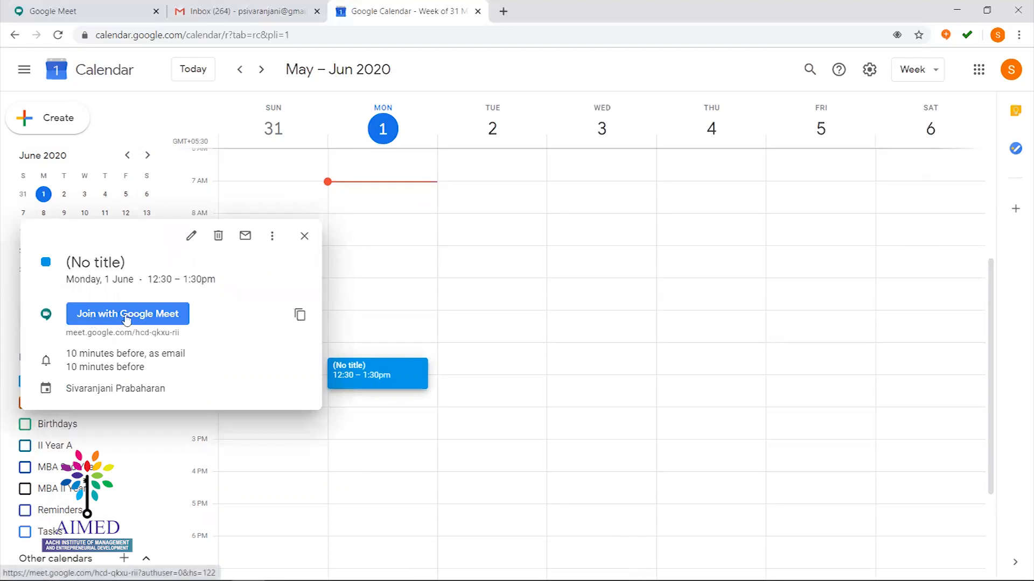
left_click(126, 316)
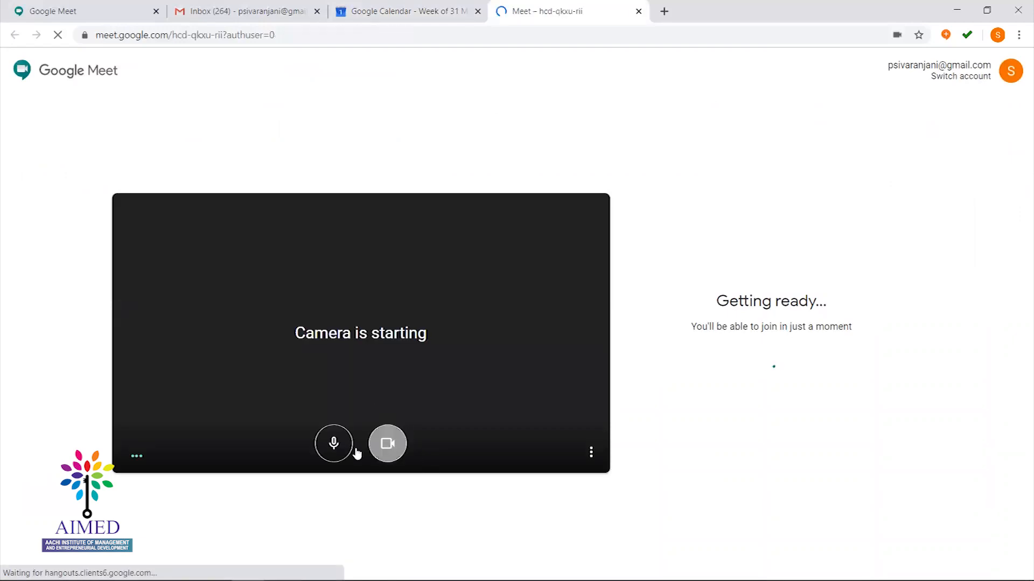
left_click(389, 443)
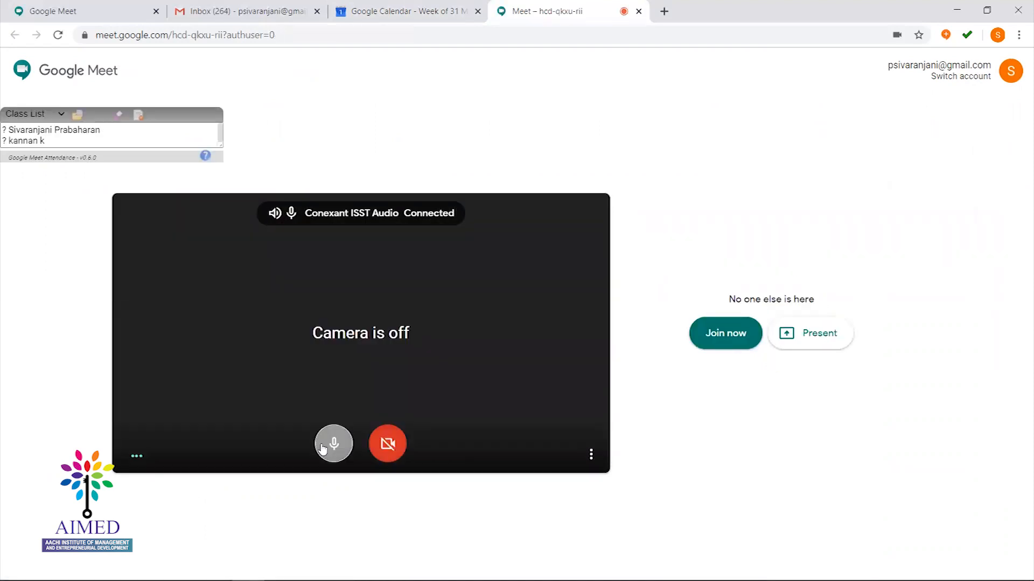
left_click(323, 447)
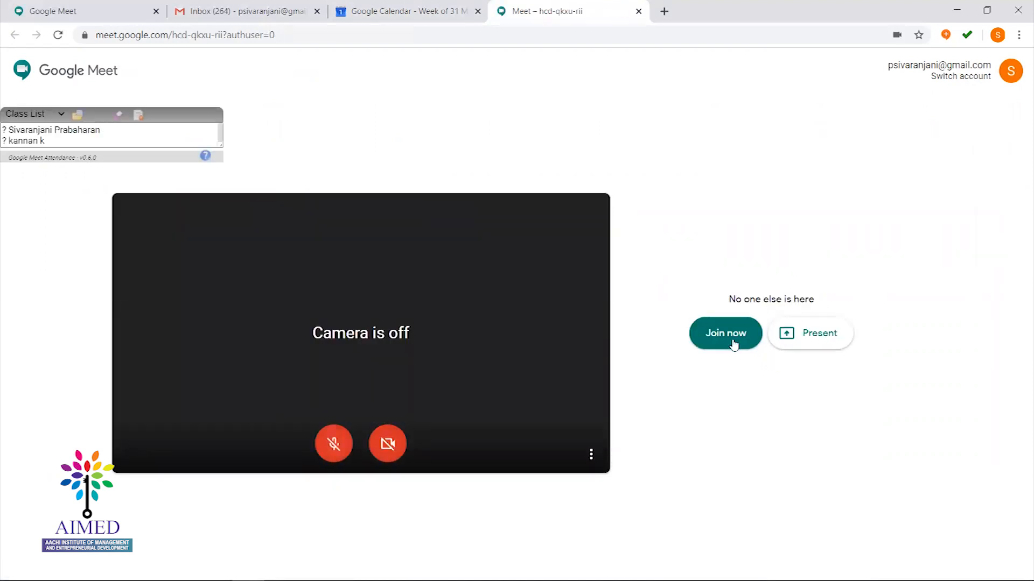
left_click(638, 11)
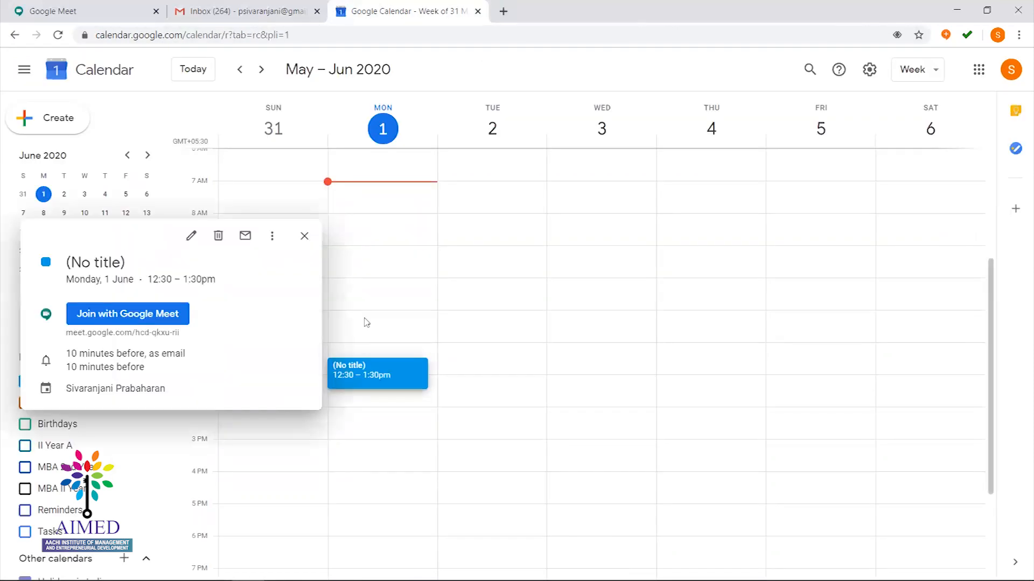
left_click(304, 237)
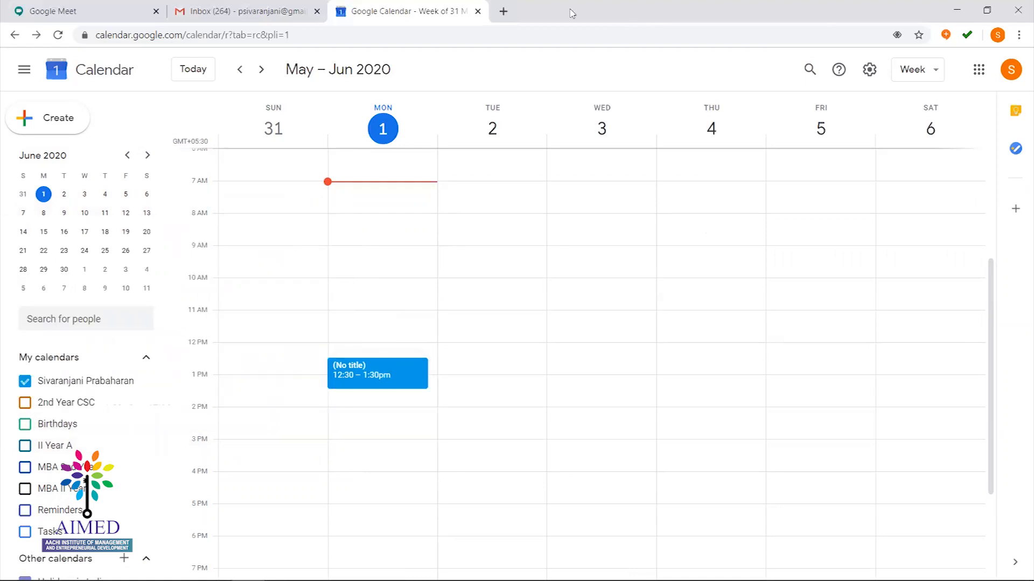
Open Google Classroom from the apps grid in a new tab
left_click(502, 11)
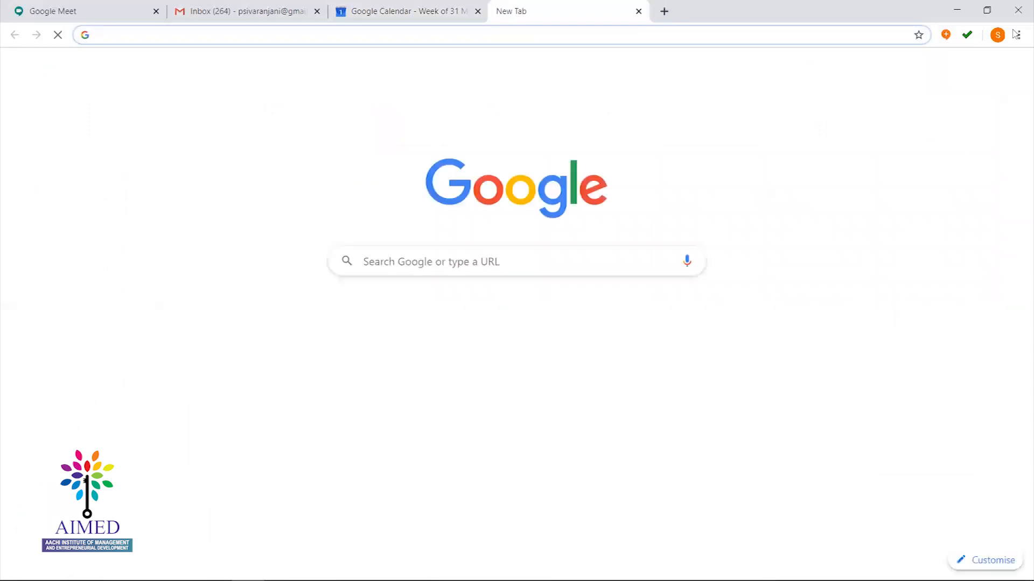
left_click(981, 67)
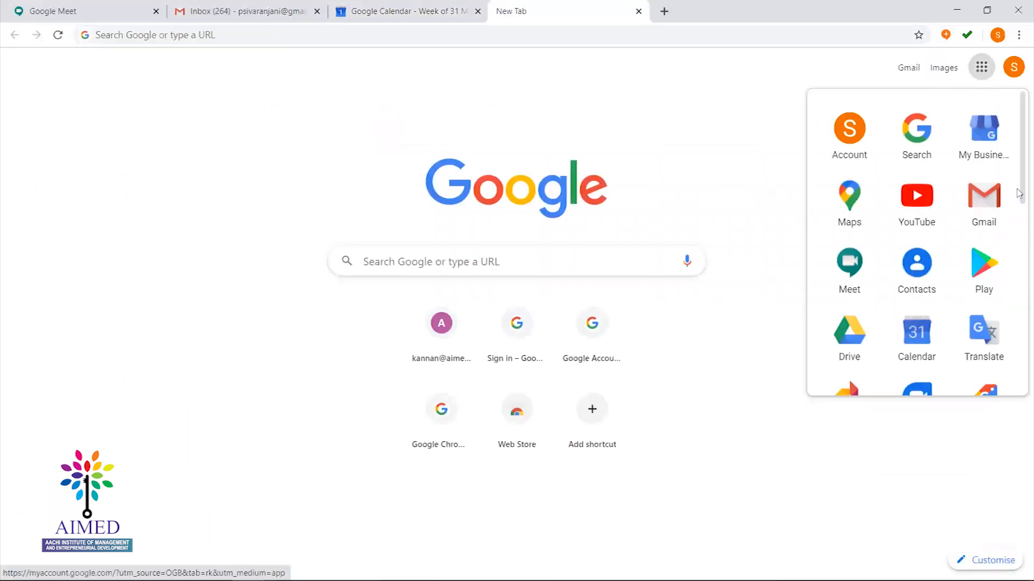
scroll(1018, 203, "down", 6)
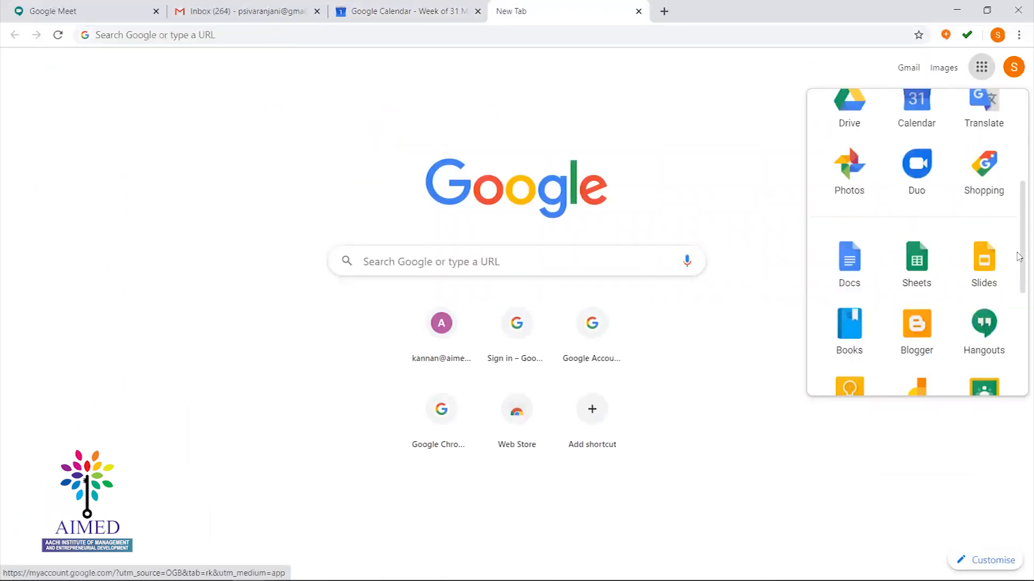
left_click(982, 304)
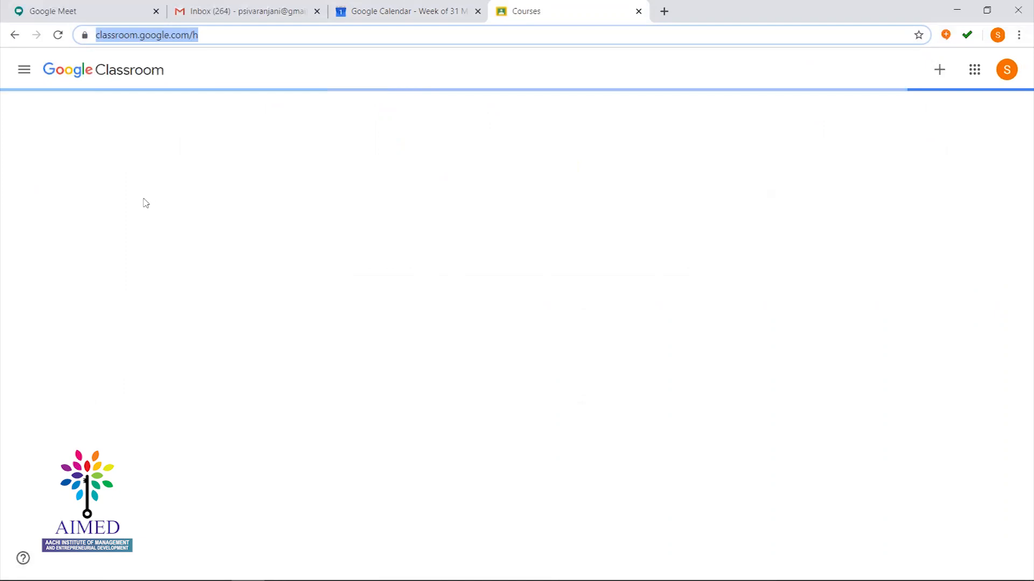
Open the MBA 2nd Year class calendar from its Classwork page and hide the personal calendar
left_click(57, 147)
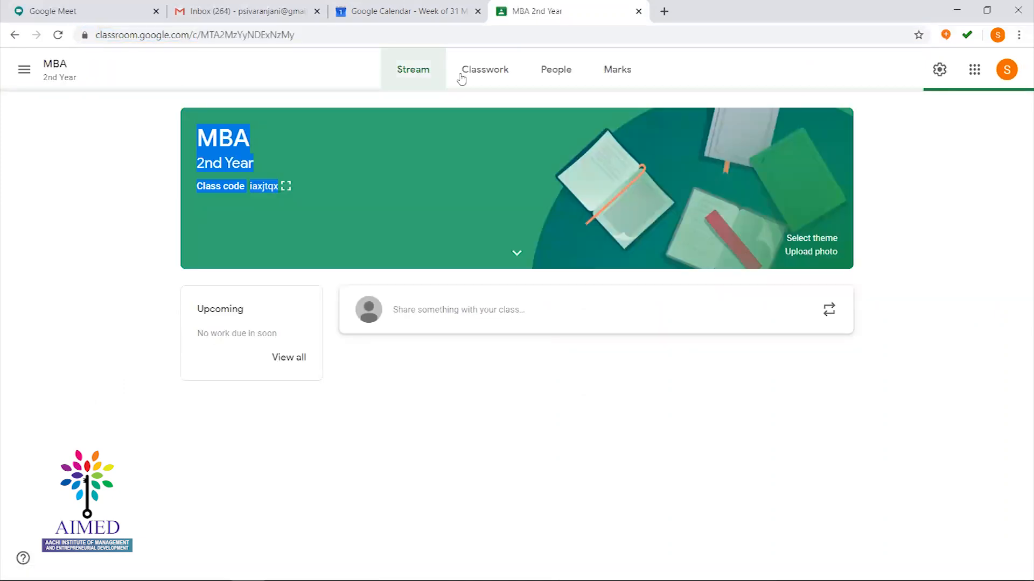
left_click(496, 81)
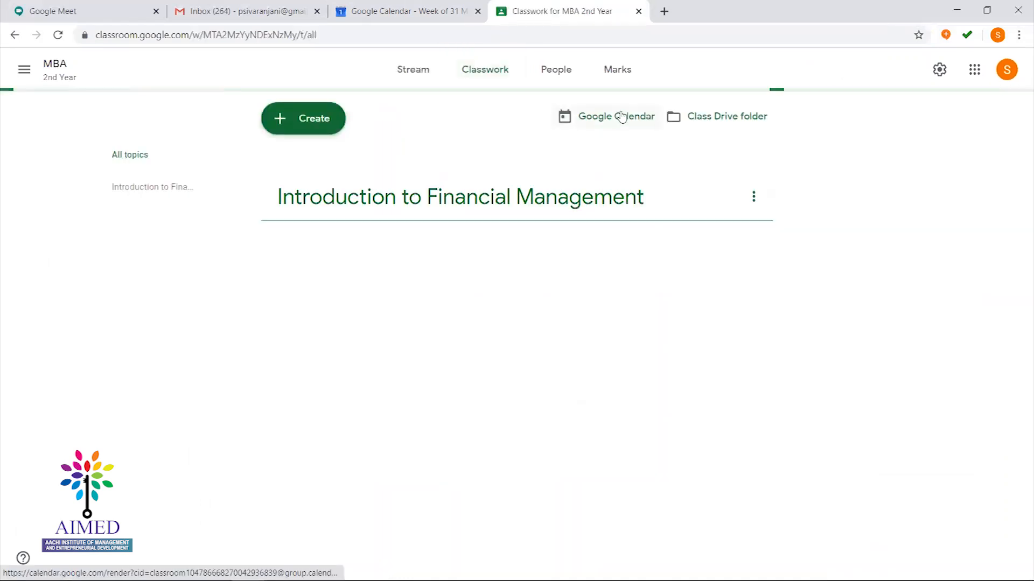
left_click(622, 117)
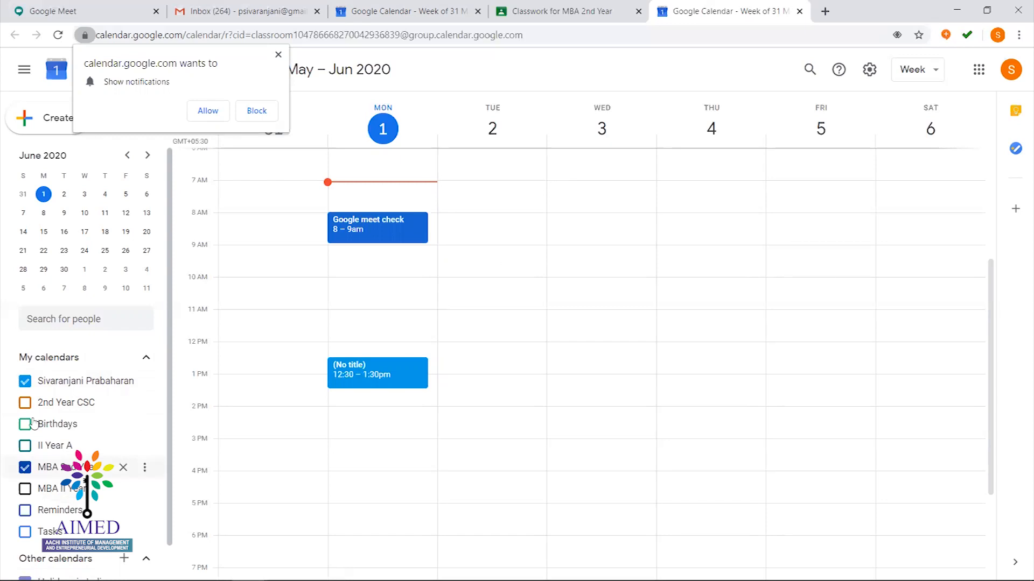
left_click(25, 382)
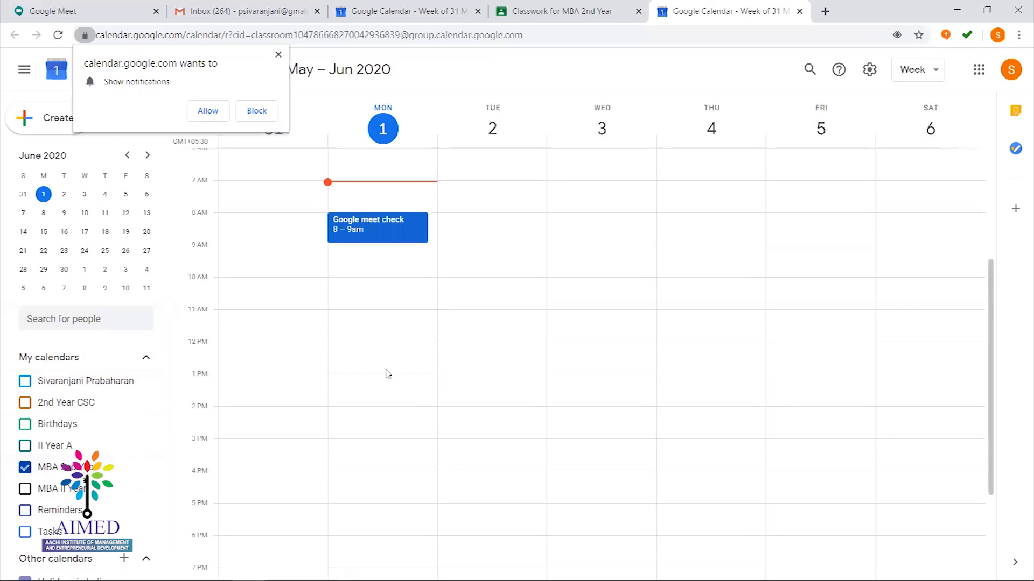
Save a 1 June 11:30am 'Session on google meet' event with a Meet link, then join its call
left_click(362, 332)
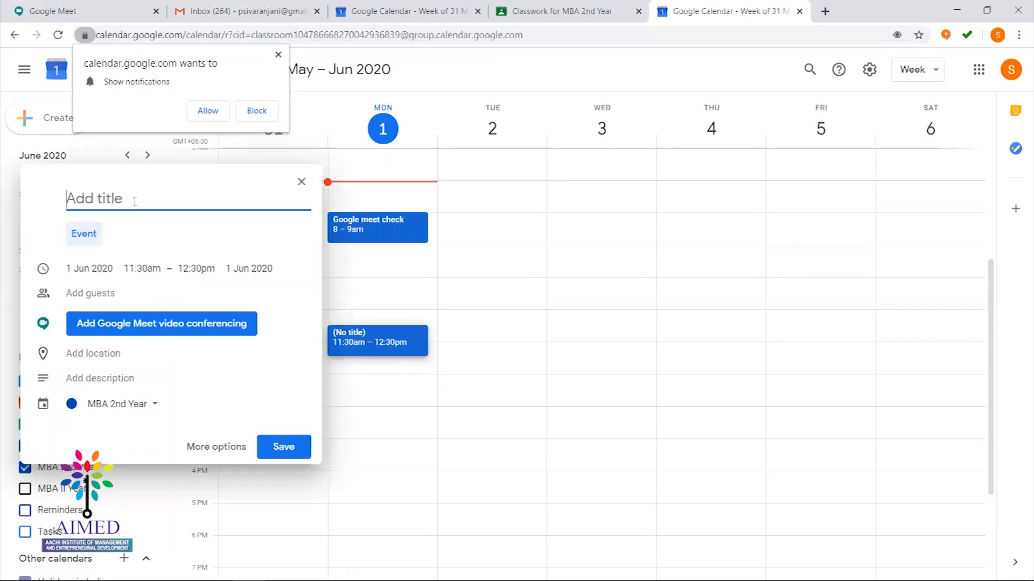
type("Session or")
type(" google meet")
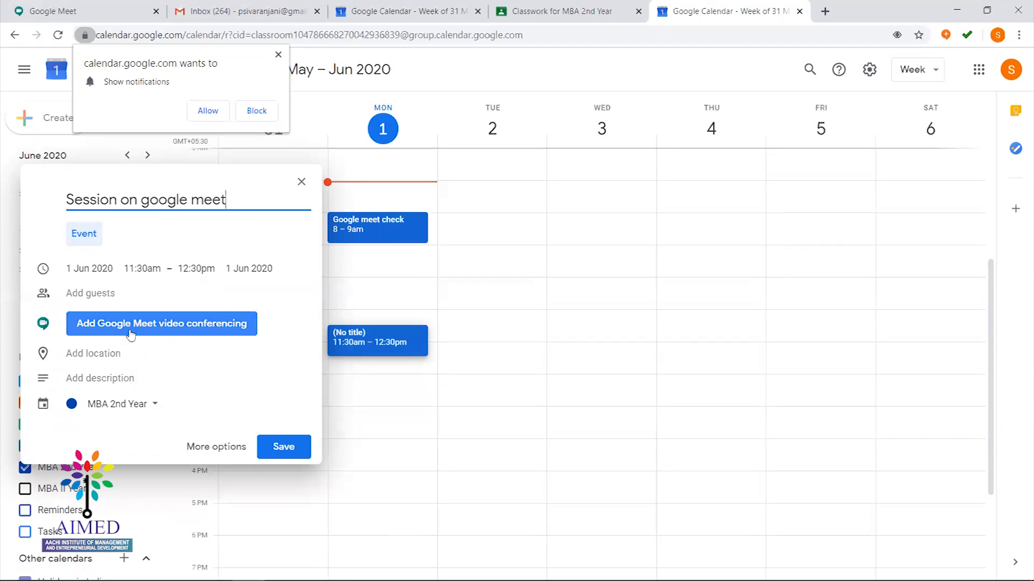
left_click(144, 321)
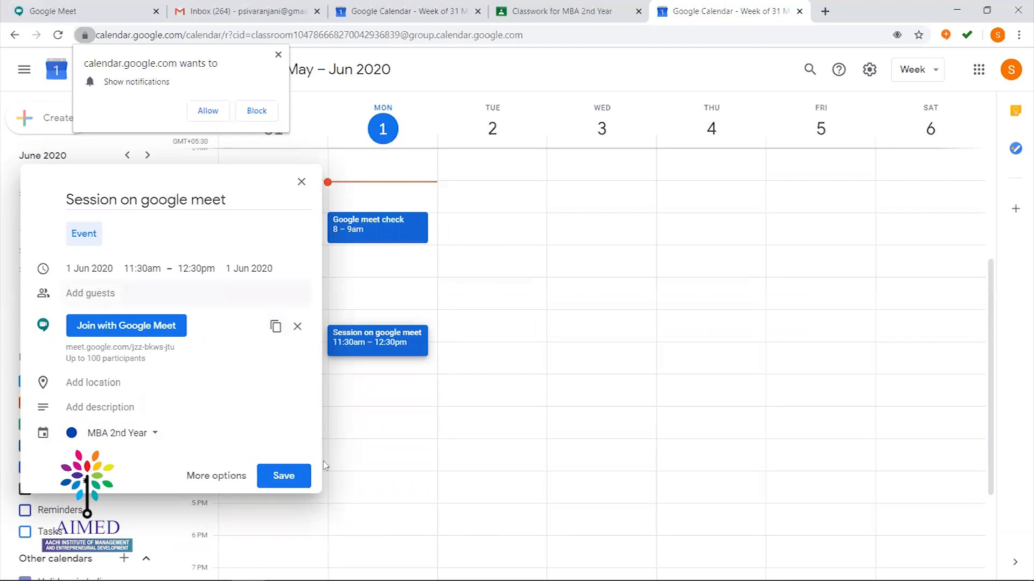
left_click(282, 477)
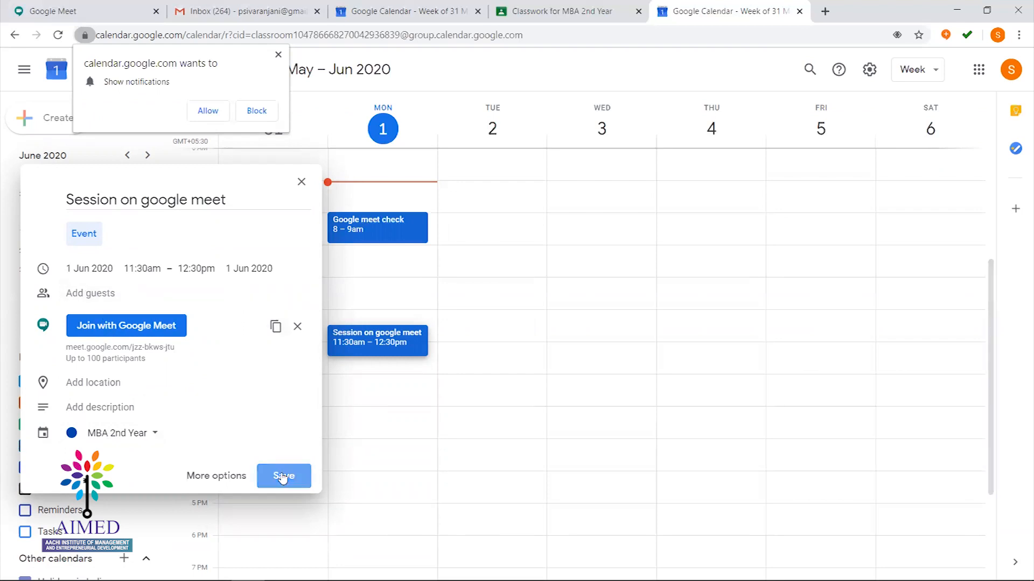
double_click(378, 348)
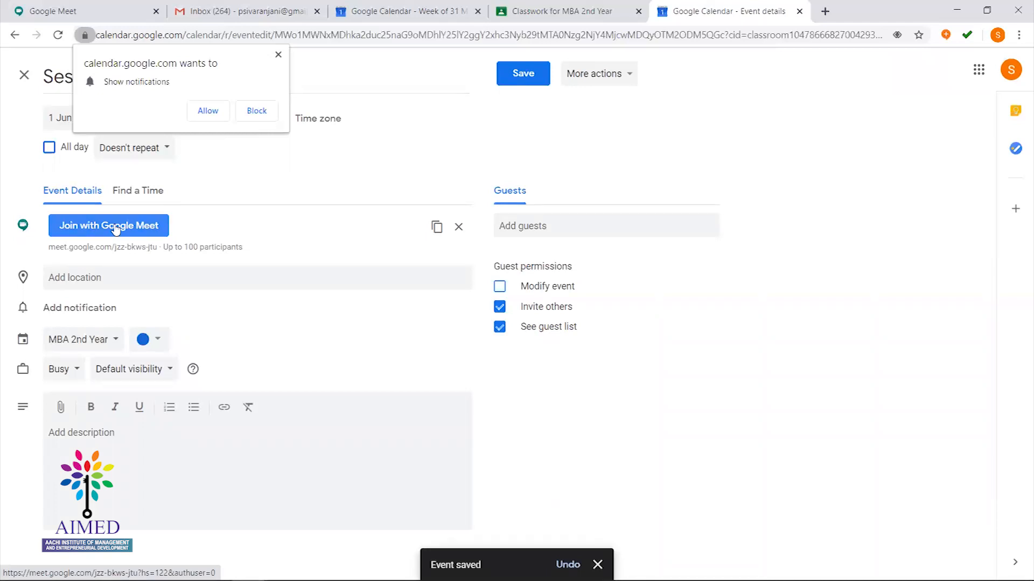
left_click(115, 228)
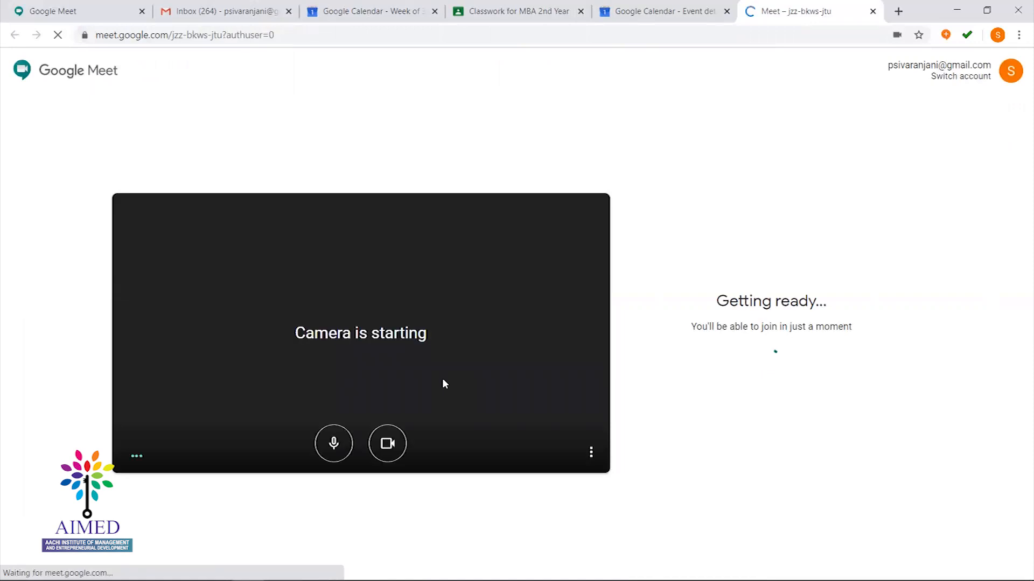
left_click(376, 443)
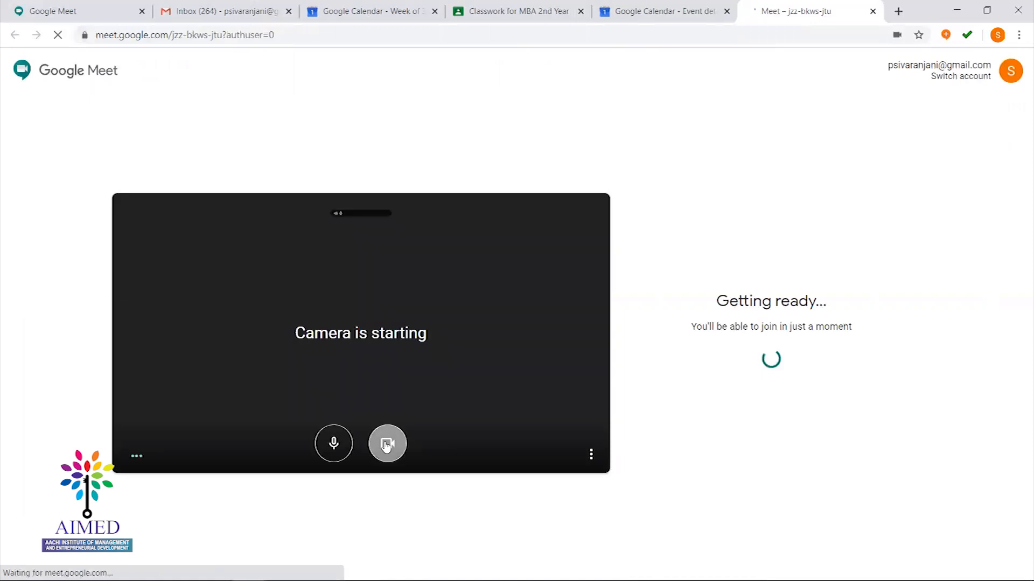
left_click(334, 443)
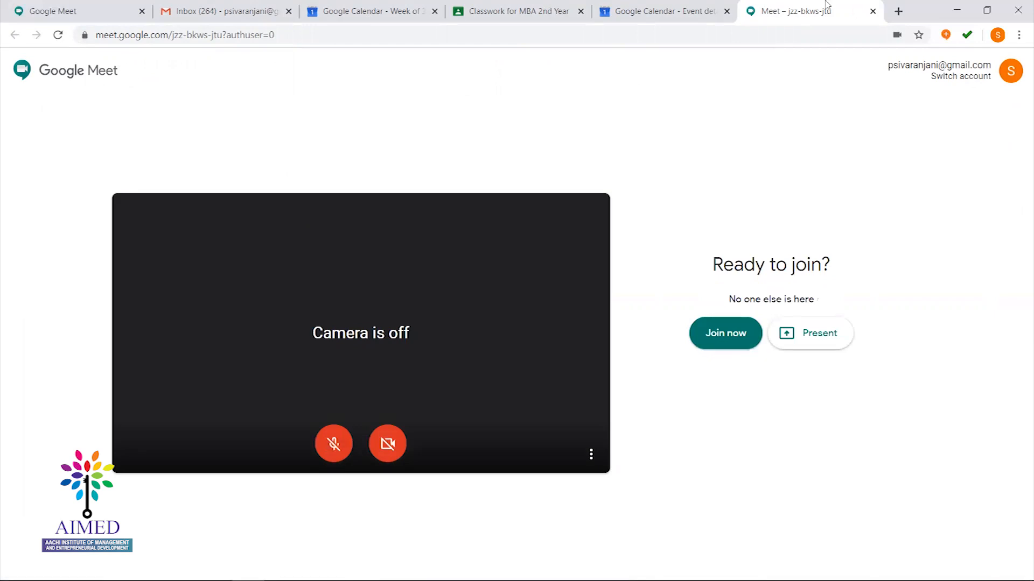
left_click(873, 11)
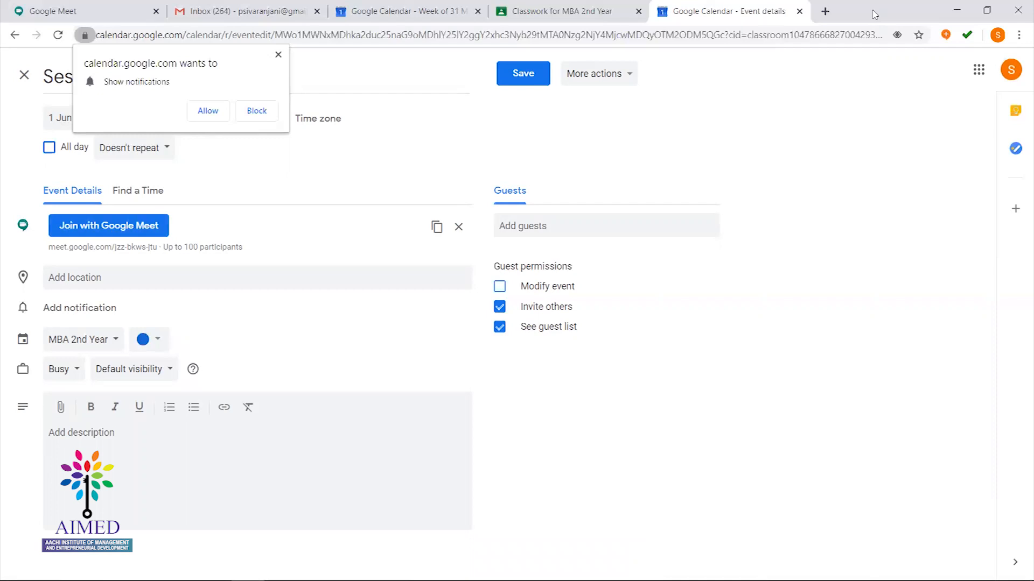
key("alt+Tab")
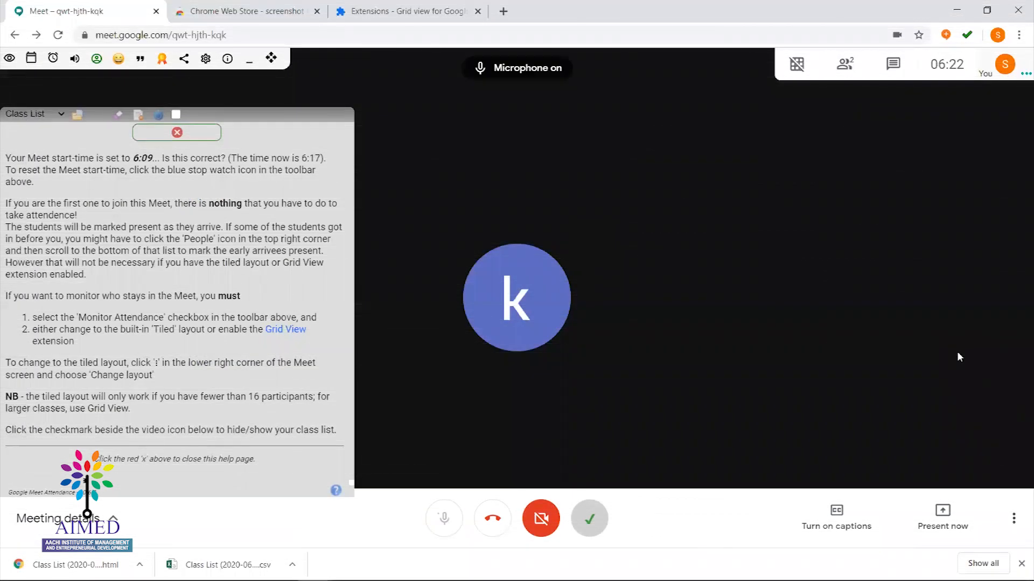
Mute the microphone in the Meet call with Ctrl+D
key("ctrl+d")
key("ctrl+d")
key("ctrl+d")
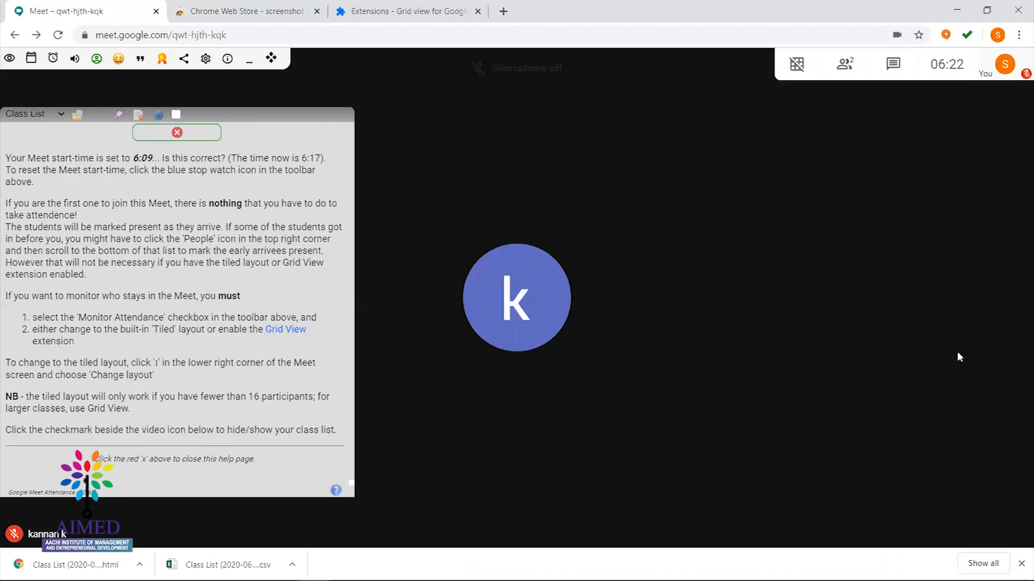
key("ctrl+d")
key("ctrl+d")
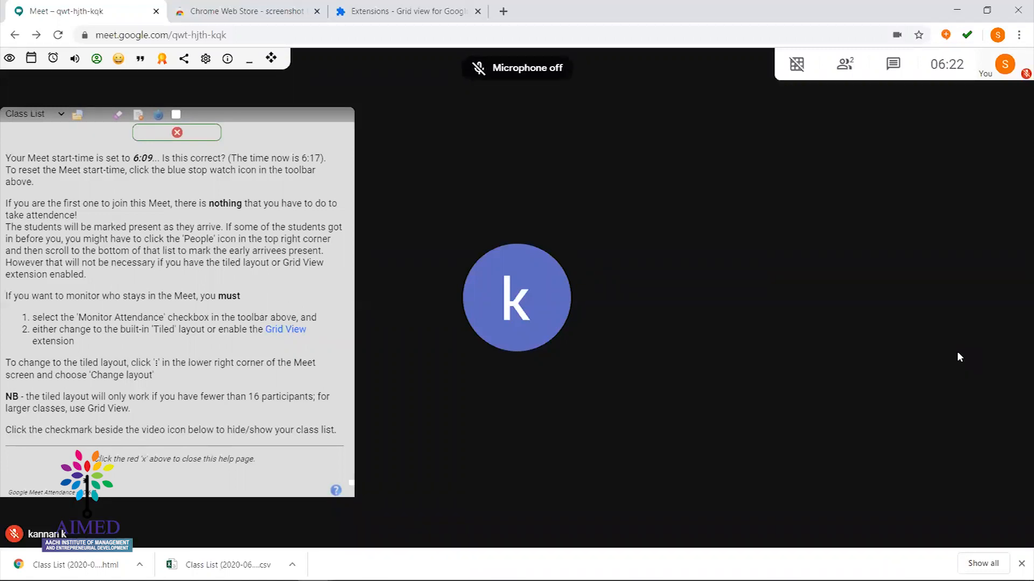
key("ctrl+d")
key("ctrl+d")
key("ctrl+d")
key("ctrl+d")
key("ctrl+d")
key("ctrl+d")
key("ctrl+d")
key("ctrl+d")
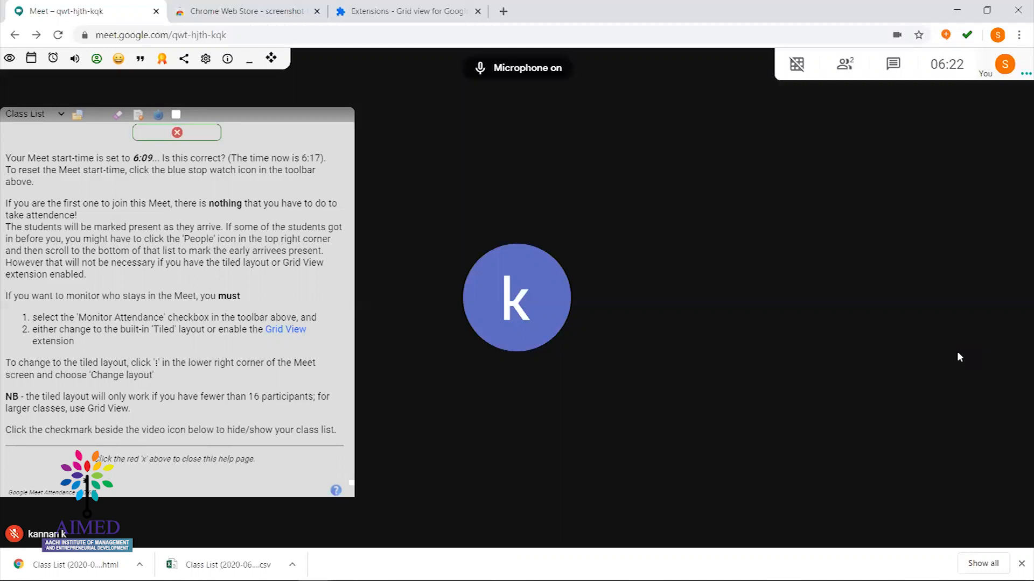
key("ctrl+d")
key("ctrl+d")
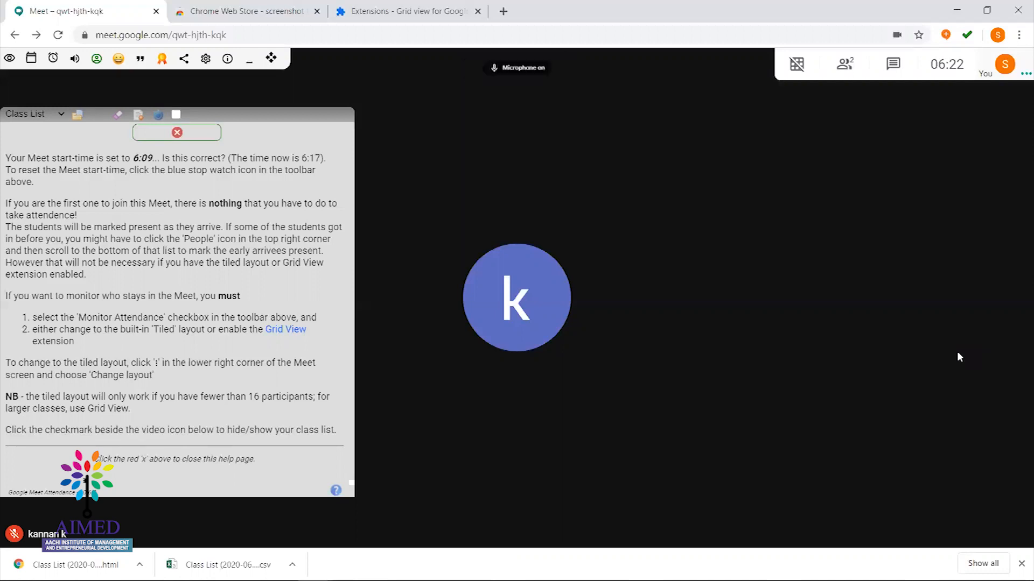
key("ctrl+d")
key("ctrl+d")
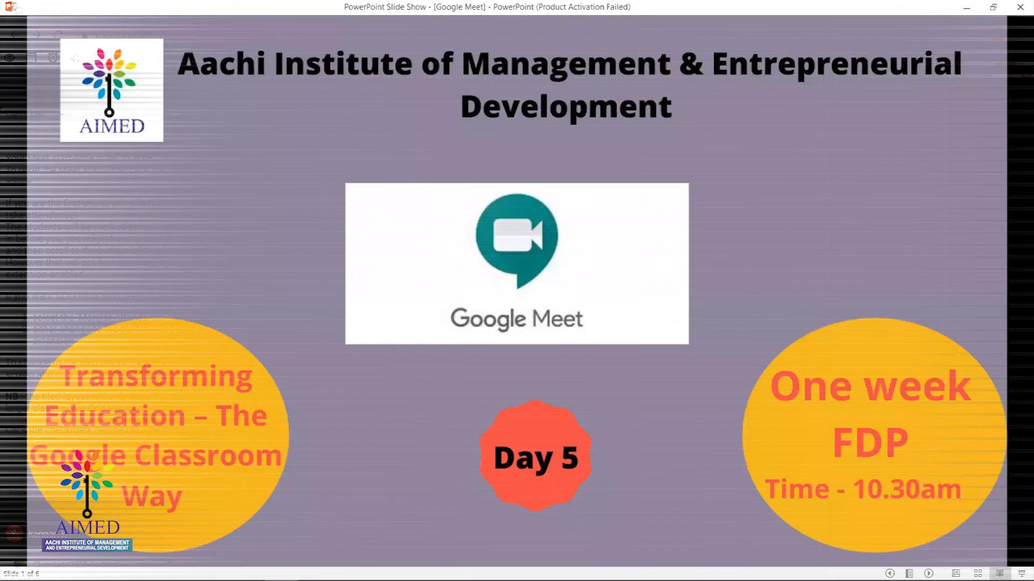